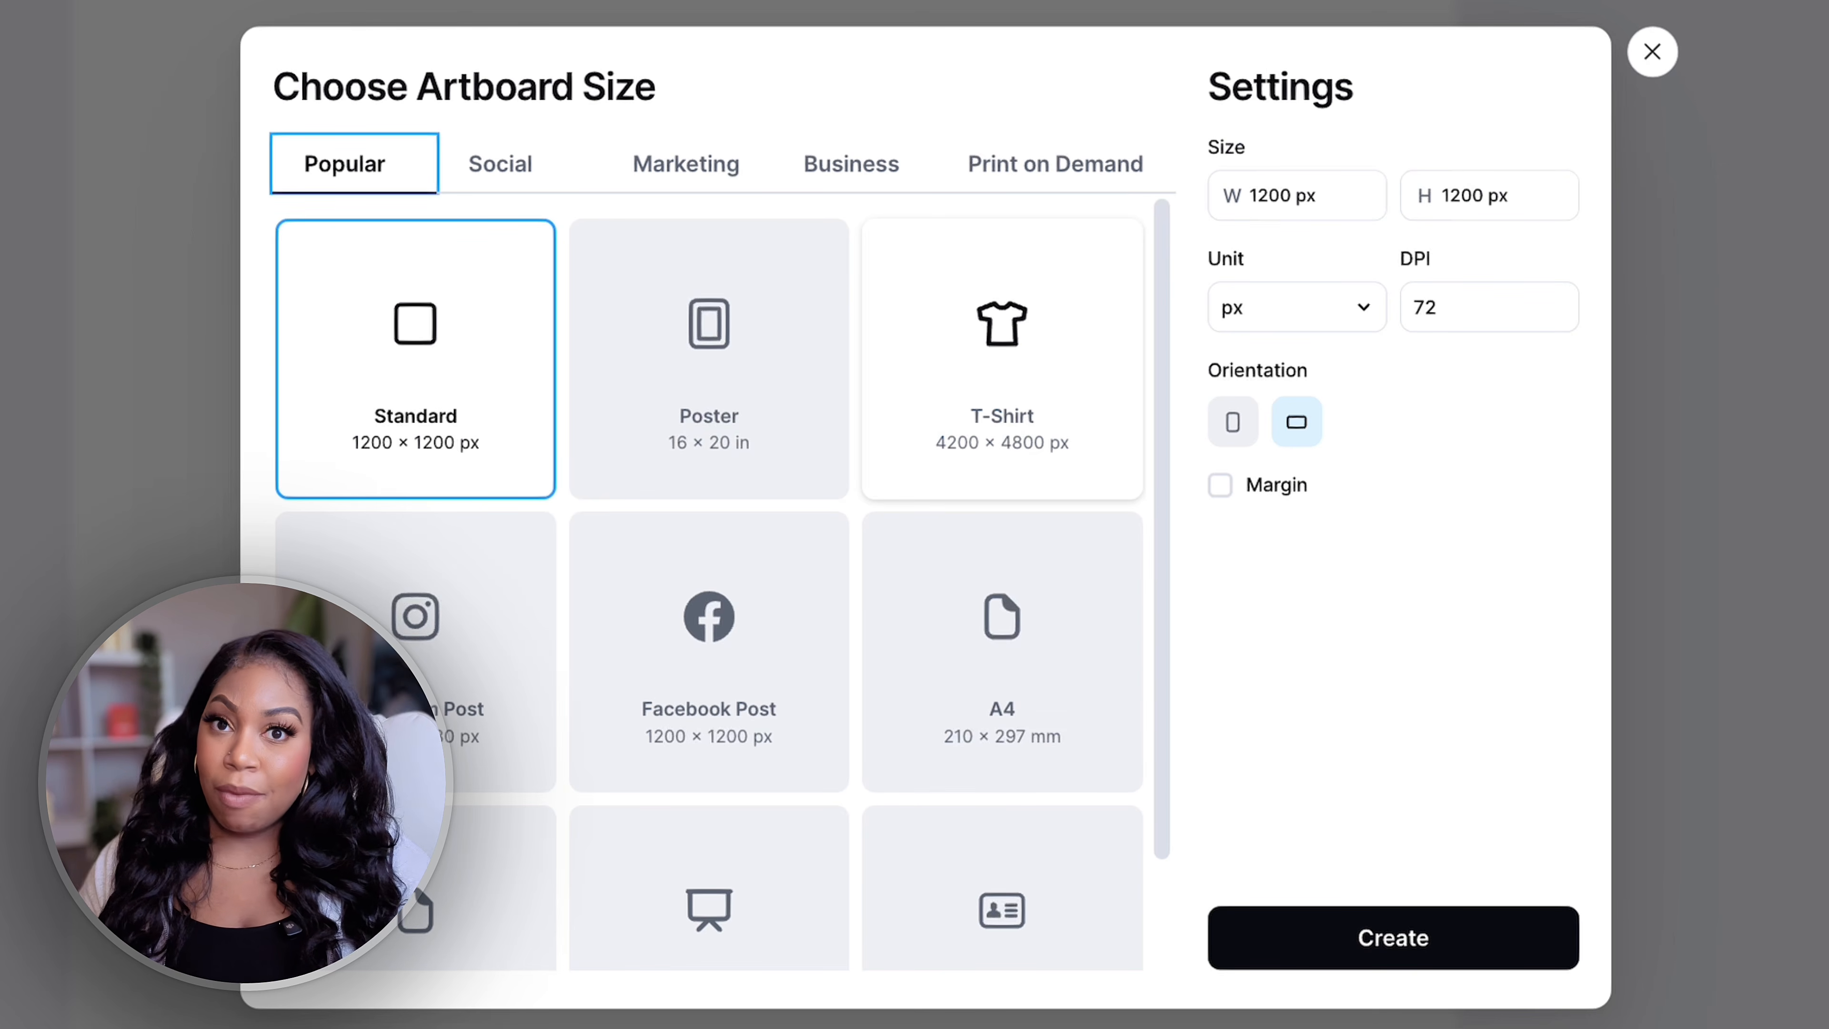
Step: Show the print-on-demand artboard presets and set a custom artboard size of 4500 px wide by 5400 px high
left_click(1055, 164)
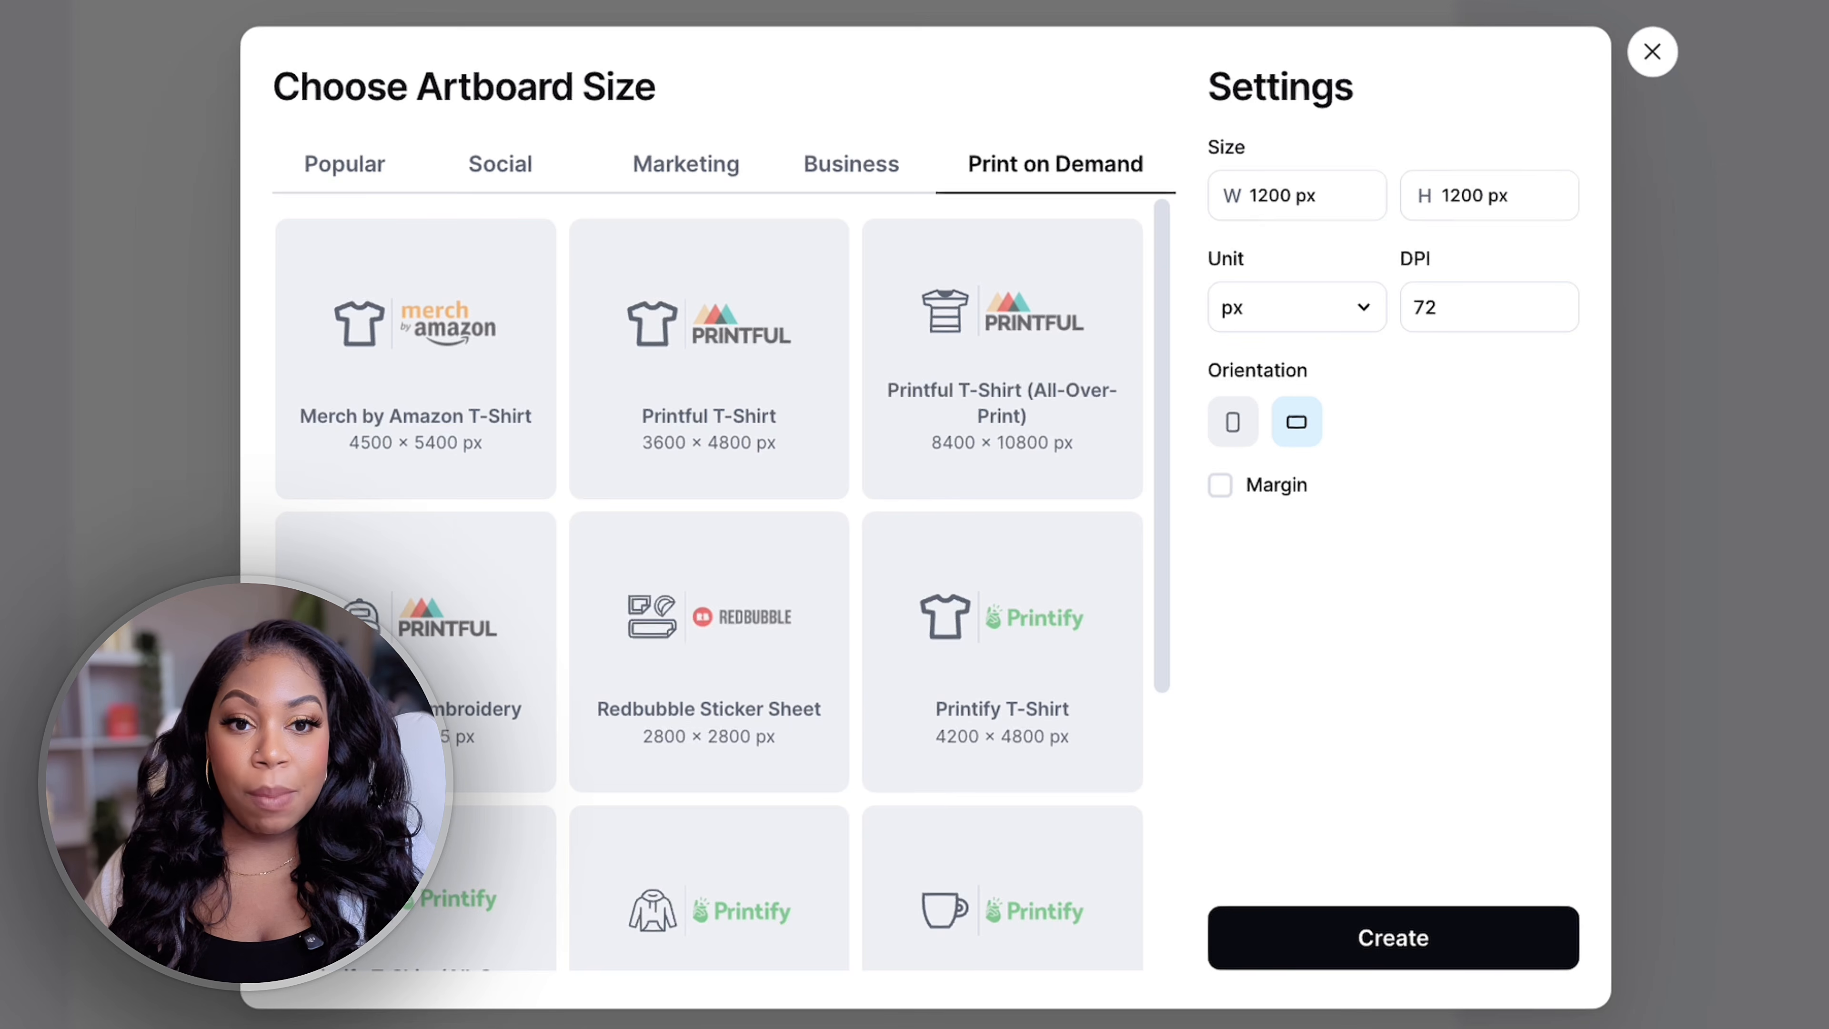
left_click(1283, 195)
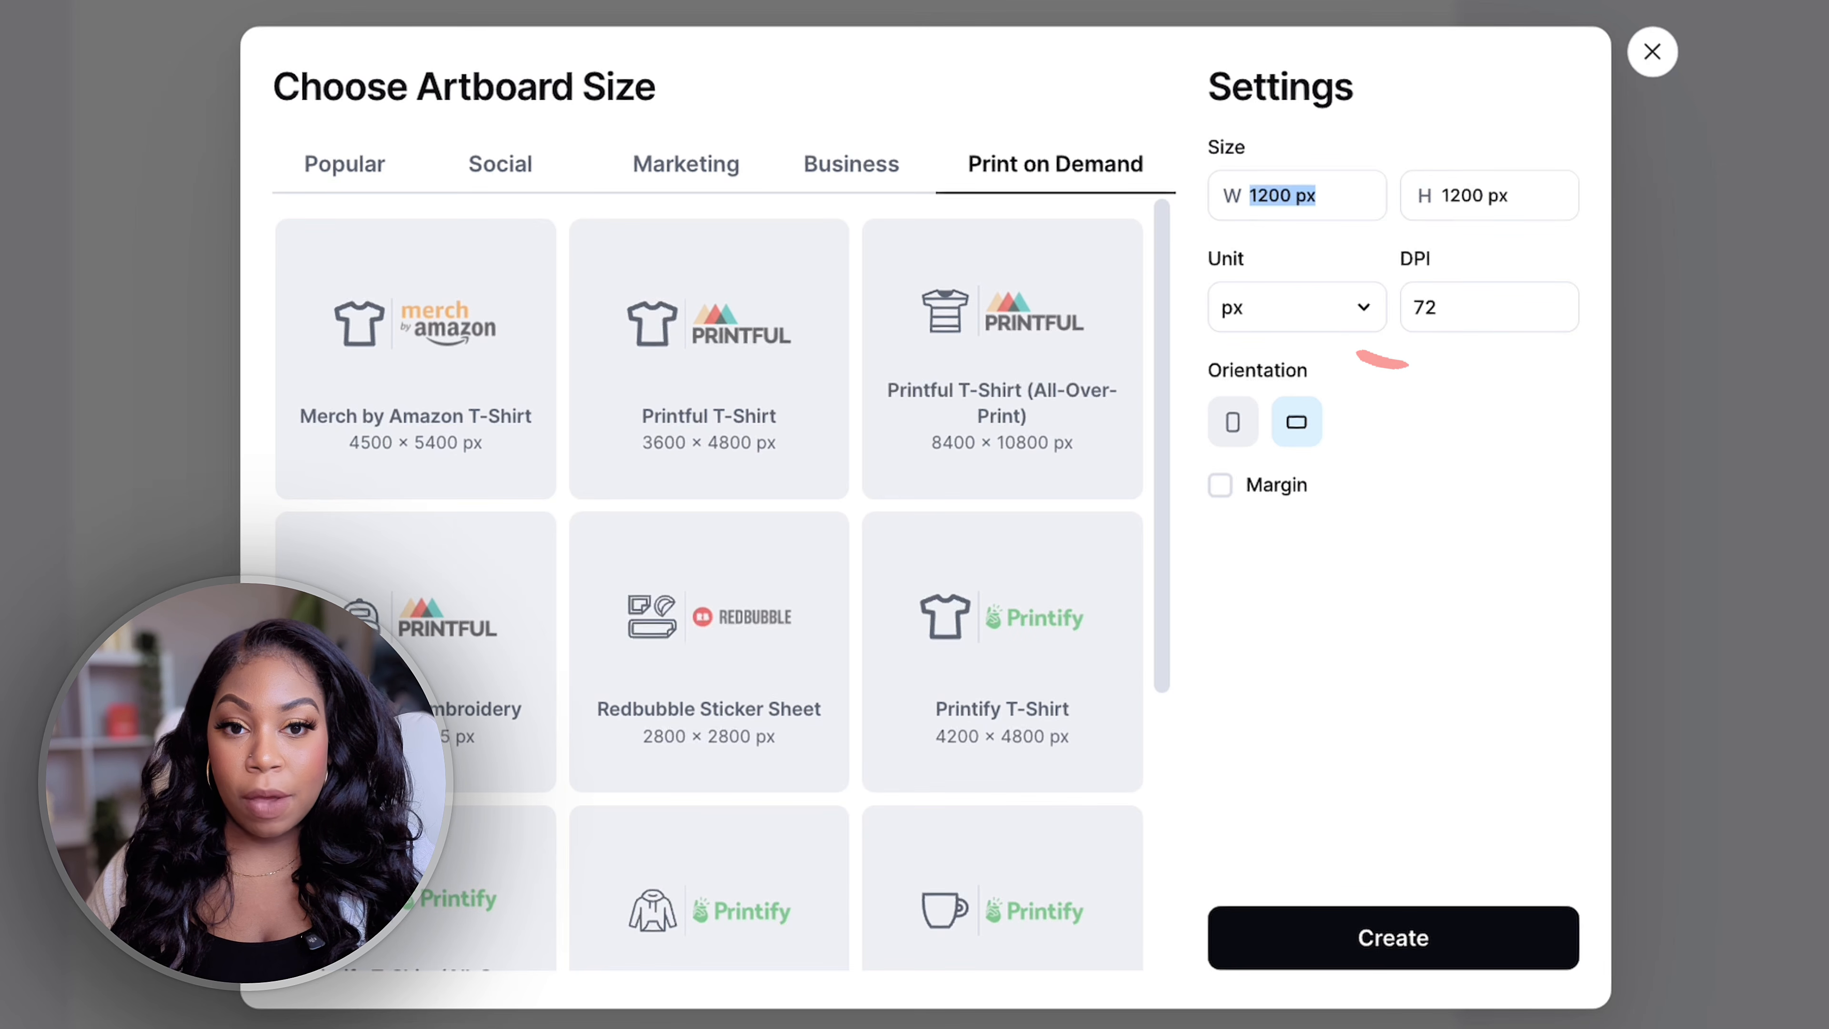
type("4500")
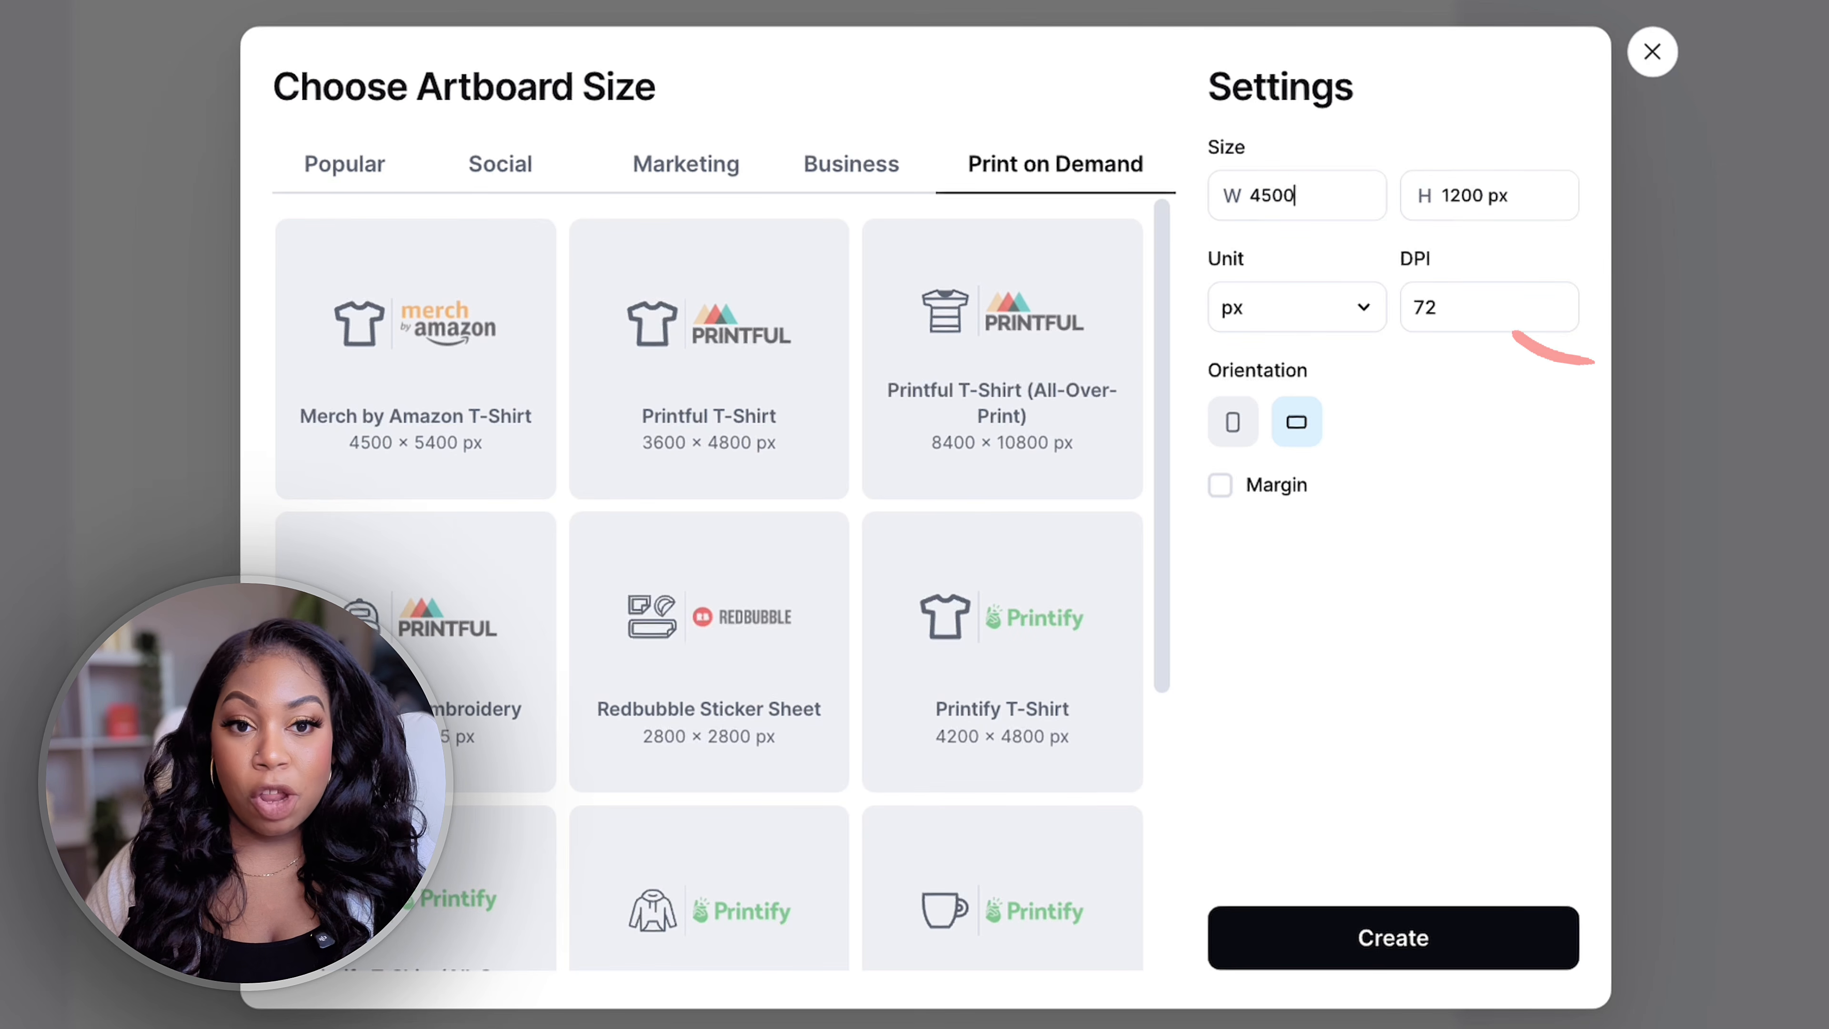
key("Tab")
type("5400")
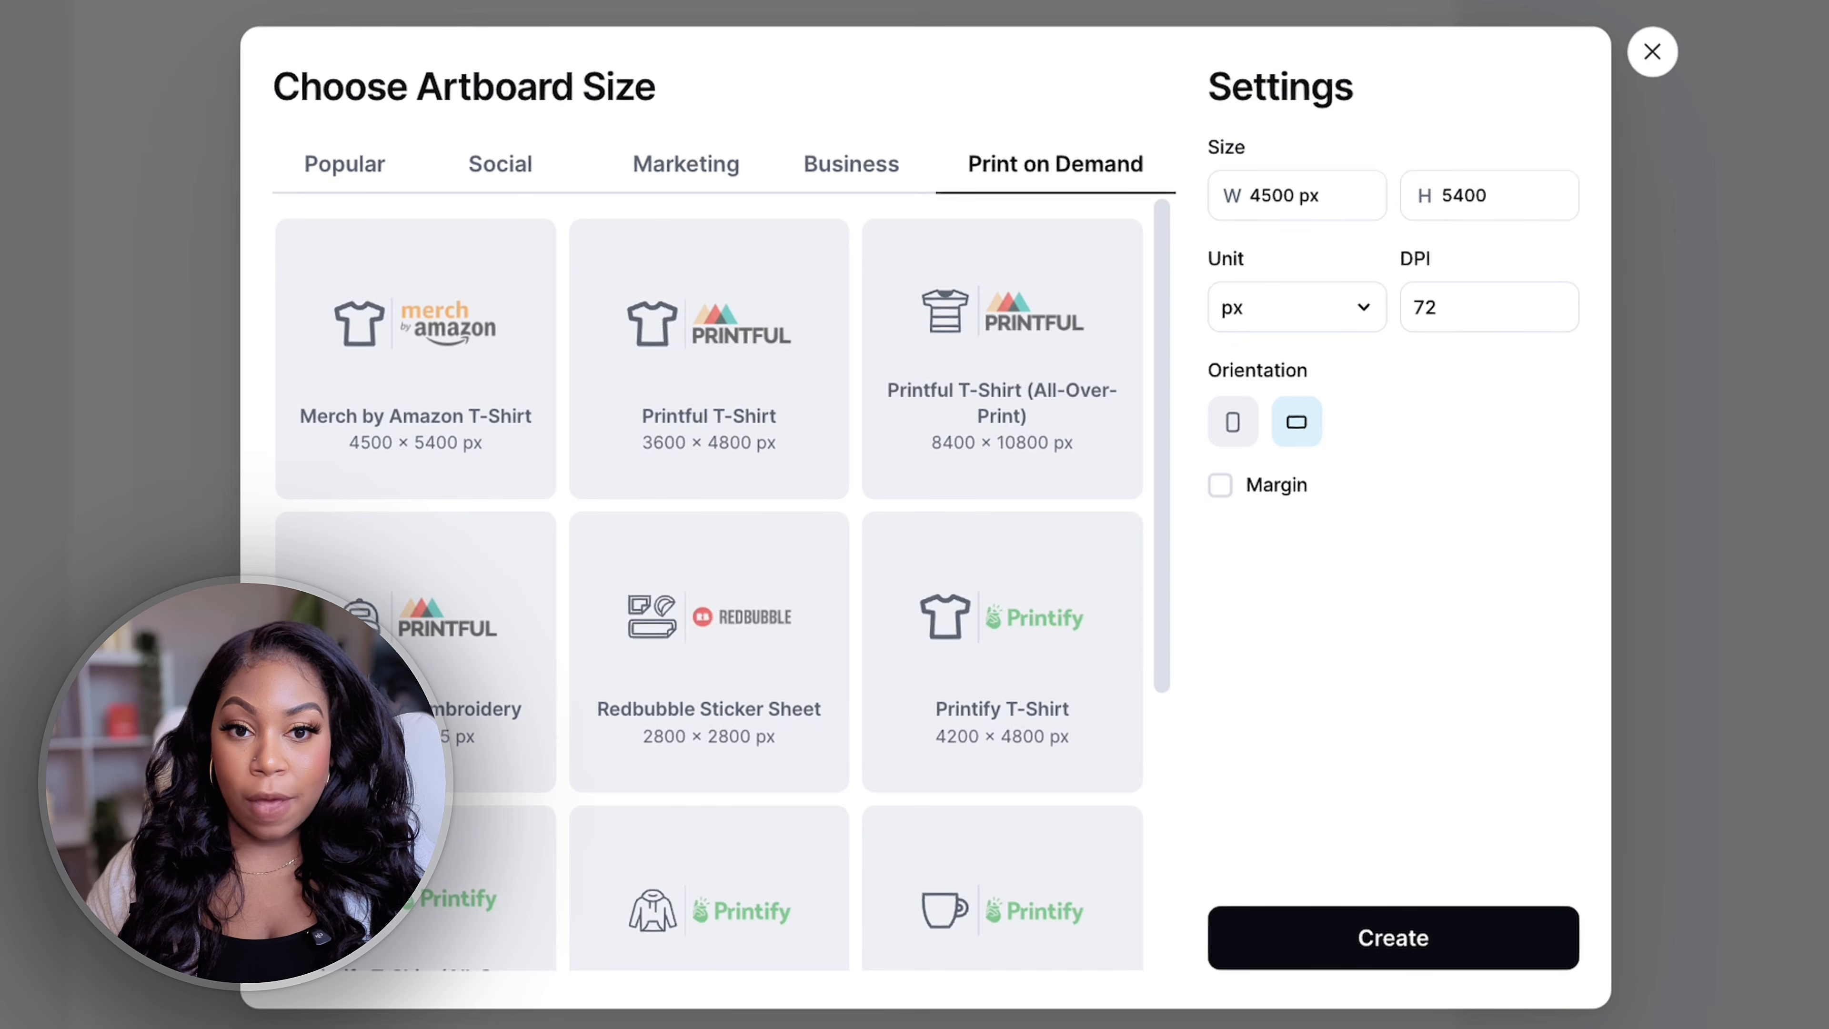
Step: Keep px as the artboard unit, set the resolution to 300 DPI and create the artboard
left_click(1296, 307)
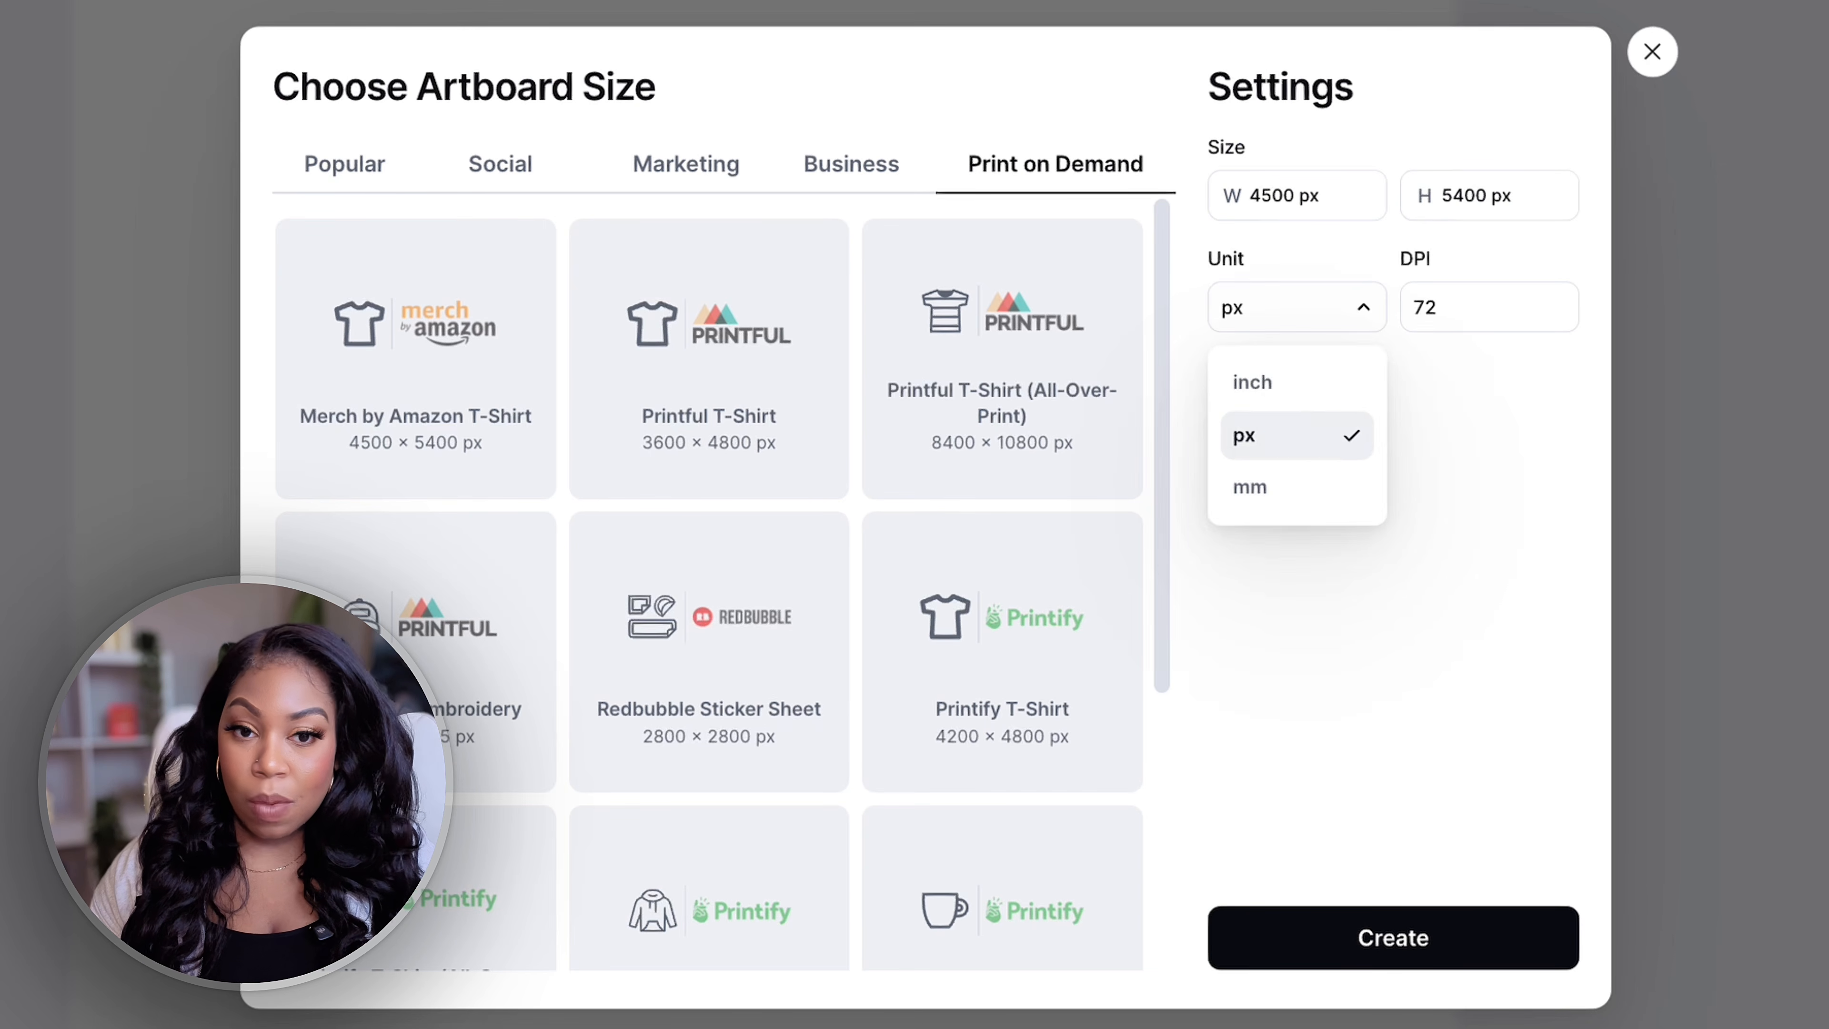
left_click(1296, 435)
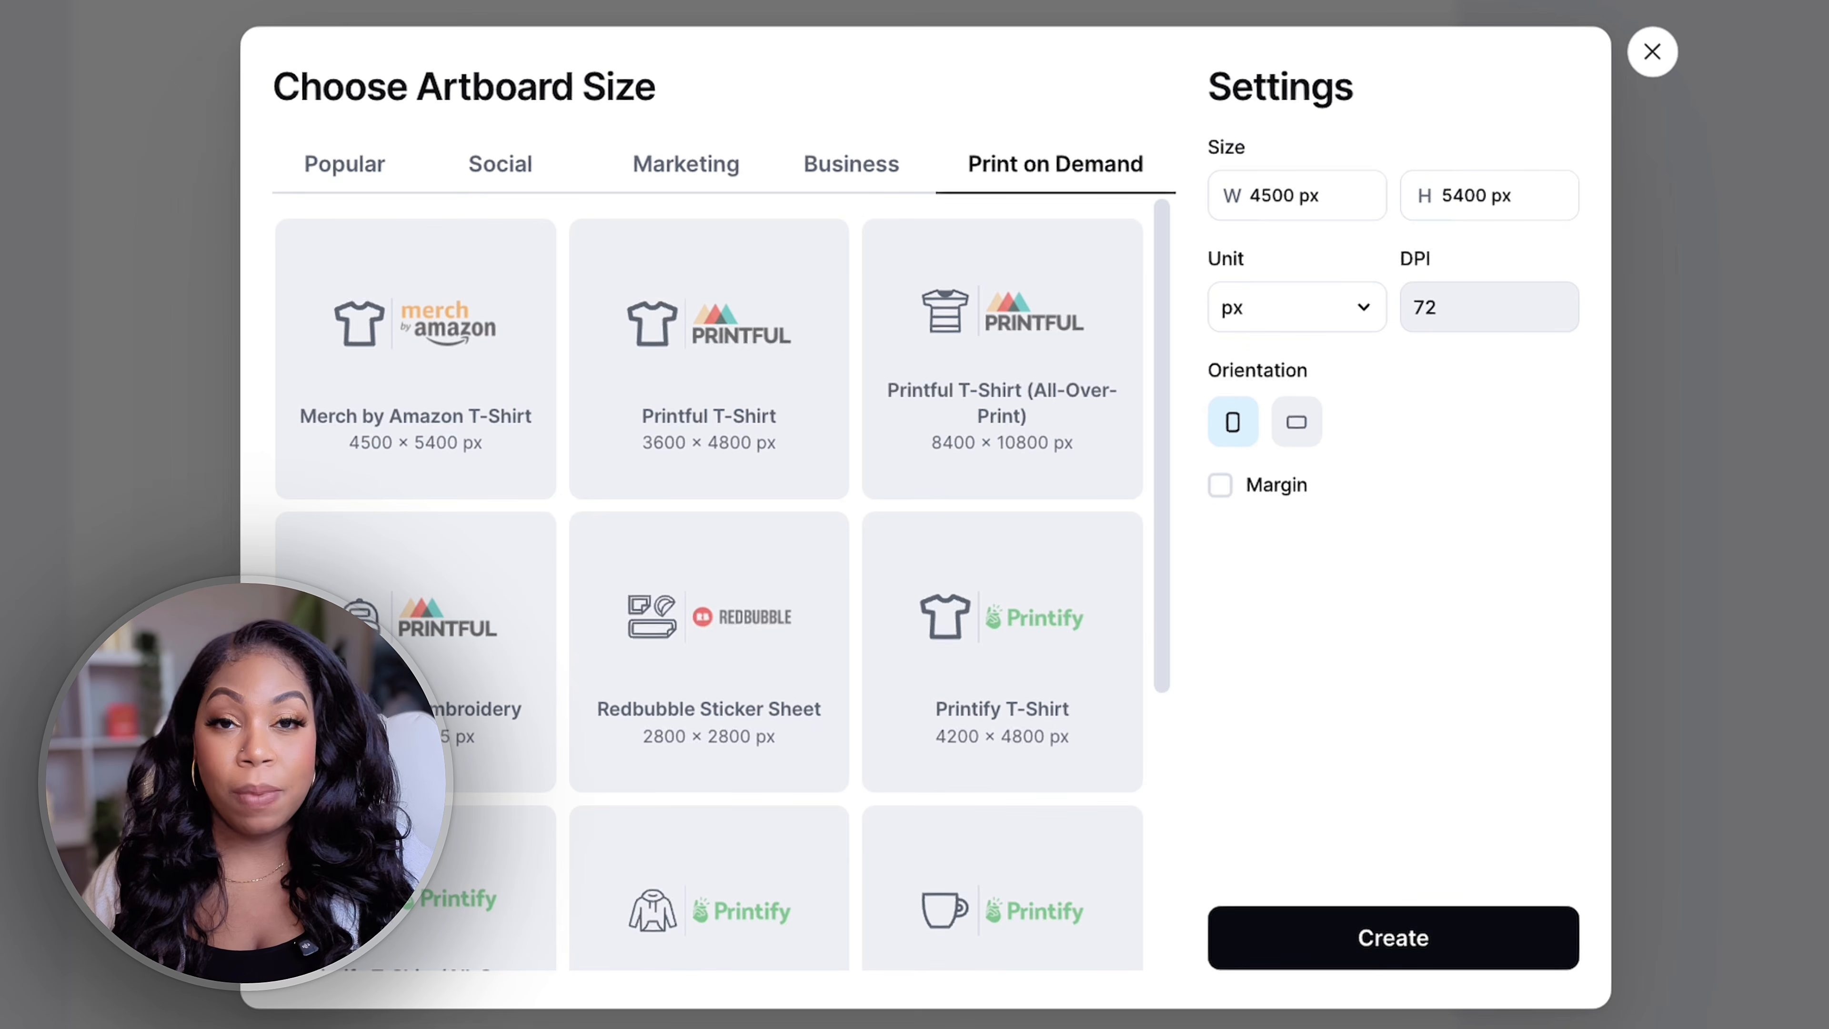
left_click(1488, 308)
type("300")
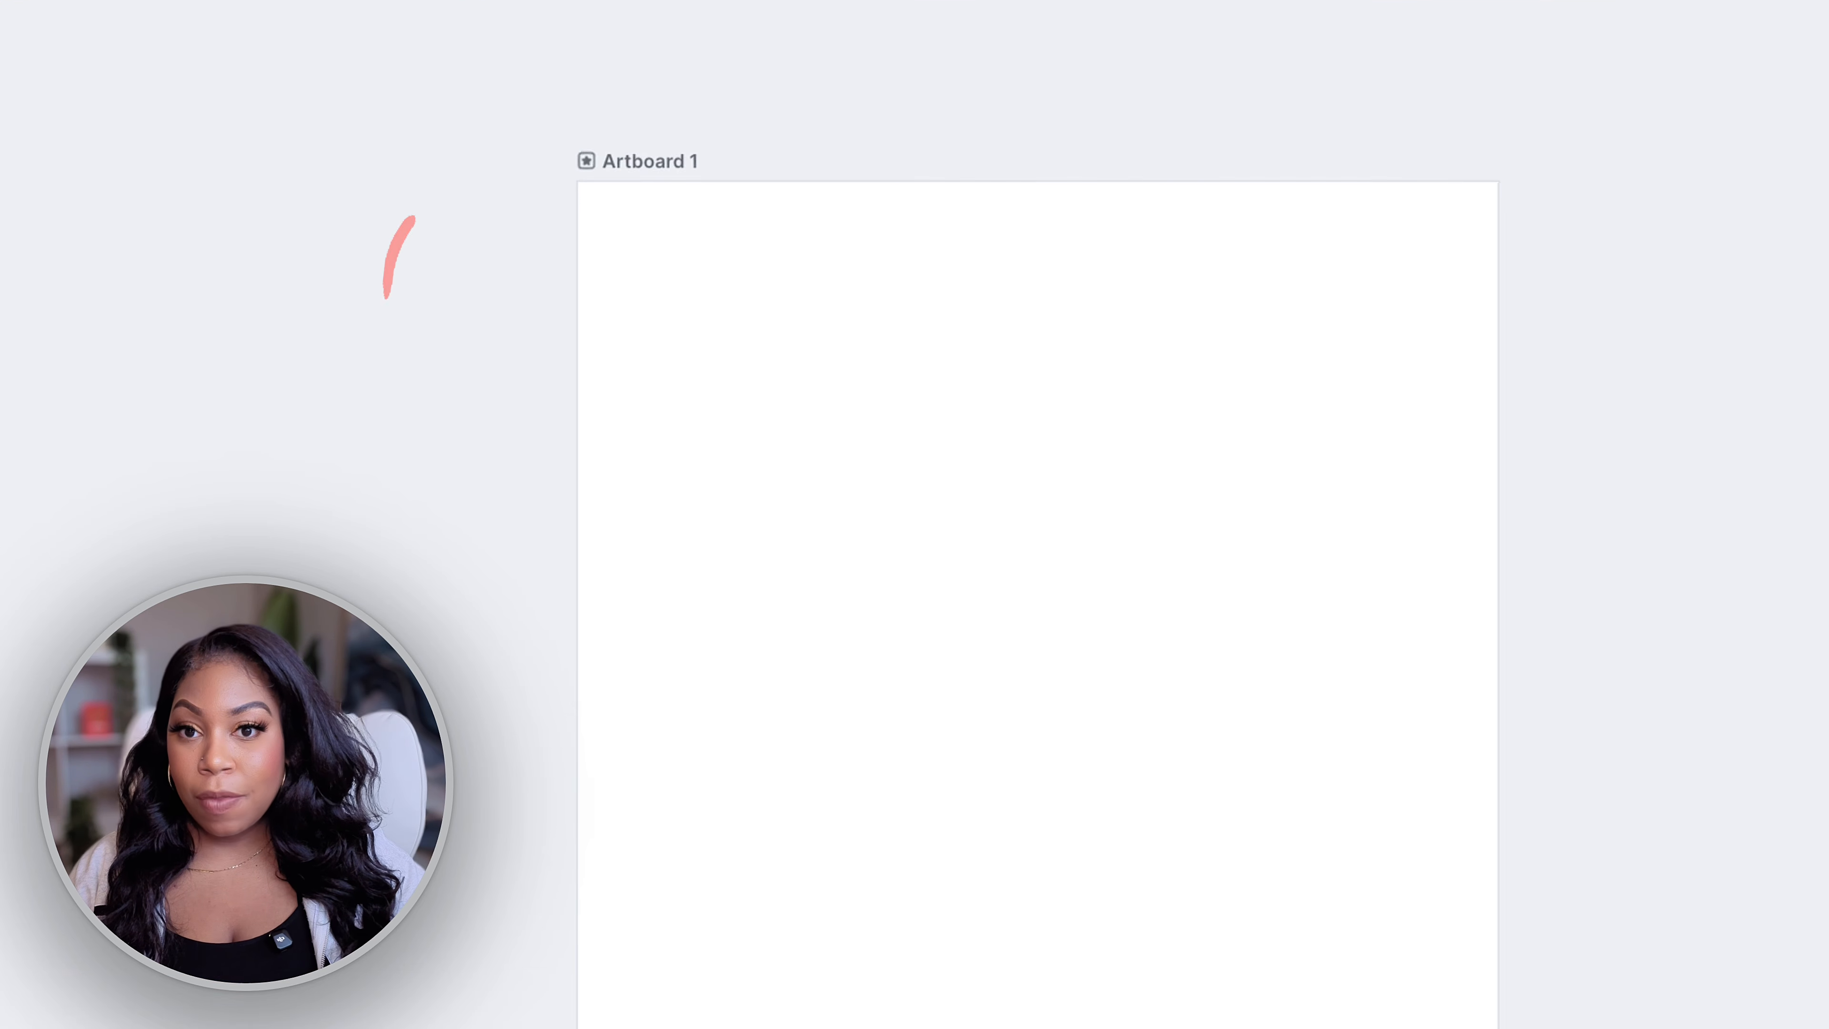
Step: Duplicate Artboard 1 repeatedly to build a five-column grid of at least 20 artboards
left_click(654, 164)
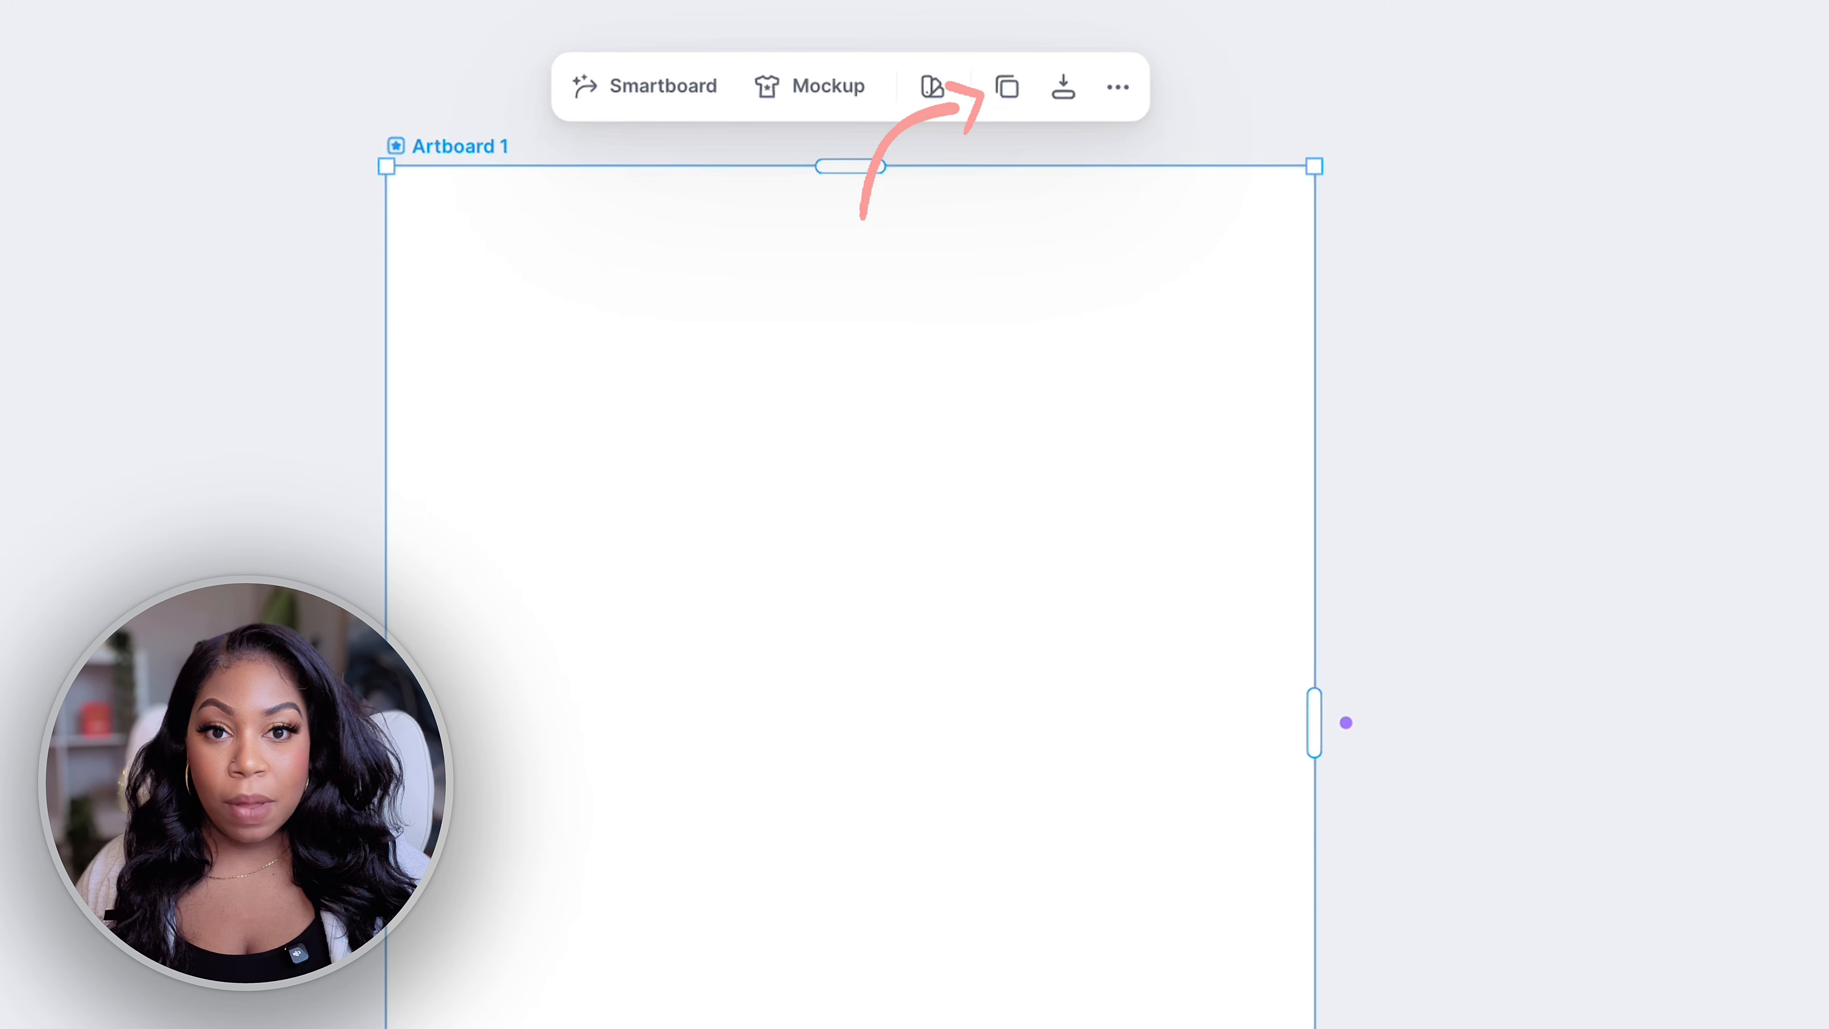
left_click(1000, 91)
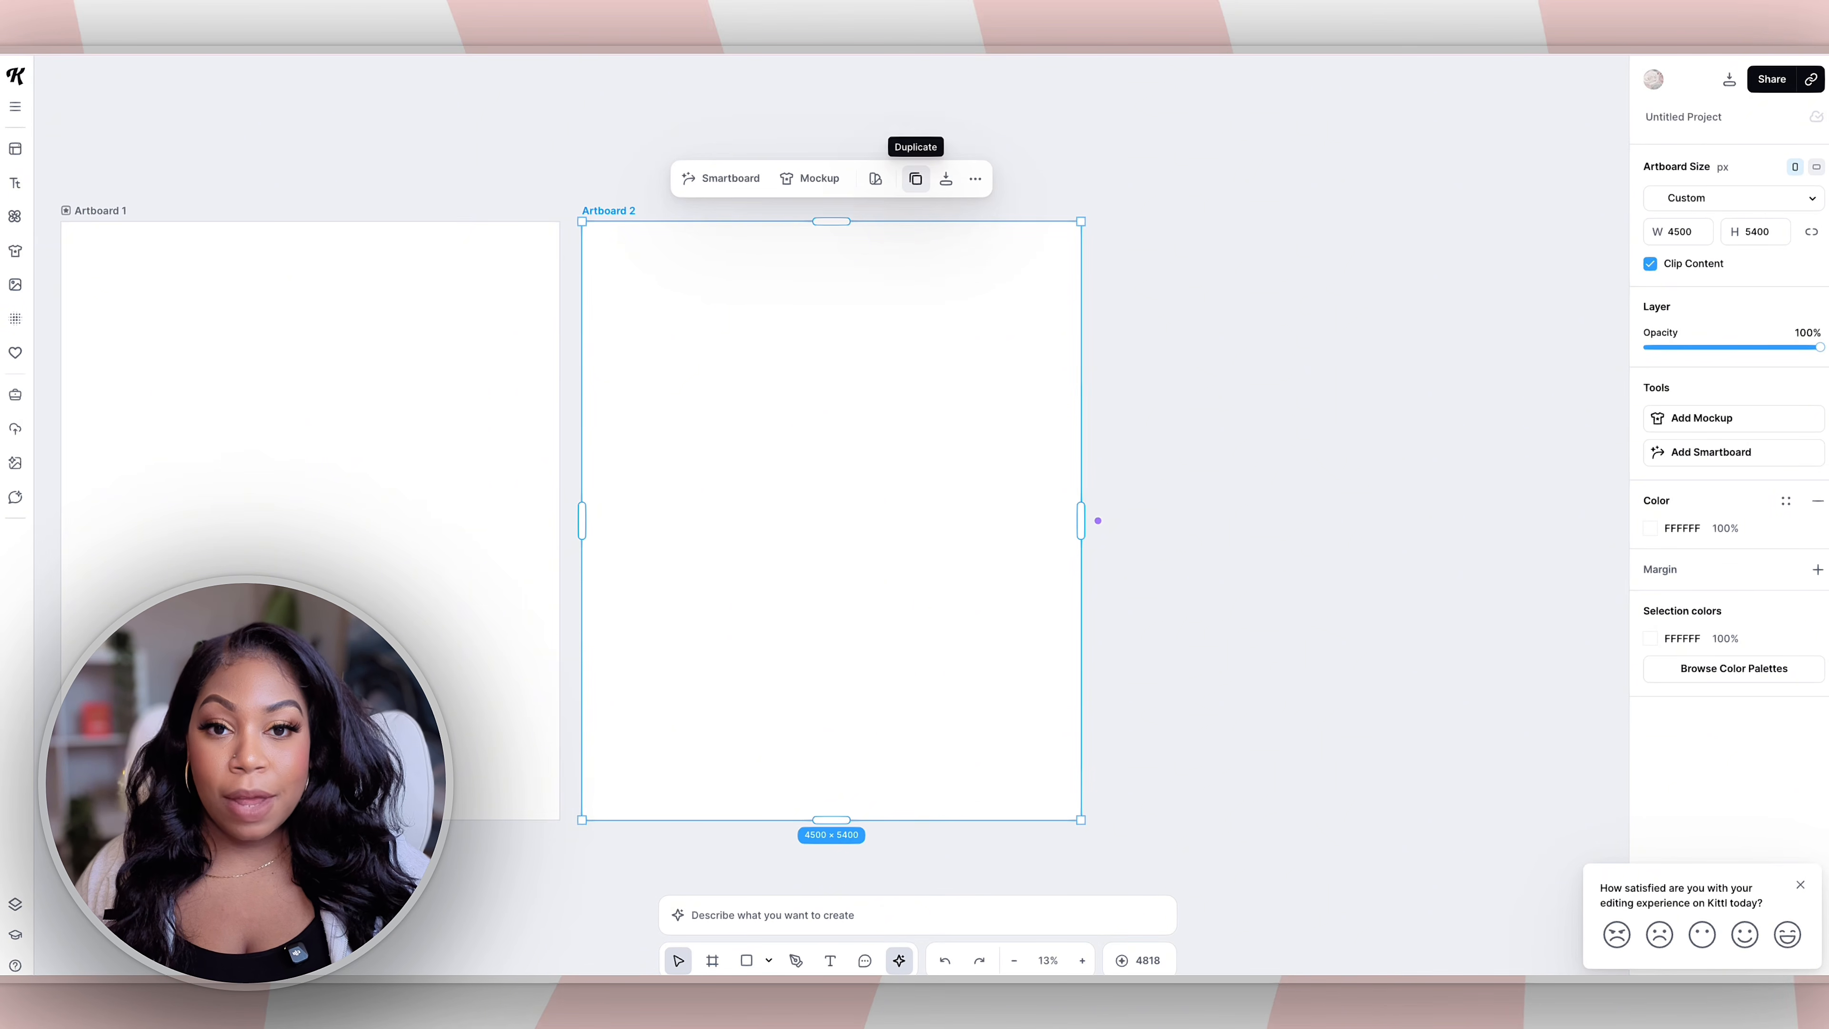
left_click(916, 178)
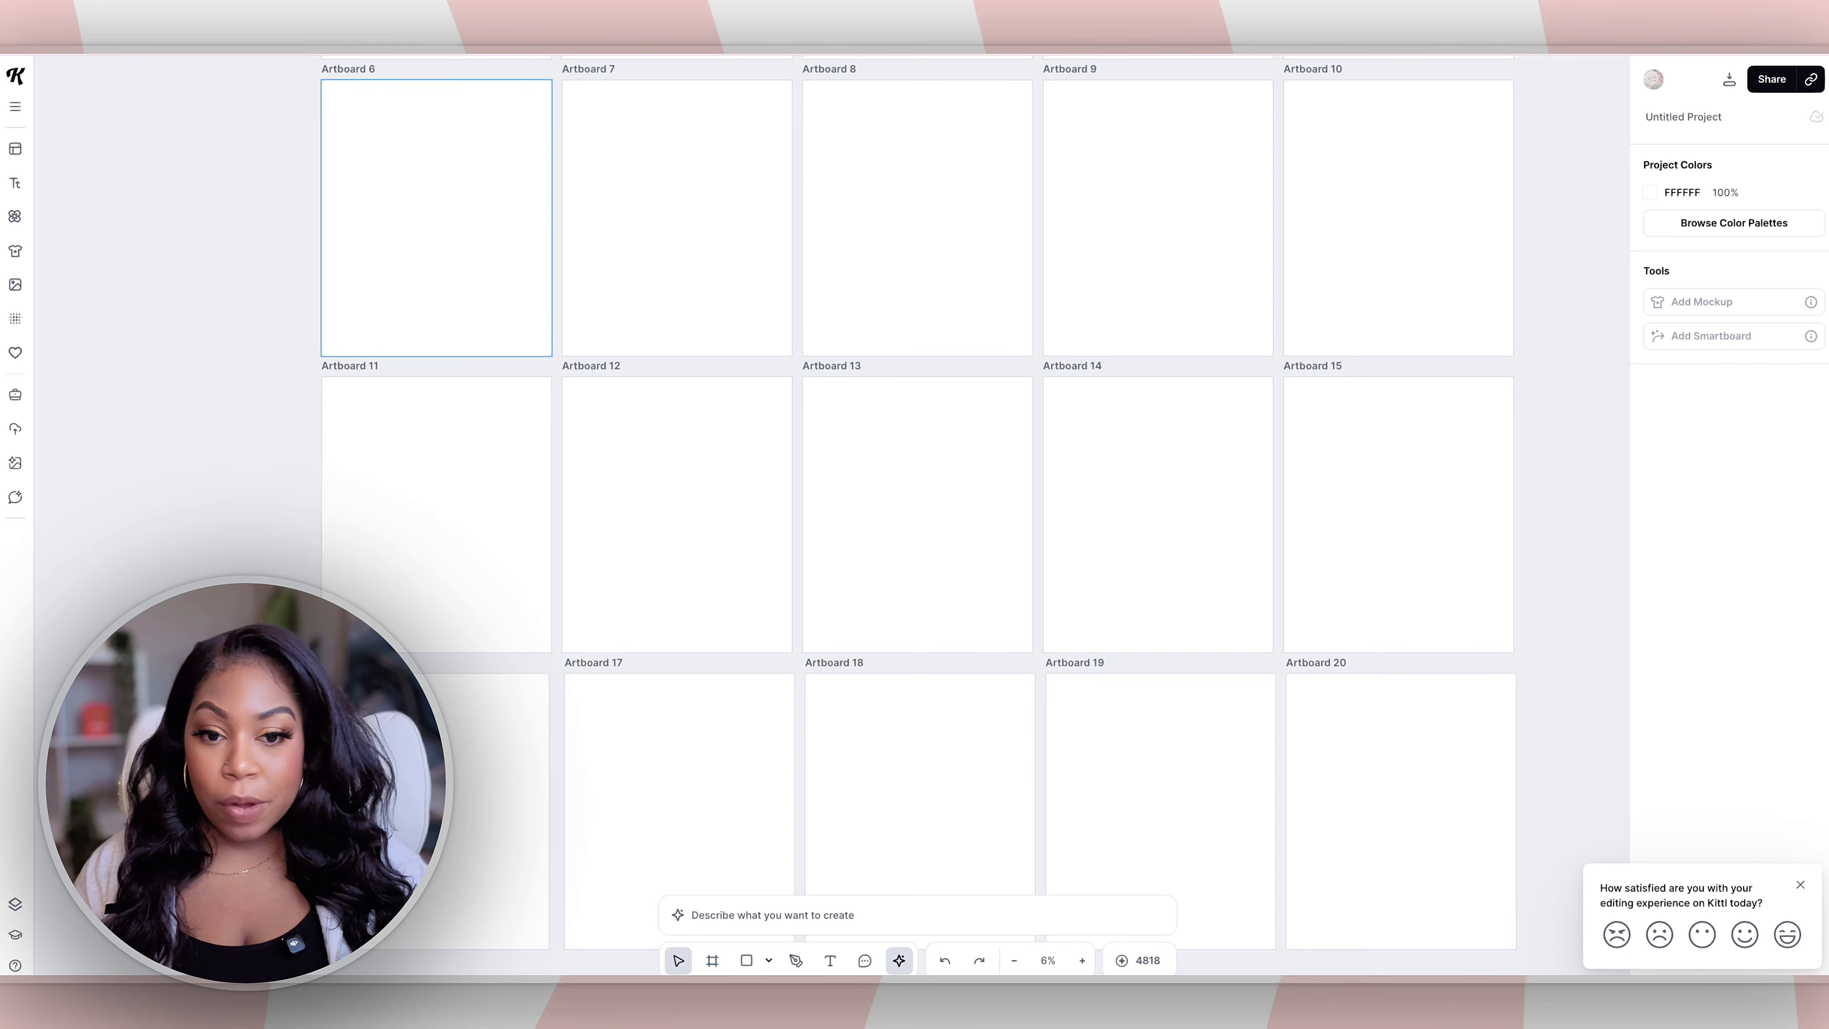
Step: Open the AI image prompt beside the artboards, check its Remix Image mode and return to Generate Image mode
left_click(1013, 960)
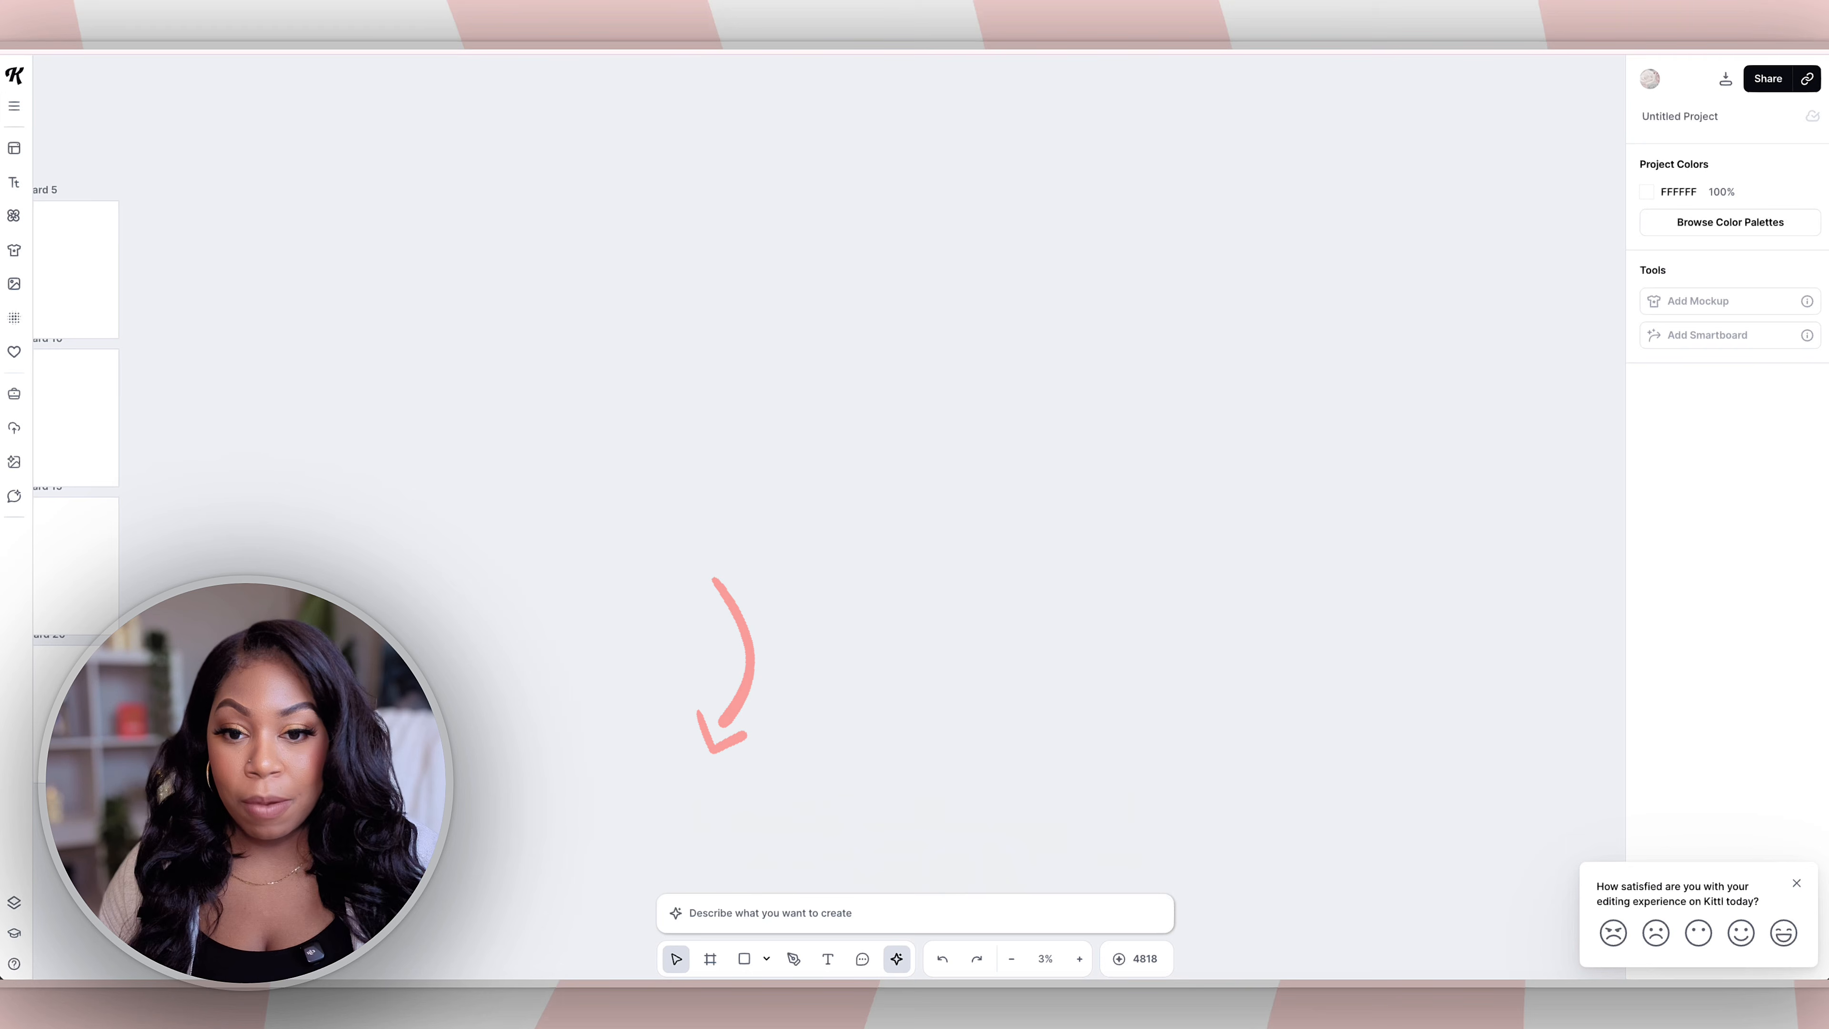
left_click(829, 913)
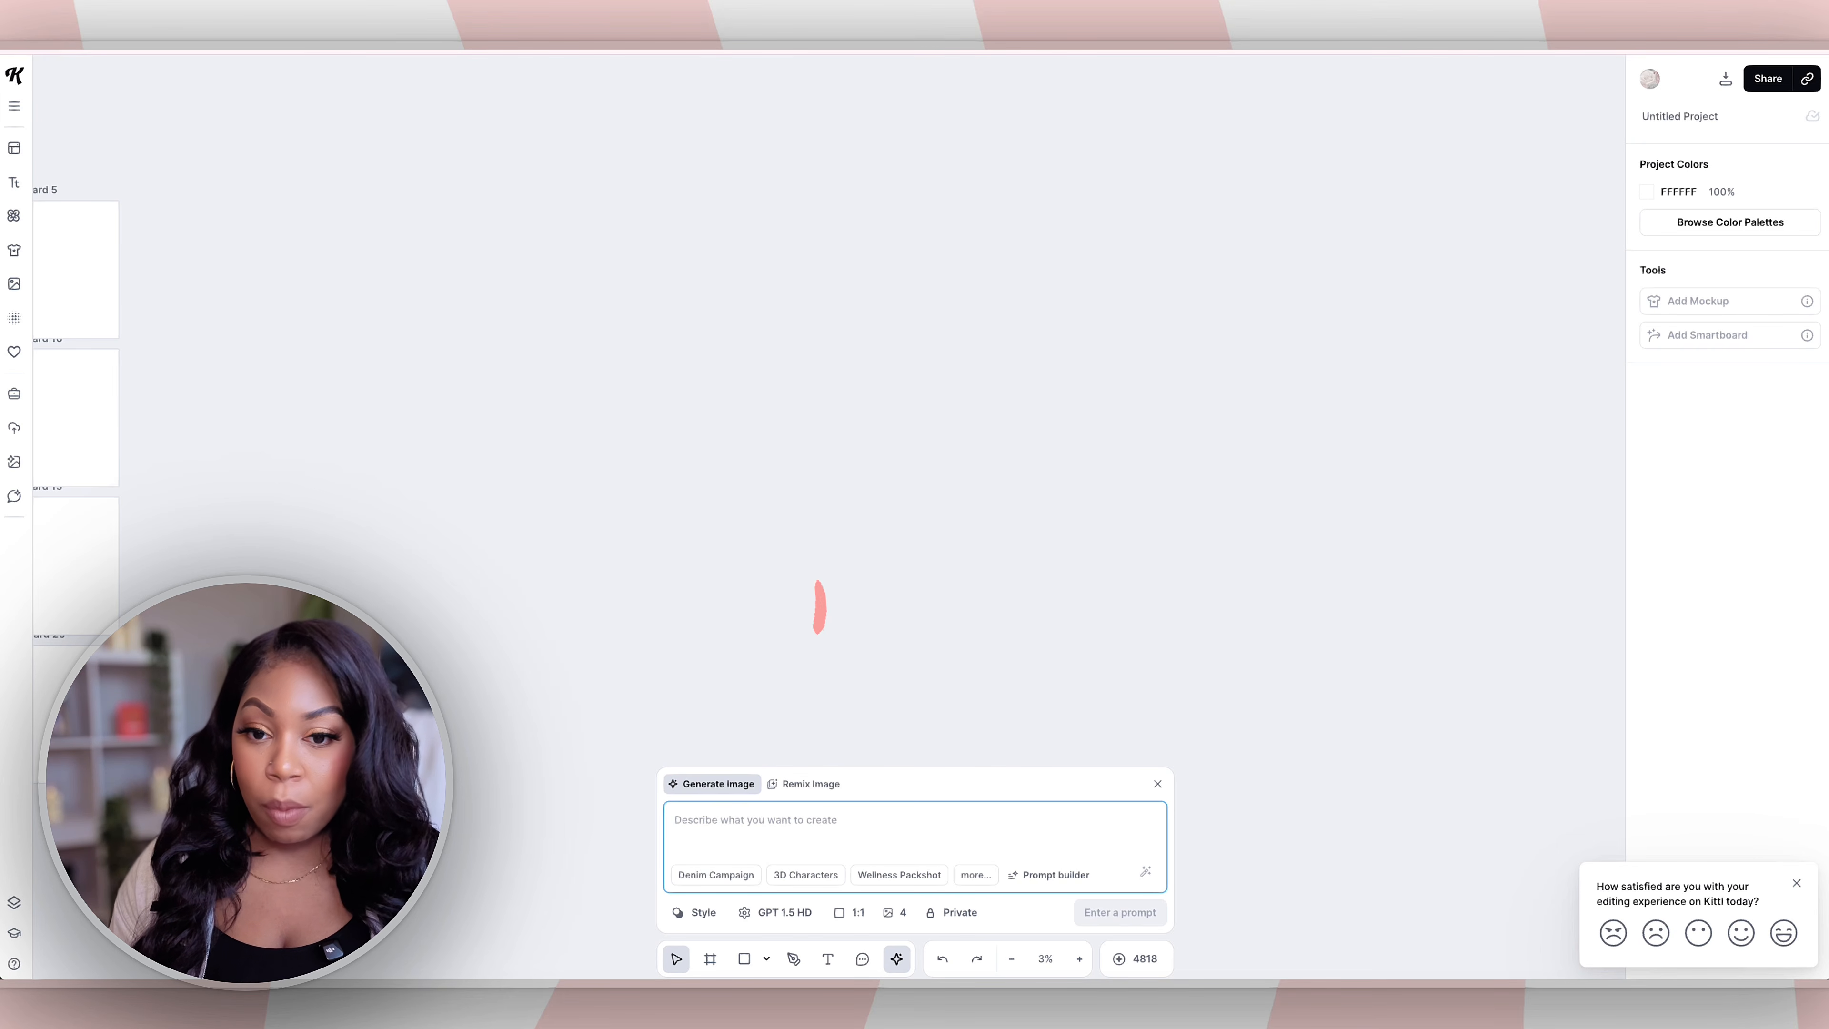
left_click(804, 784)
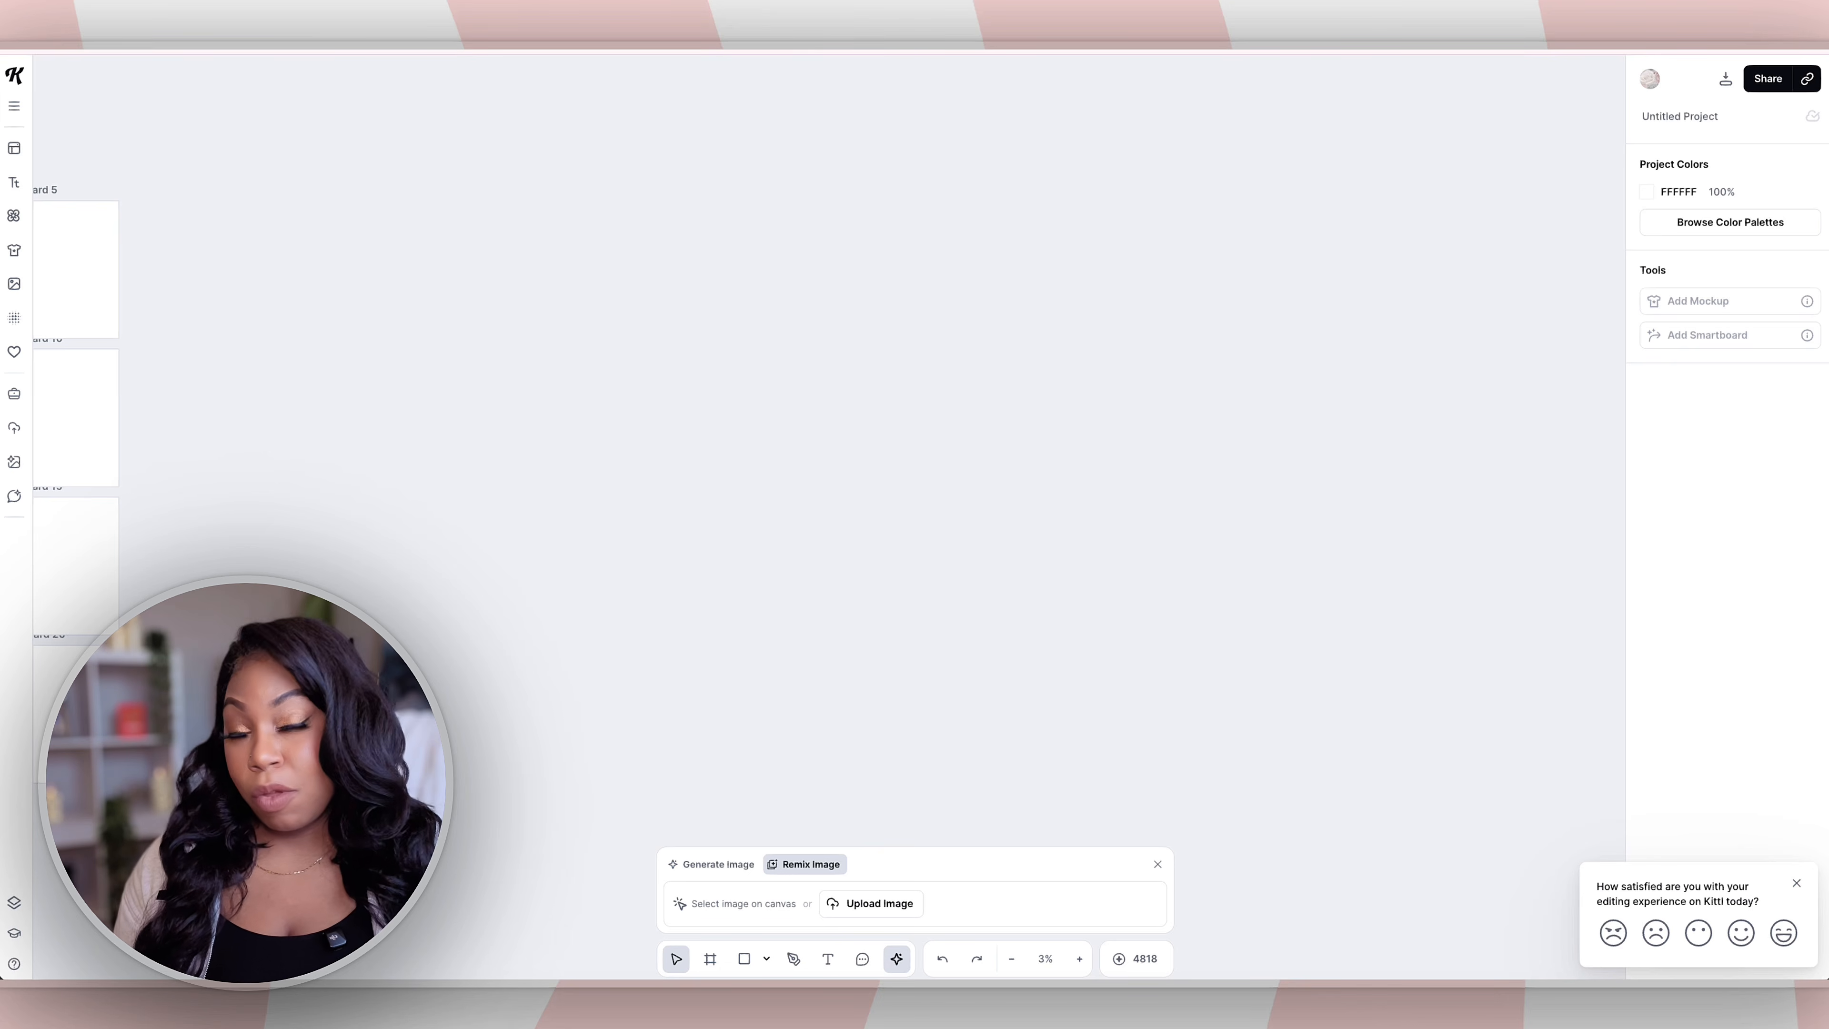
left_click(718, 867)
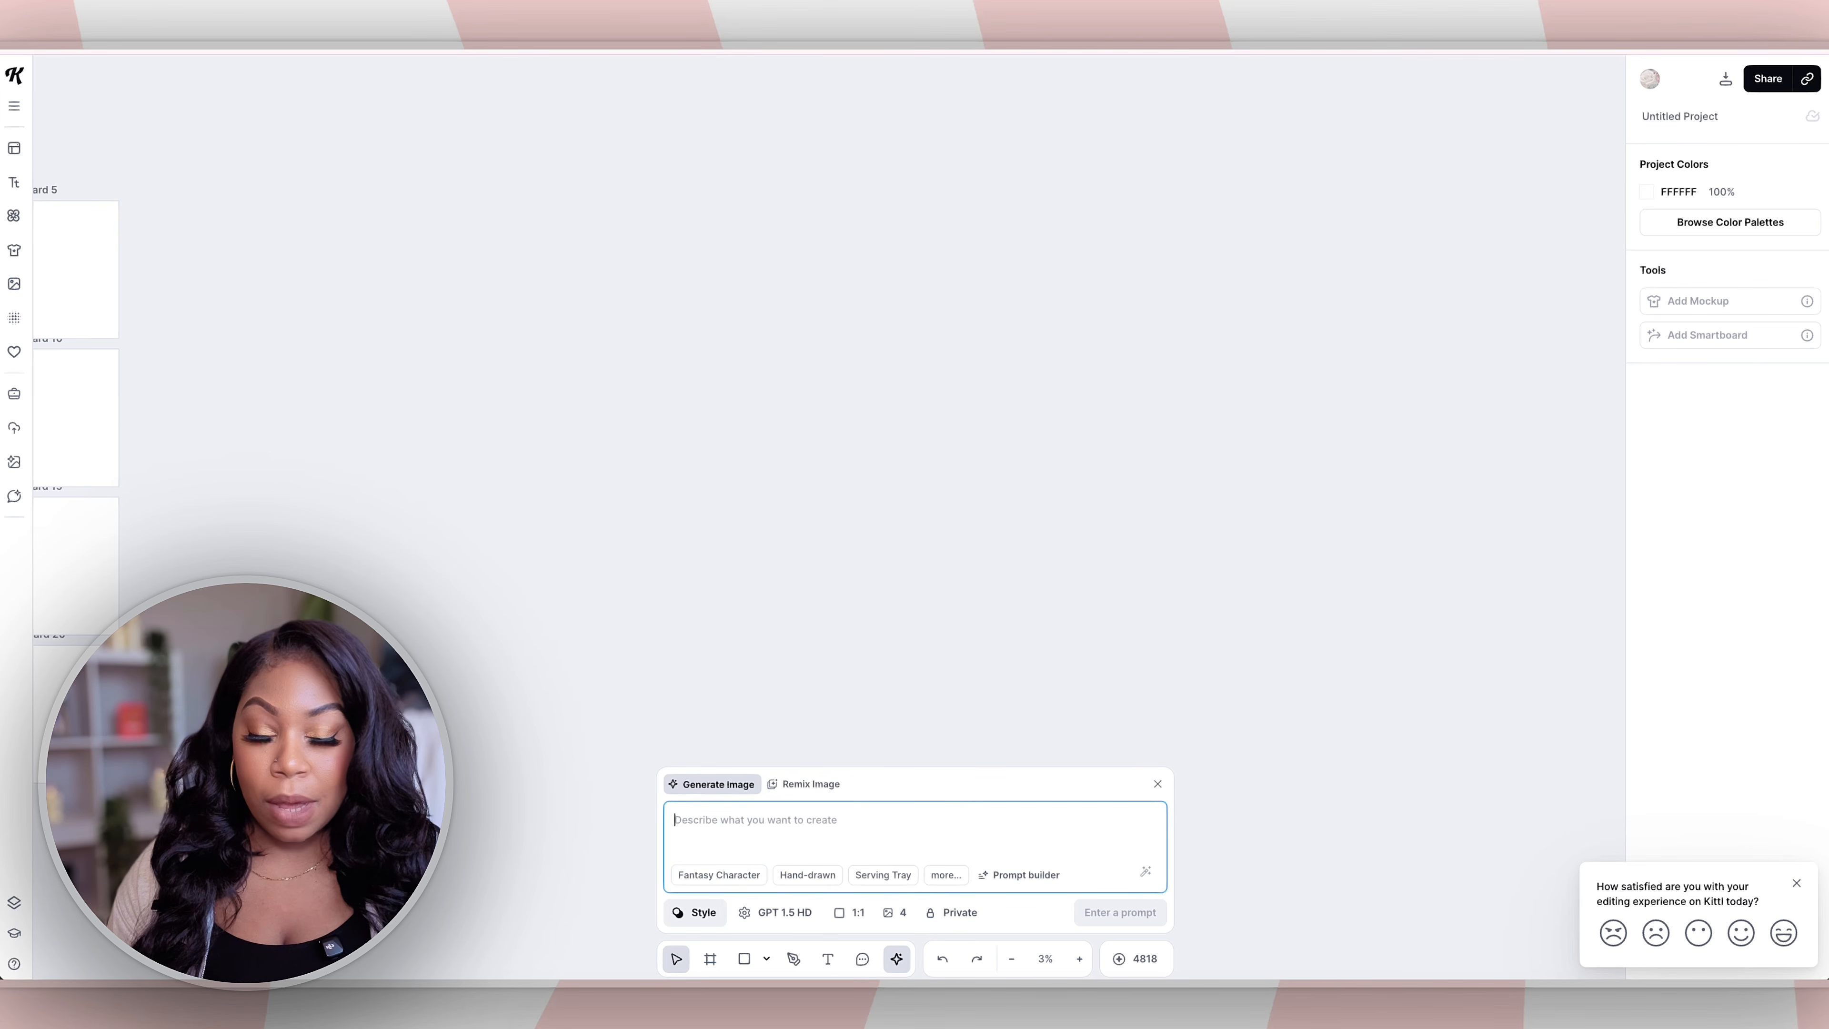
Step: Examine the Featured, Clipart, Vector and Pattern styles offered for image generation
left_click(694, 912)
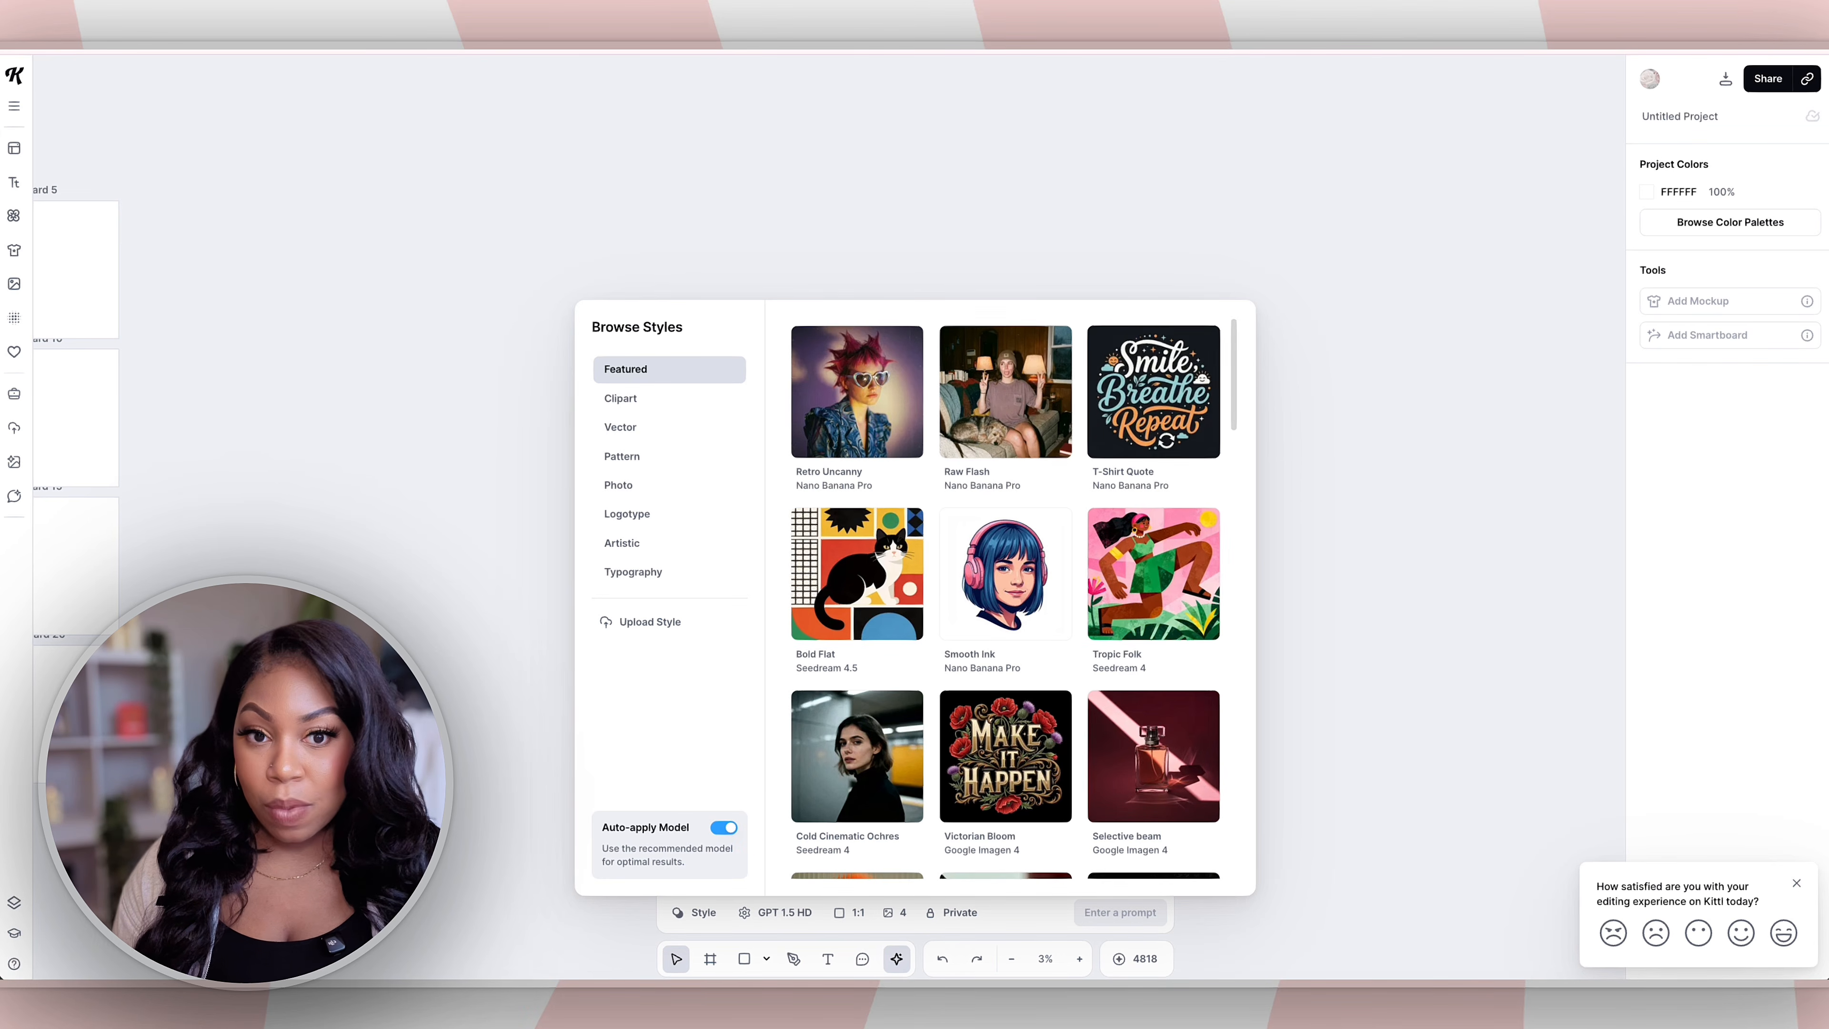
scroll(1004, 598, "down", 3)
scroll(1004, 597, "down", 15)
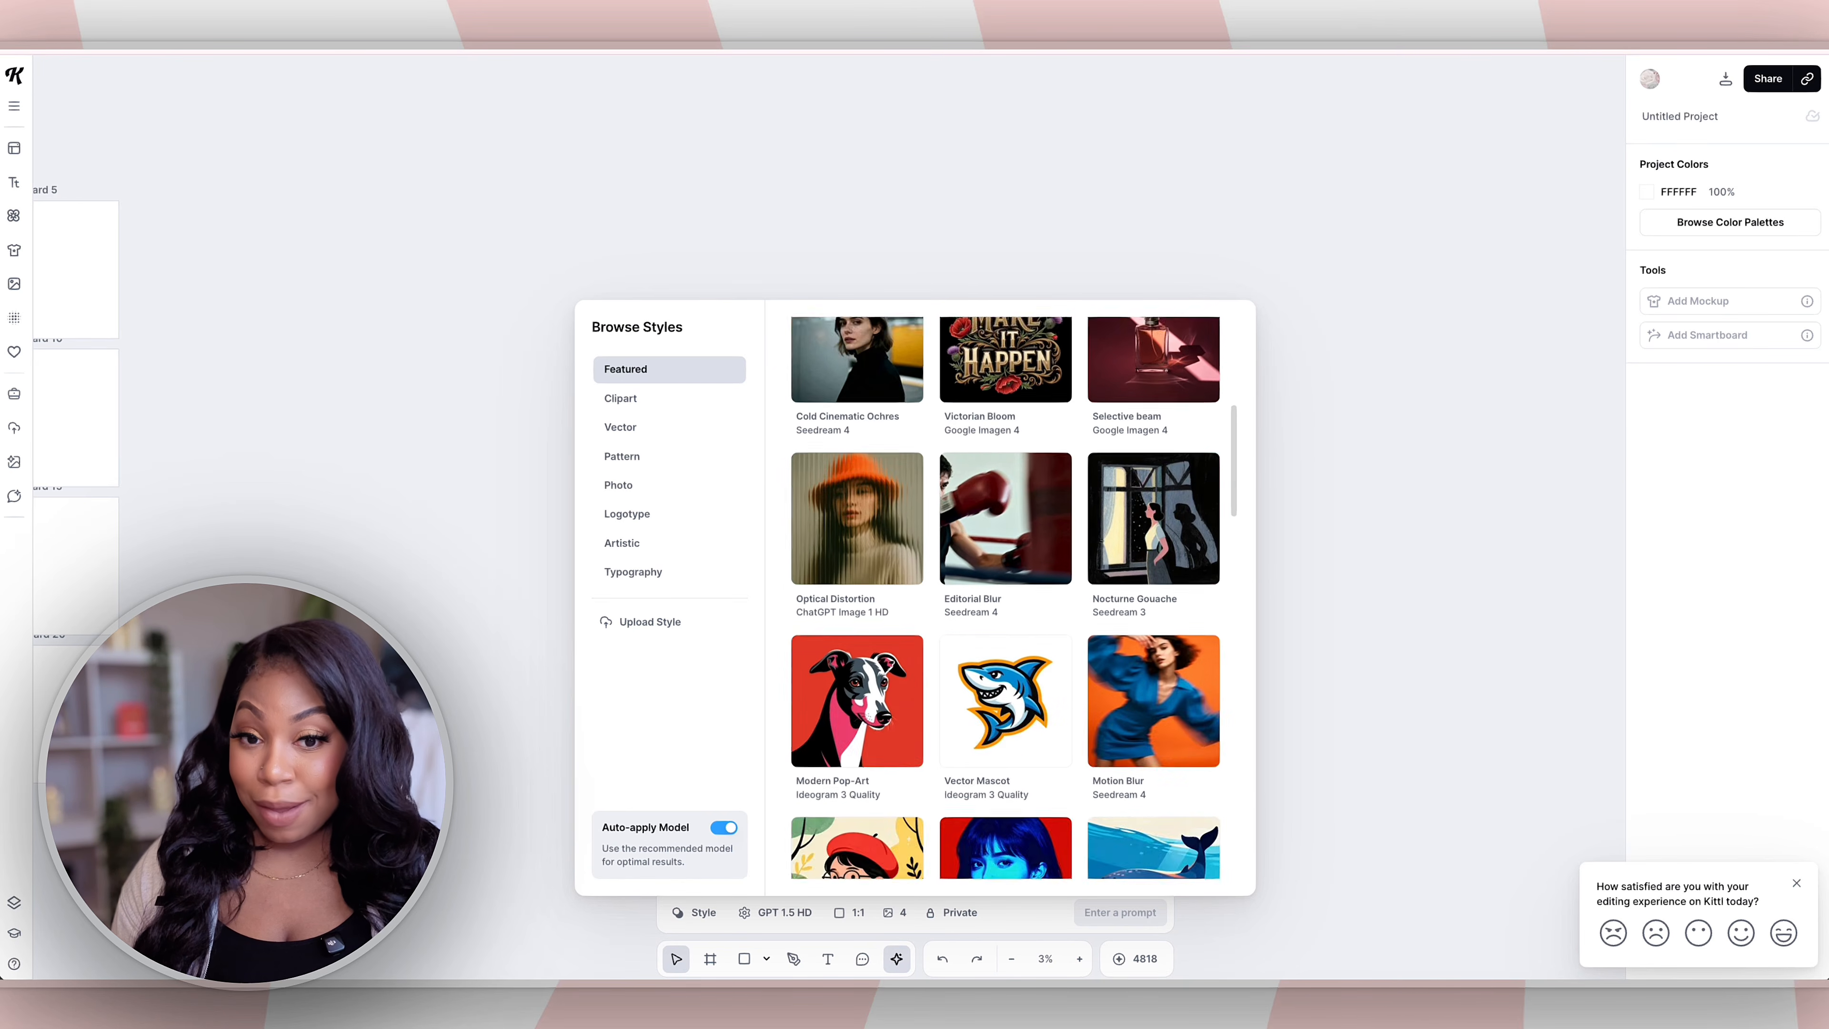
scroll(1005, 597, "down", 3)
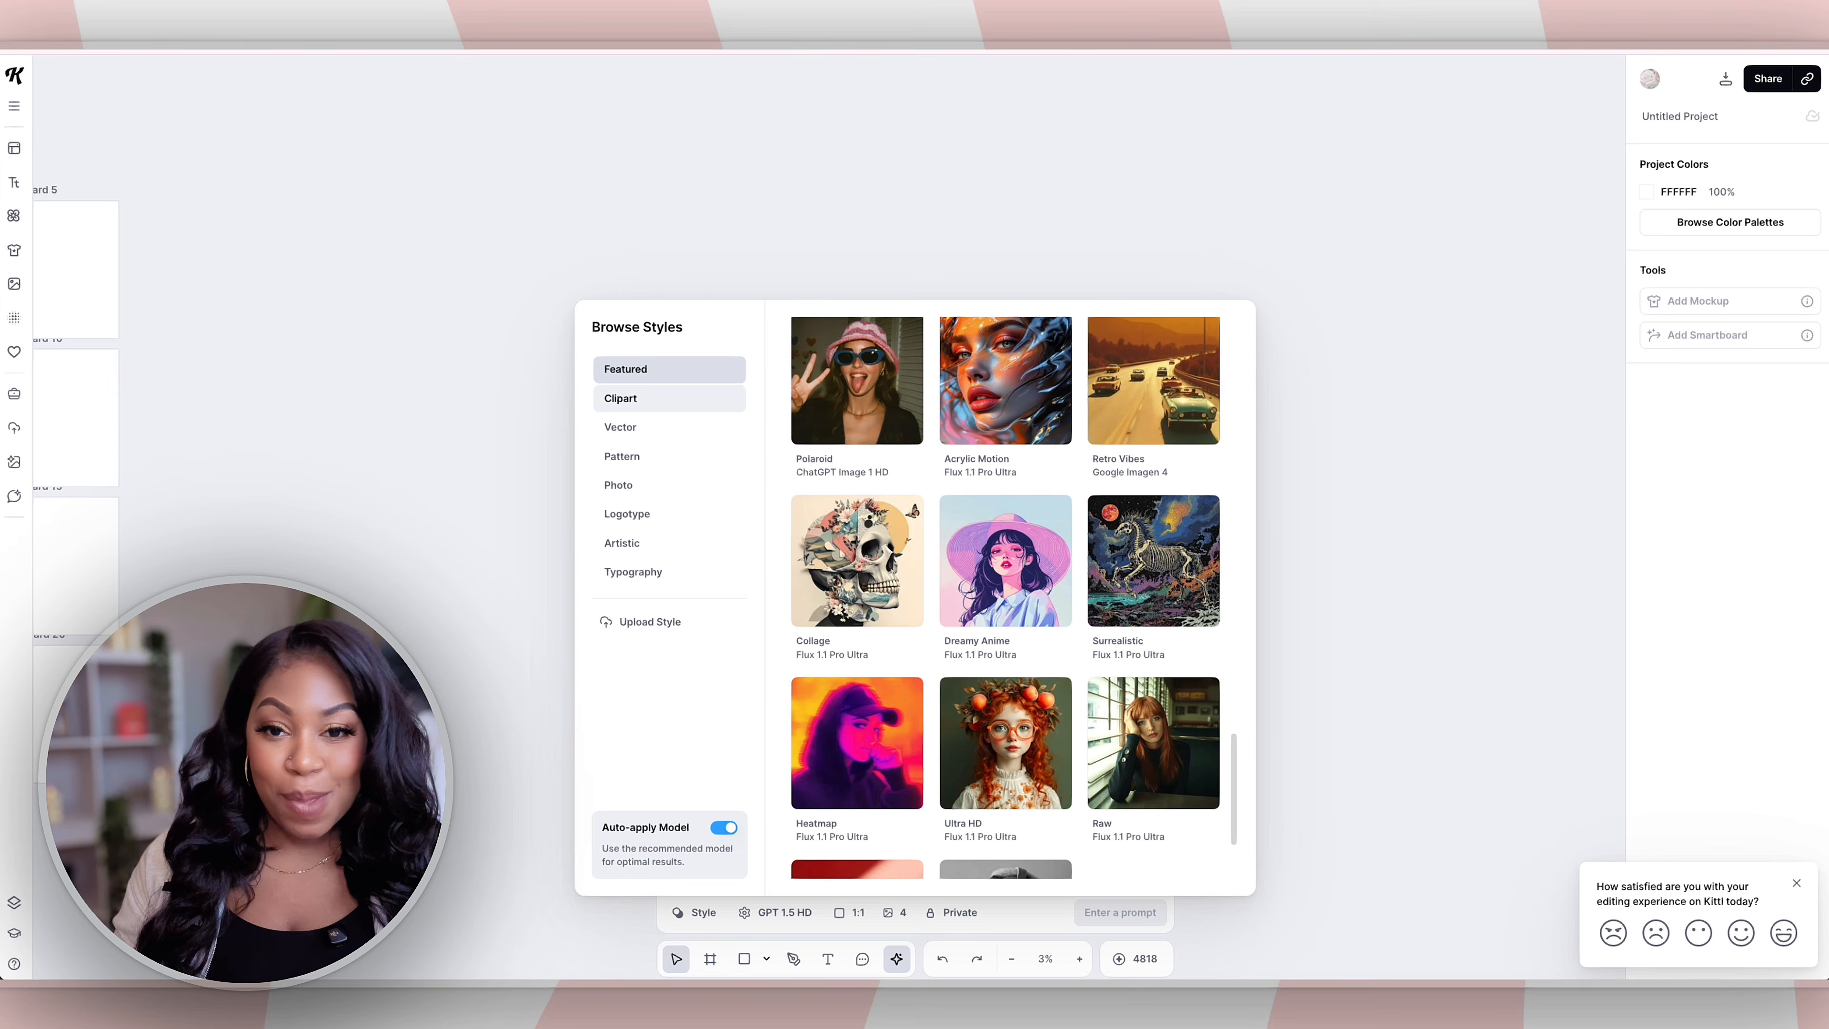
left_click(648, 398)
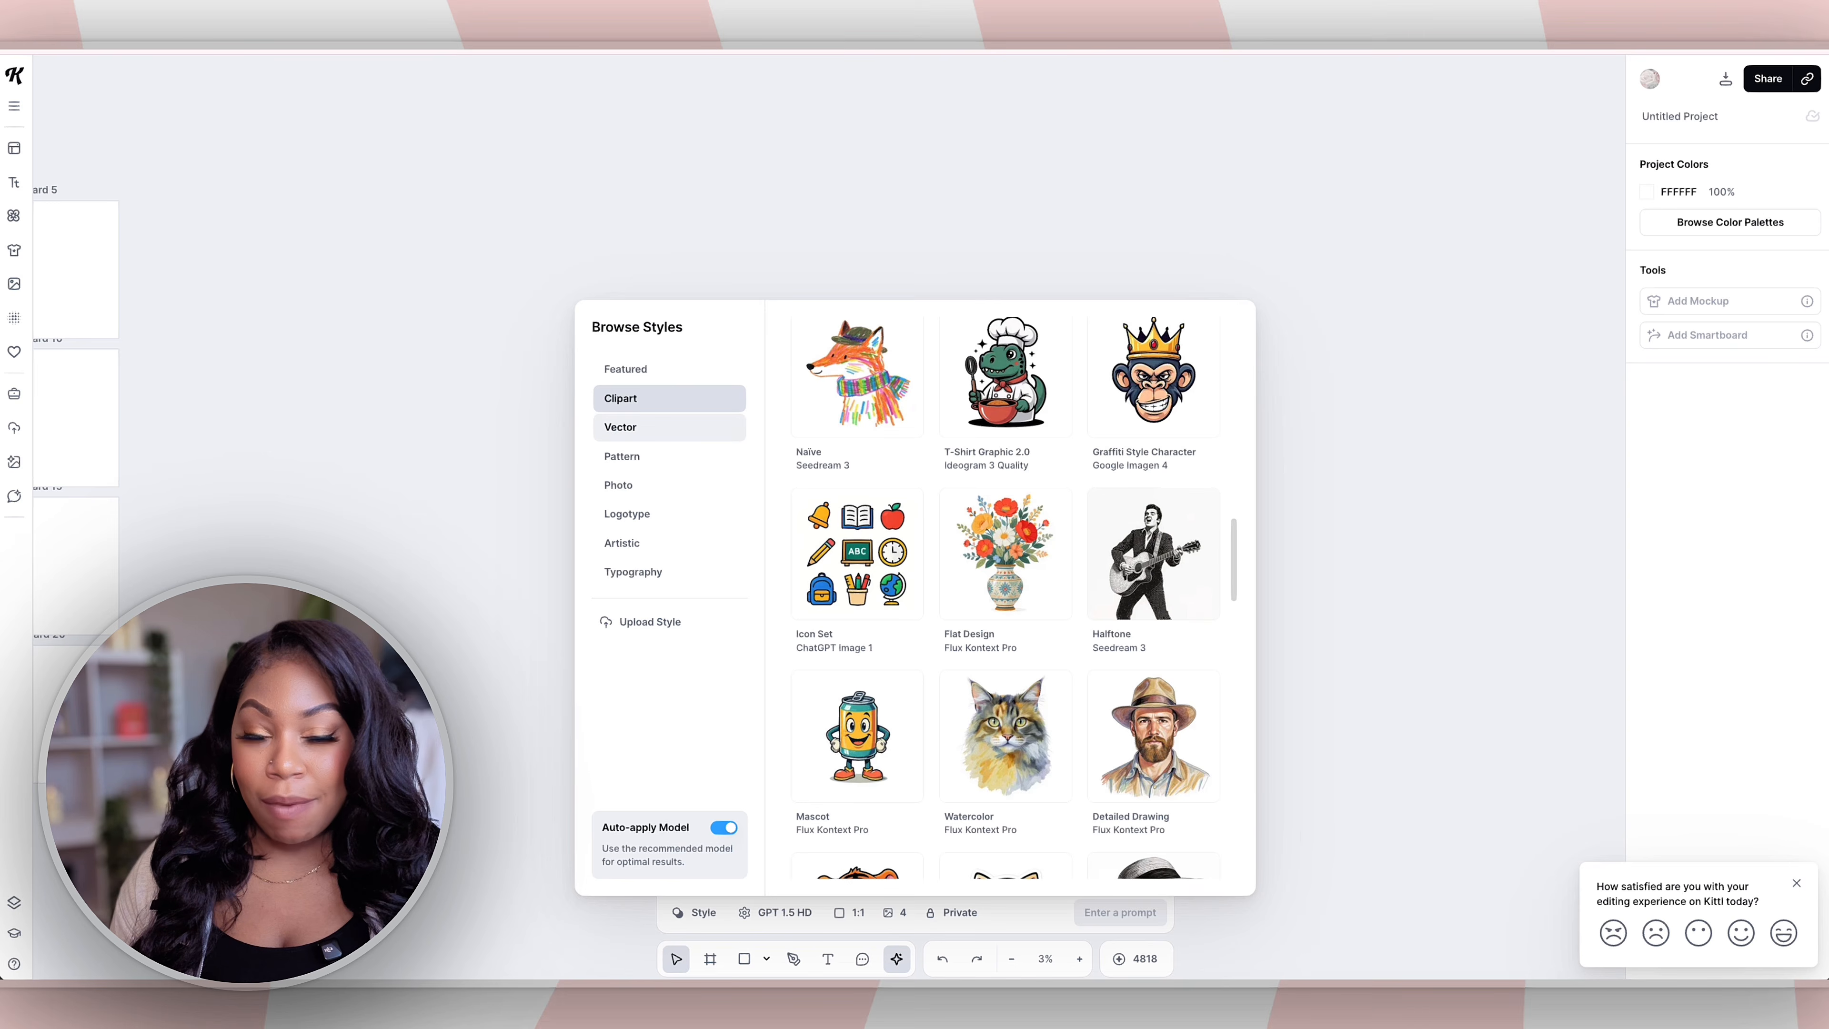
left_click(648, 426)
scroll(1005, 598, "down", 5)
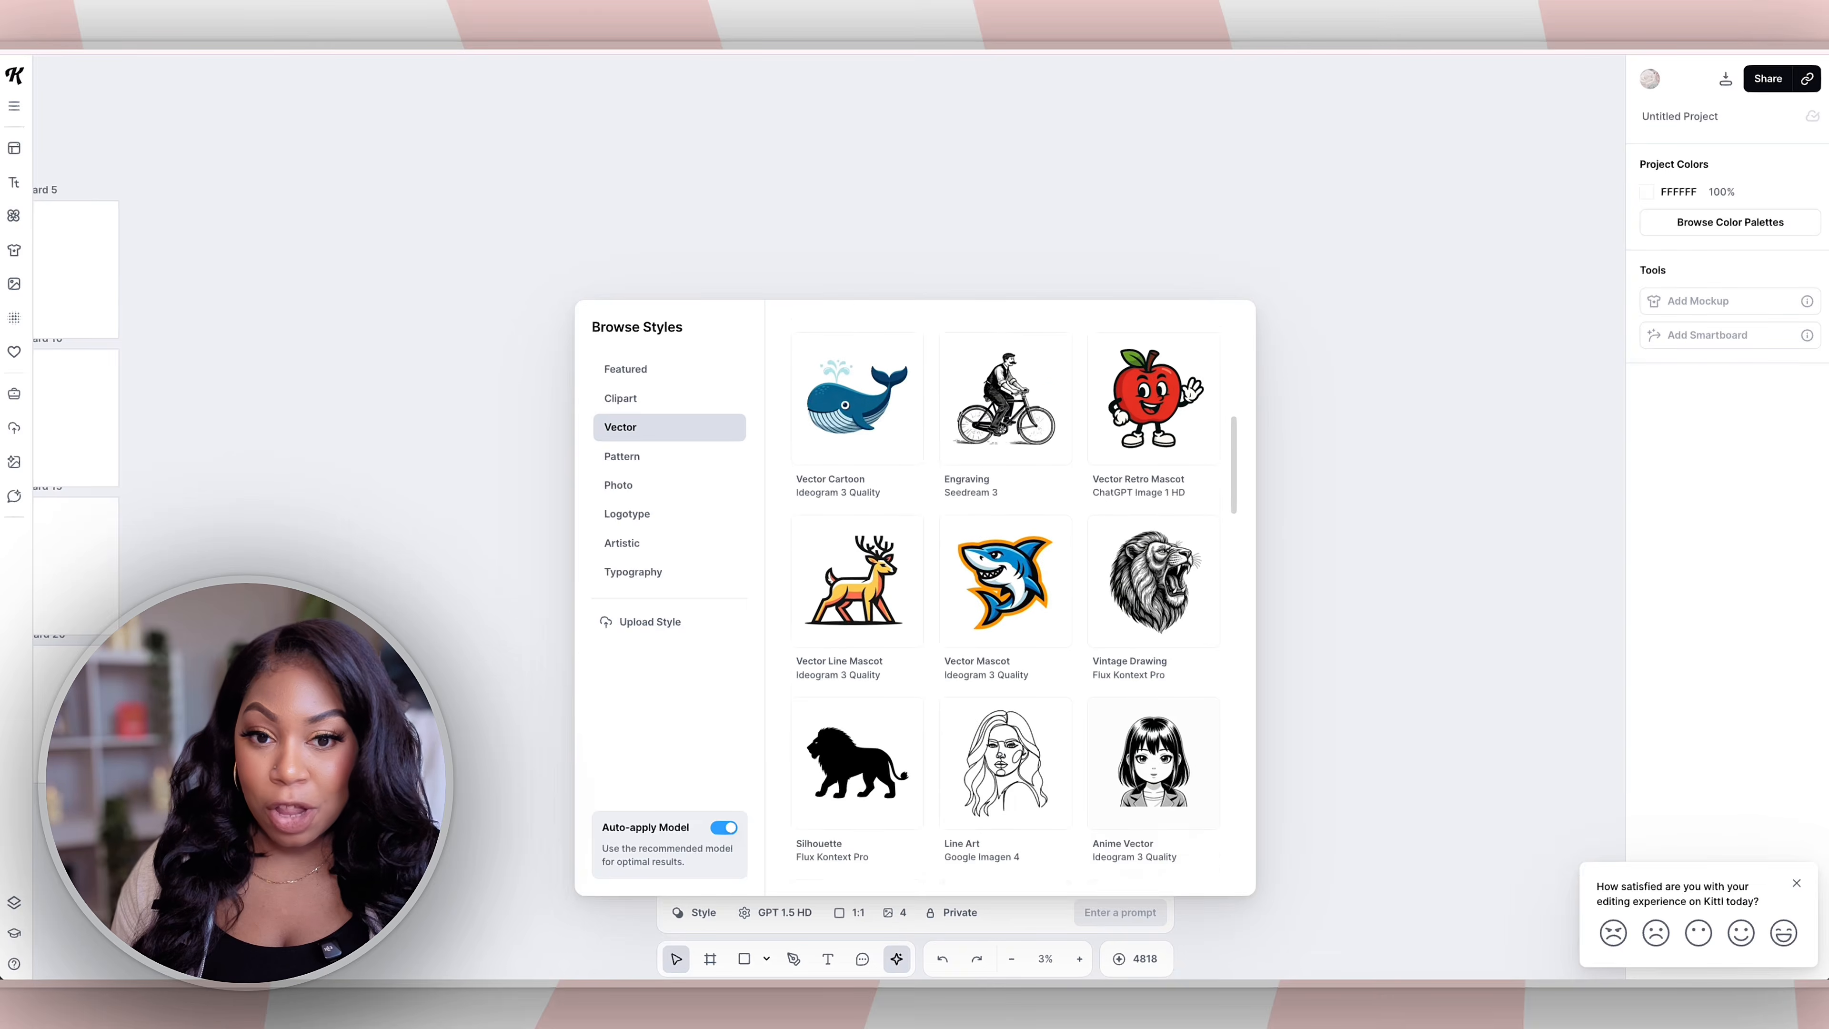
left_click(648, 455)
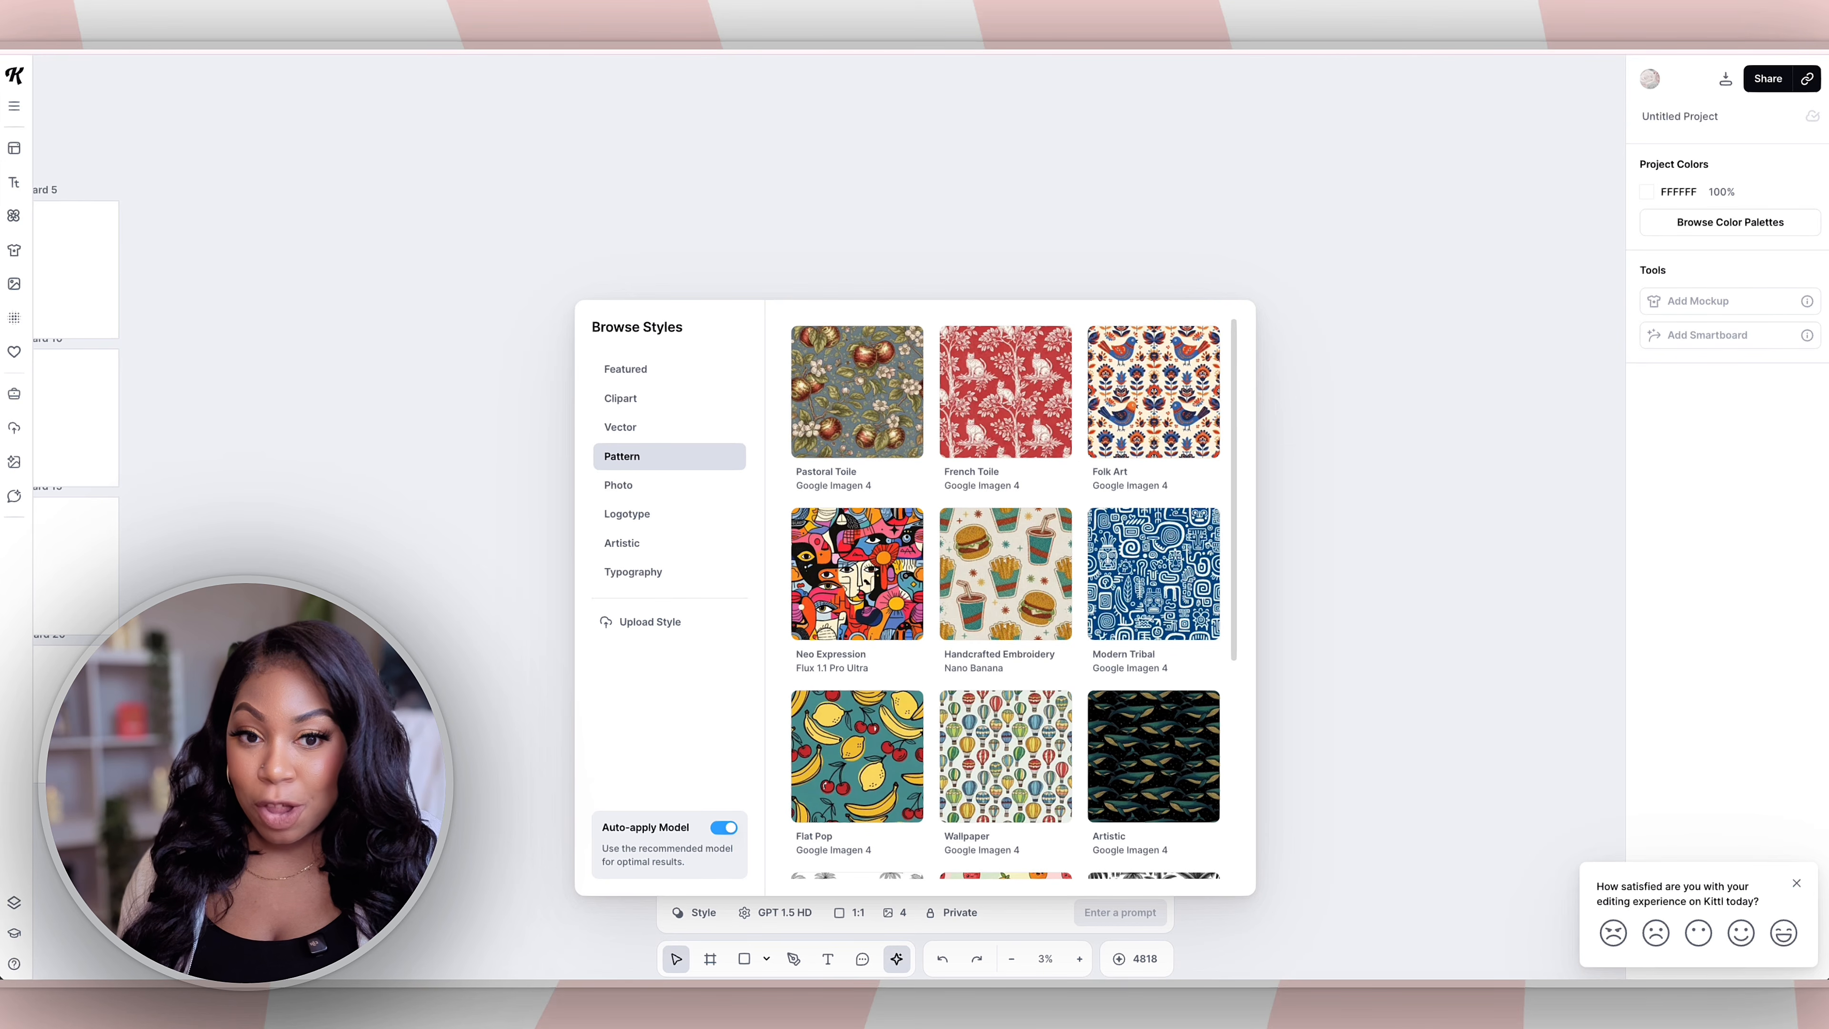
scroll(1005, 598, "down", 5)
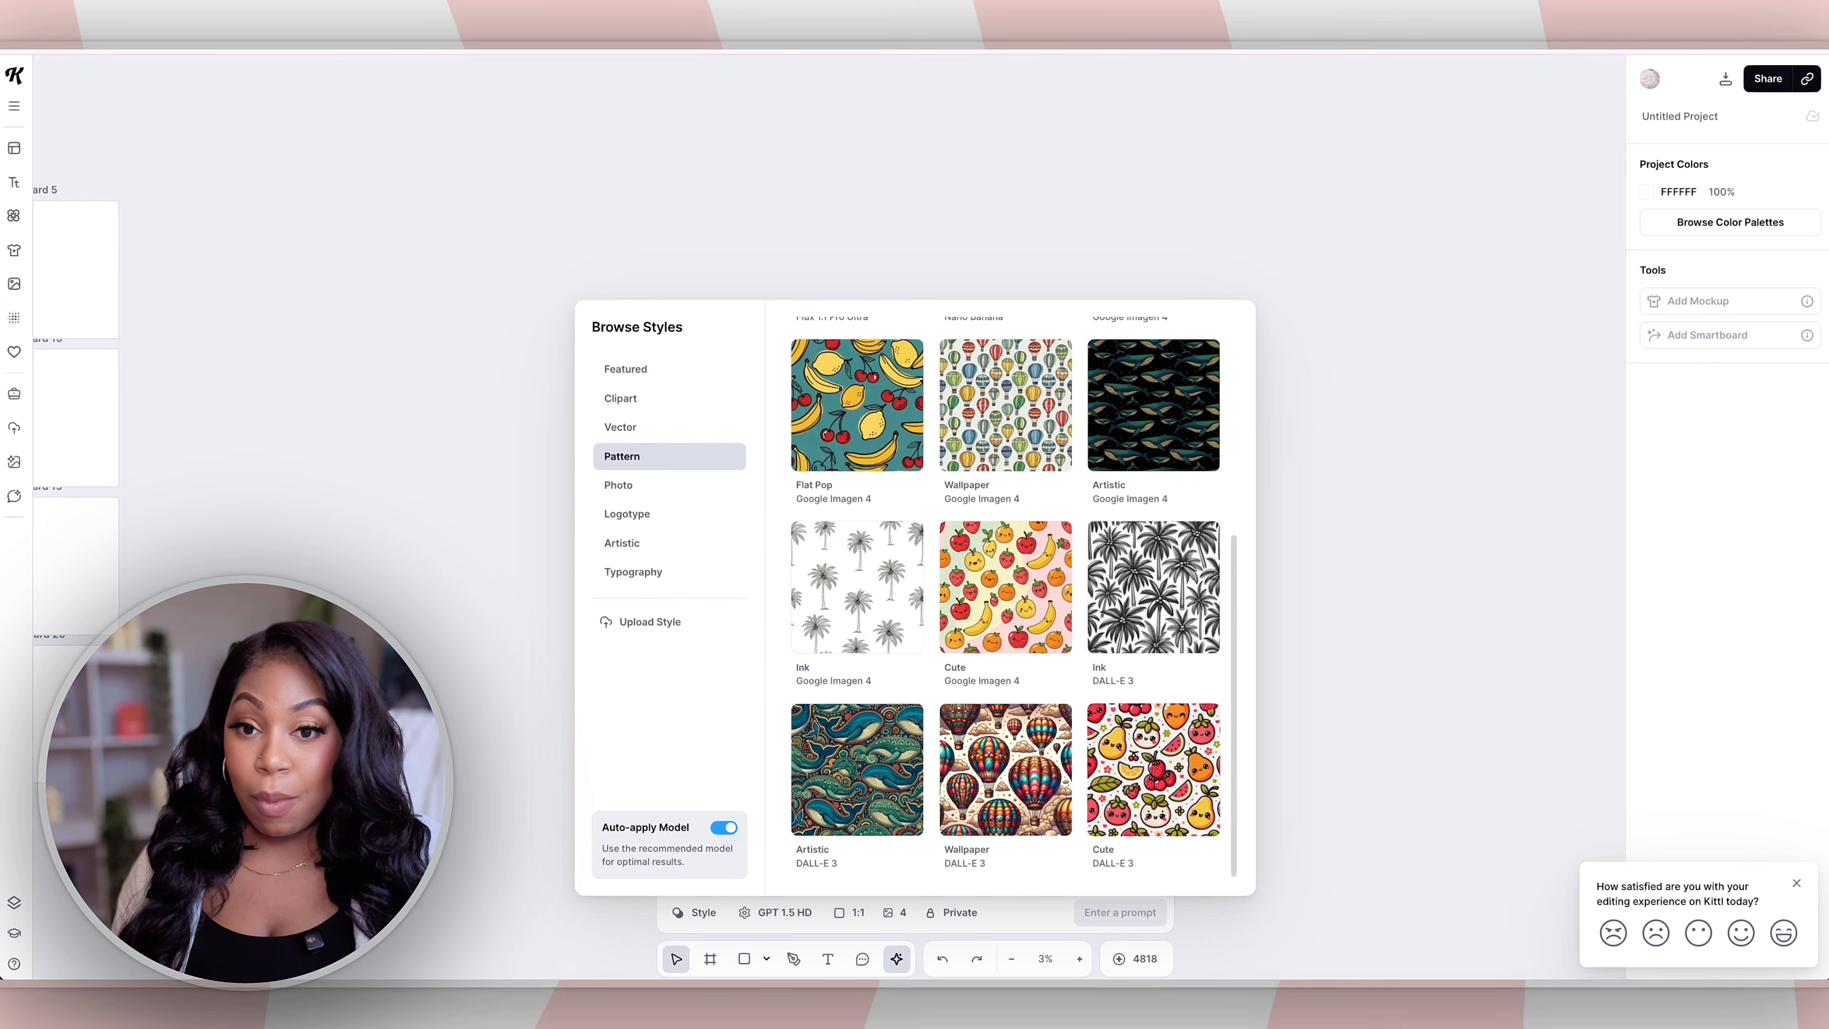
Step: Examine the Photo, Logotype, Artistic and Typography image styles without applying one
left_click(617, 484)
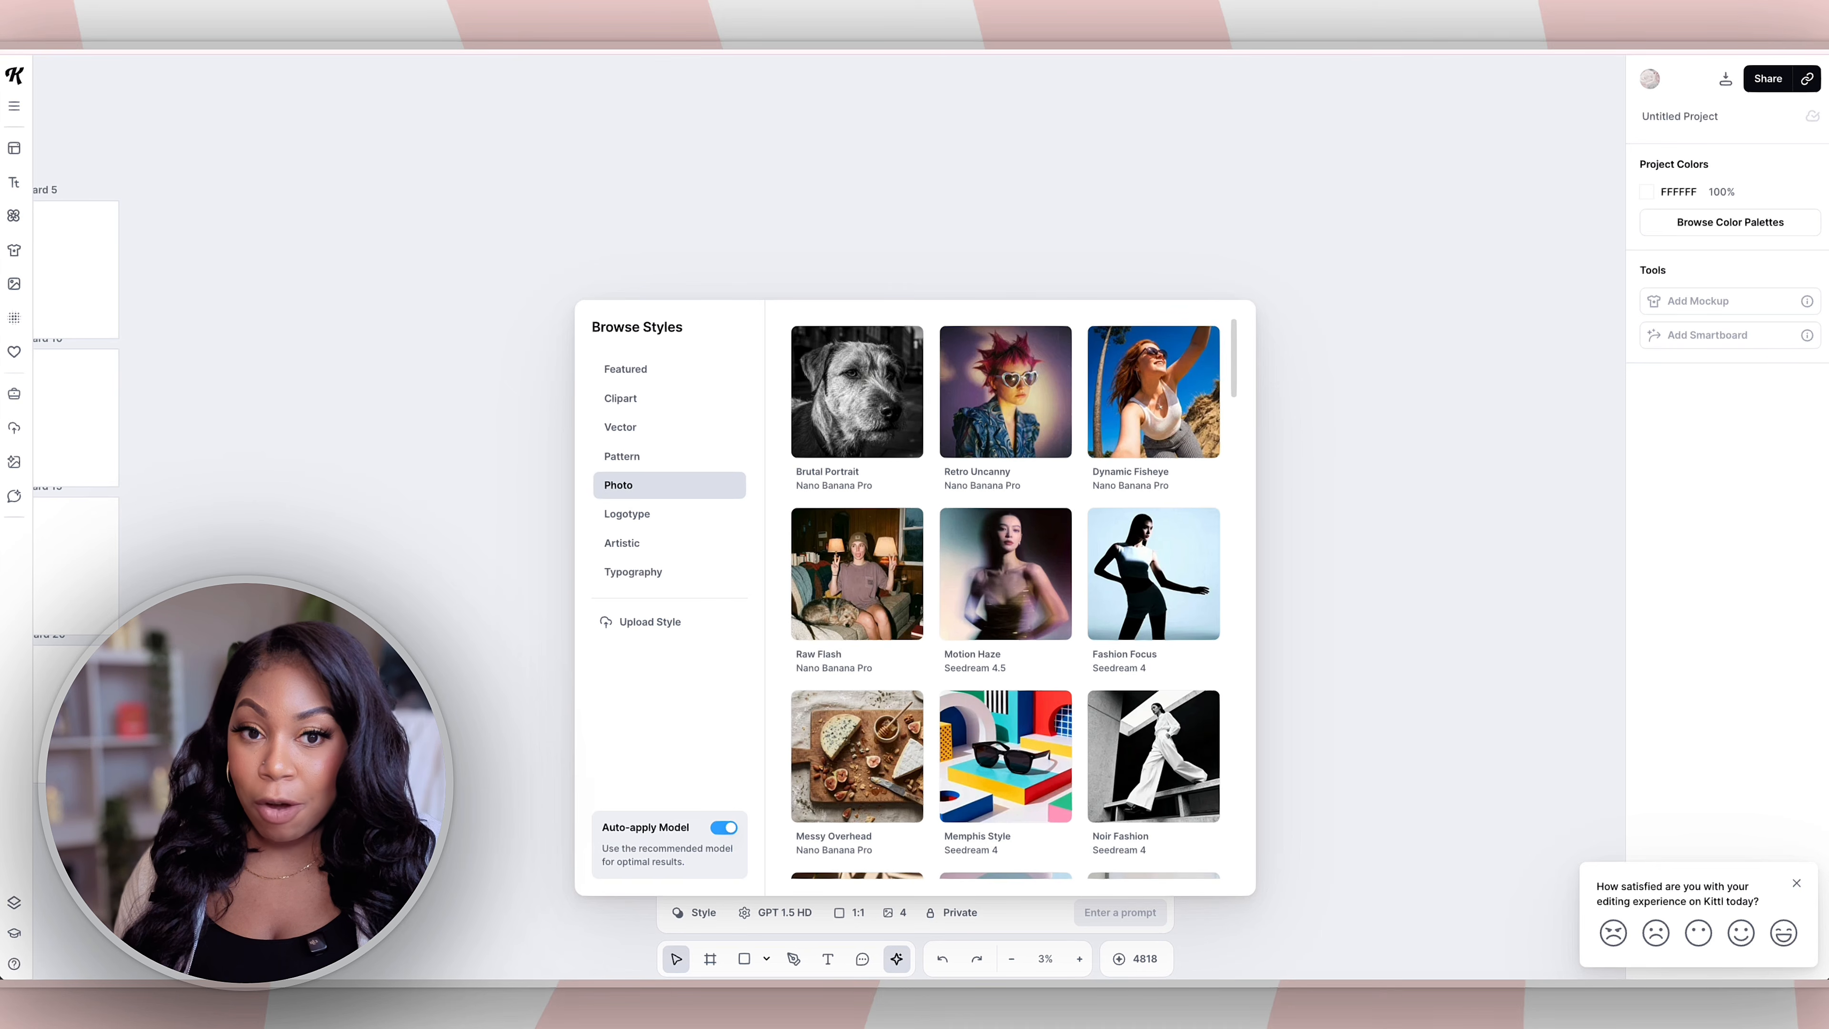
scroll(1005, 598, "down", 1)
scroll(1005, 598, "down", 6)
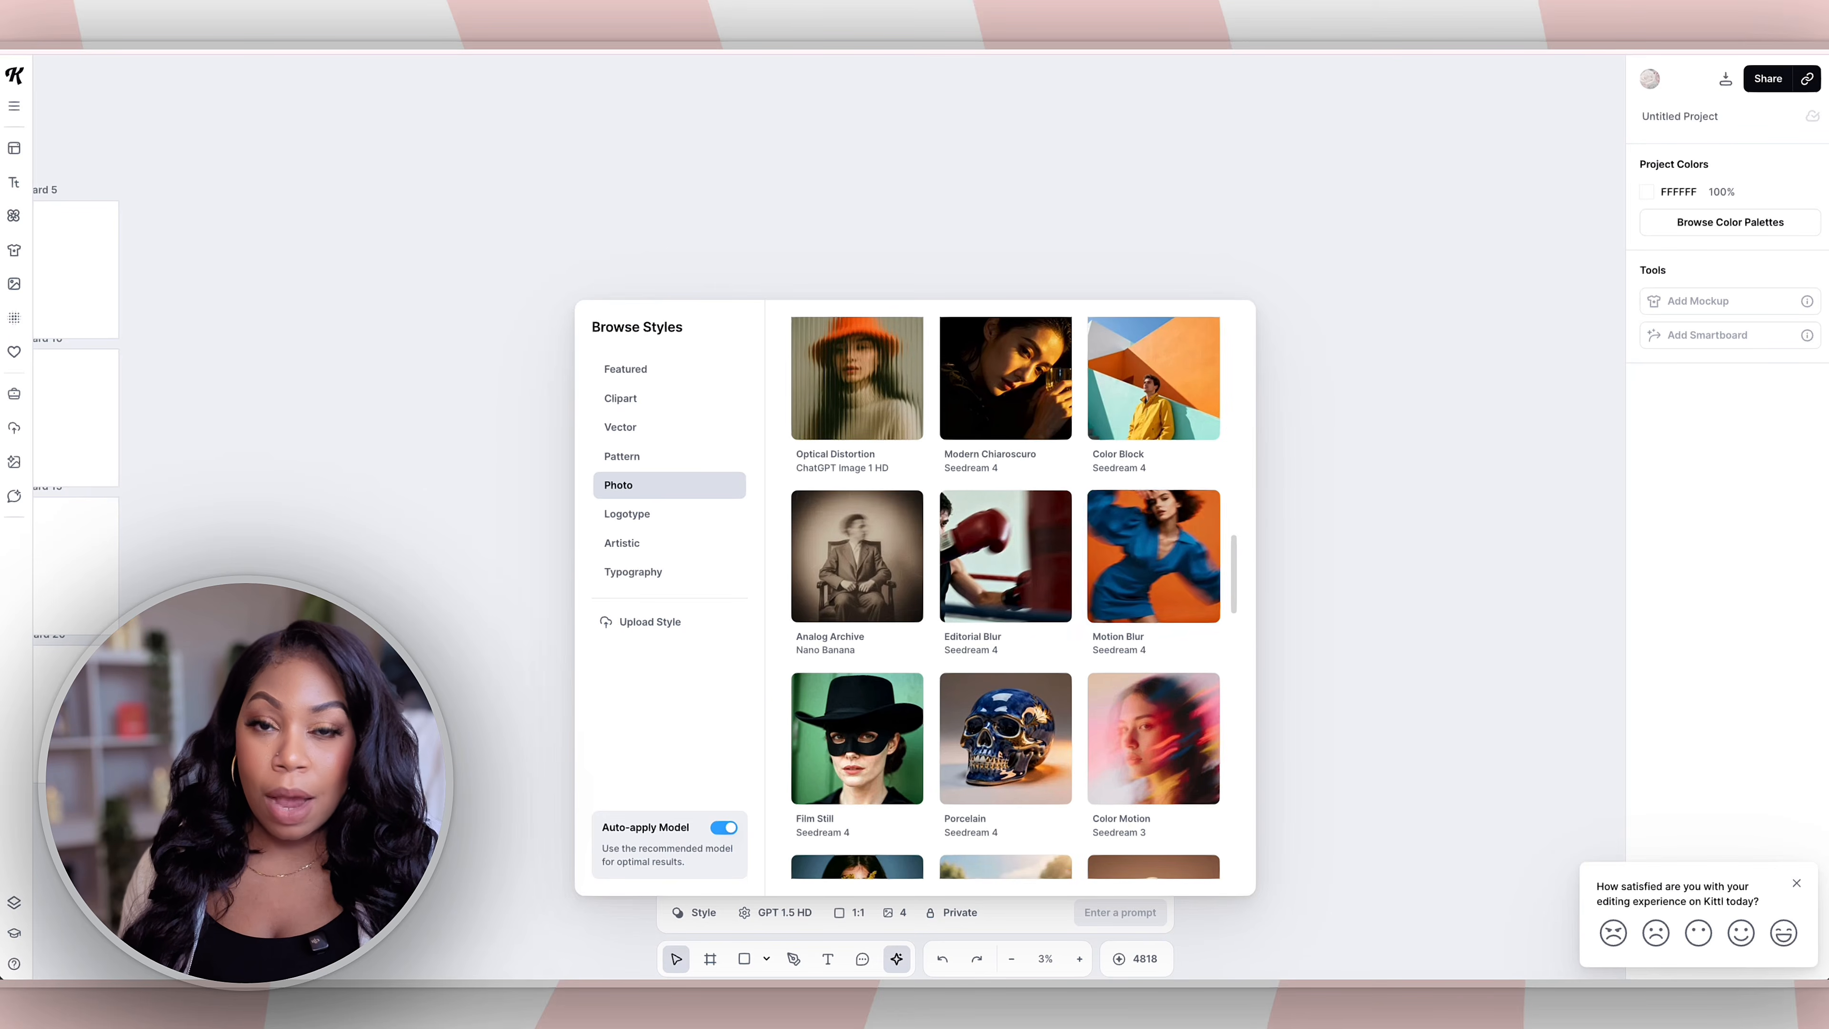
left_click(627, 514)
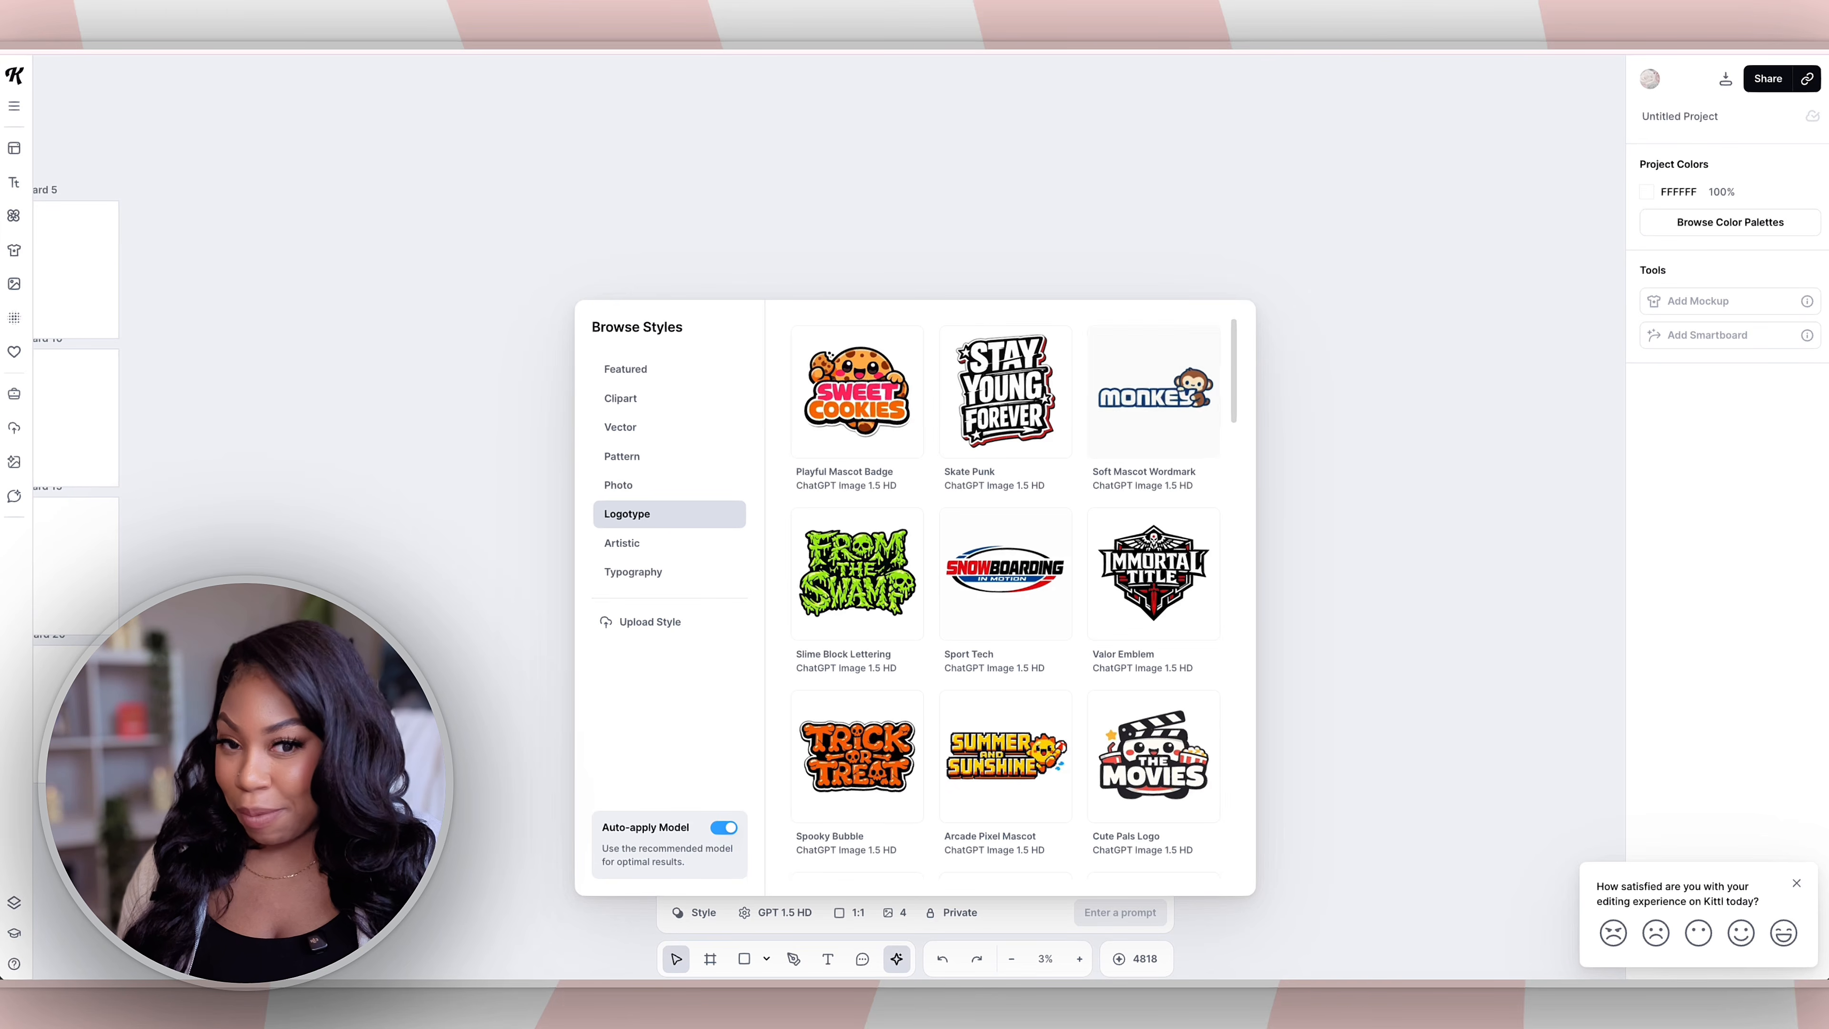
scroll(1005, 597, "down", 10)
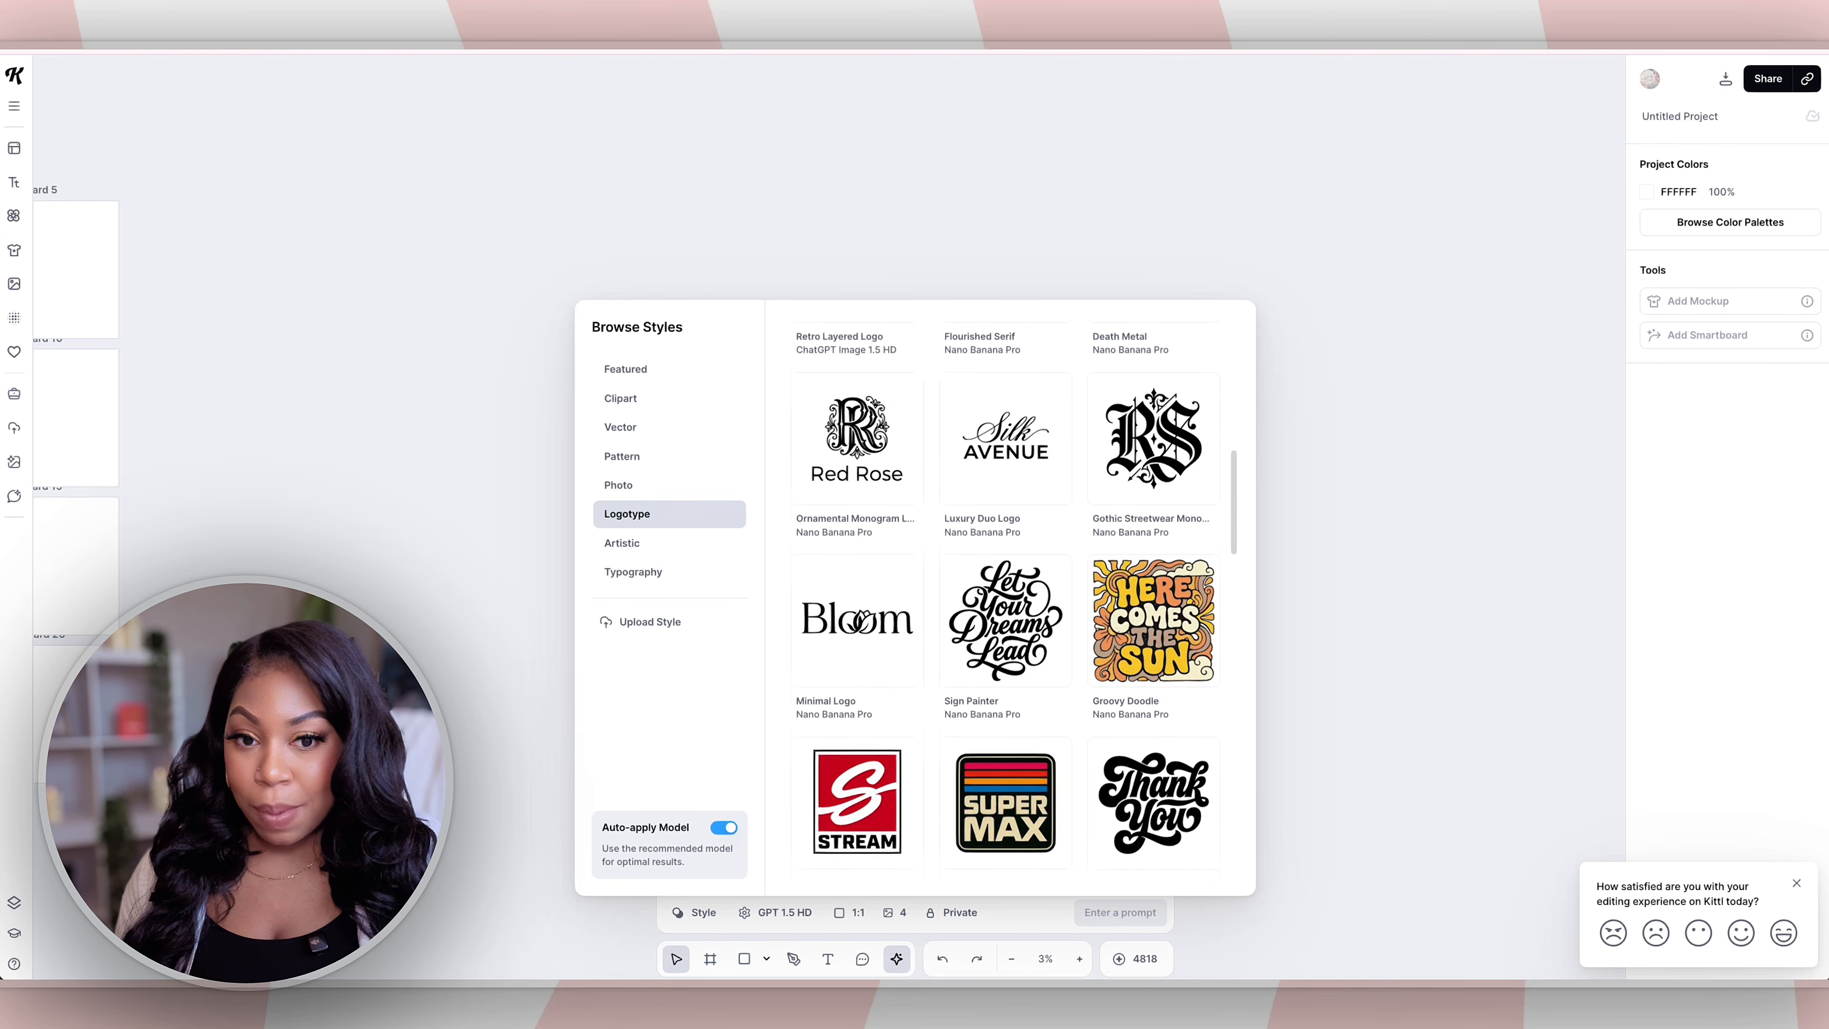
left_click(622, 543)
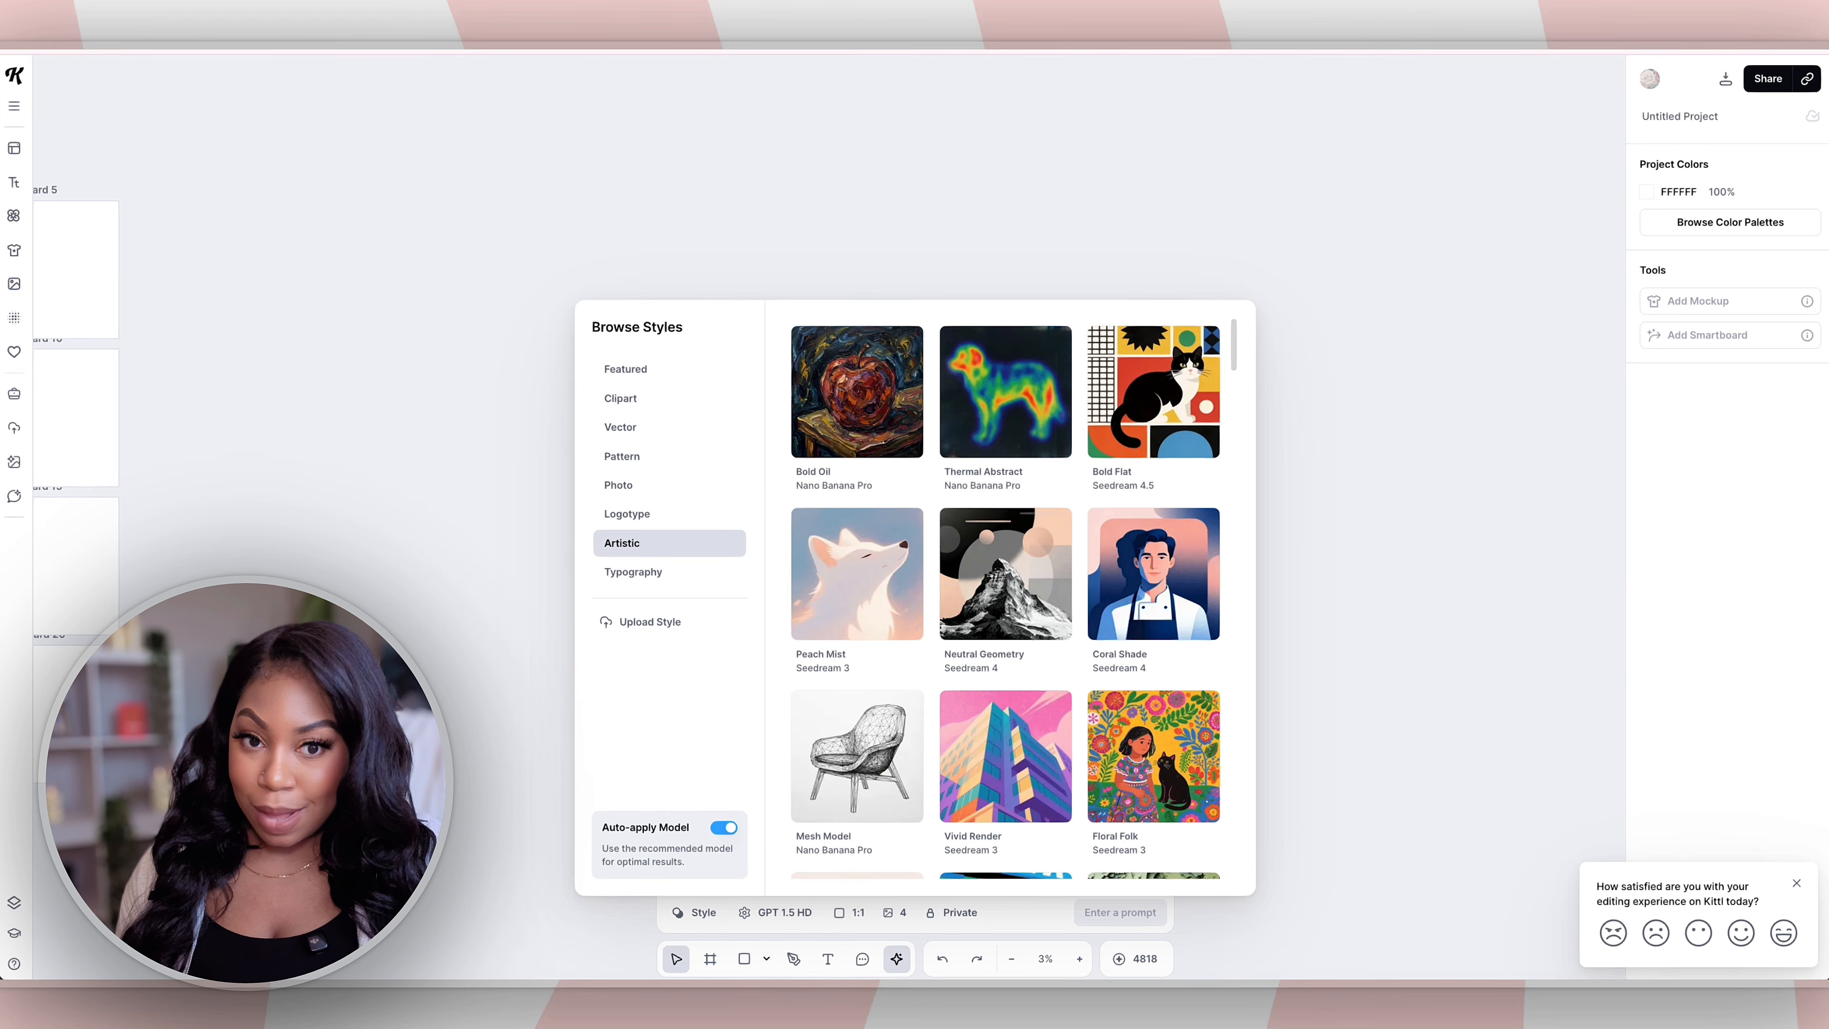
scroll(1004, 597, "down", 1)
scroll(1005, 598, "down", 10)
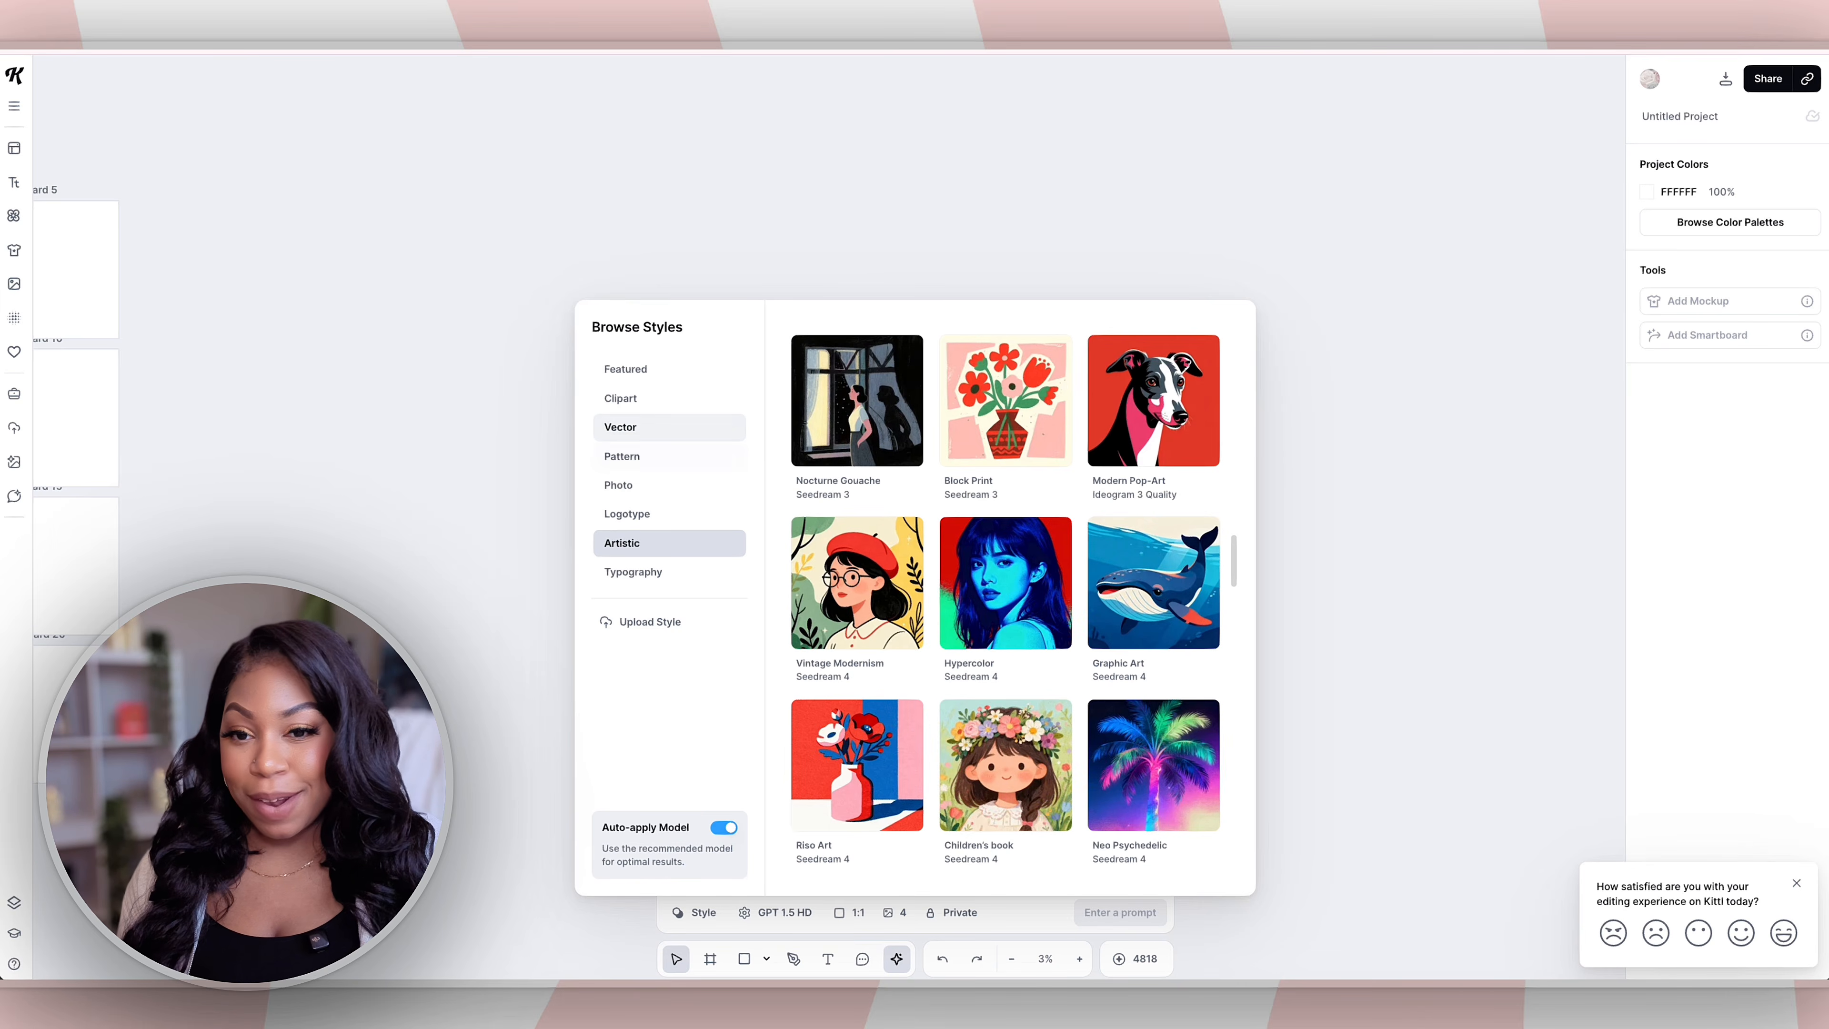
left_click(633, 572)
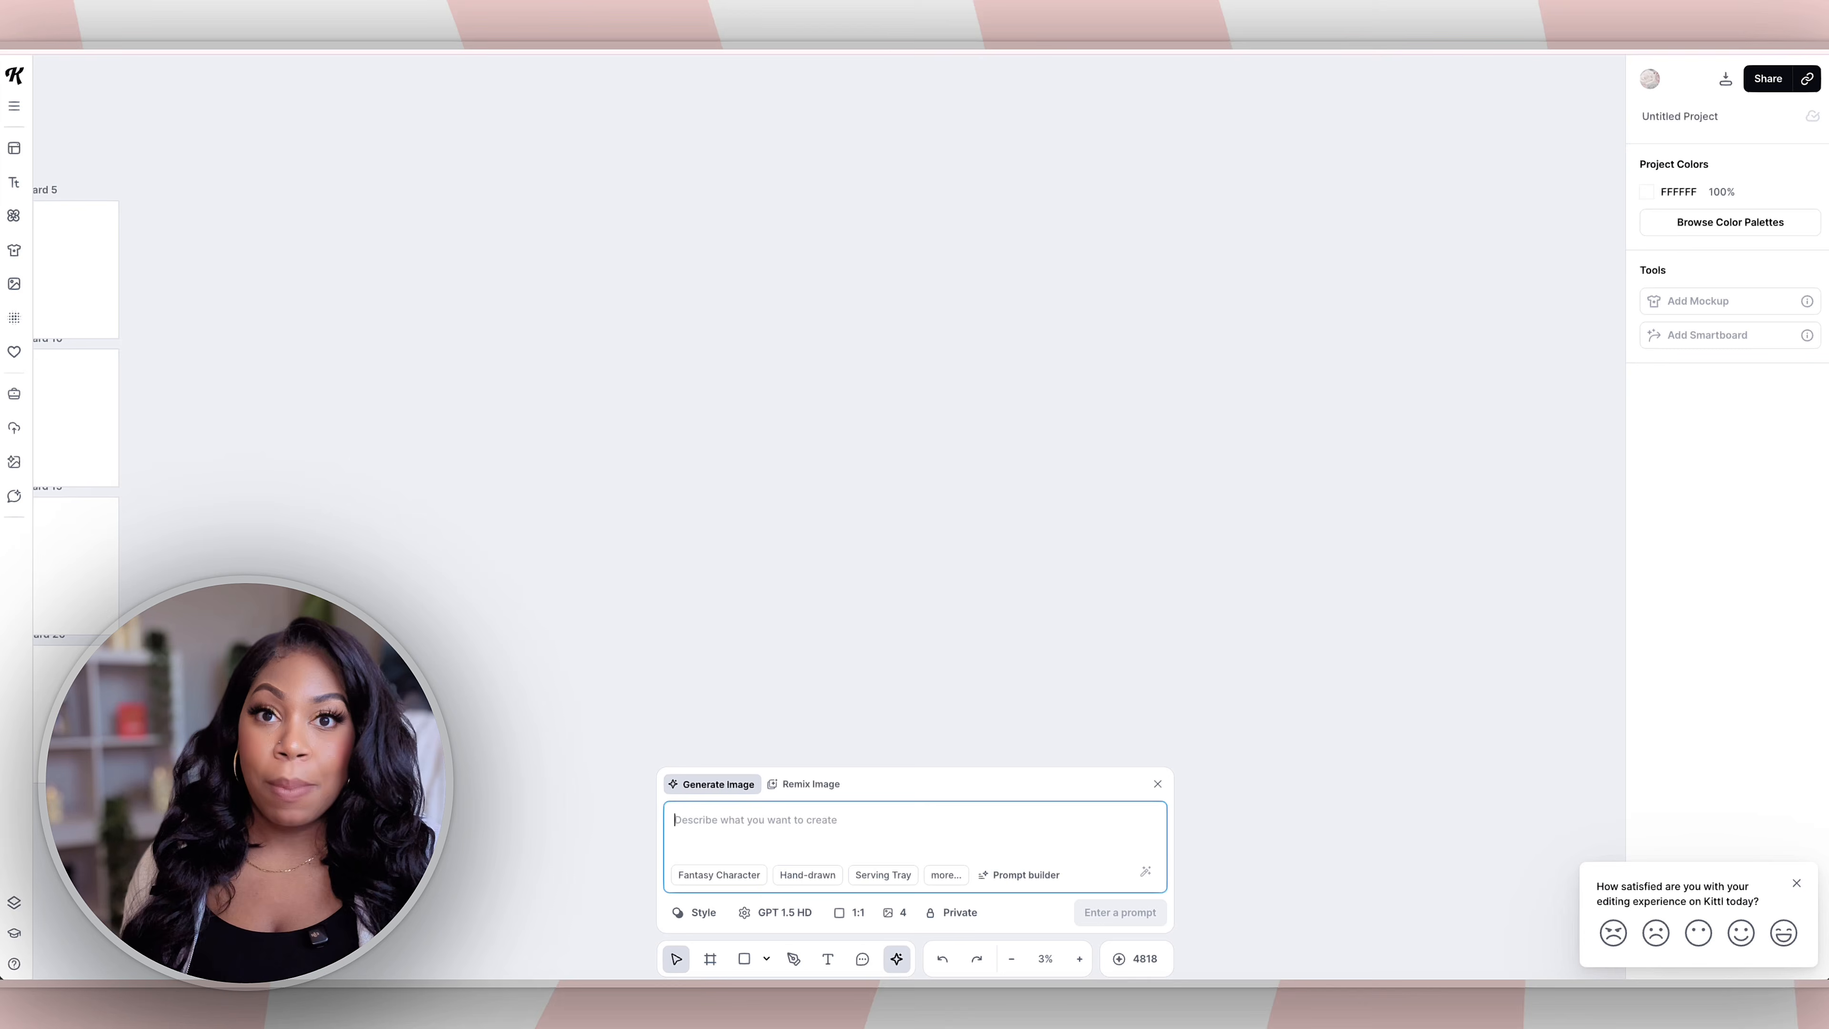
Step: Enter a prompt for a warm cottagecore cartoon-style collage of a nesting hen, floral tea set, jam jar, wooden spoons and quilt blocks on solid white
type("A warm cottagecore cartoon-style collage illustration featuring a hen sitting snugly in a woven nest, a vintage teacup and teapot with floral patterns, a mason jar filled with jam, wooden cooking spoons in a gingham jar, and hand-stitched quilt blocks. Each element should be drawn with bold, clean outlines, simple flat shapes, and slightly brighter pastel colors. Keep the layout spaced and playful, with a tidy centered composition. Centered design, fully visible and contained within the canvas edges, solid white background. The design should be suitable for POD or sublimation.")
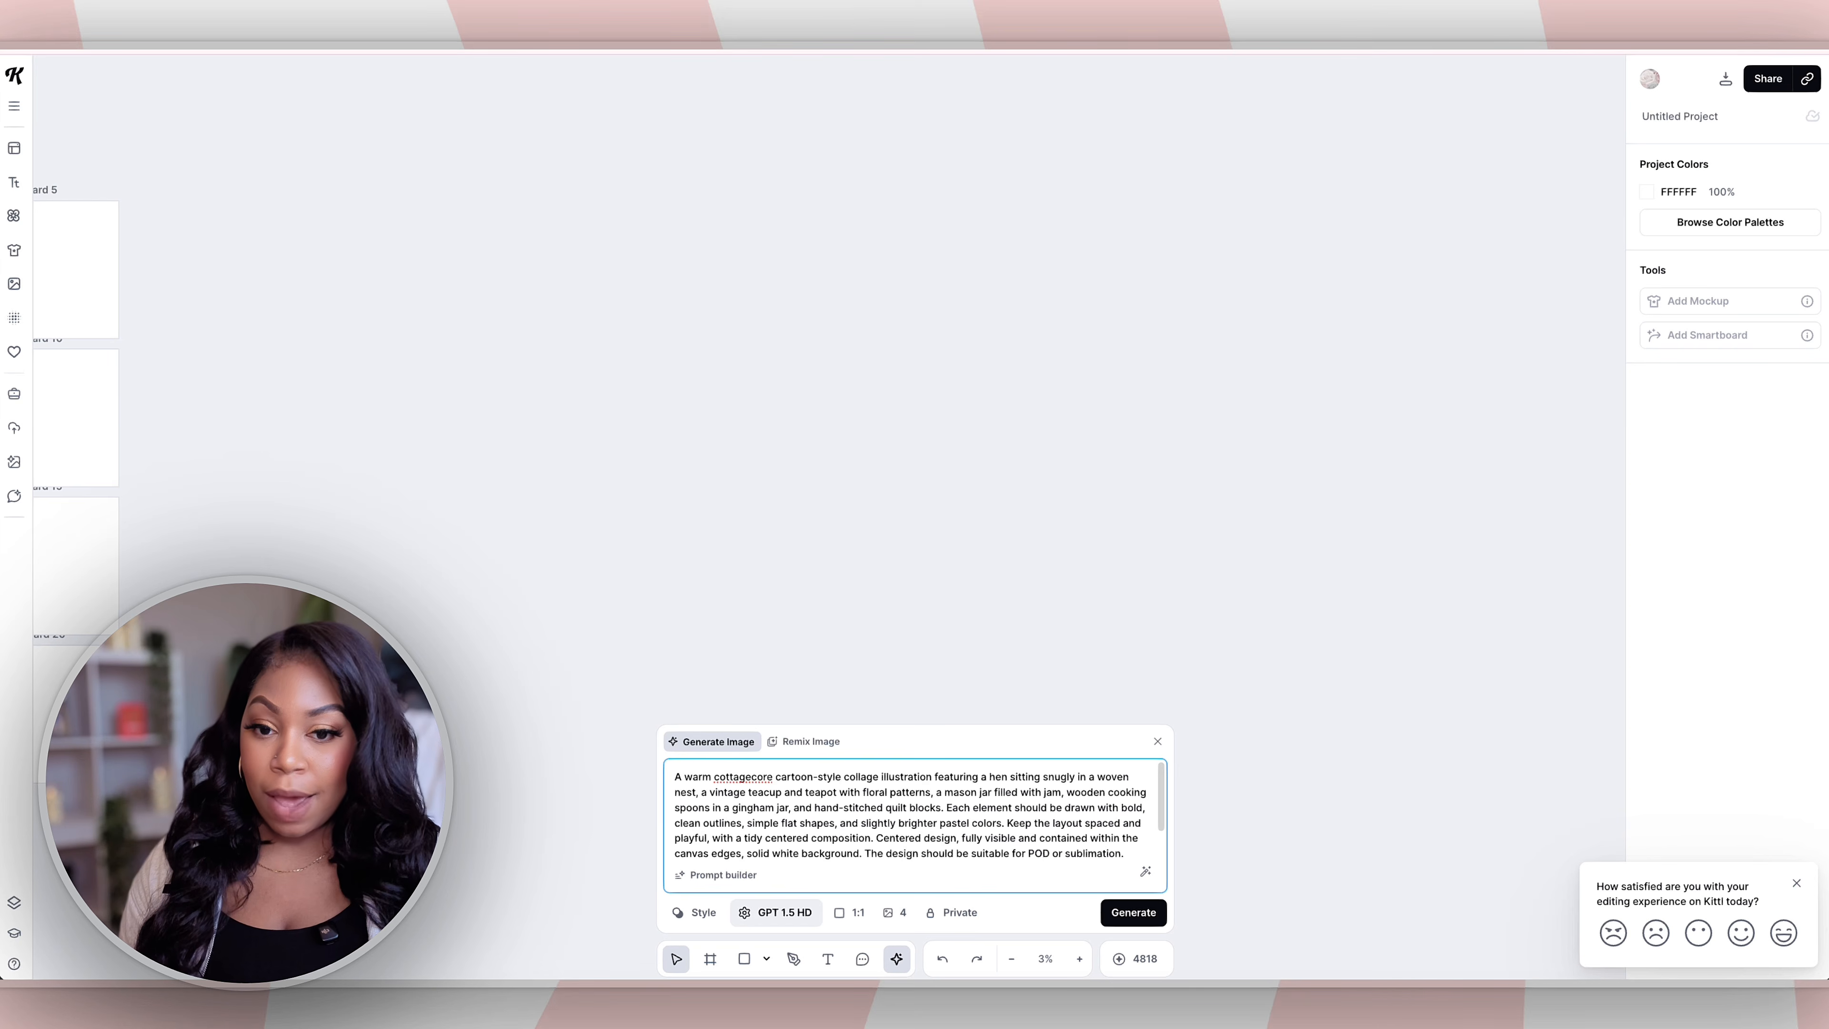
Step: Look through the available image generation models and choose Nano Banana Pro
left_click(776, 912)
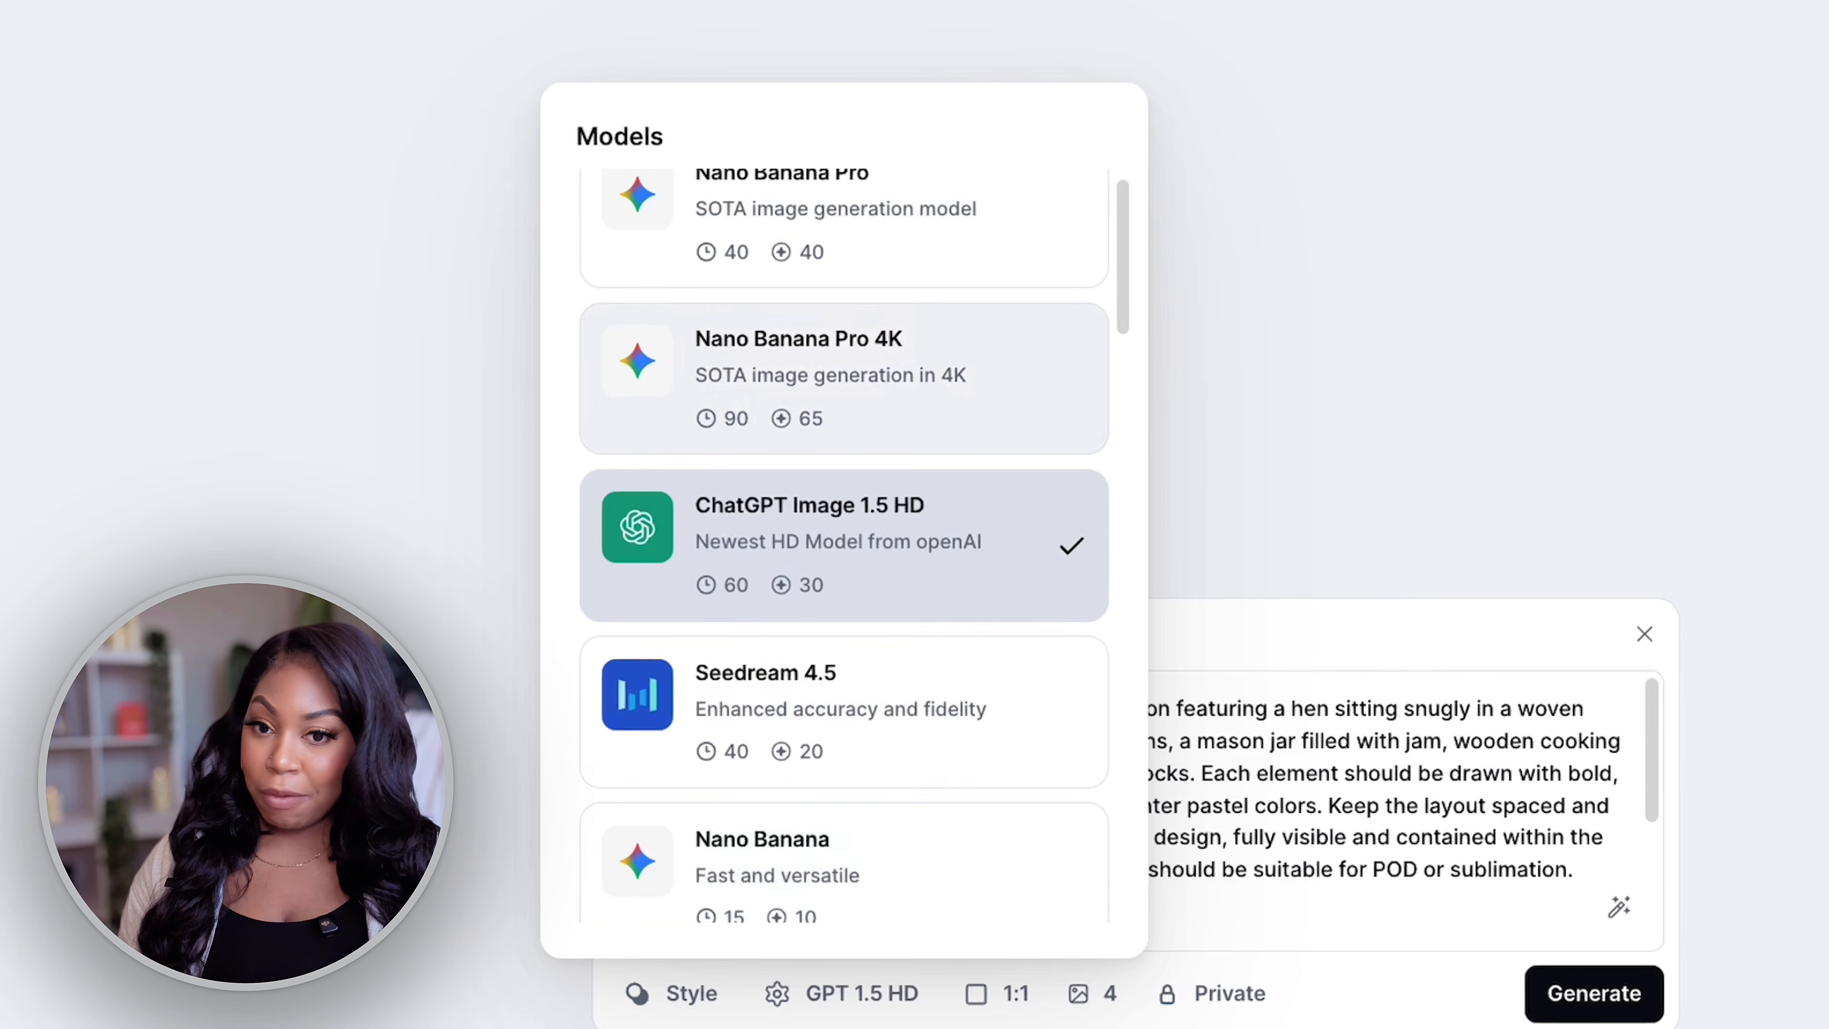
scroll(843, 309, "up", 1)
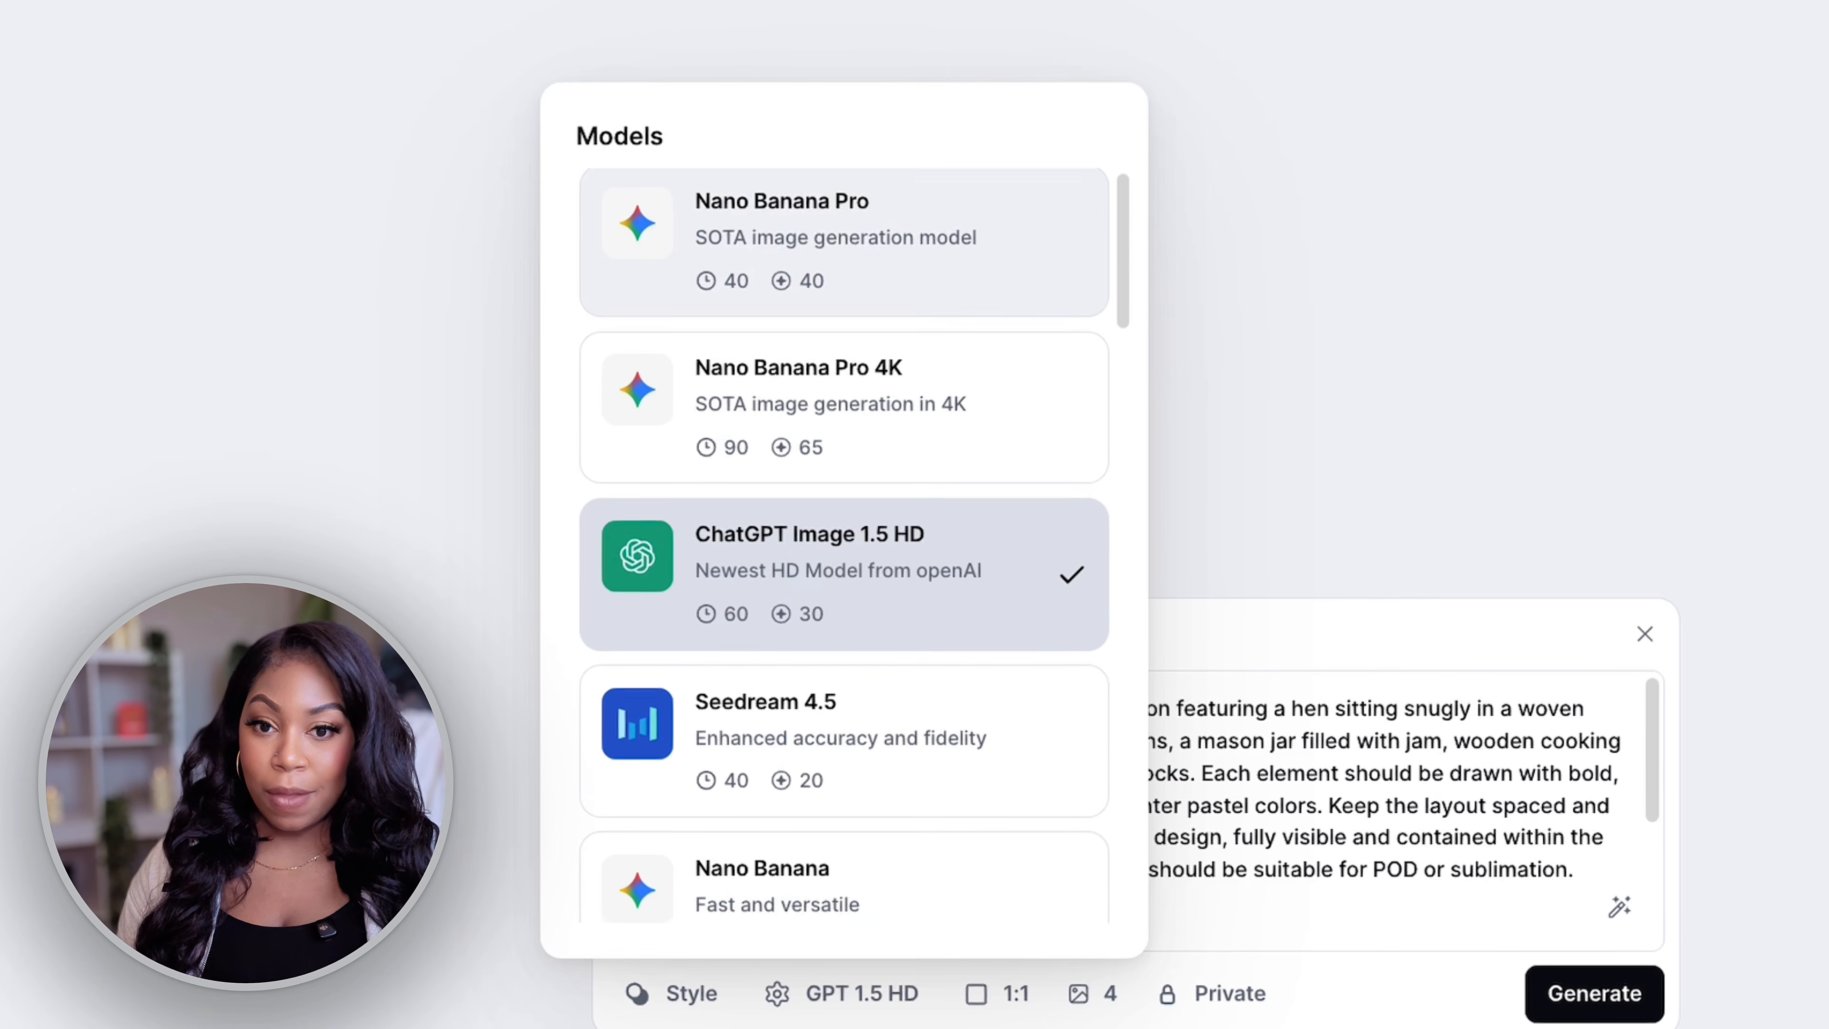
scroll(842, 548, "down", 10)
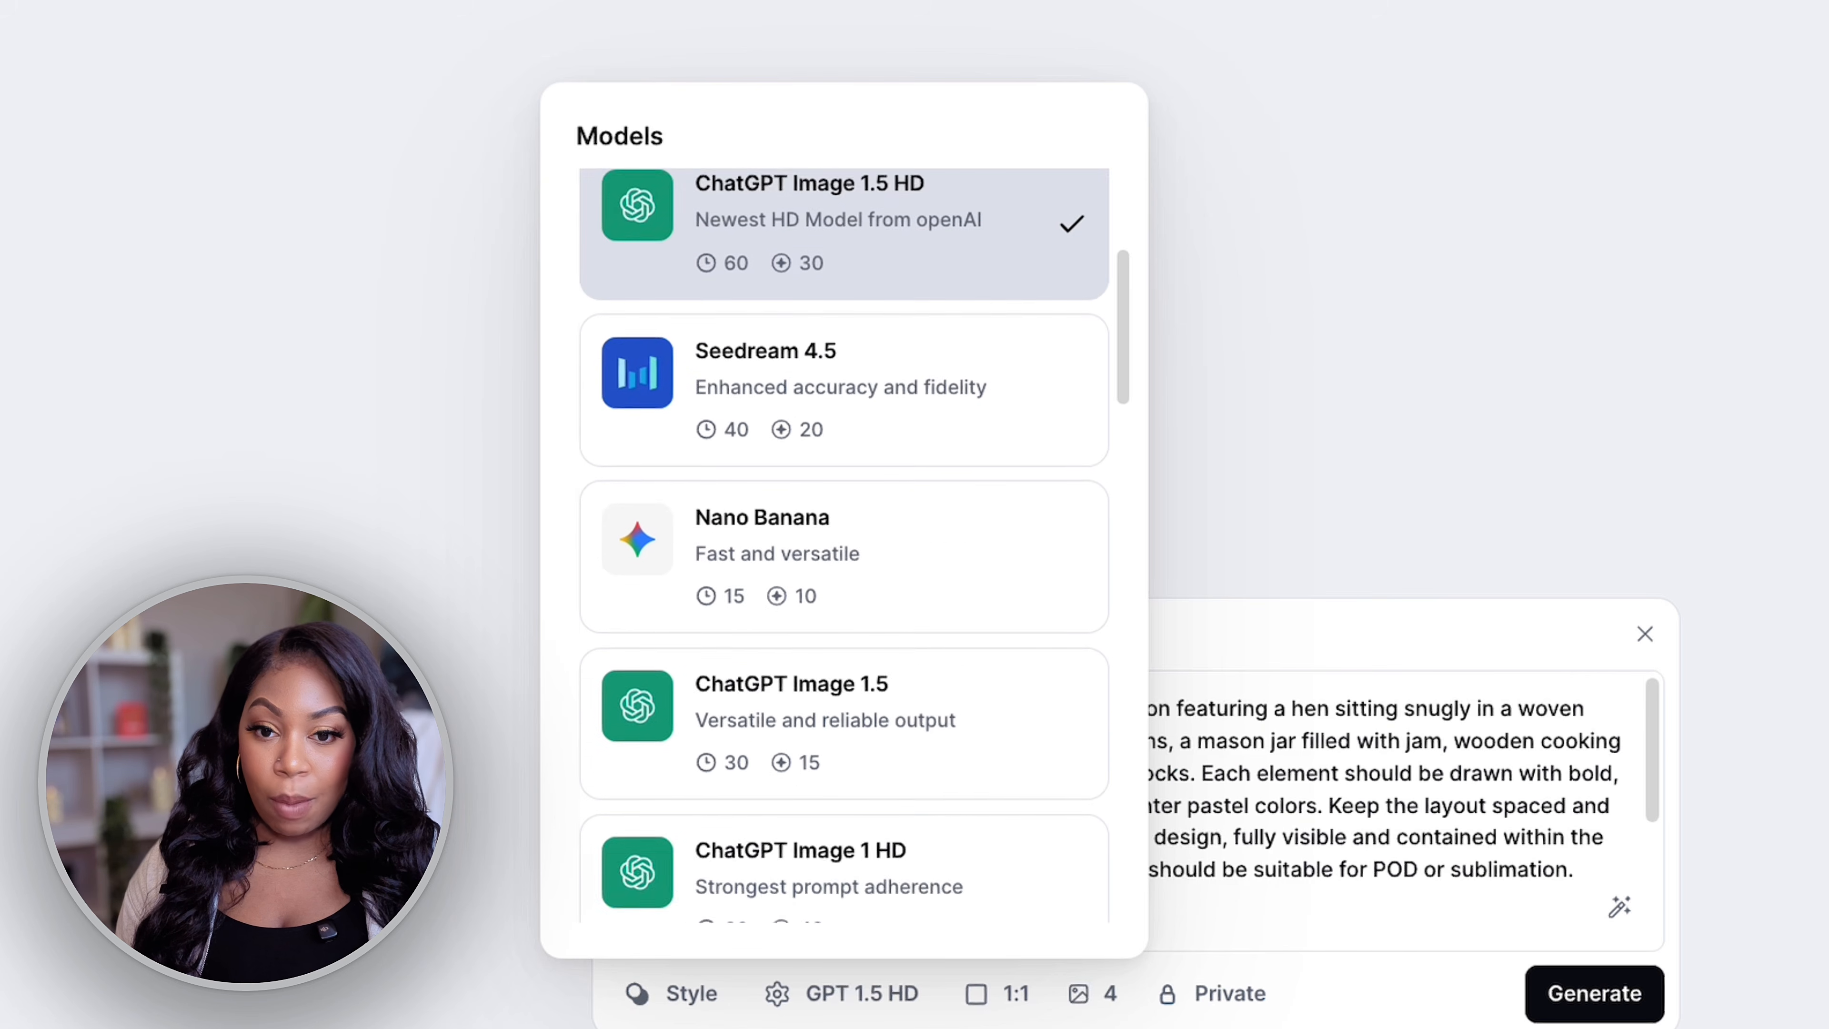
scroll(843, 540, "down", 9)
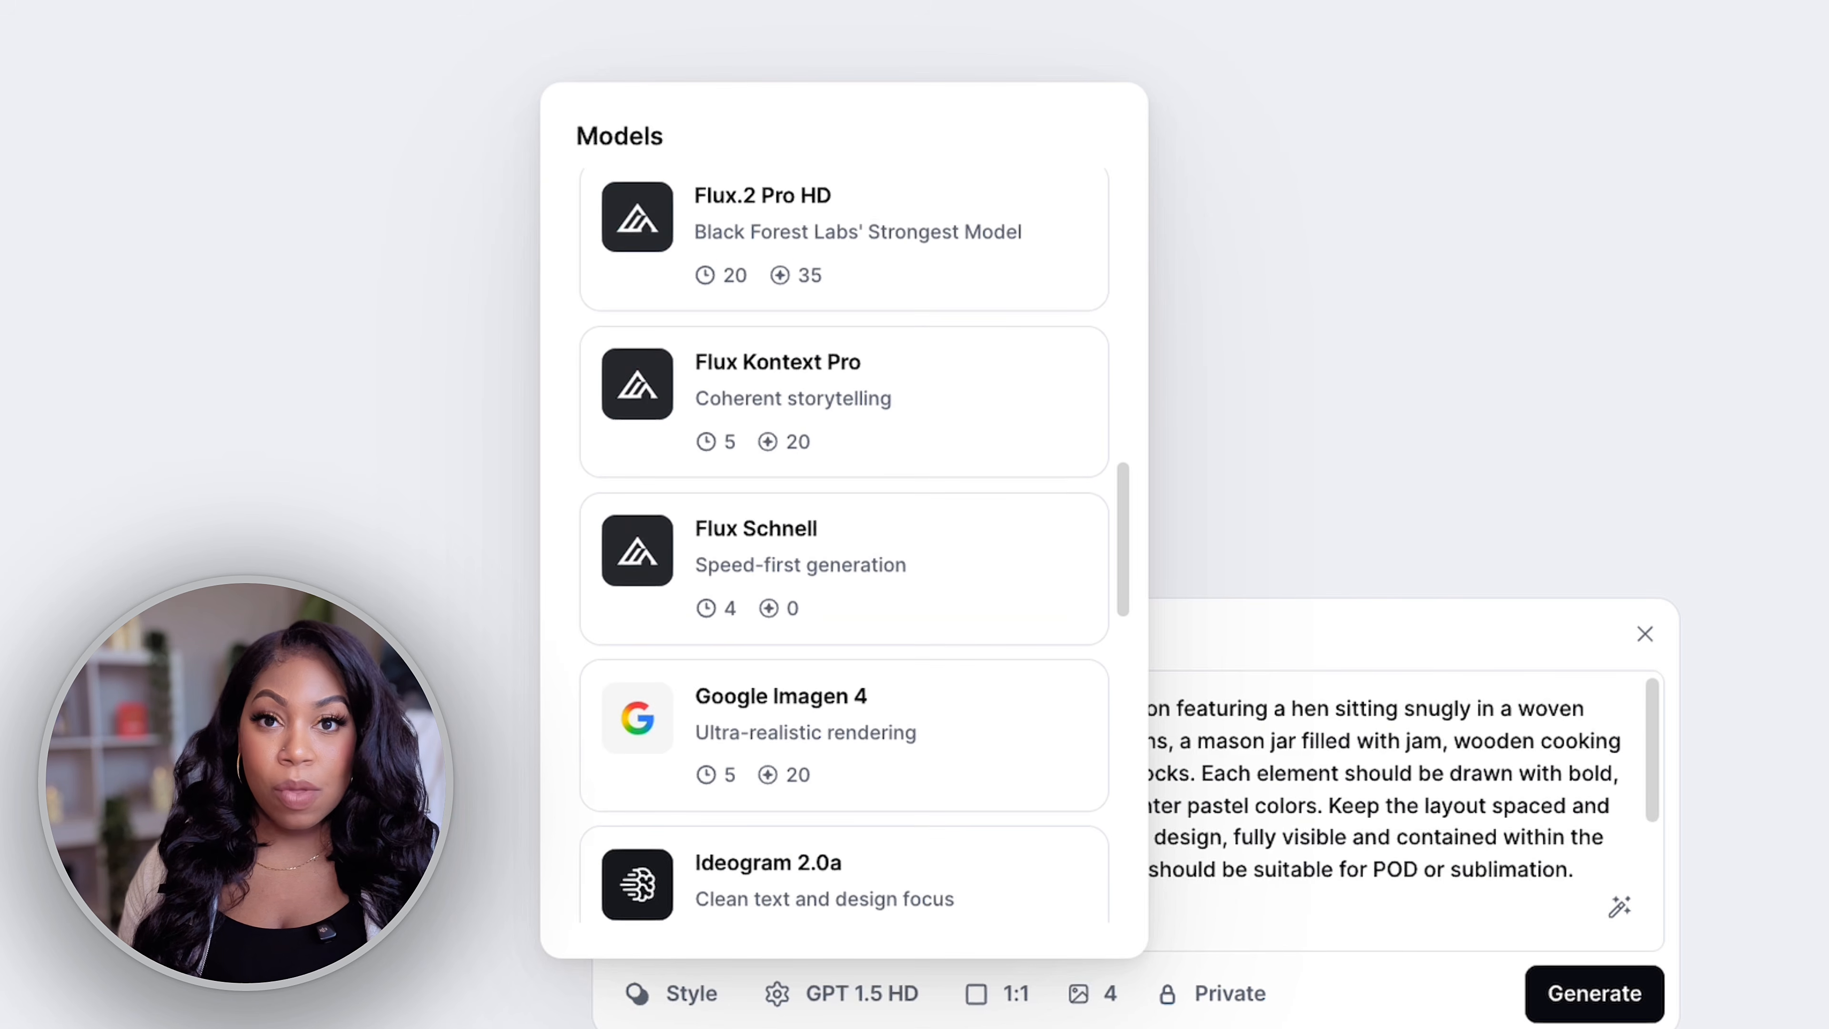
scroll(842, 547, "down", 5)
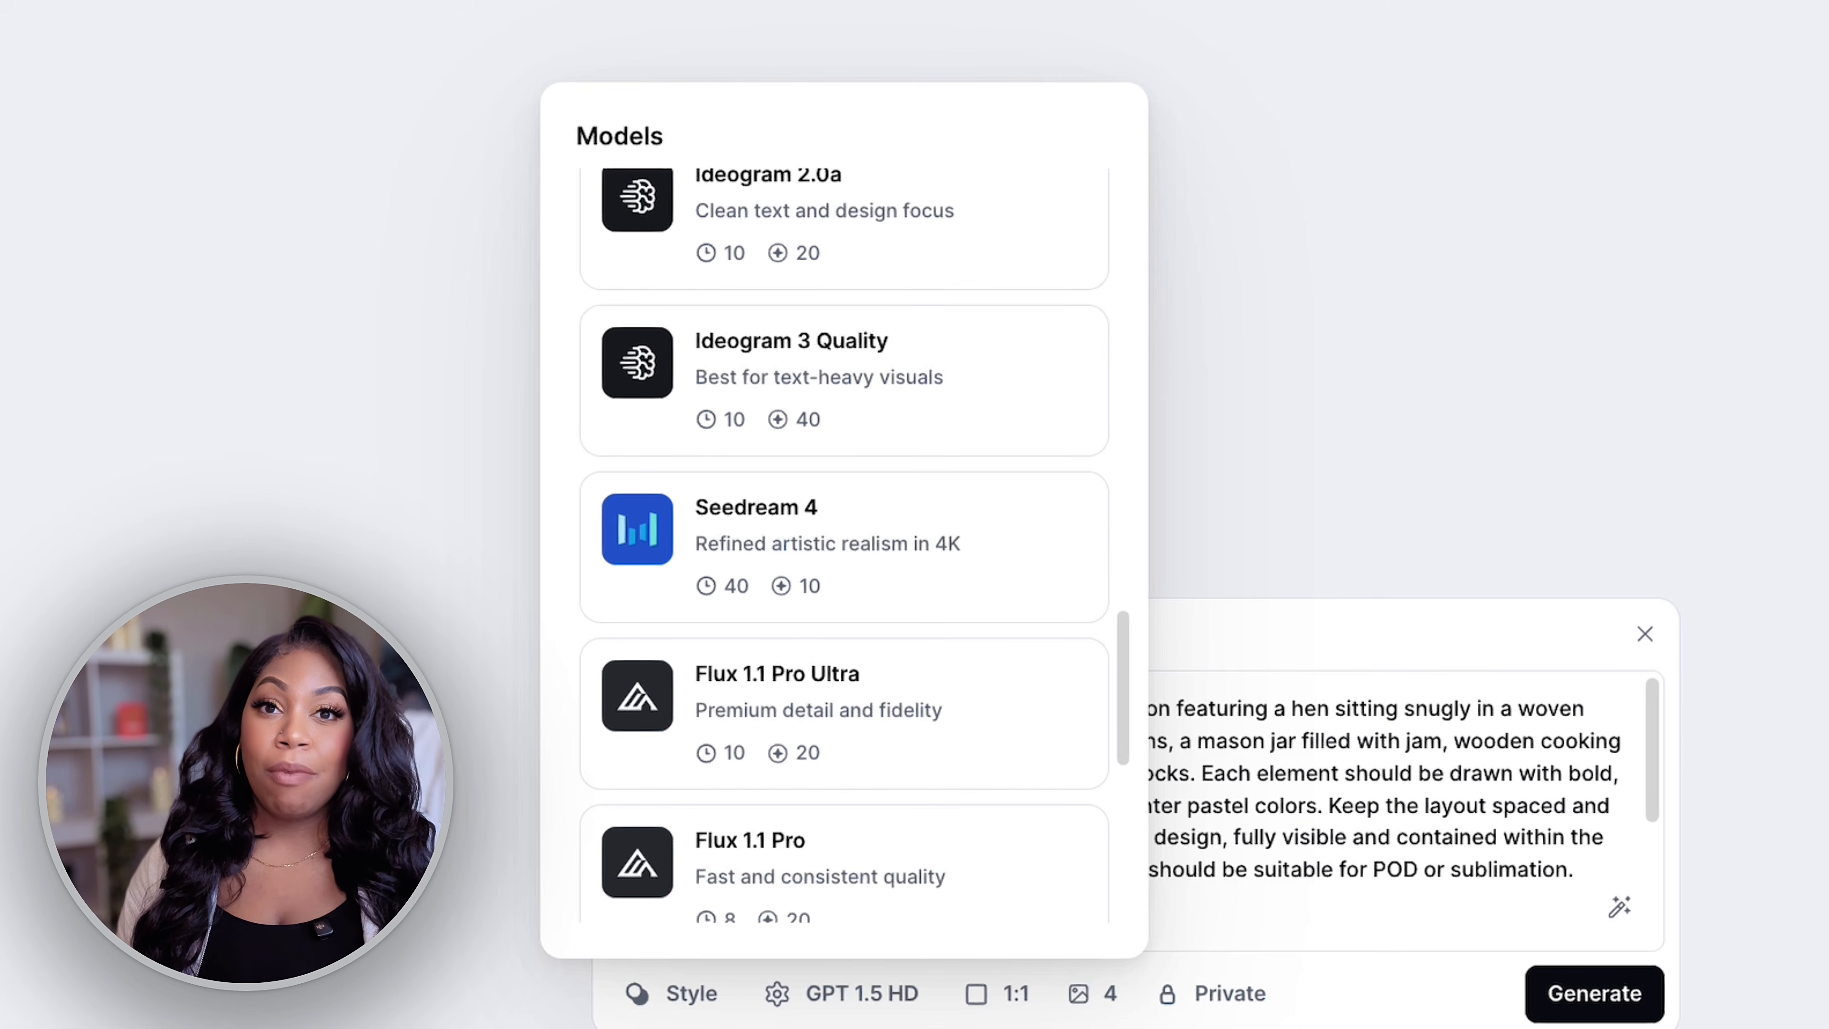
scroll(843, 545, "up", 1)
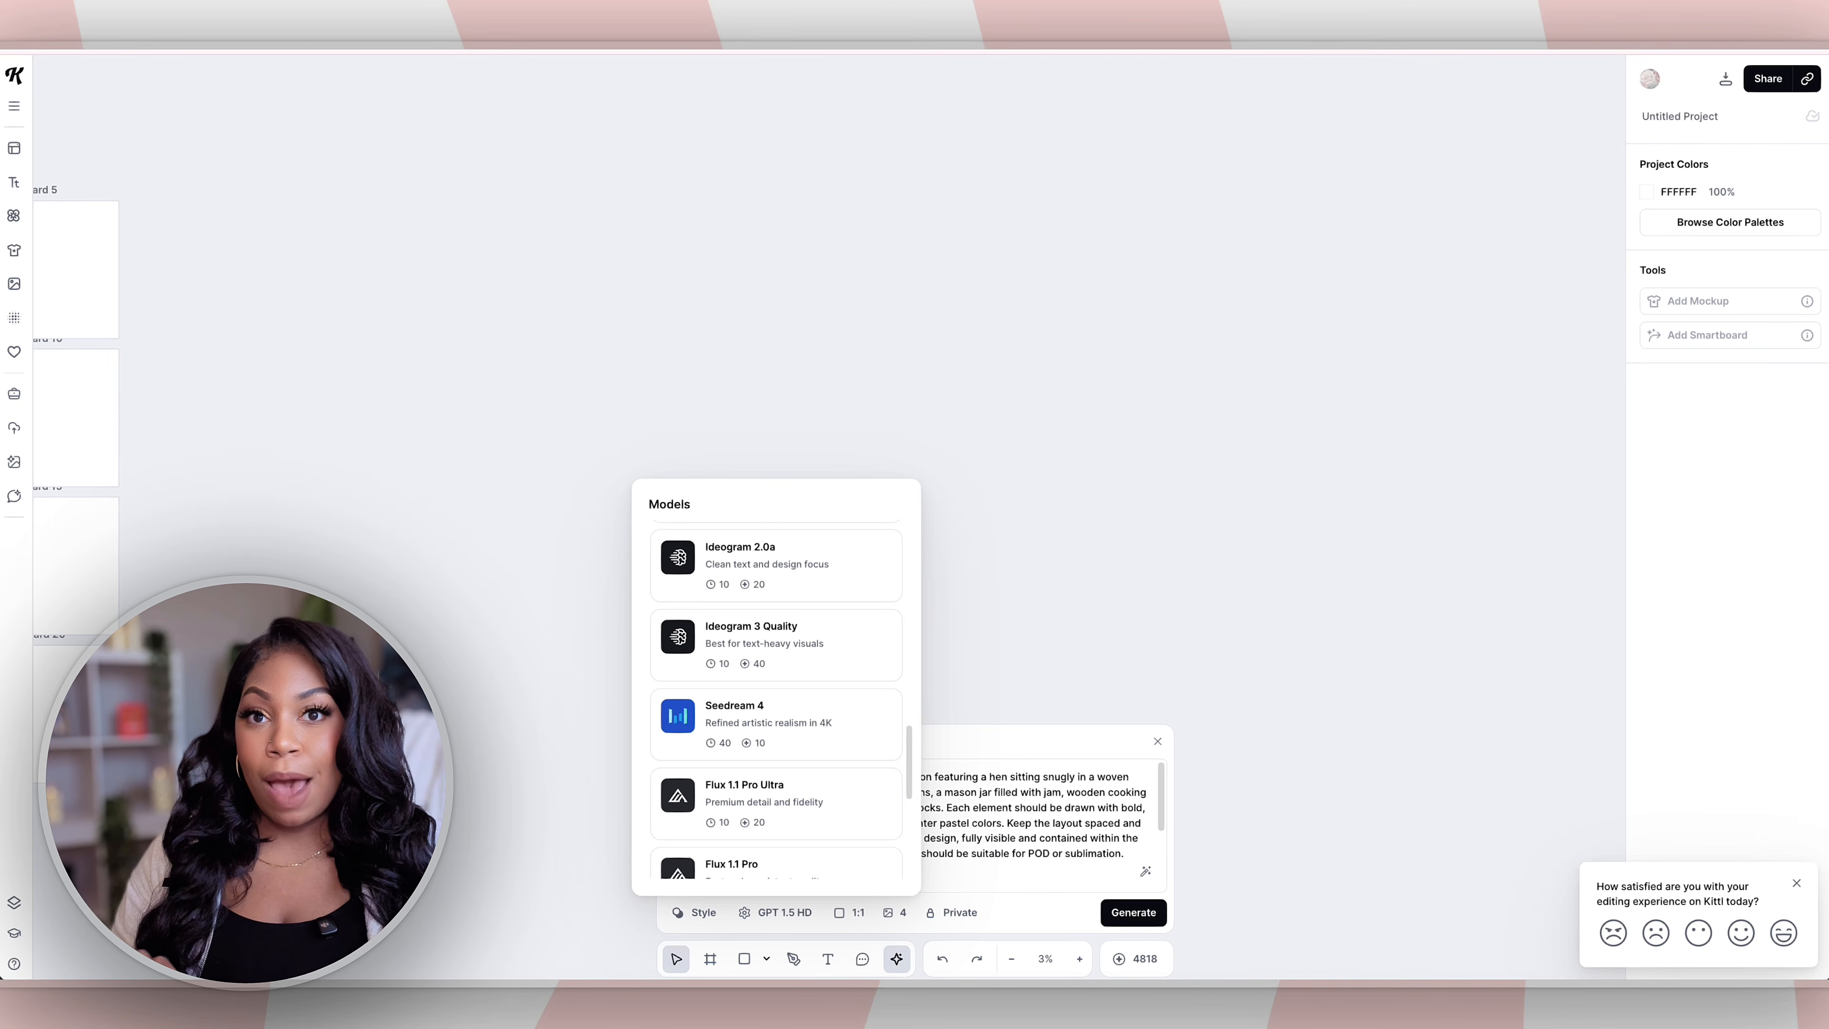
scroll(776, 699, "up", 1)
scroll(776, 699, "up", 10)
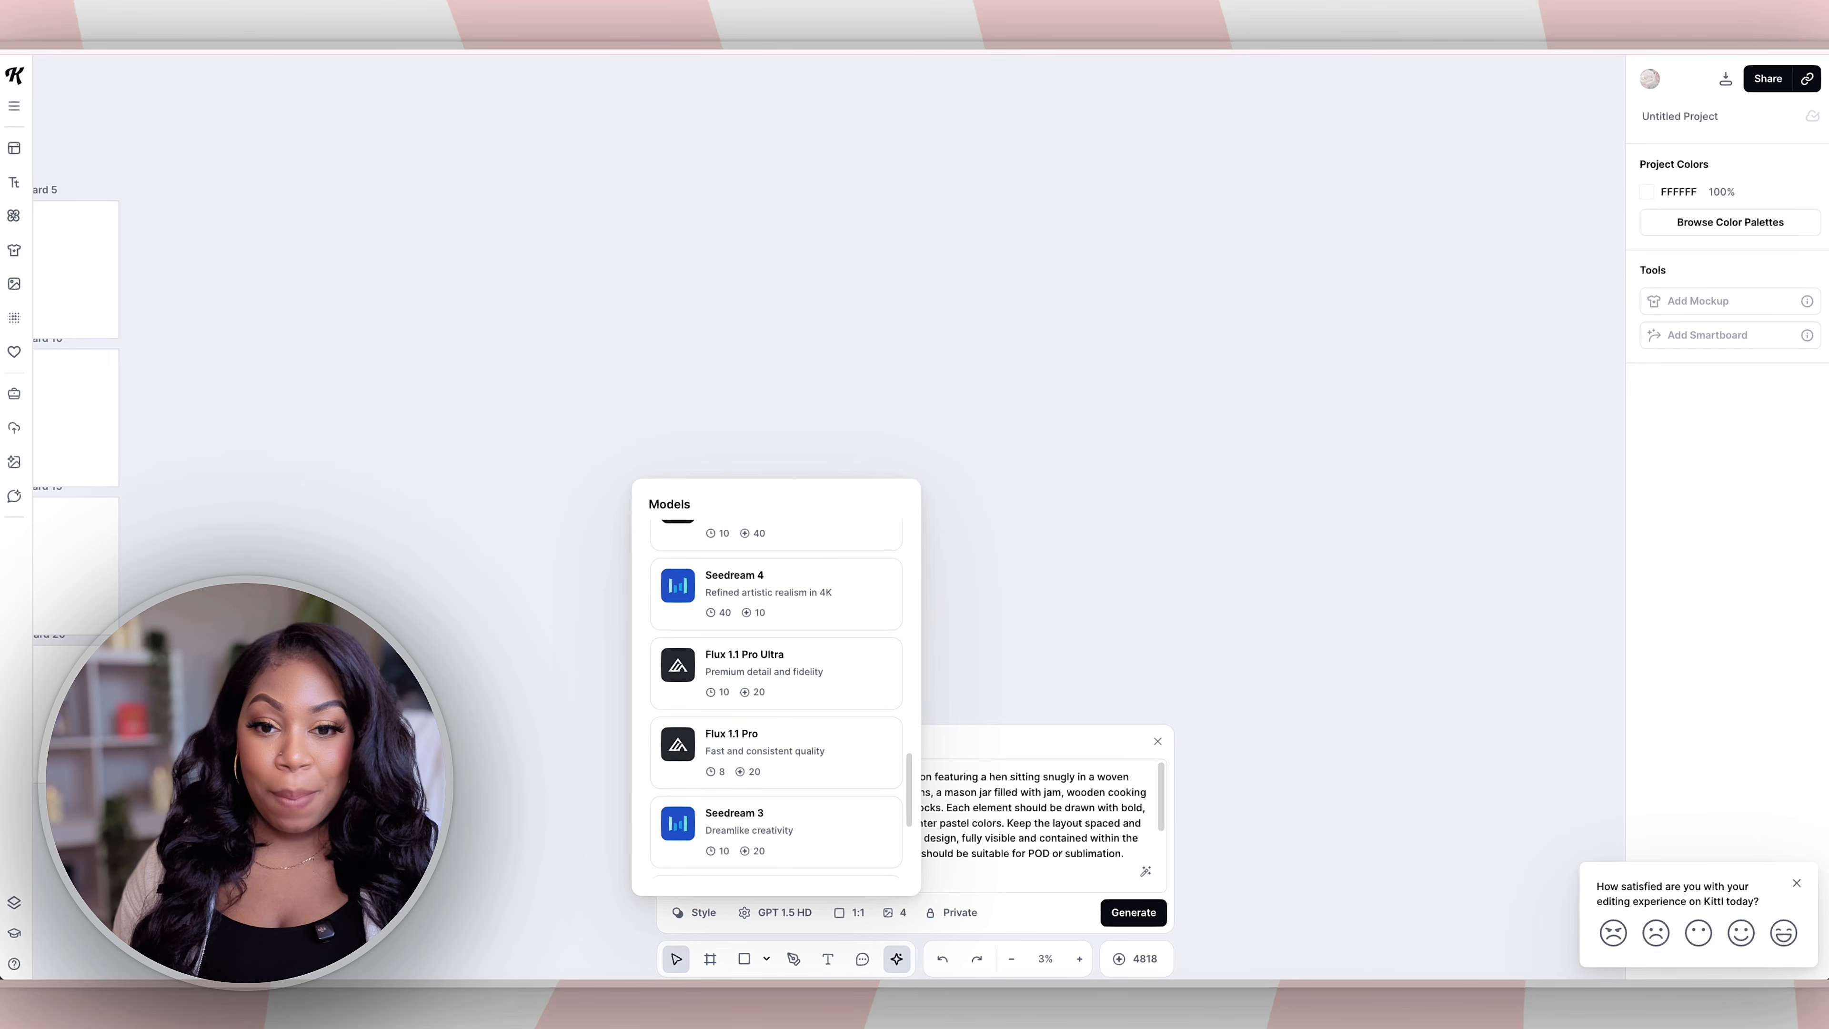
left_click(776, 557)
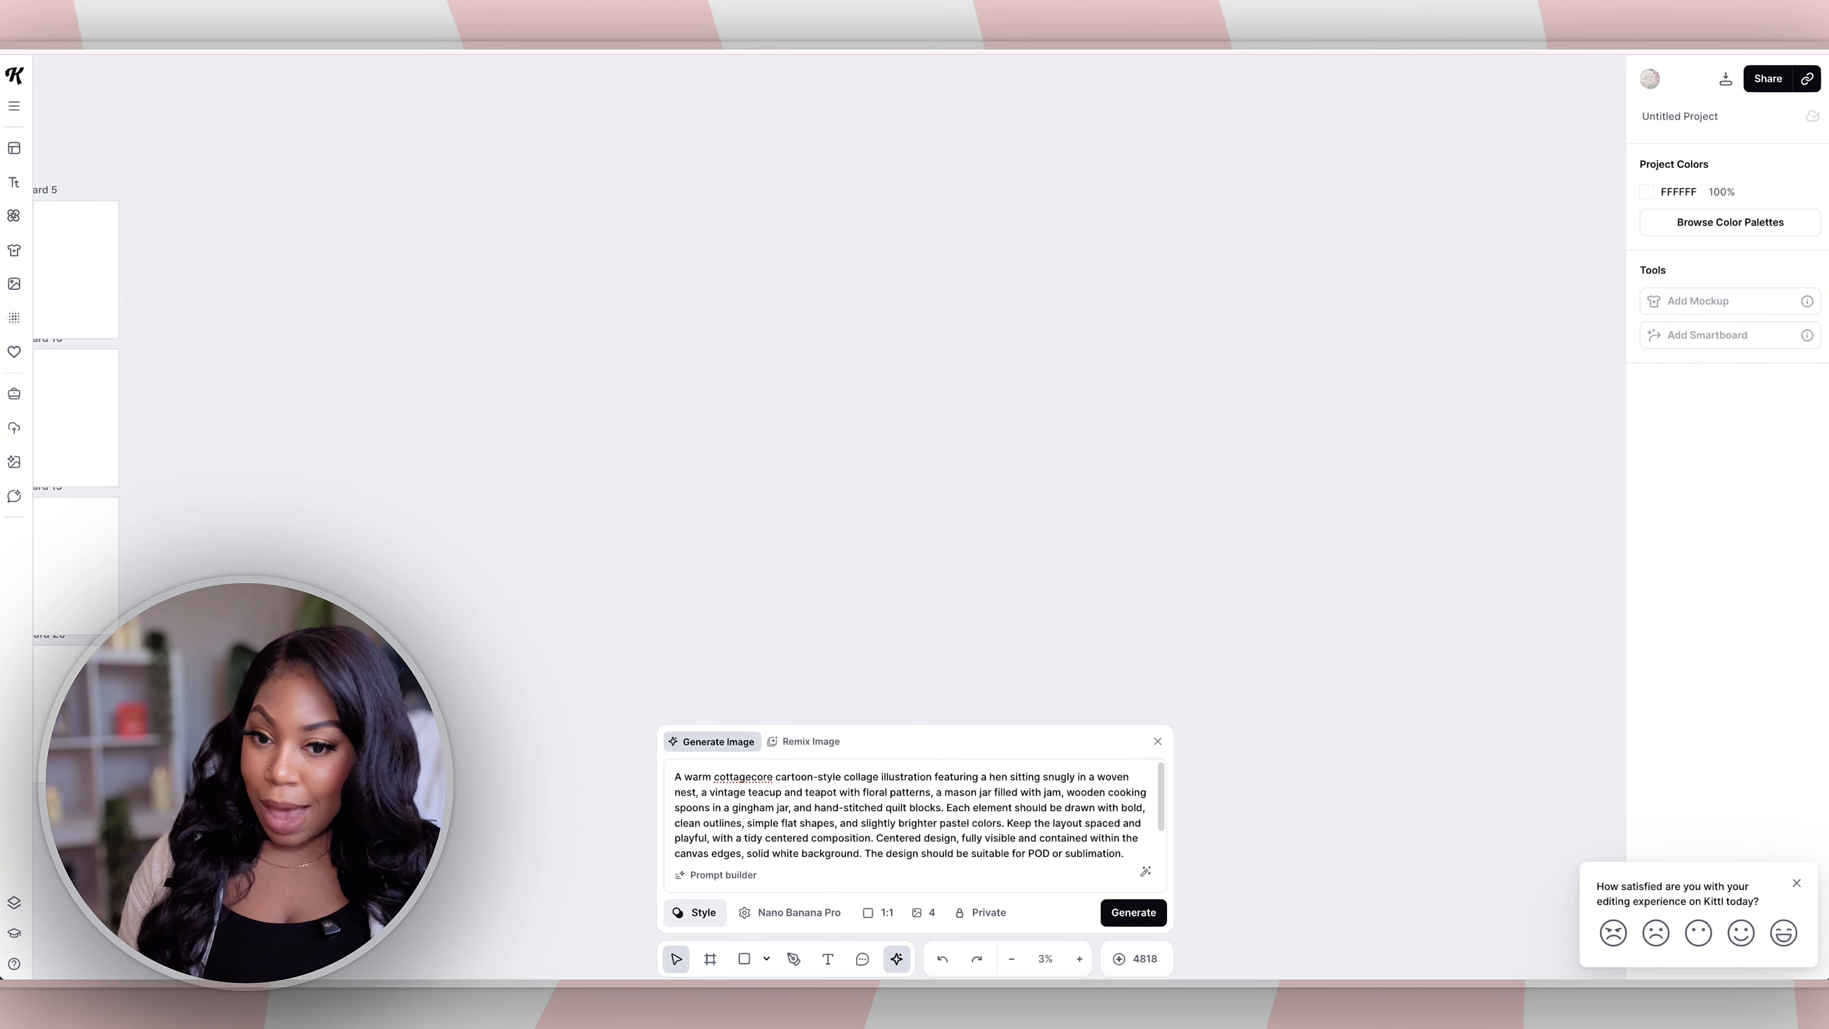
Step: Apply the Smooth Ink style from the Featured styles to the image prompt
left_click(694, 912)
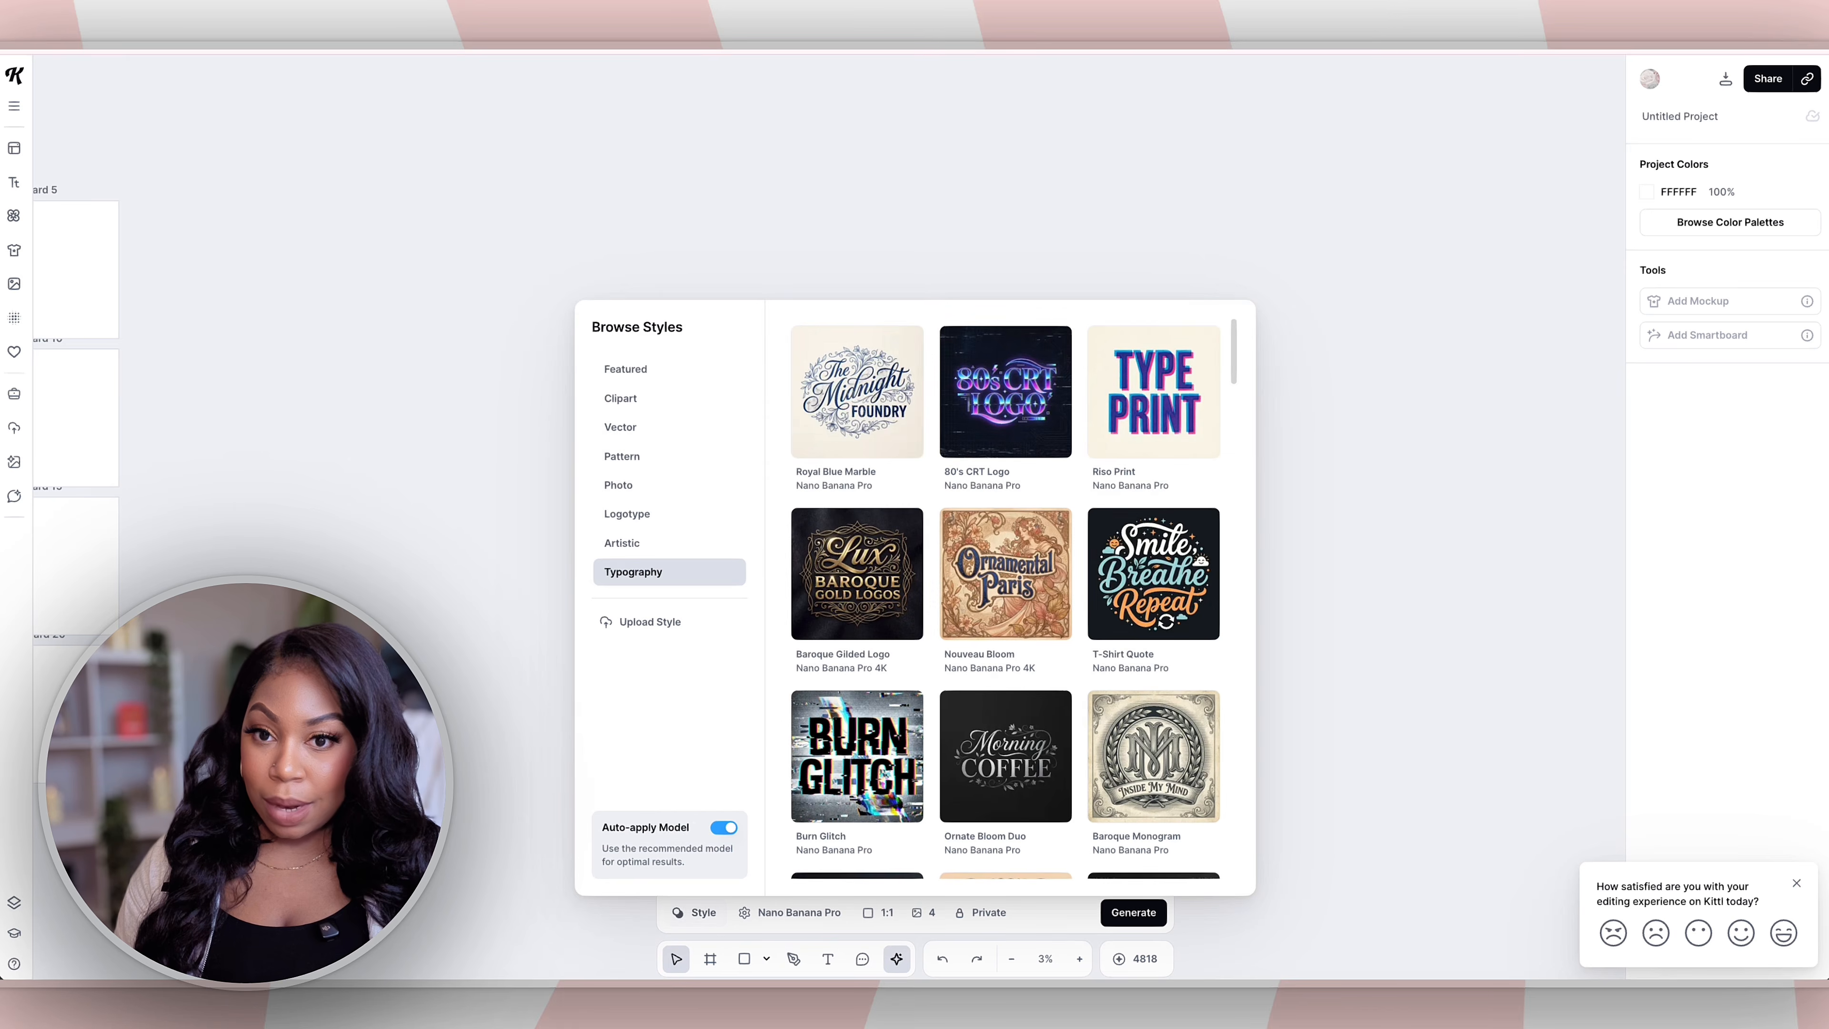
left_click(669, 370)
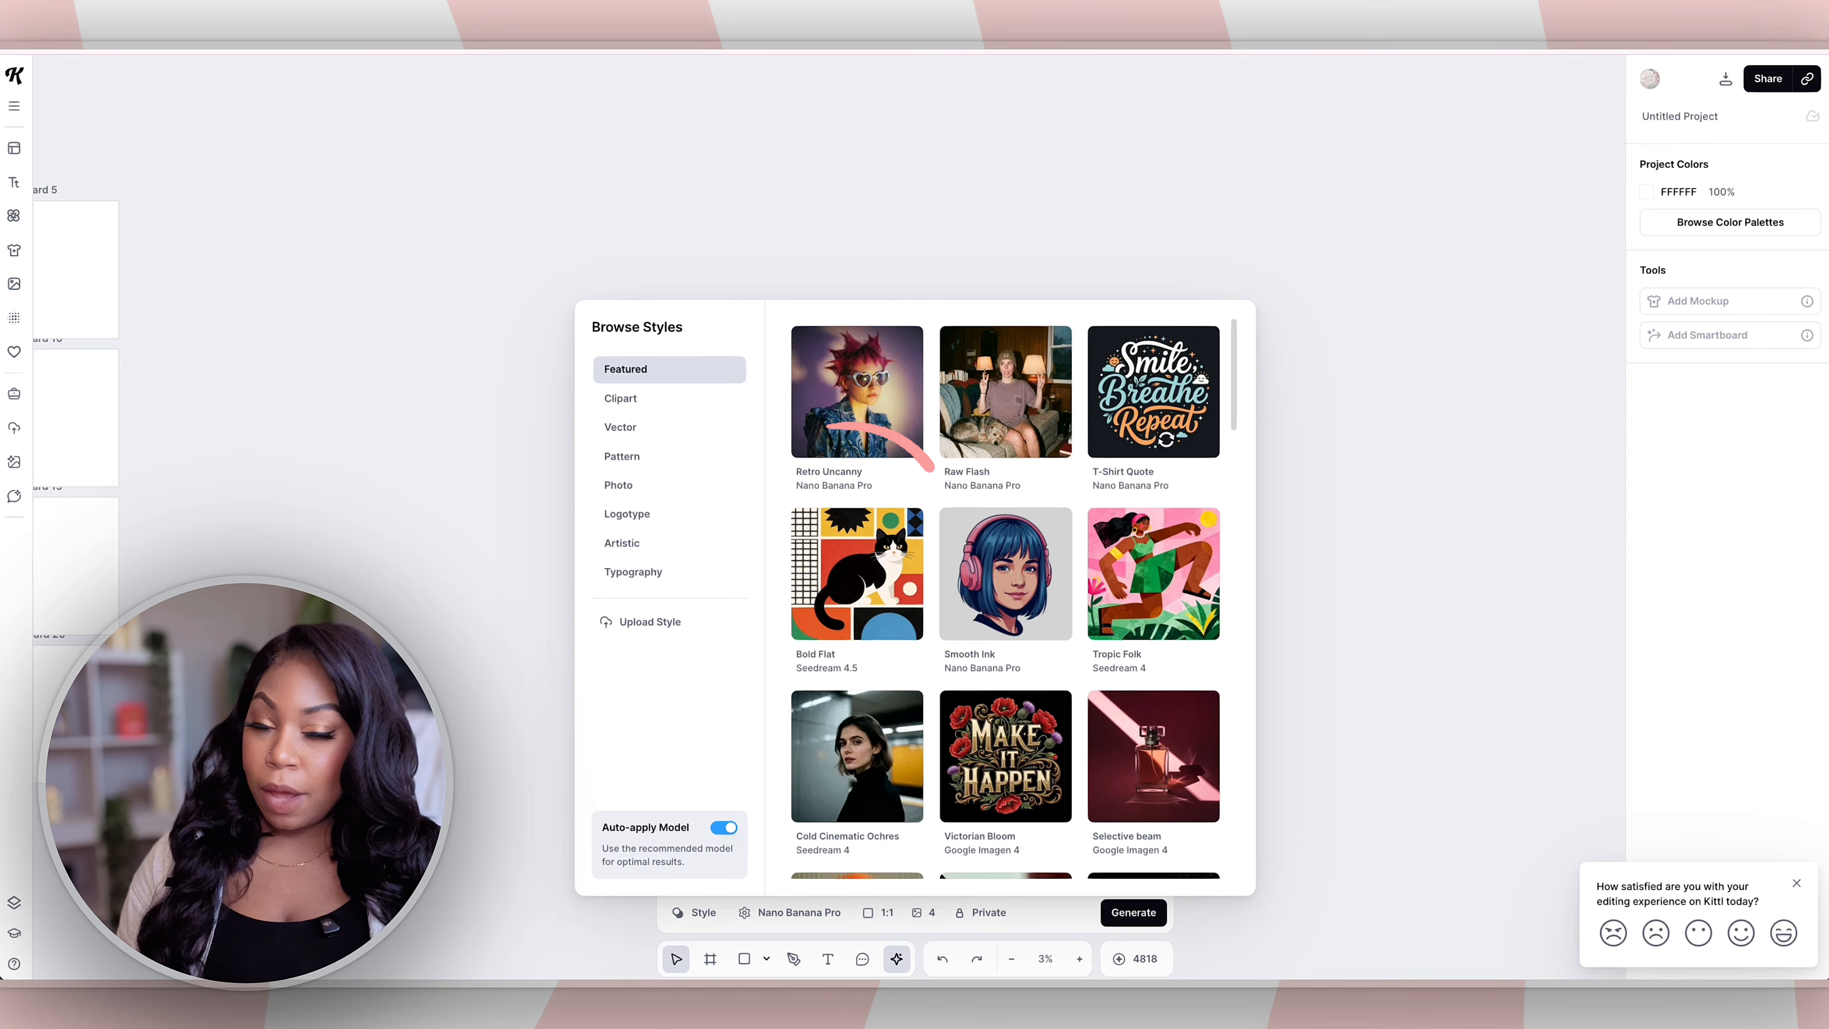
left_click(1005, 573)
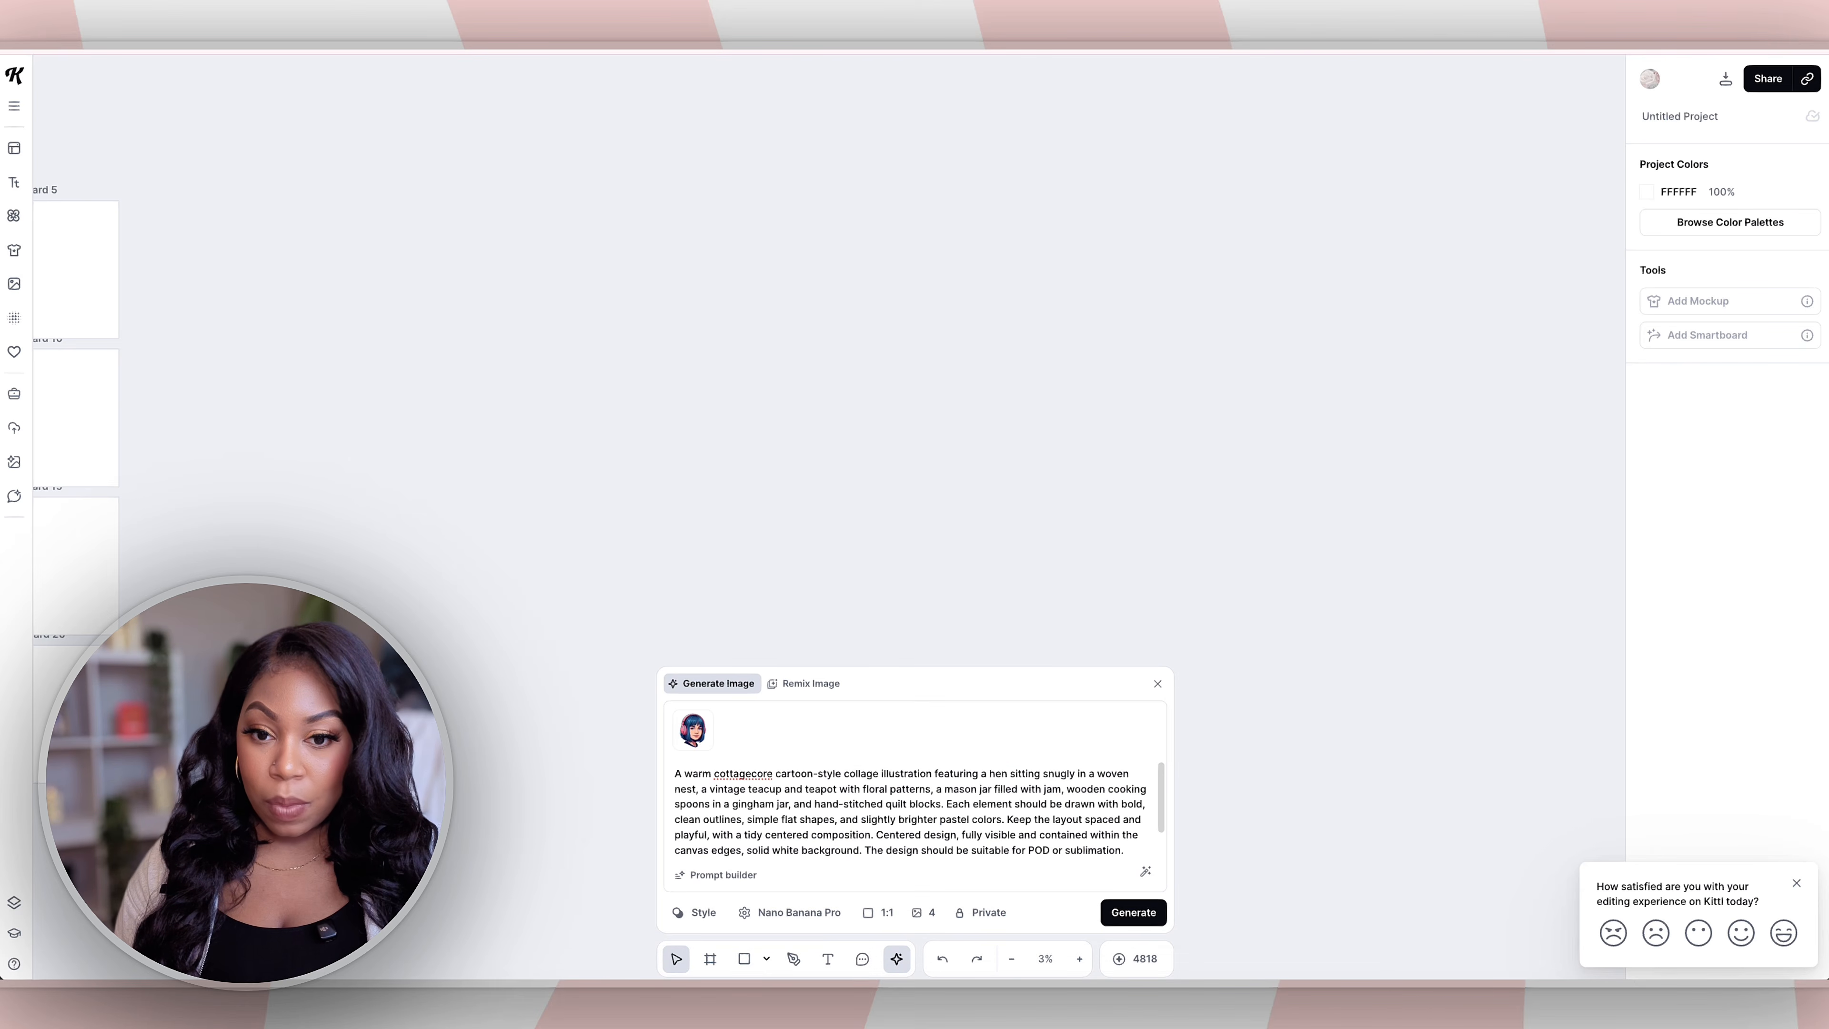
Step: Turn off Auto-apply Model for styles and choose the Smooth Ink style again
left_click(695, 912)
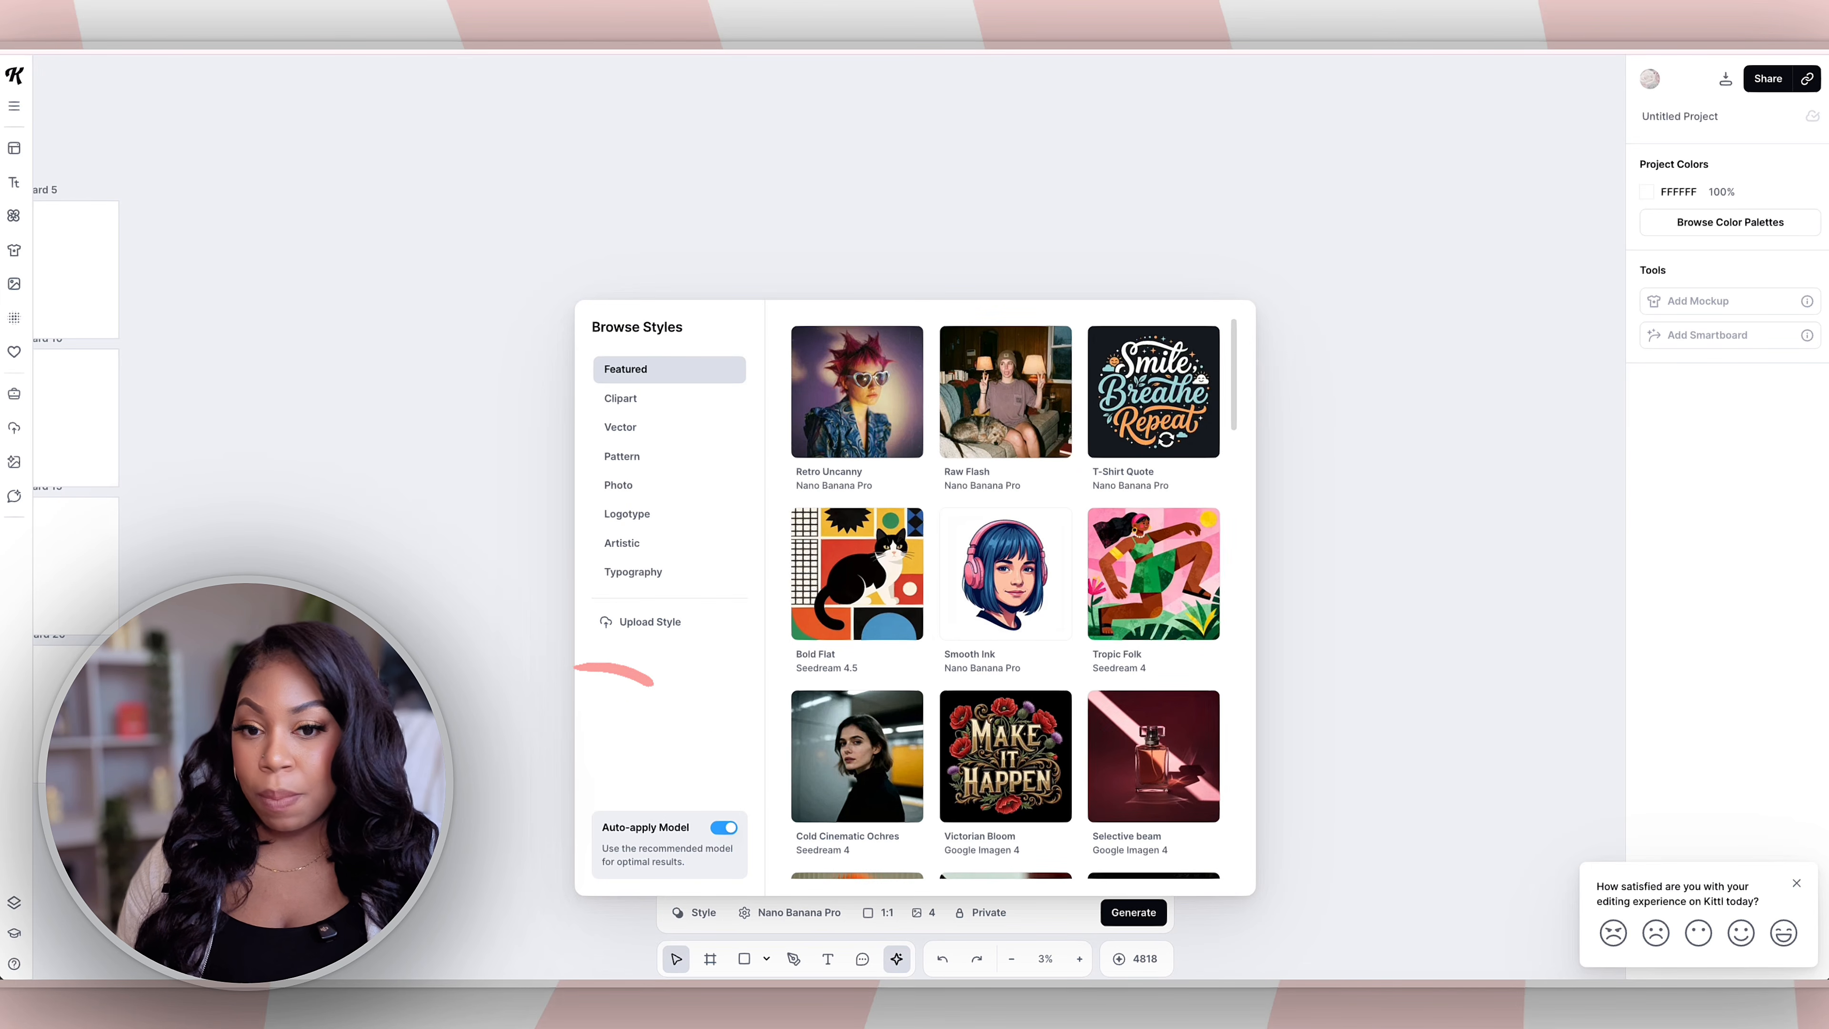
left_click(723, 828)
left_click(723, 828)
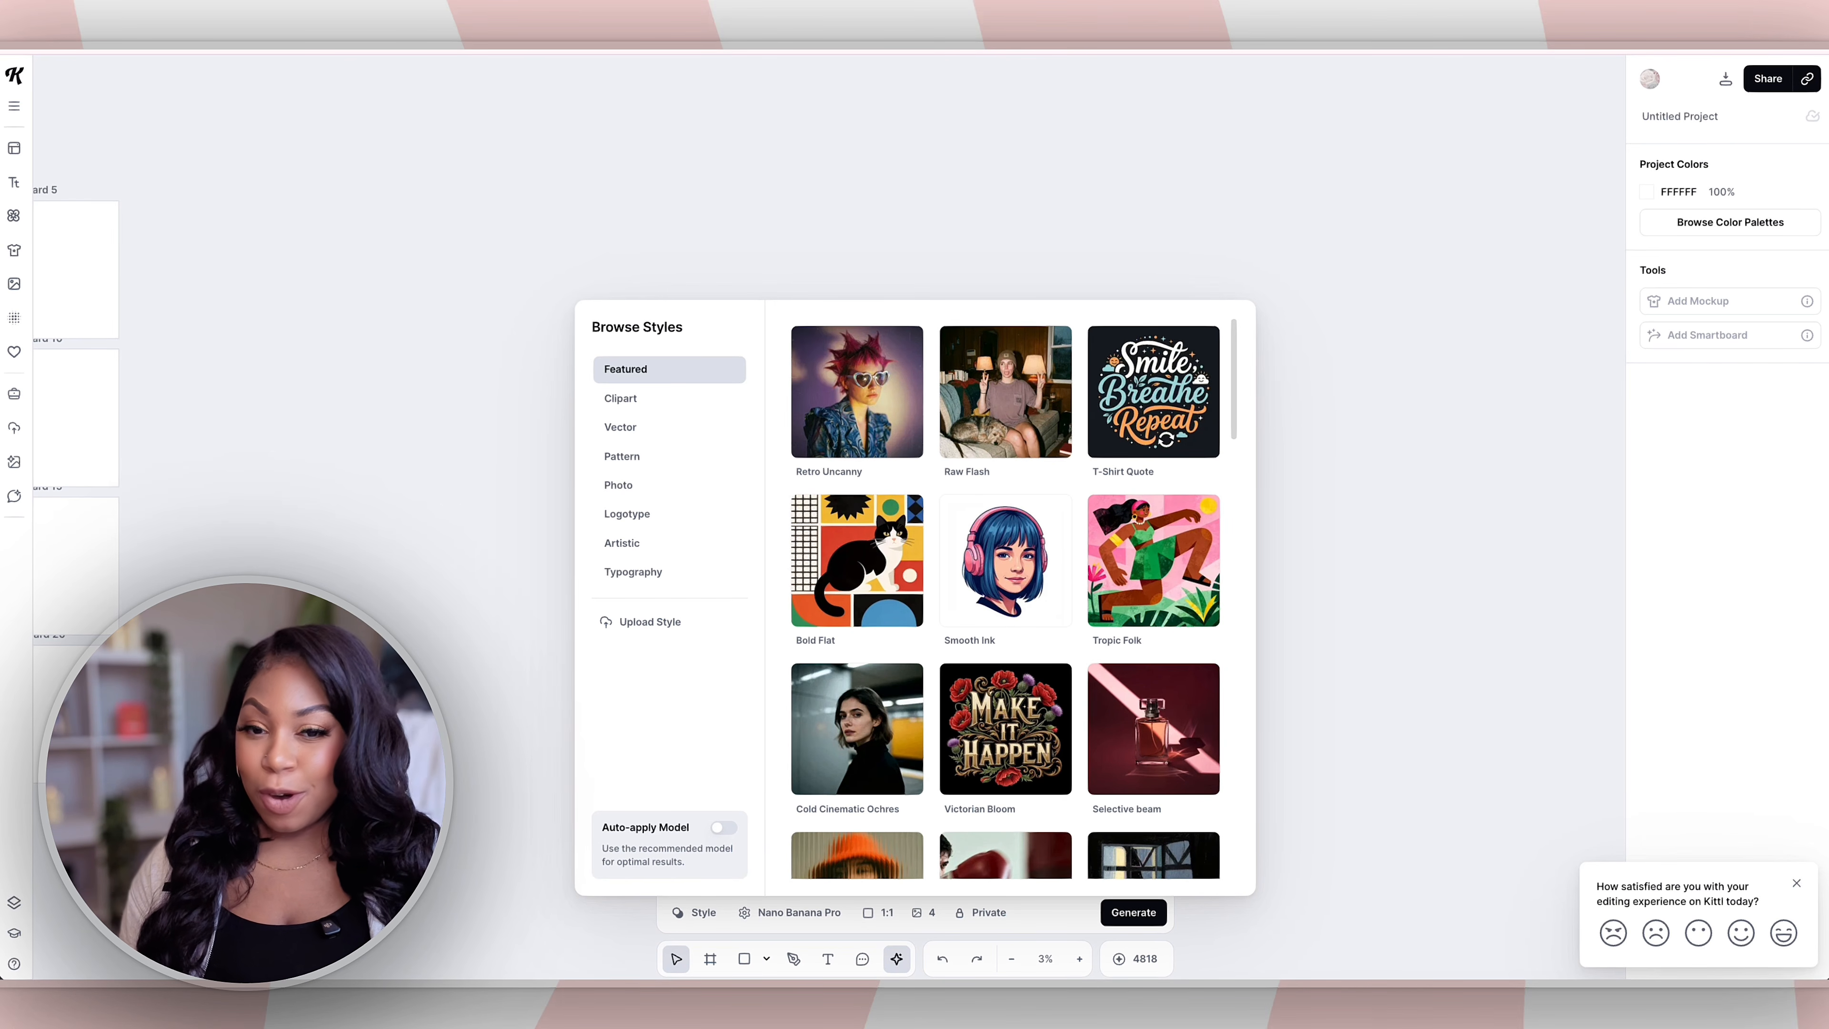
left_click(1004, 561)
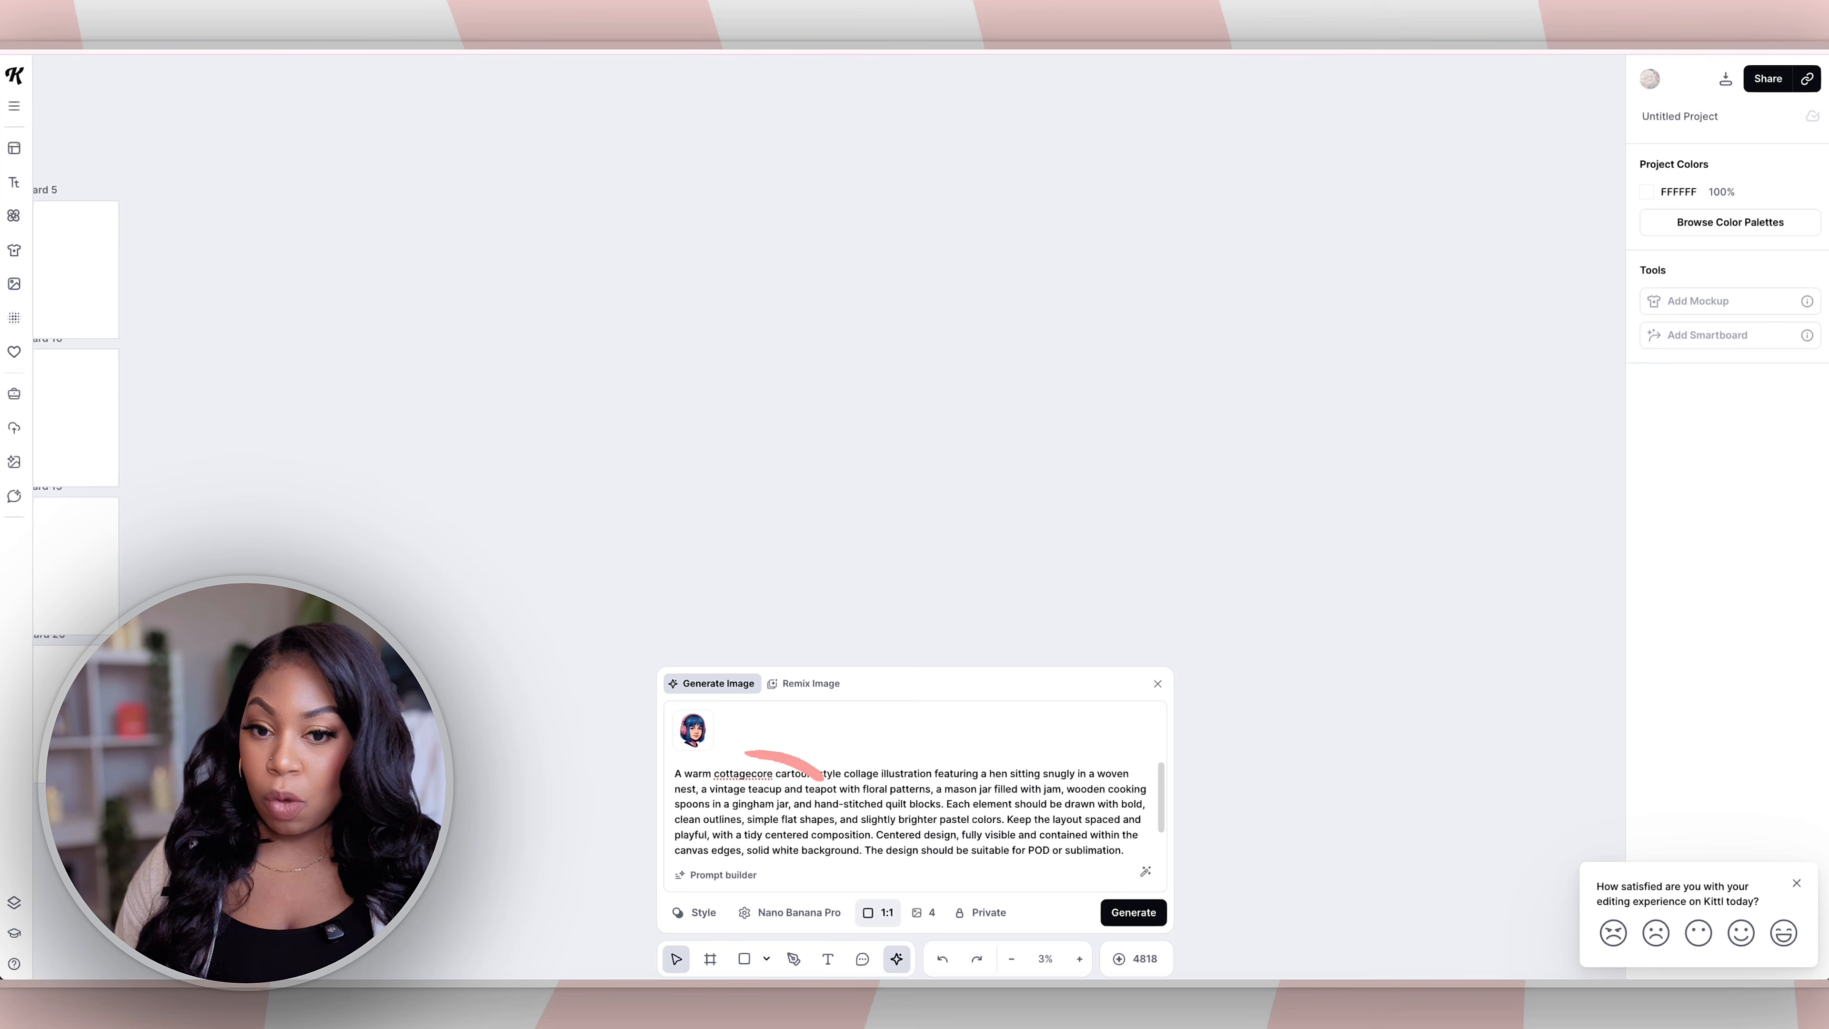
Step: Check the aspect ratio and image count options, keep 1:1 and 4 images, and generate the cottagecore collages
left_click(878, 912)
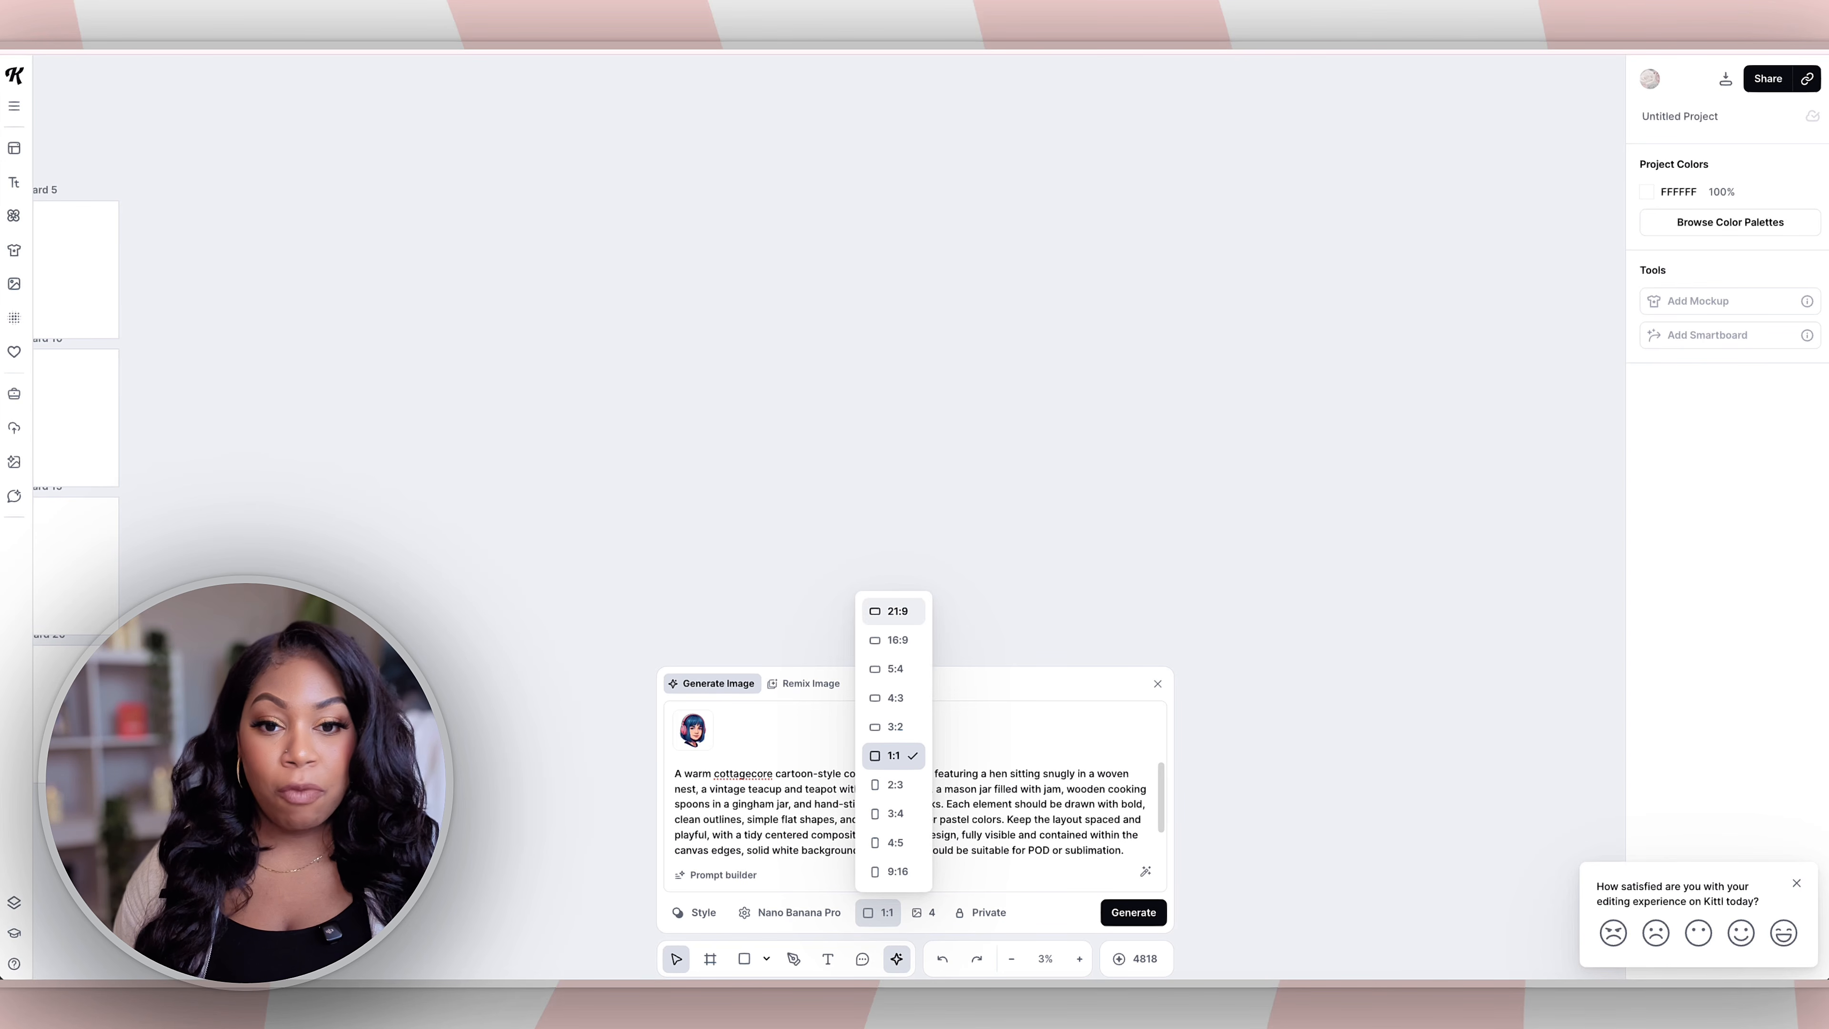
left_click(924, 912)
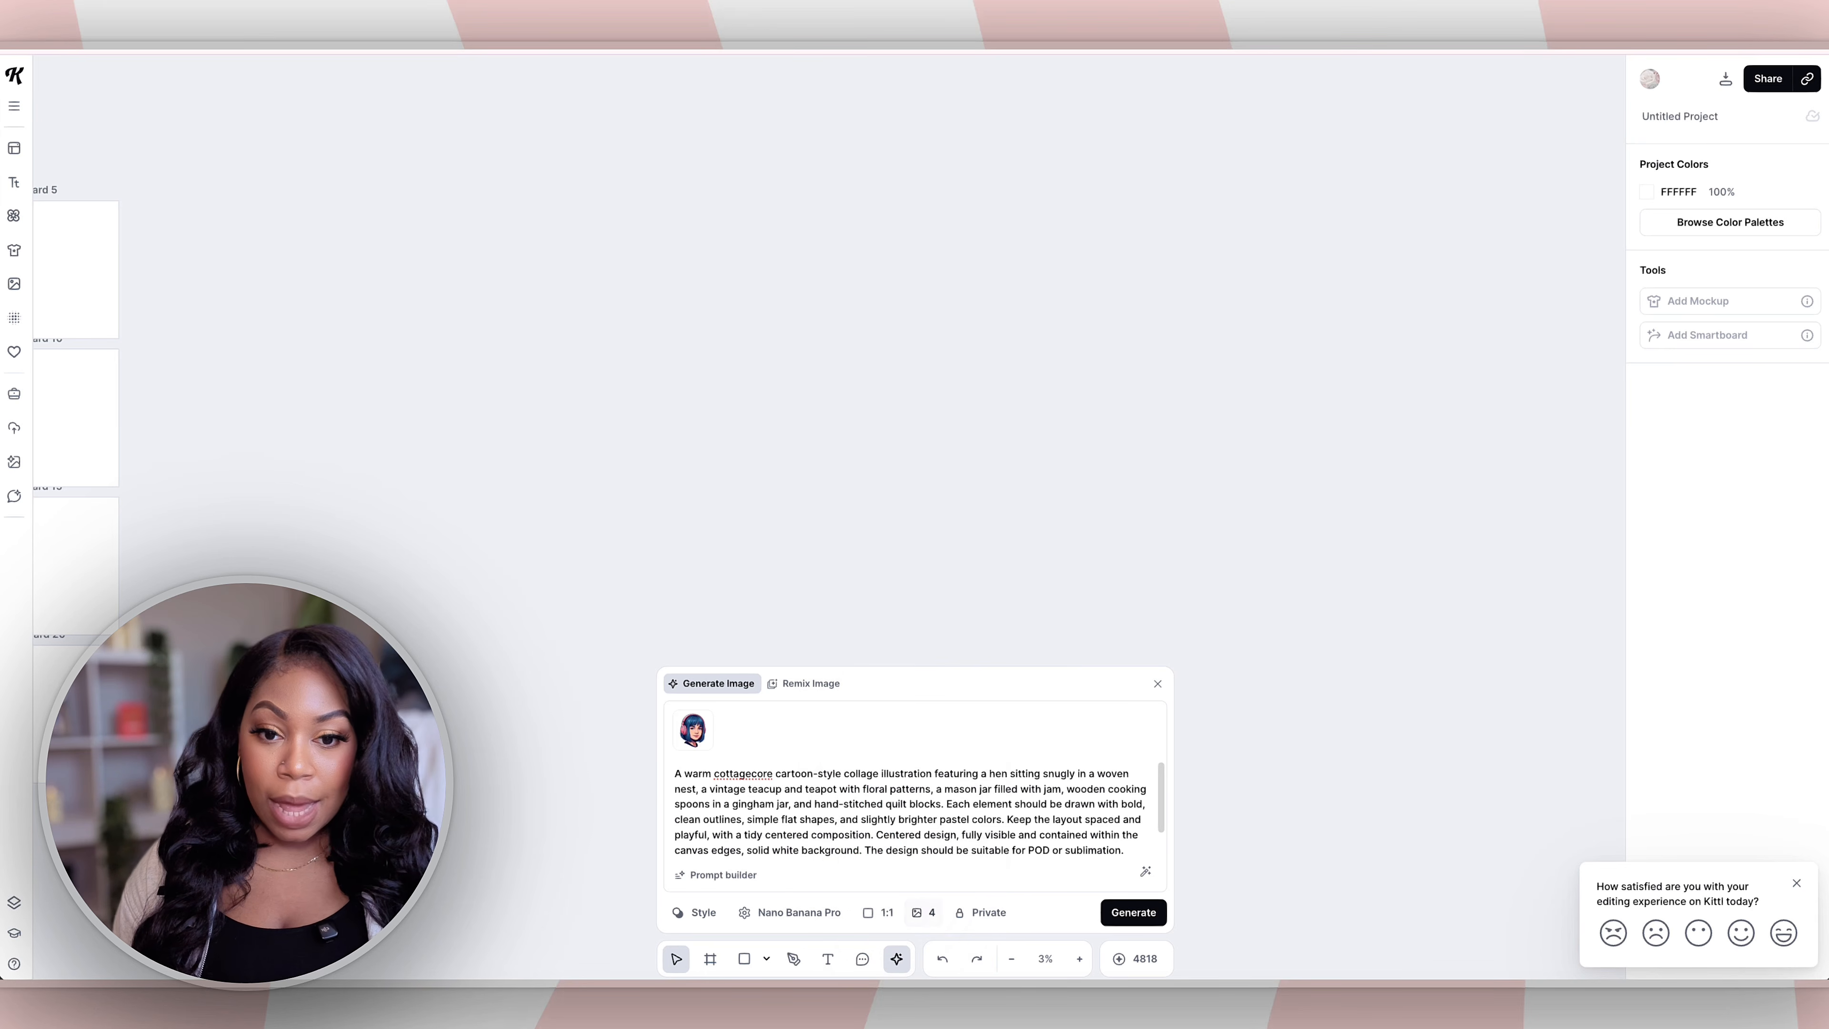
left_click(924, 912)
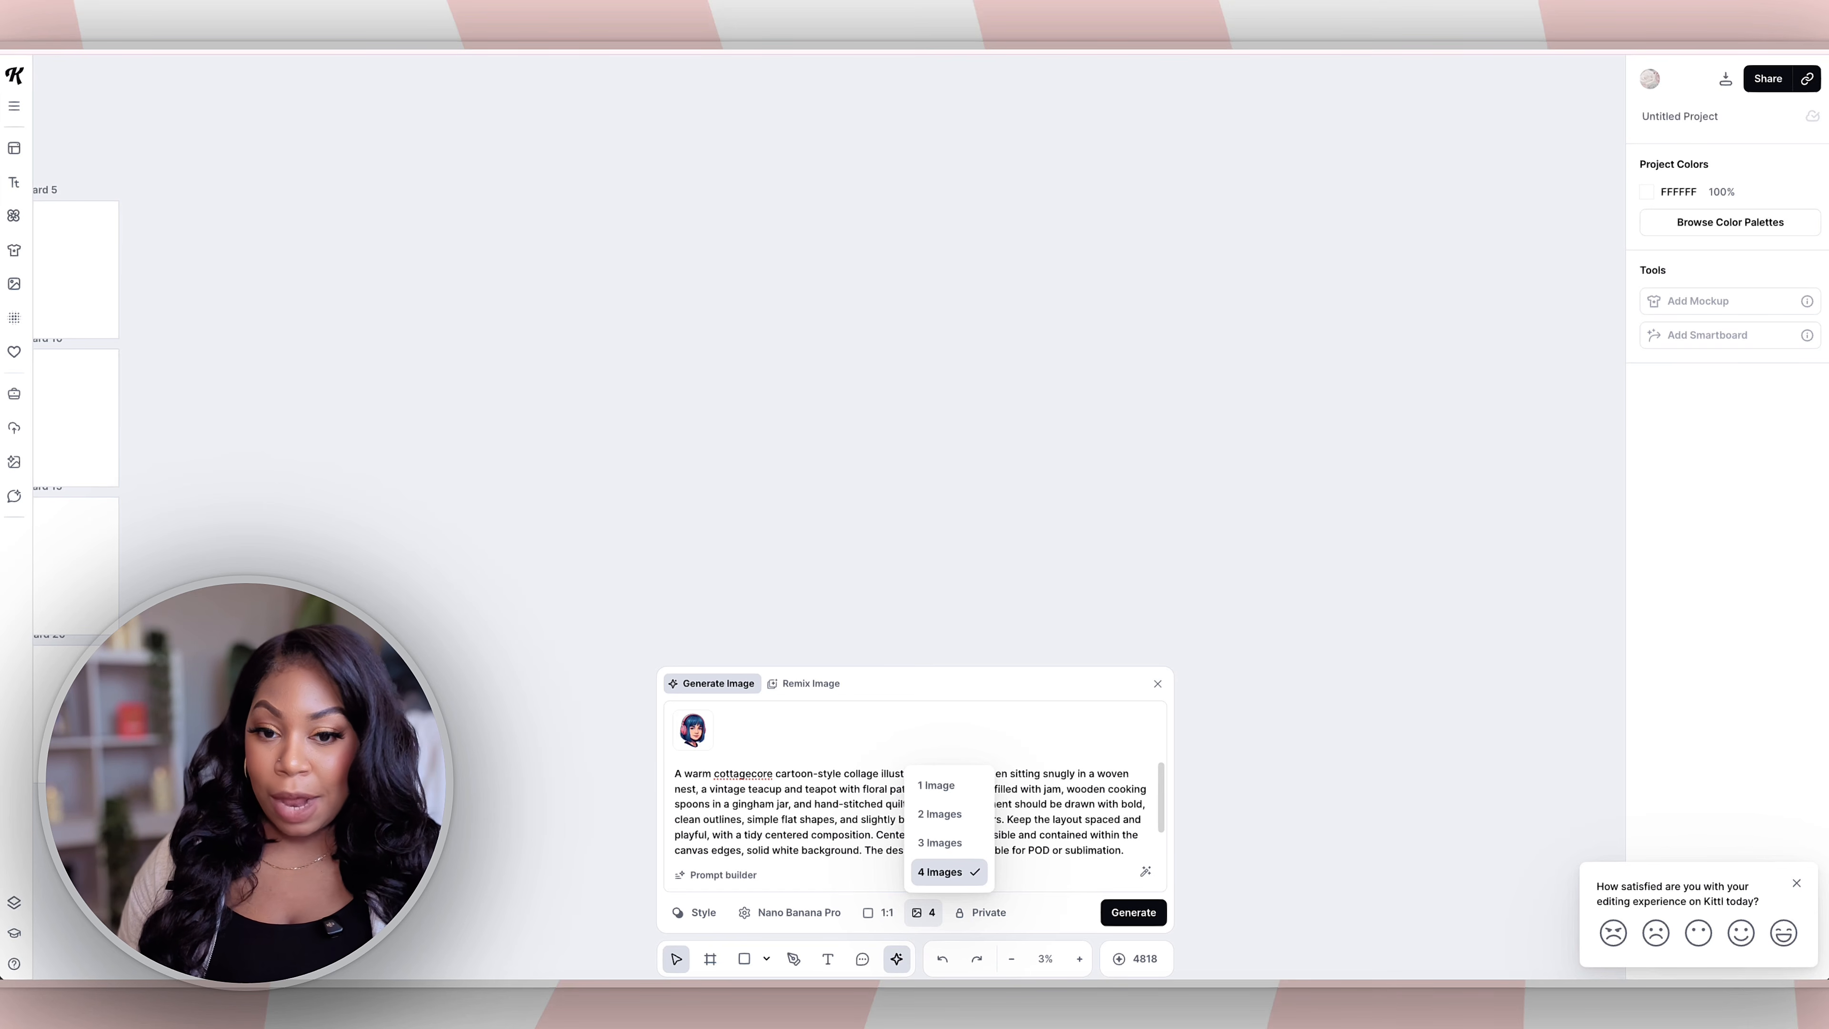
left_click(923, 913)
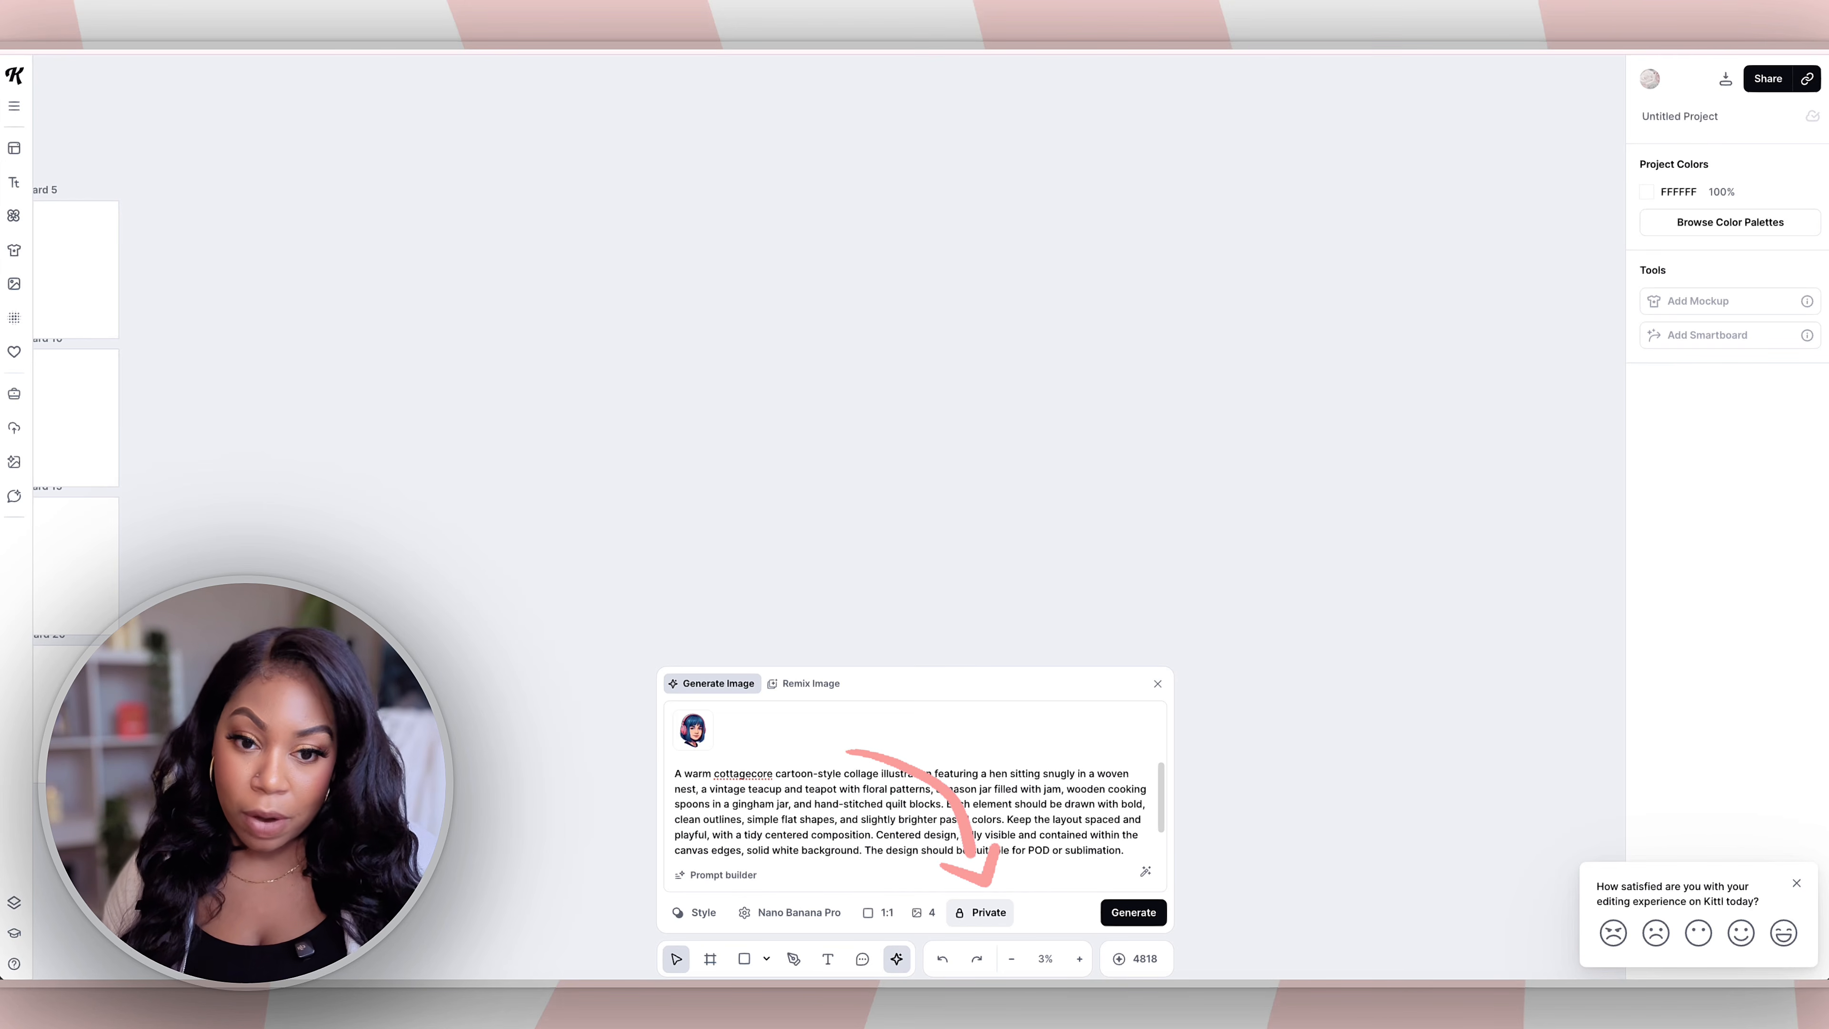
left_click(1133, 912)
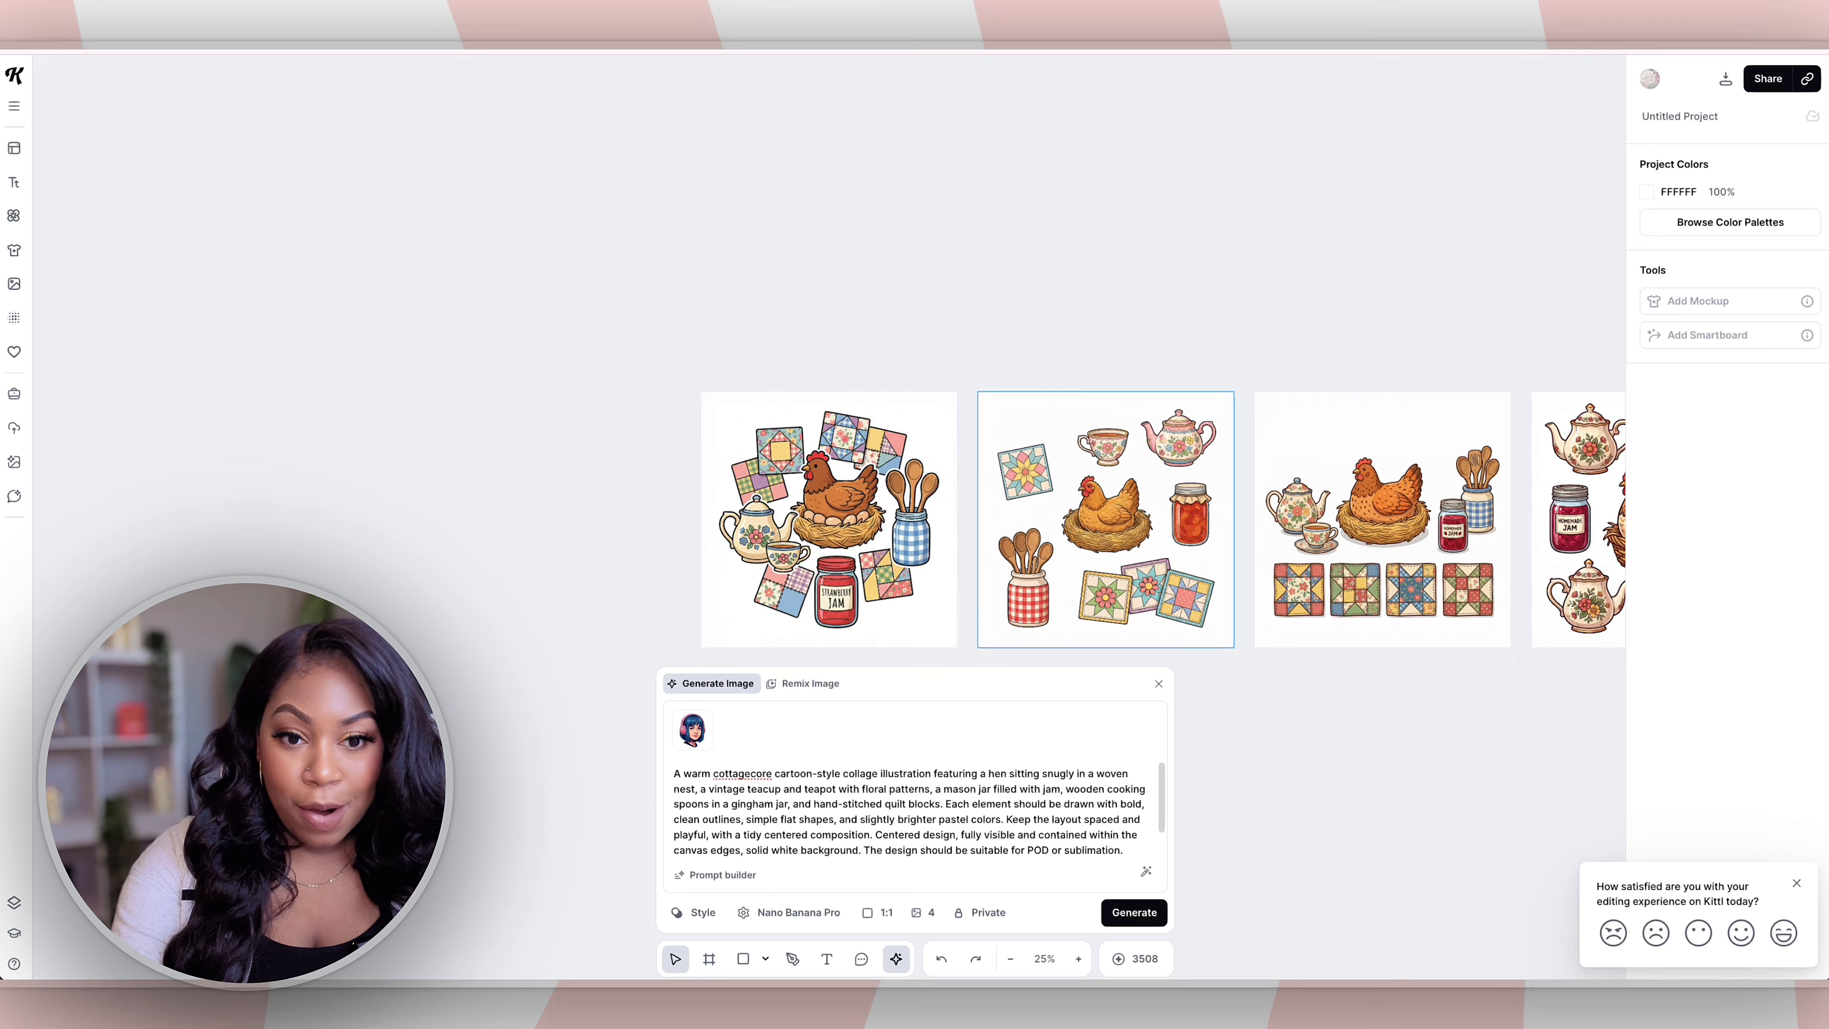
Step: Compare the generated collages and remix the one with two jam jars and two teapots using the prompt "make the color palette more retro"
scroll(1080, 519, "right", 5)
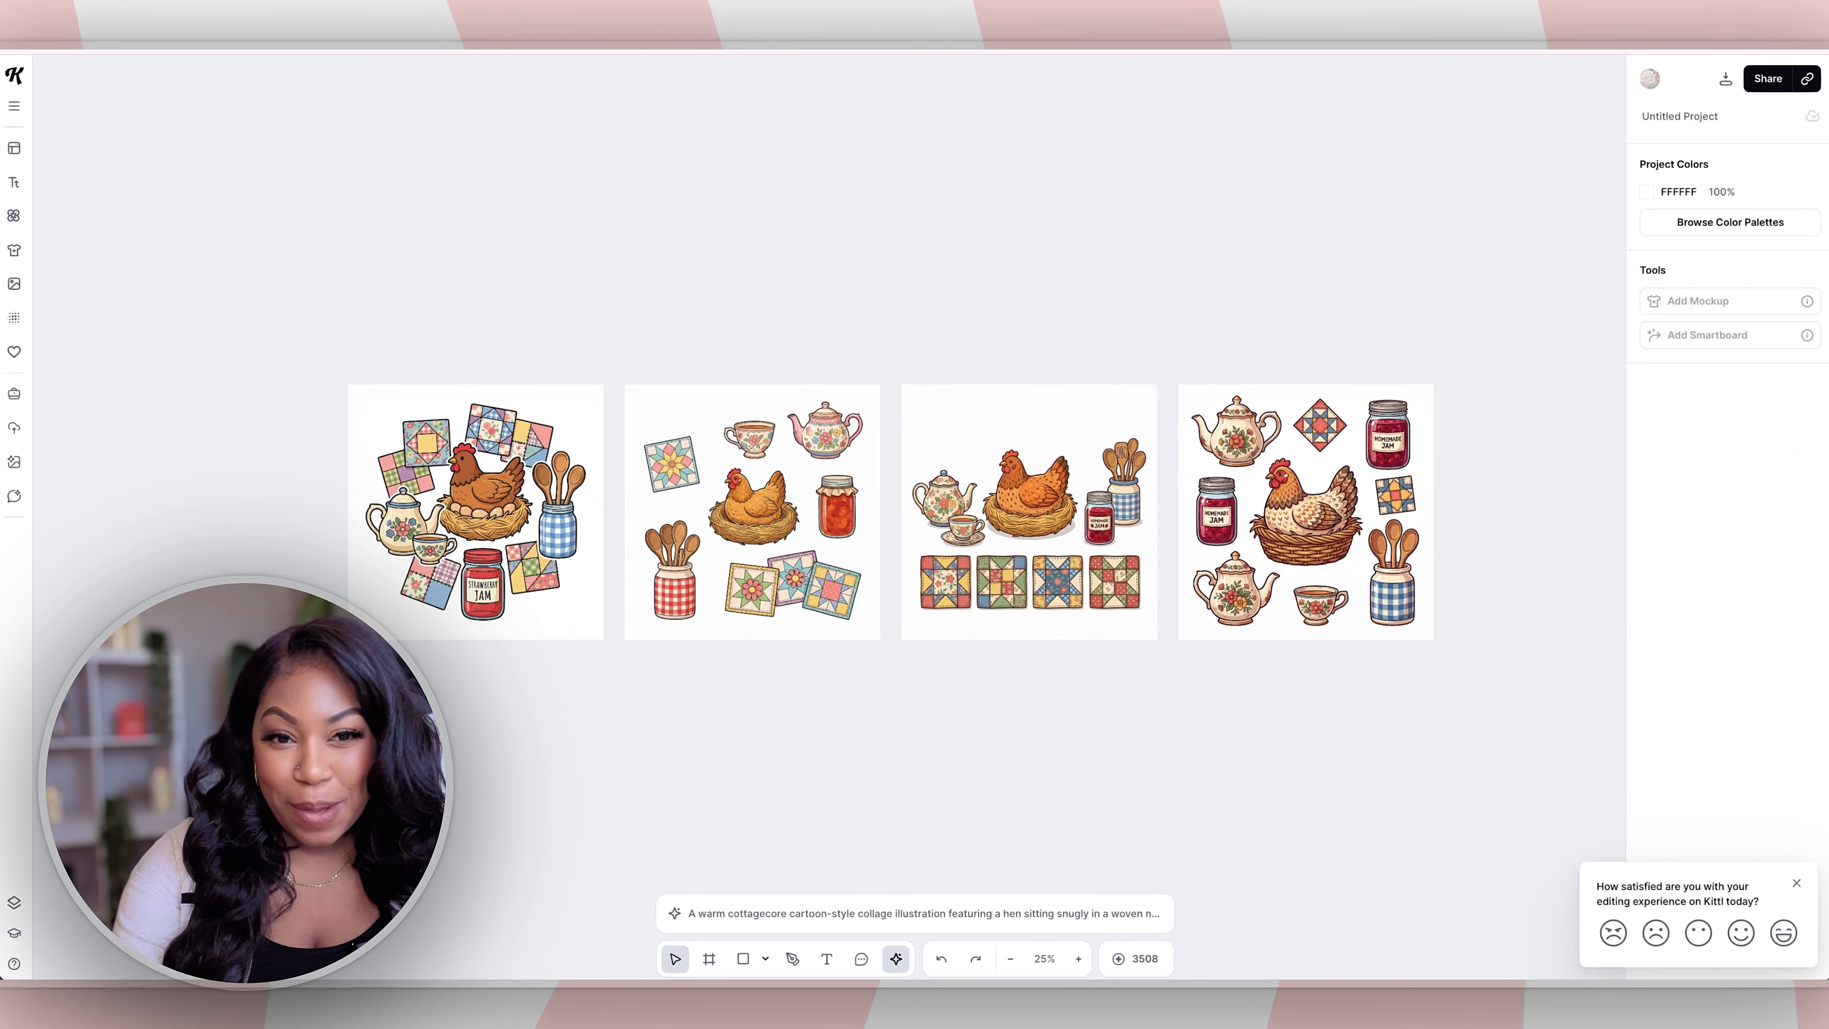
left_click(1077, 958)
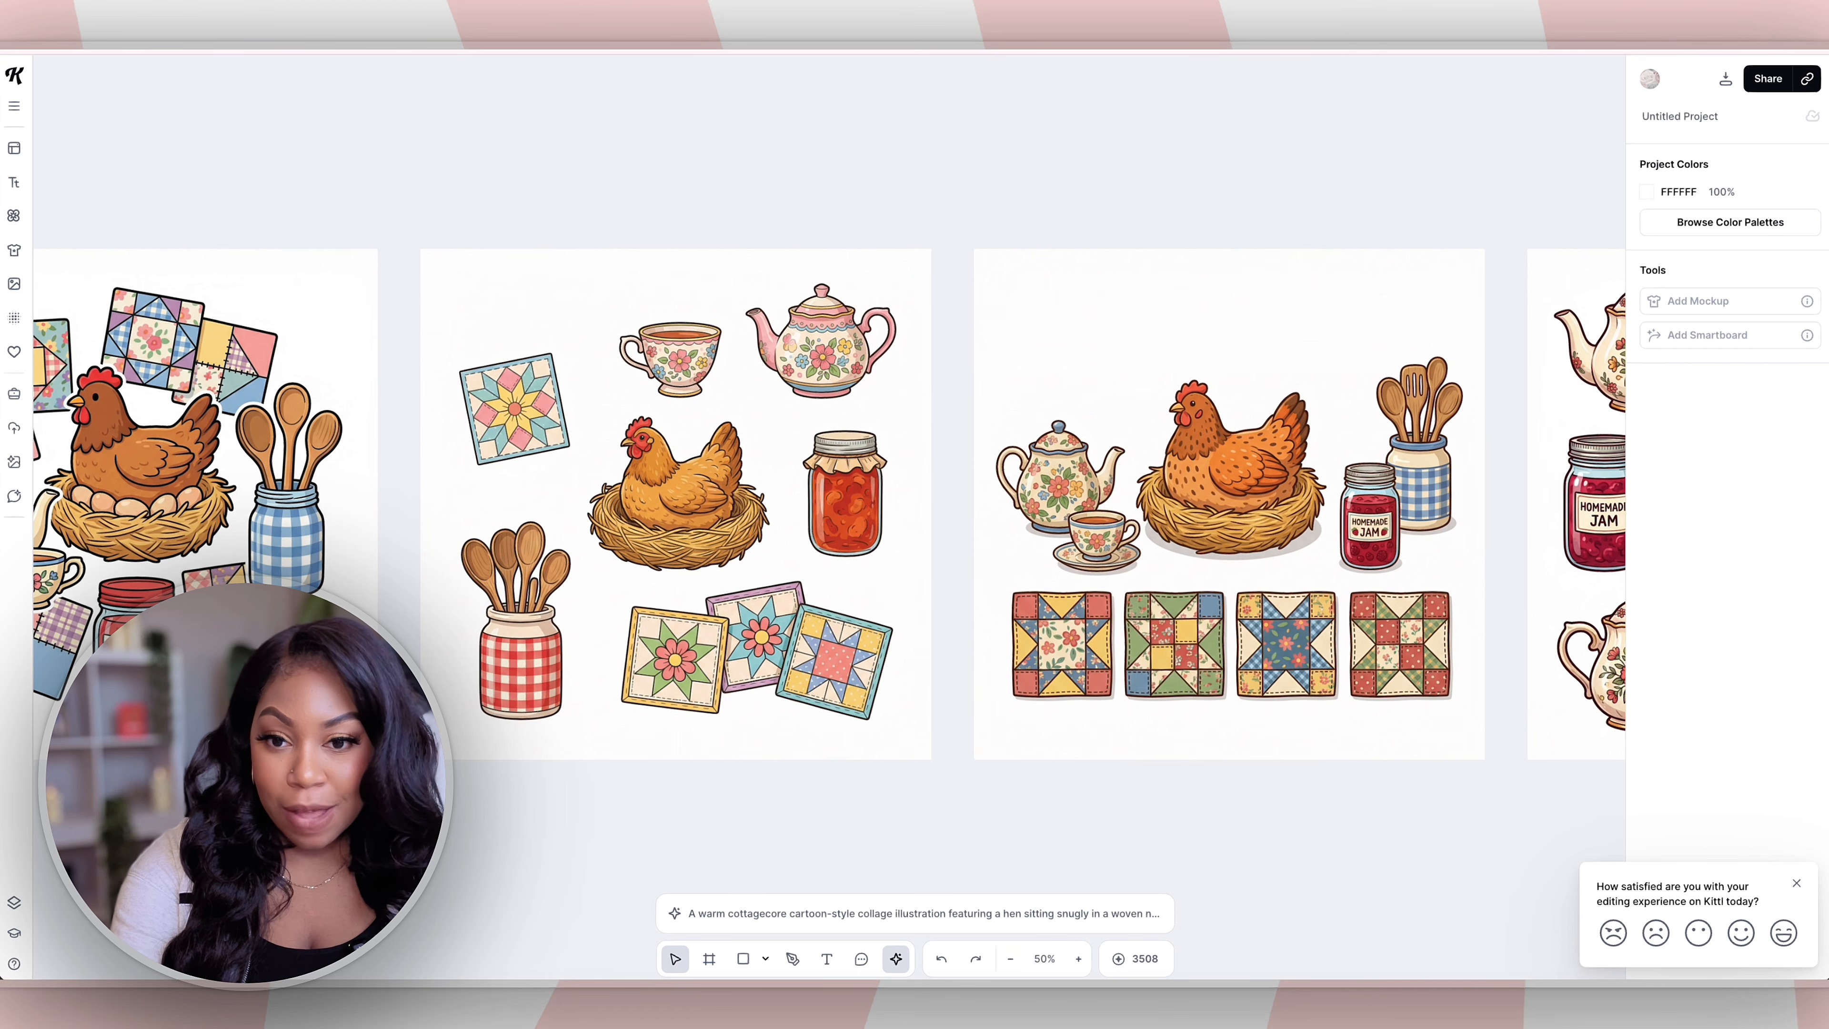
scroll(828, 504, "left", 7)
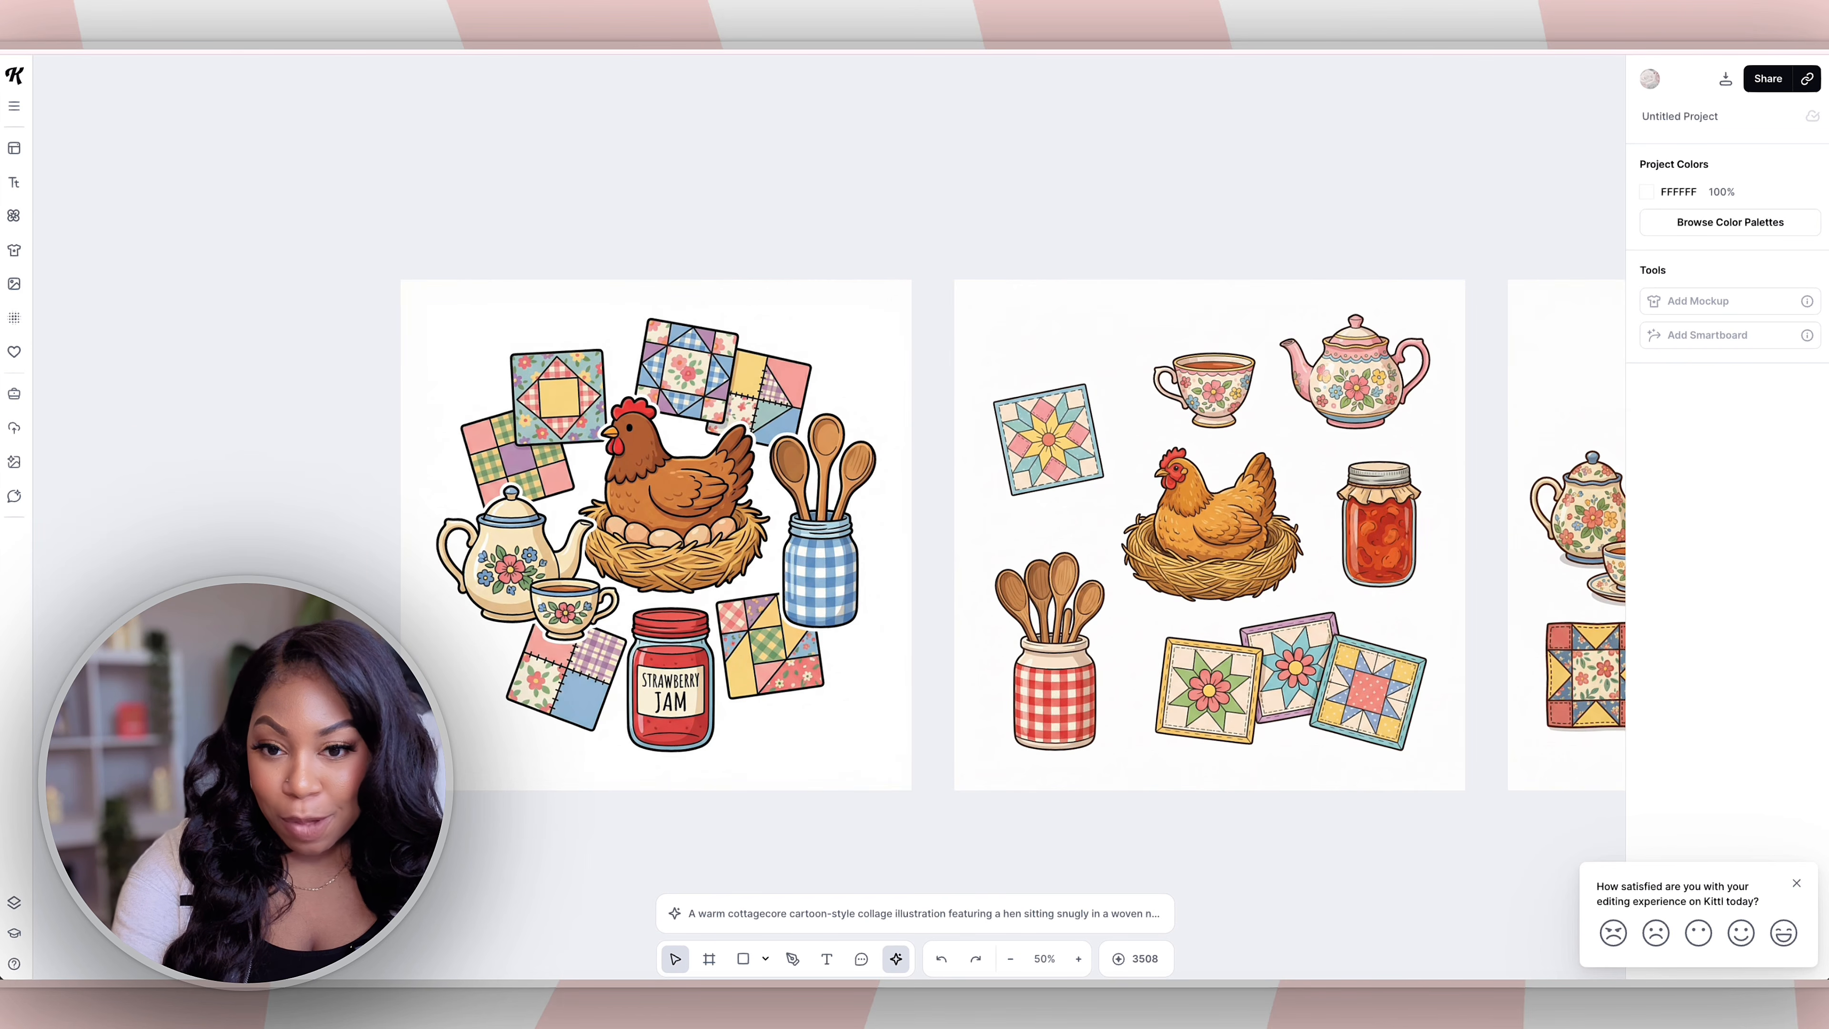
scroll(828, 526, "right", 6)
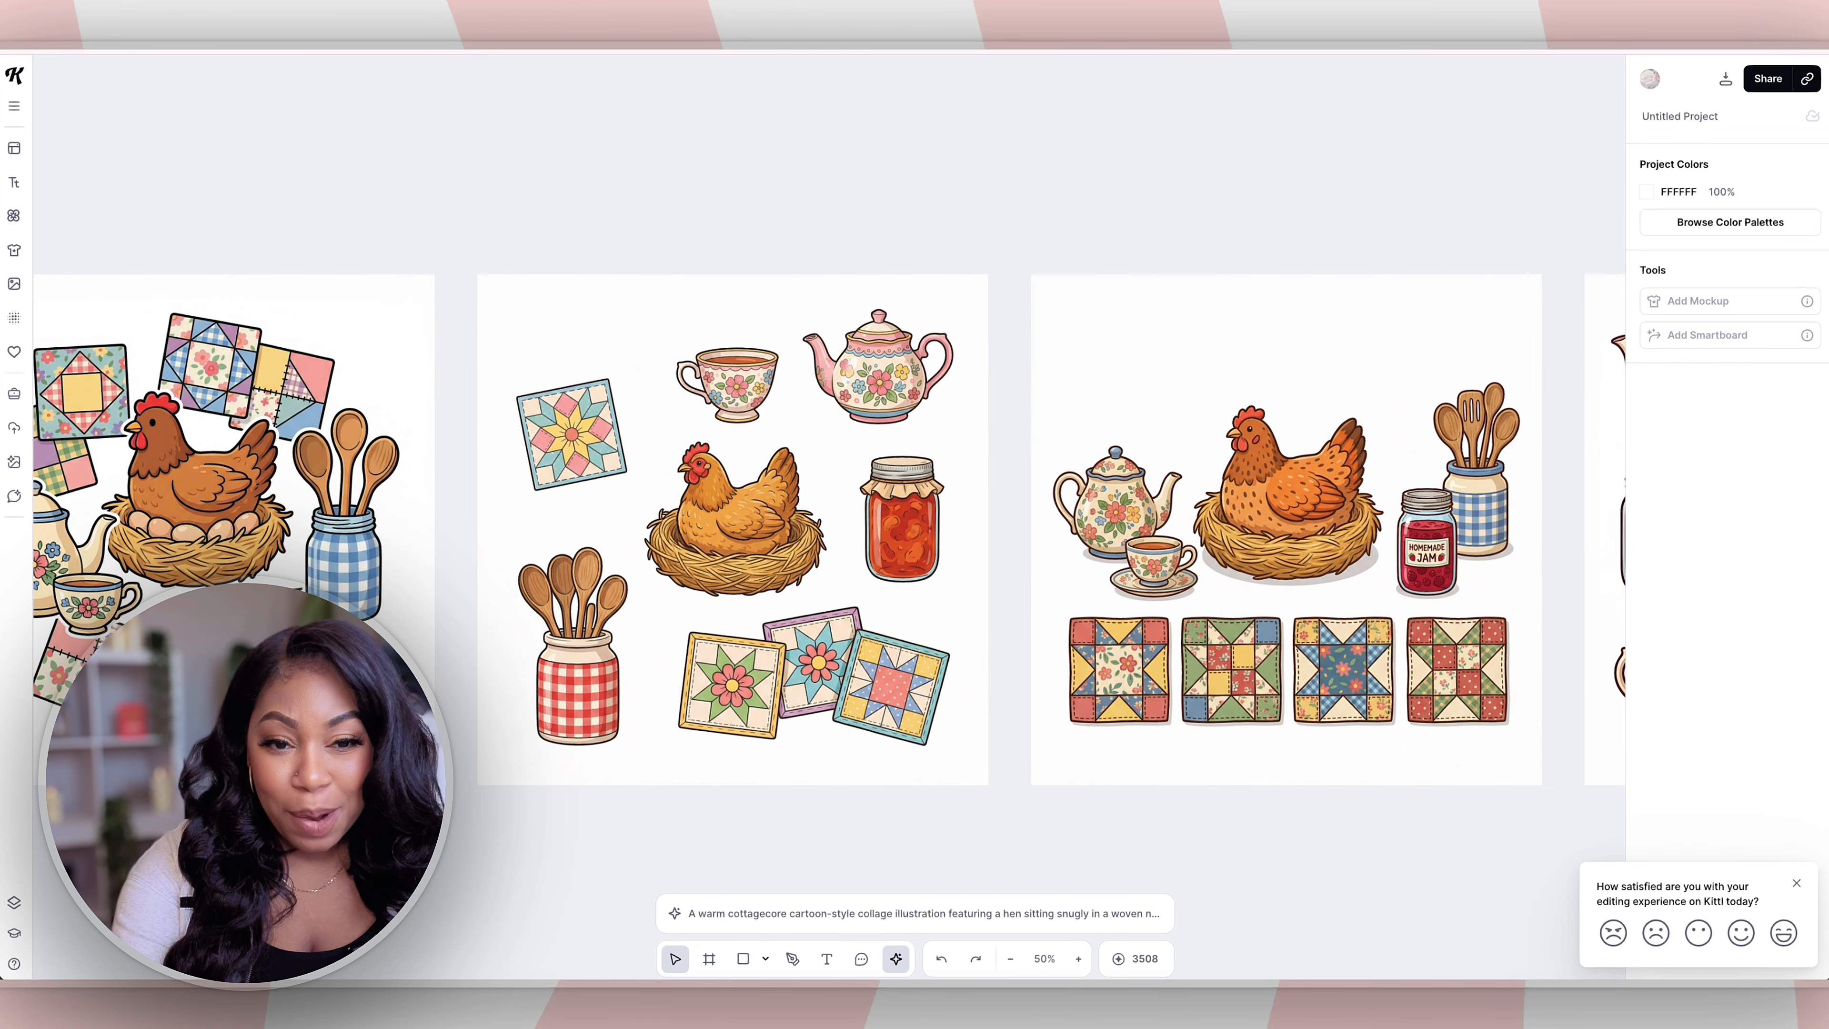
scroll(828, 525, "right", 8)
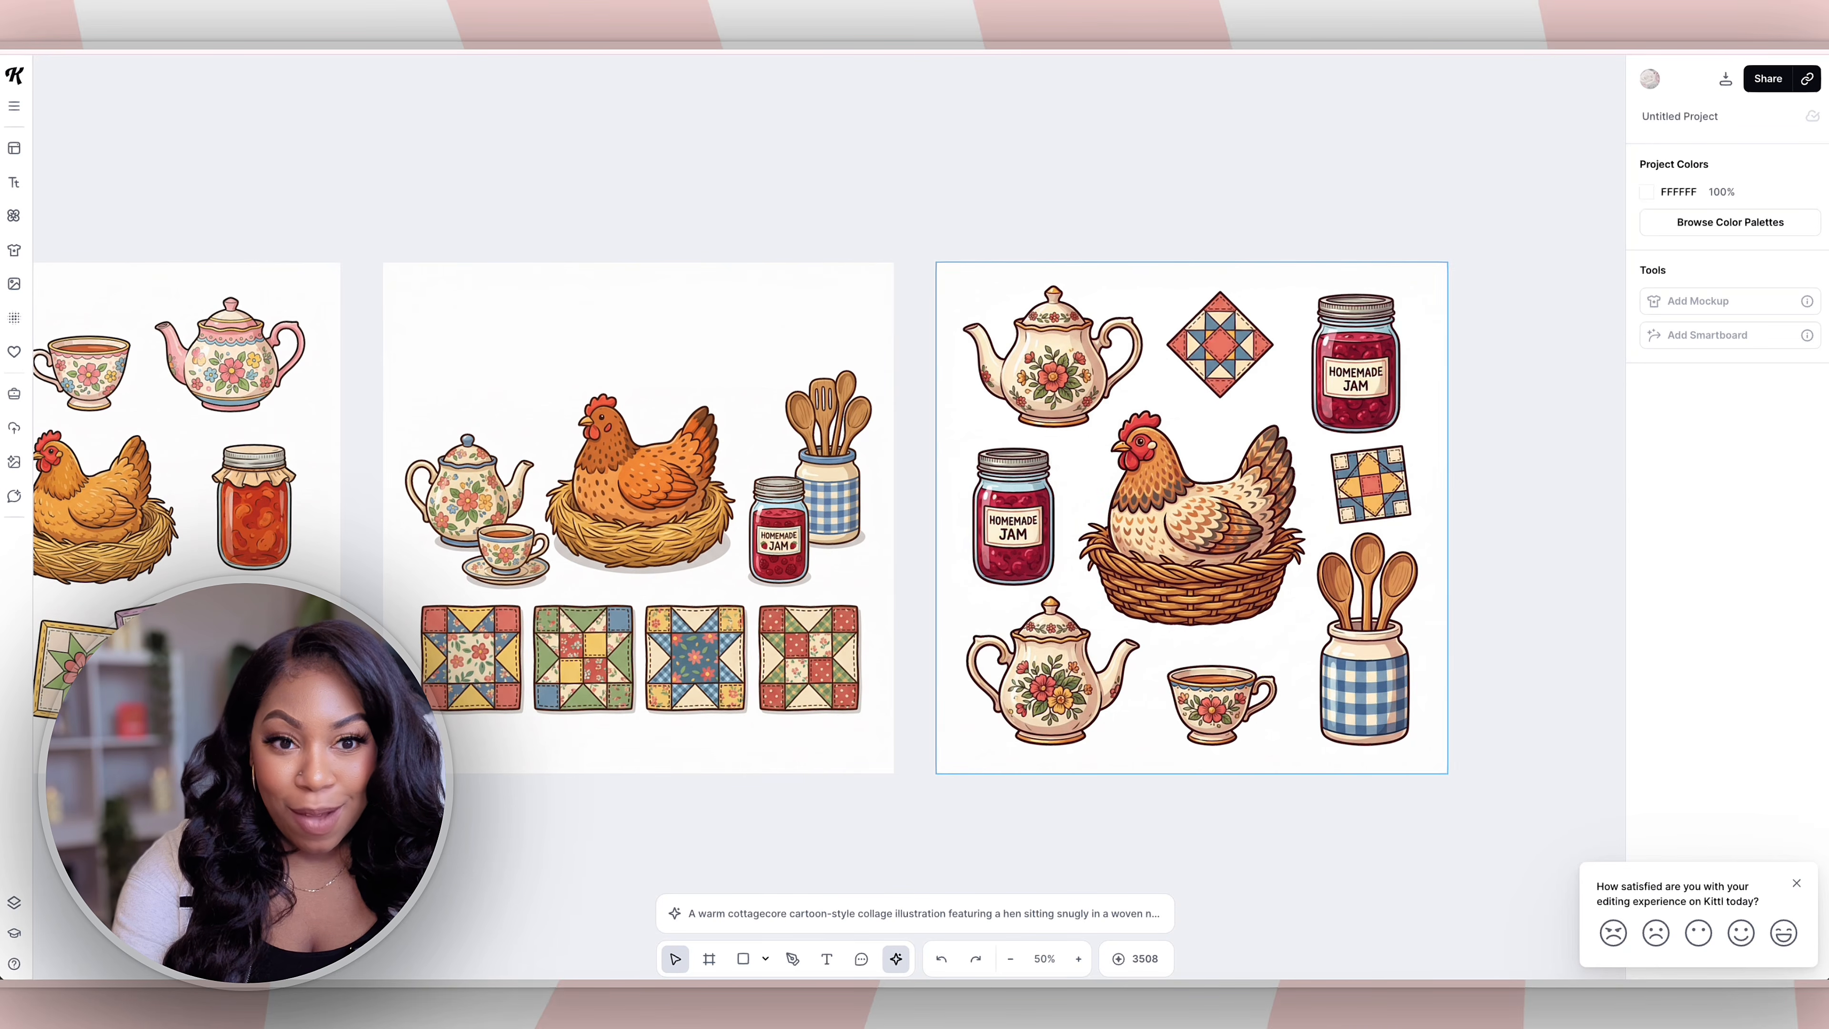
left_click(1191, 518)
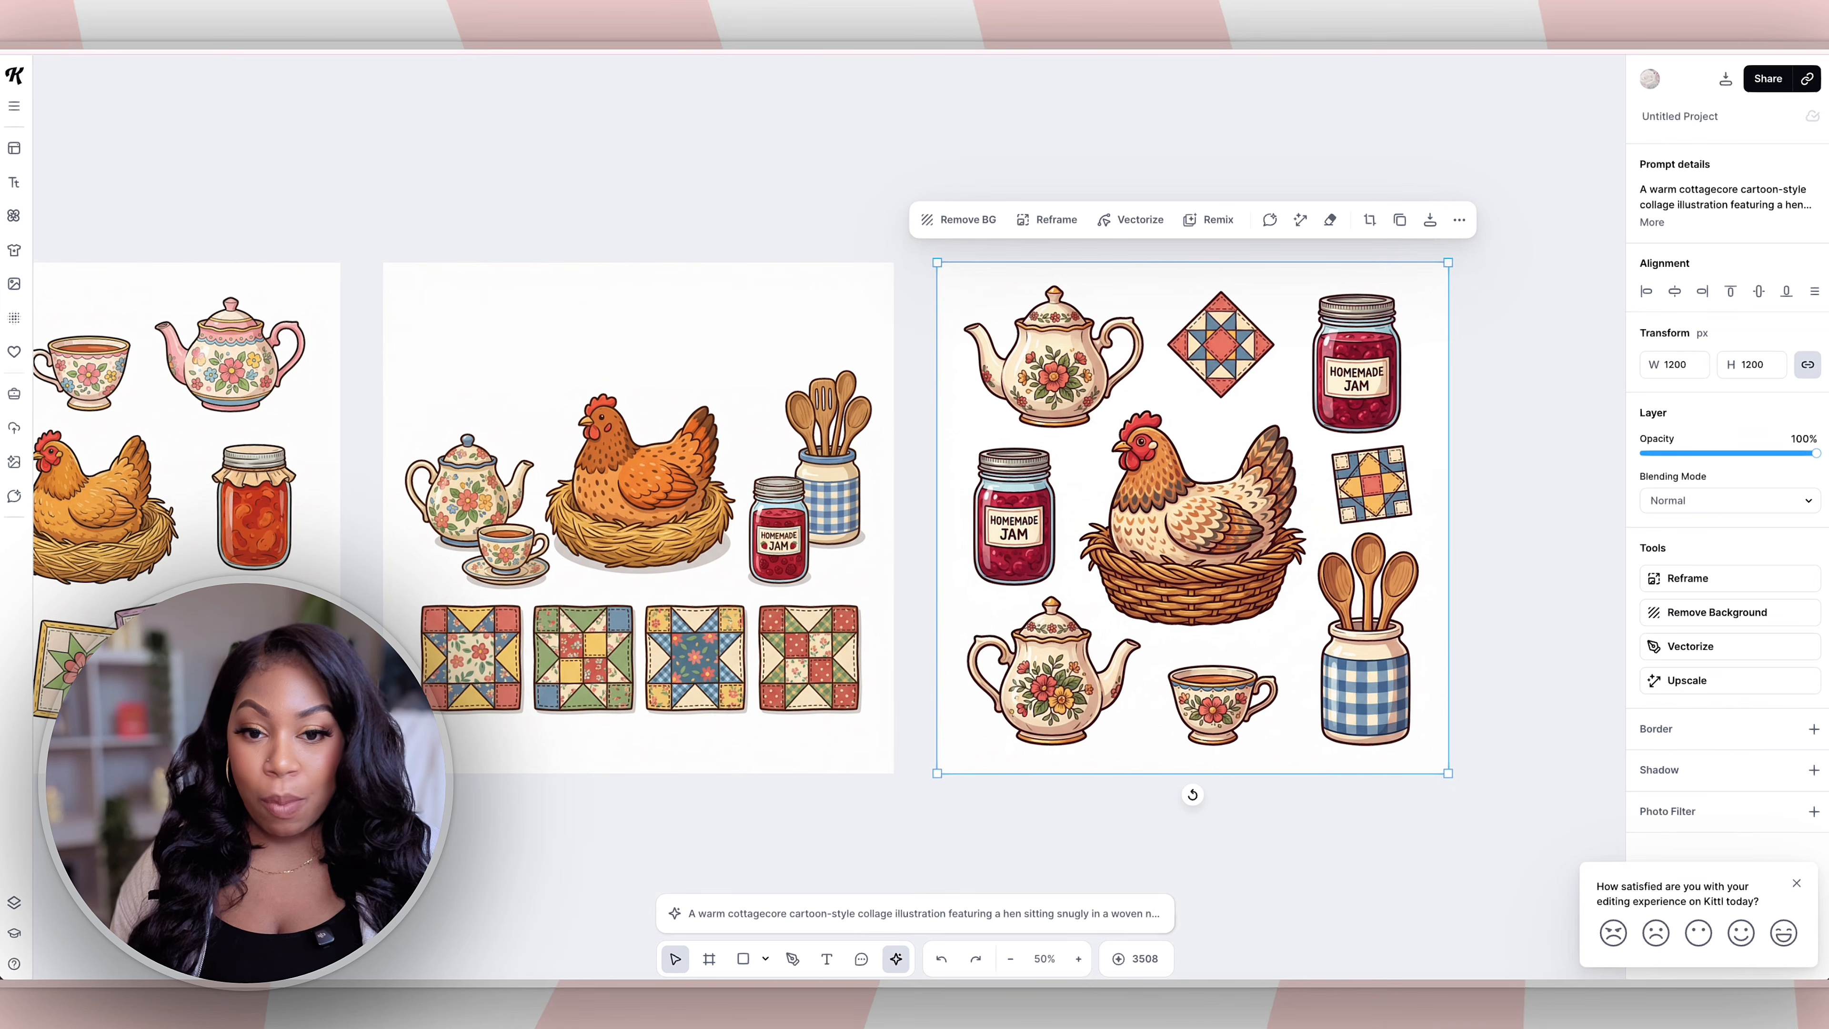
left_click(923, 913)
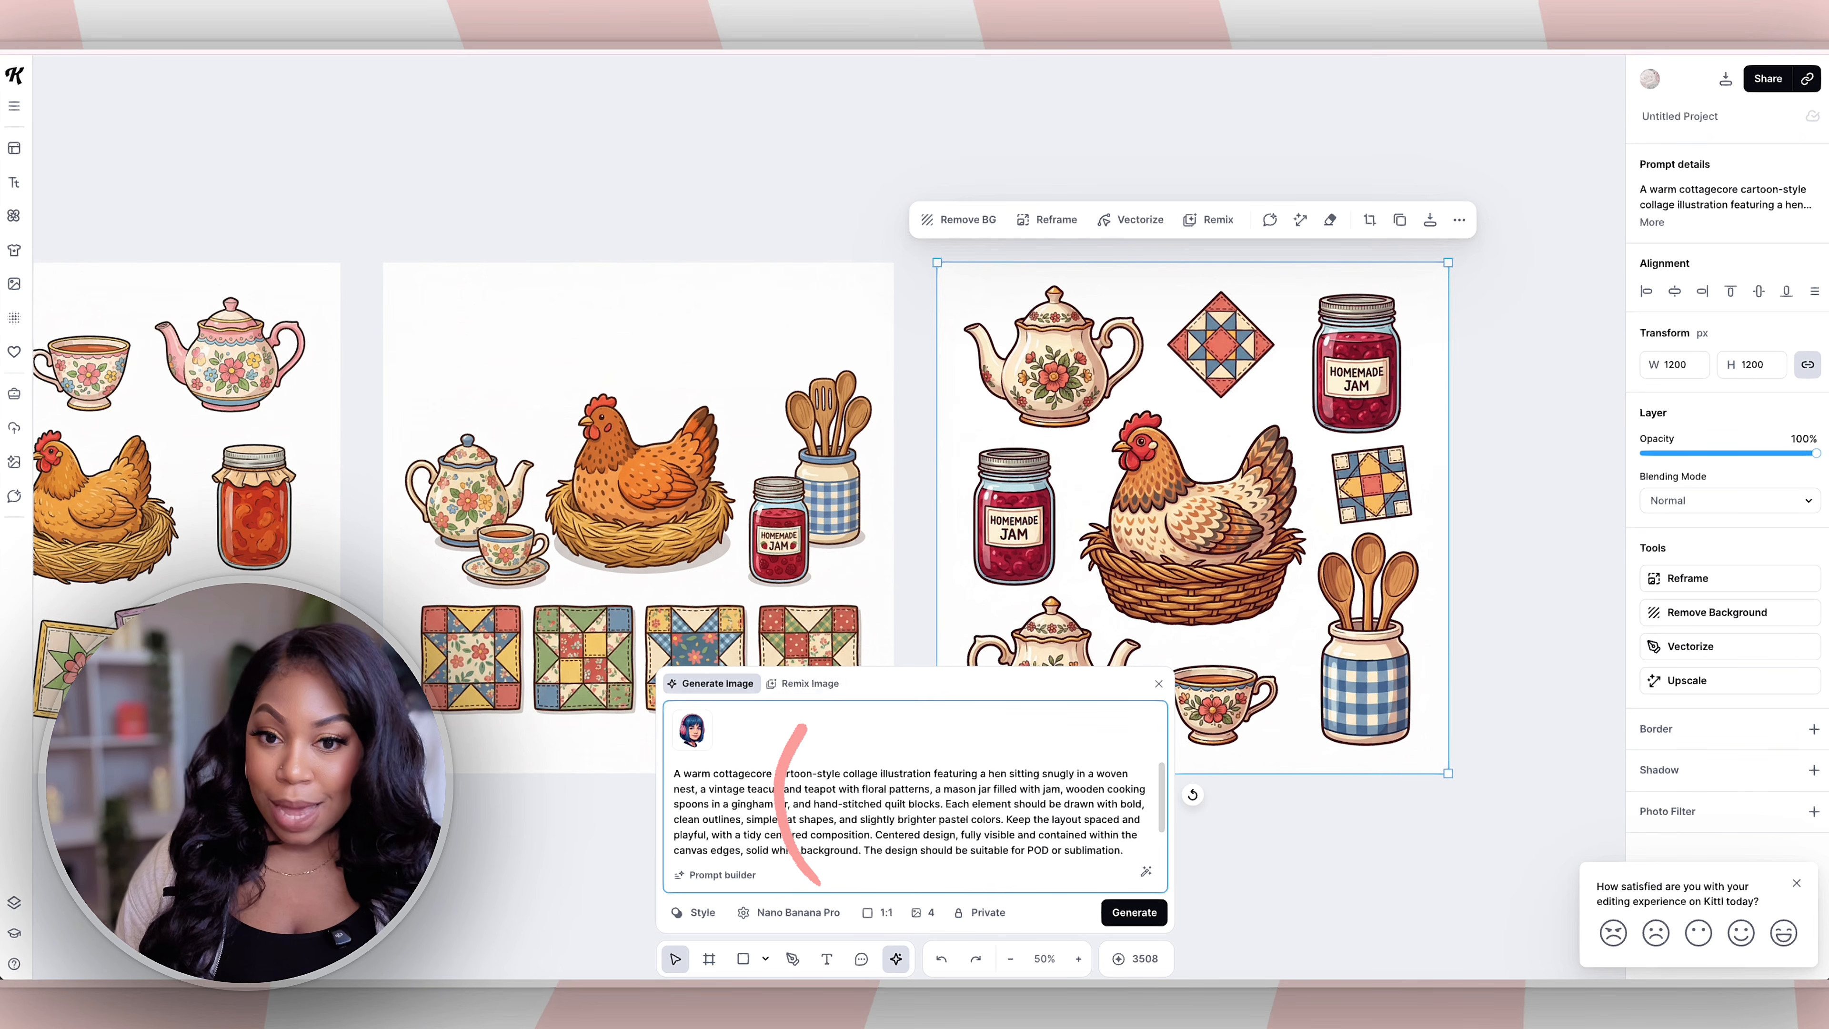
left_click(805, 683)
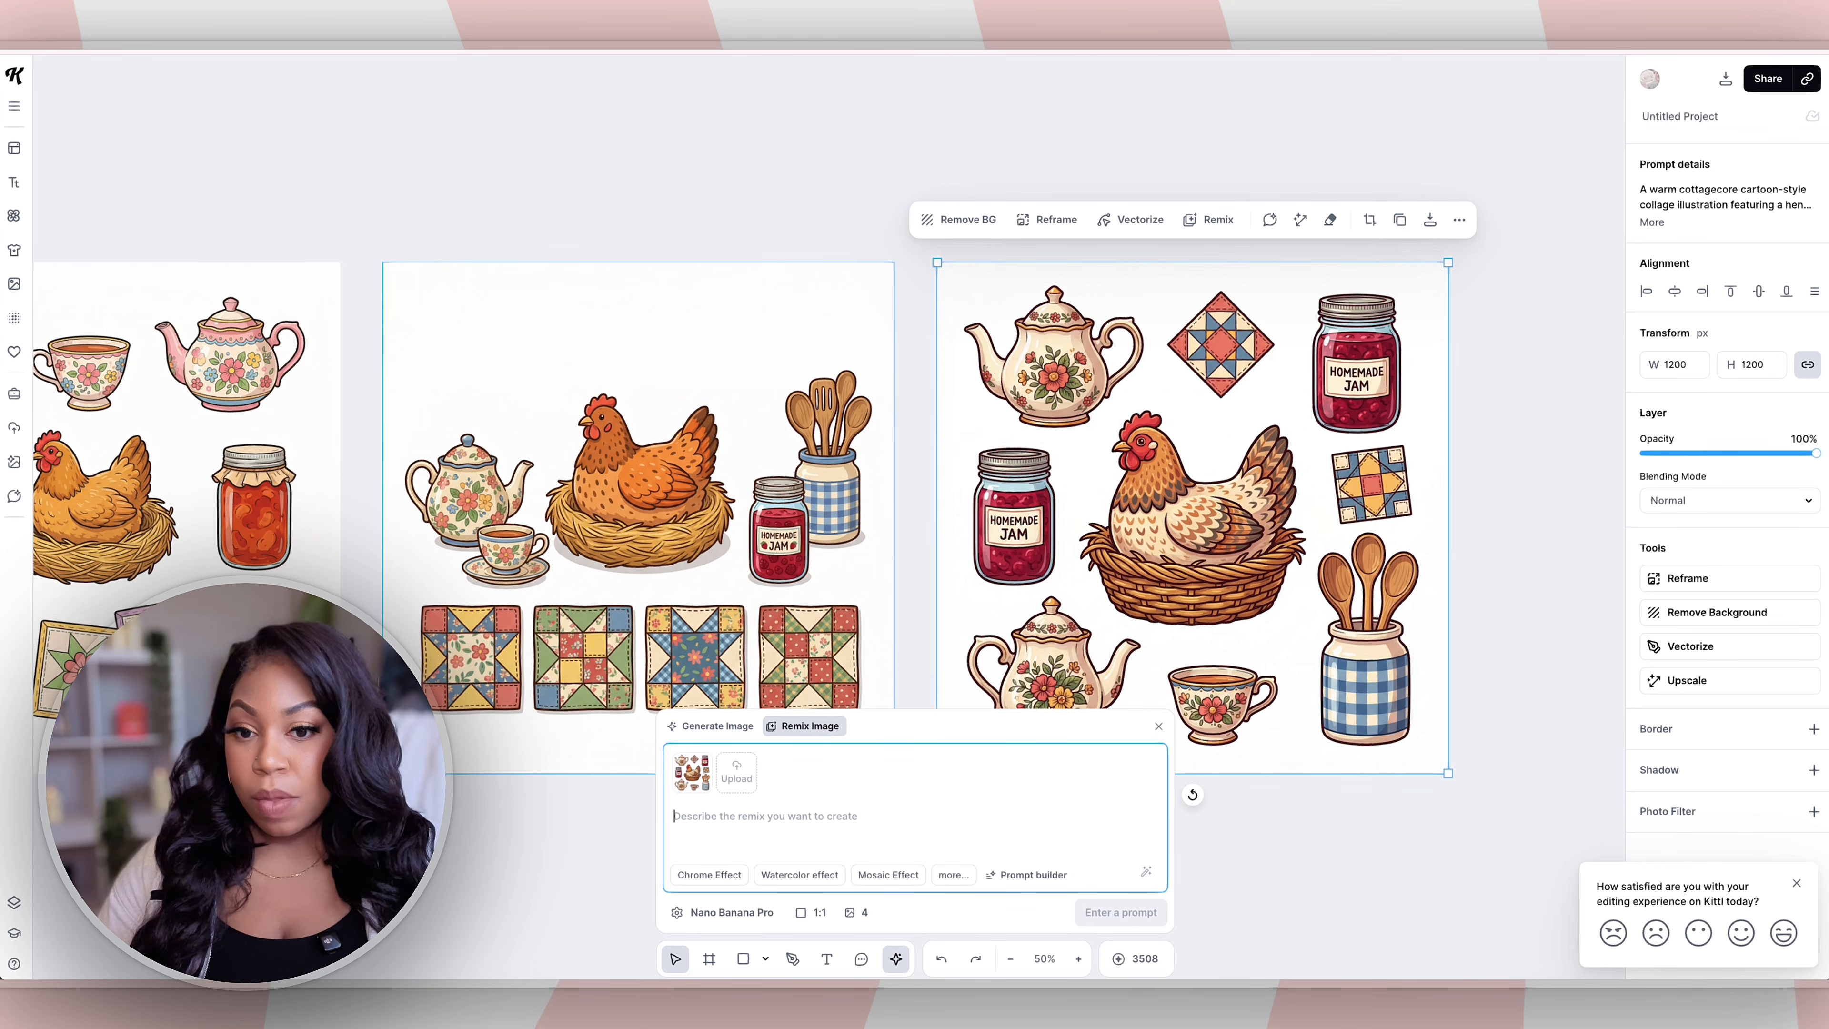
type("make the color palette more retro")
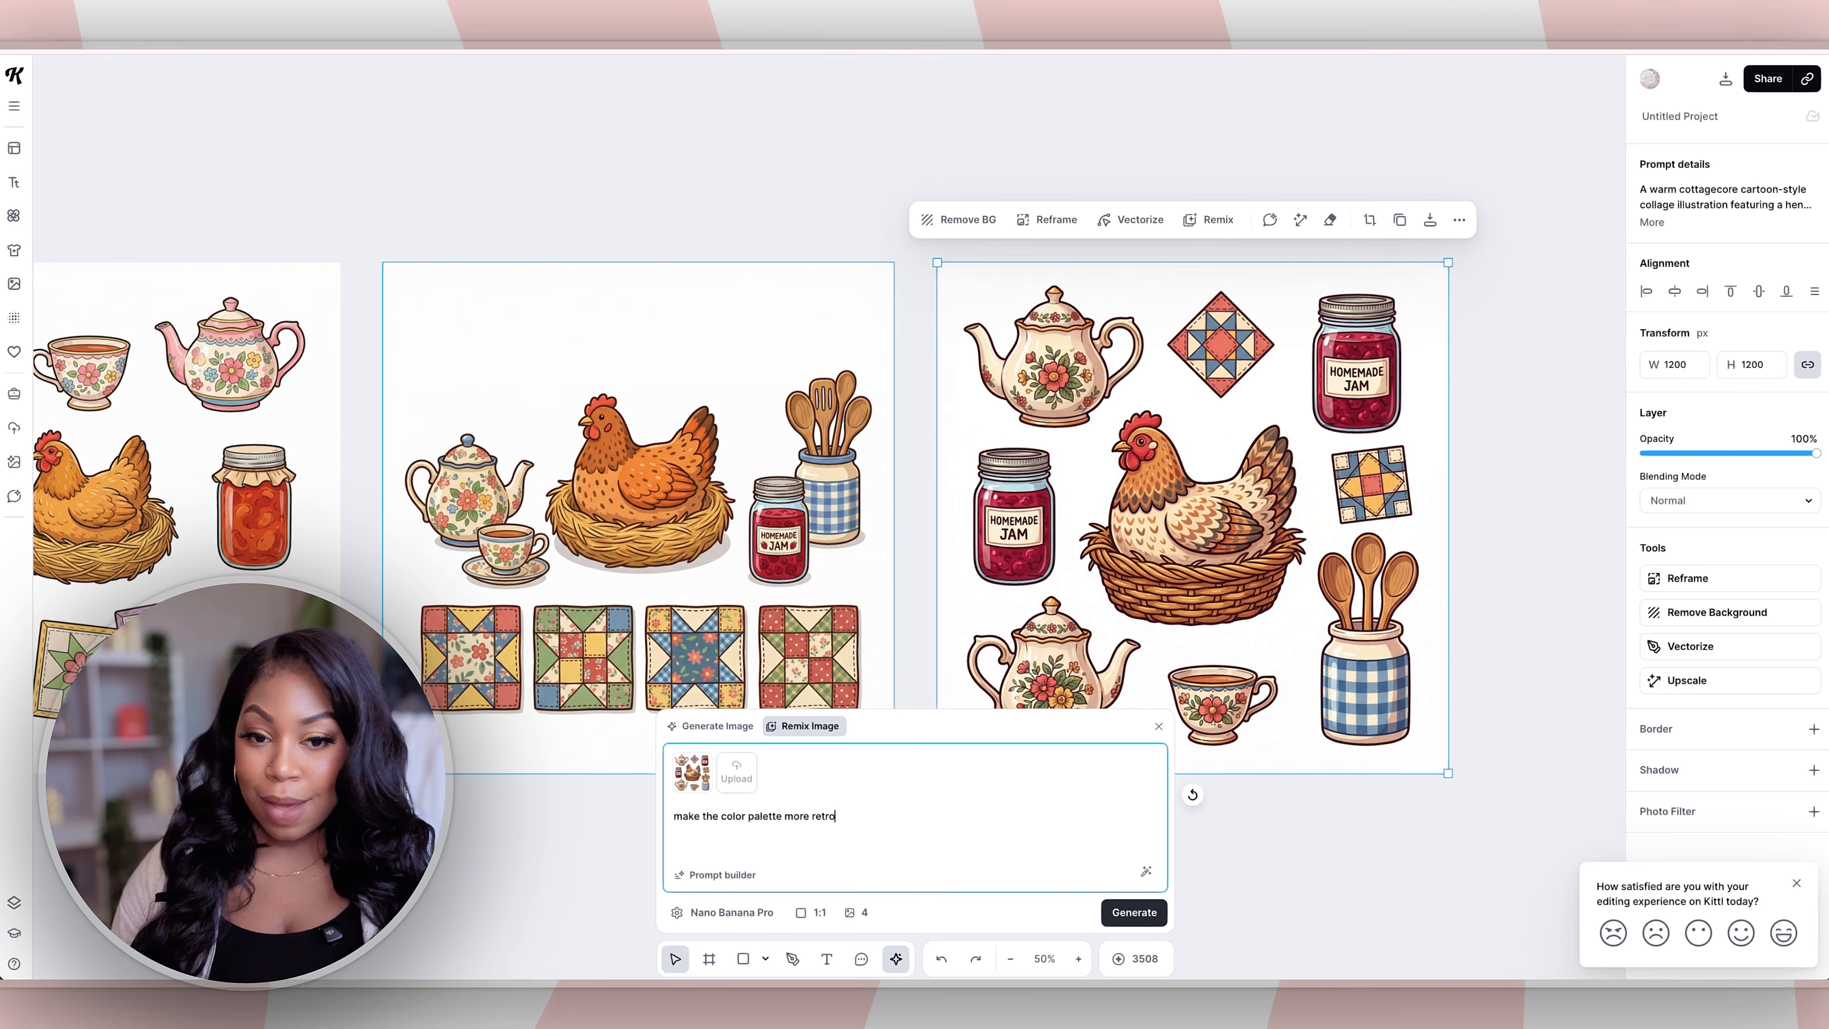
left_click(1134, 912)
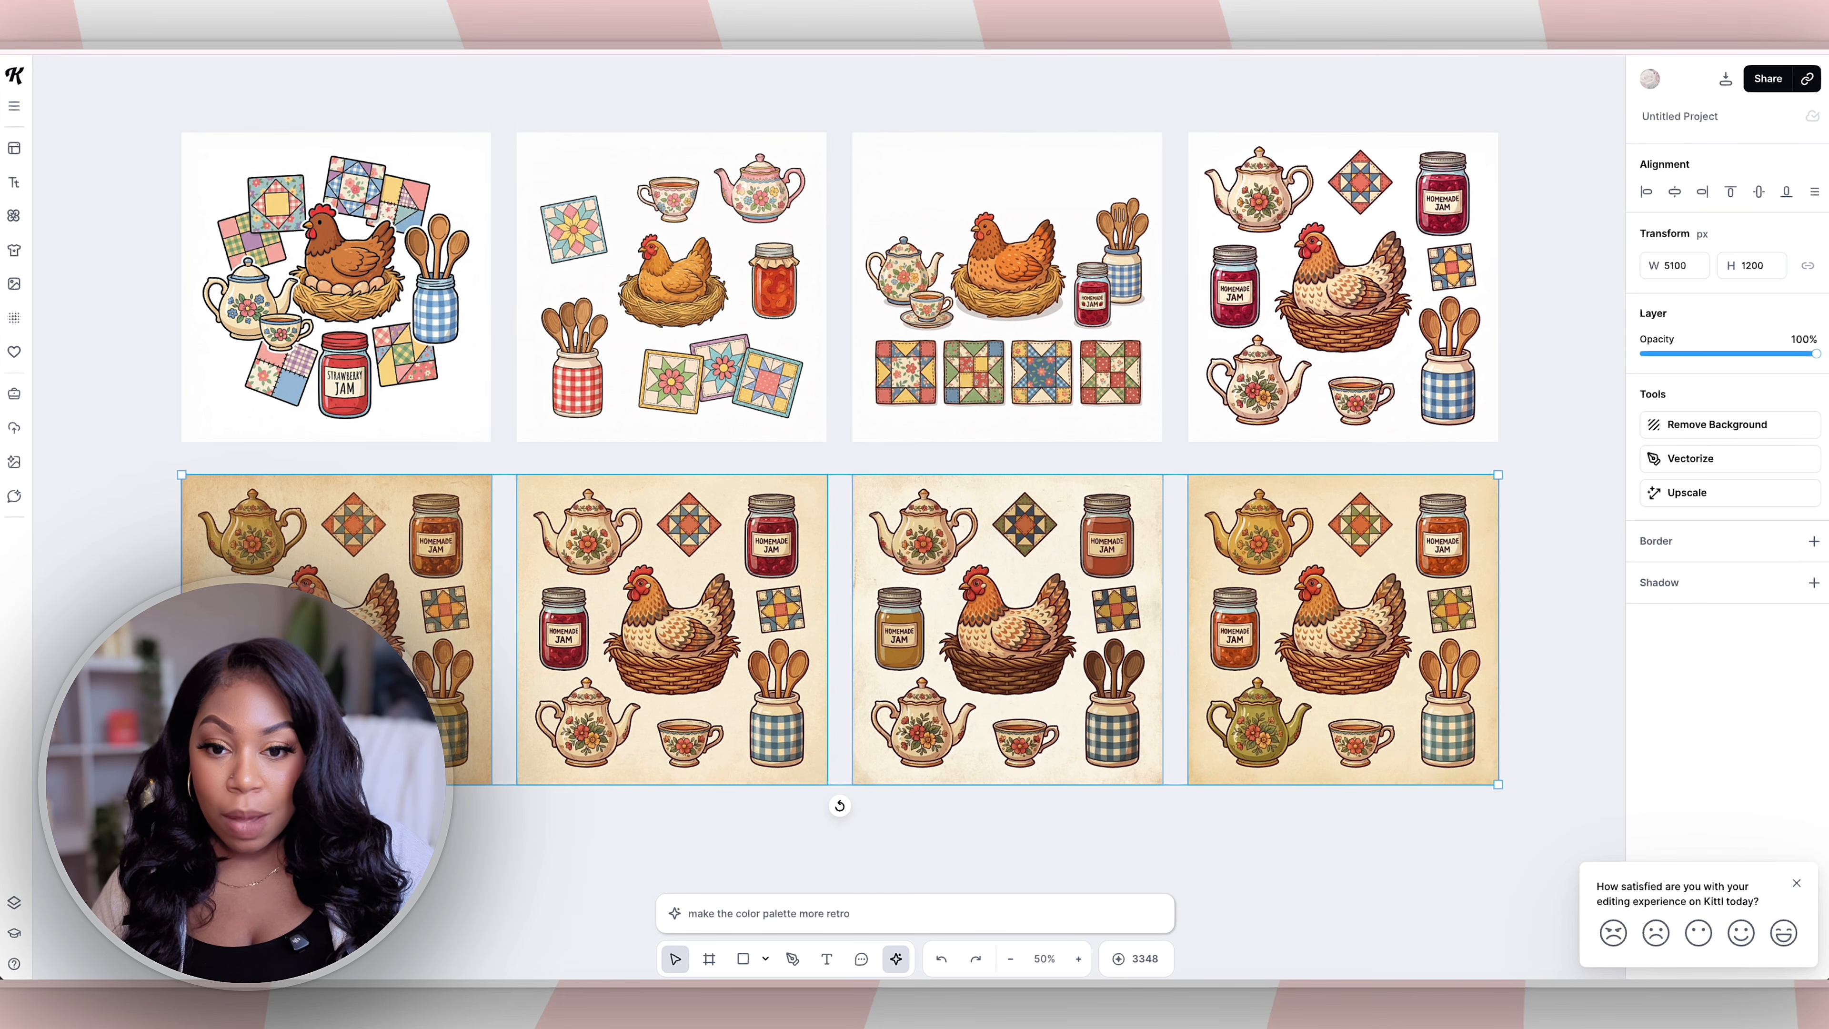
Step: Remove the retro versions from the remix references and remix the original two-teapot collage with the prompt "make it more cartoon style"
left_click(915, 913)
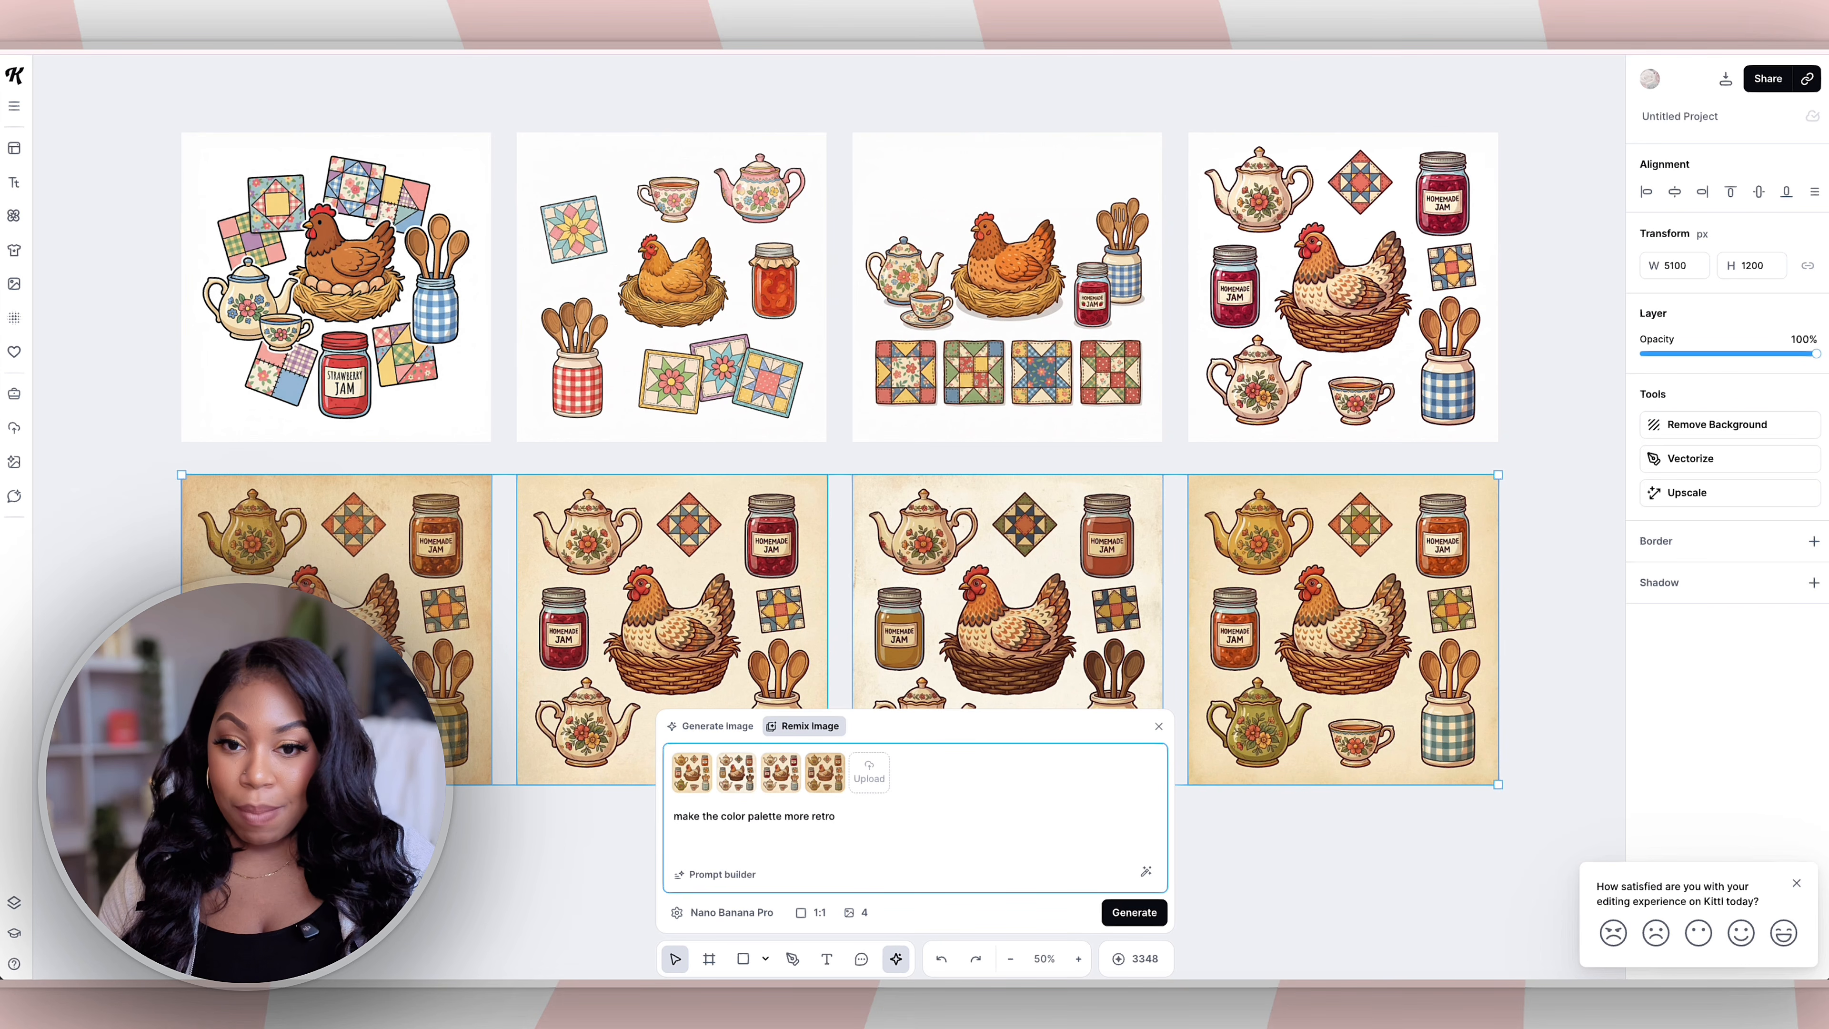
left_click(834, 764)
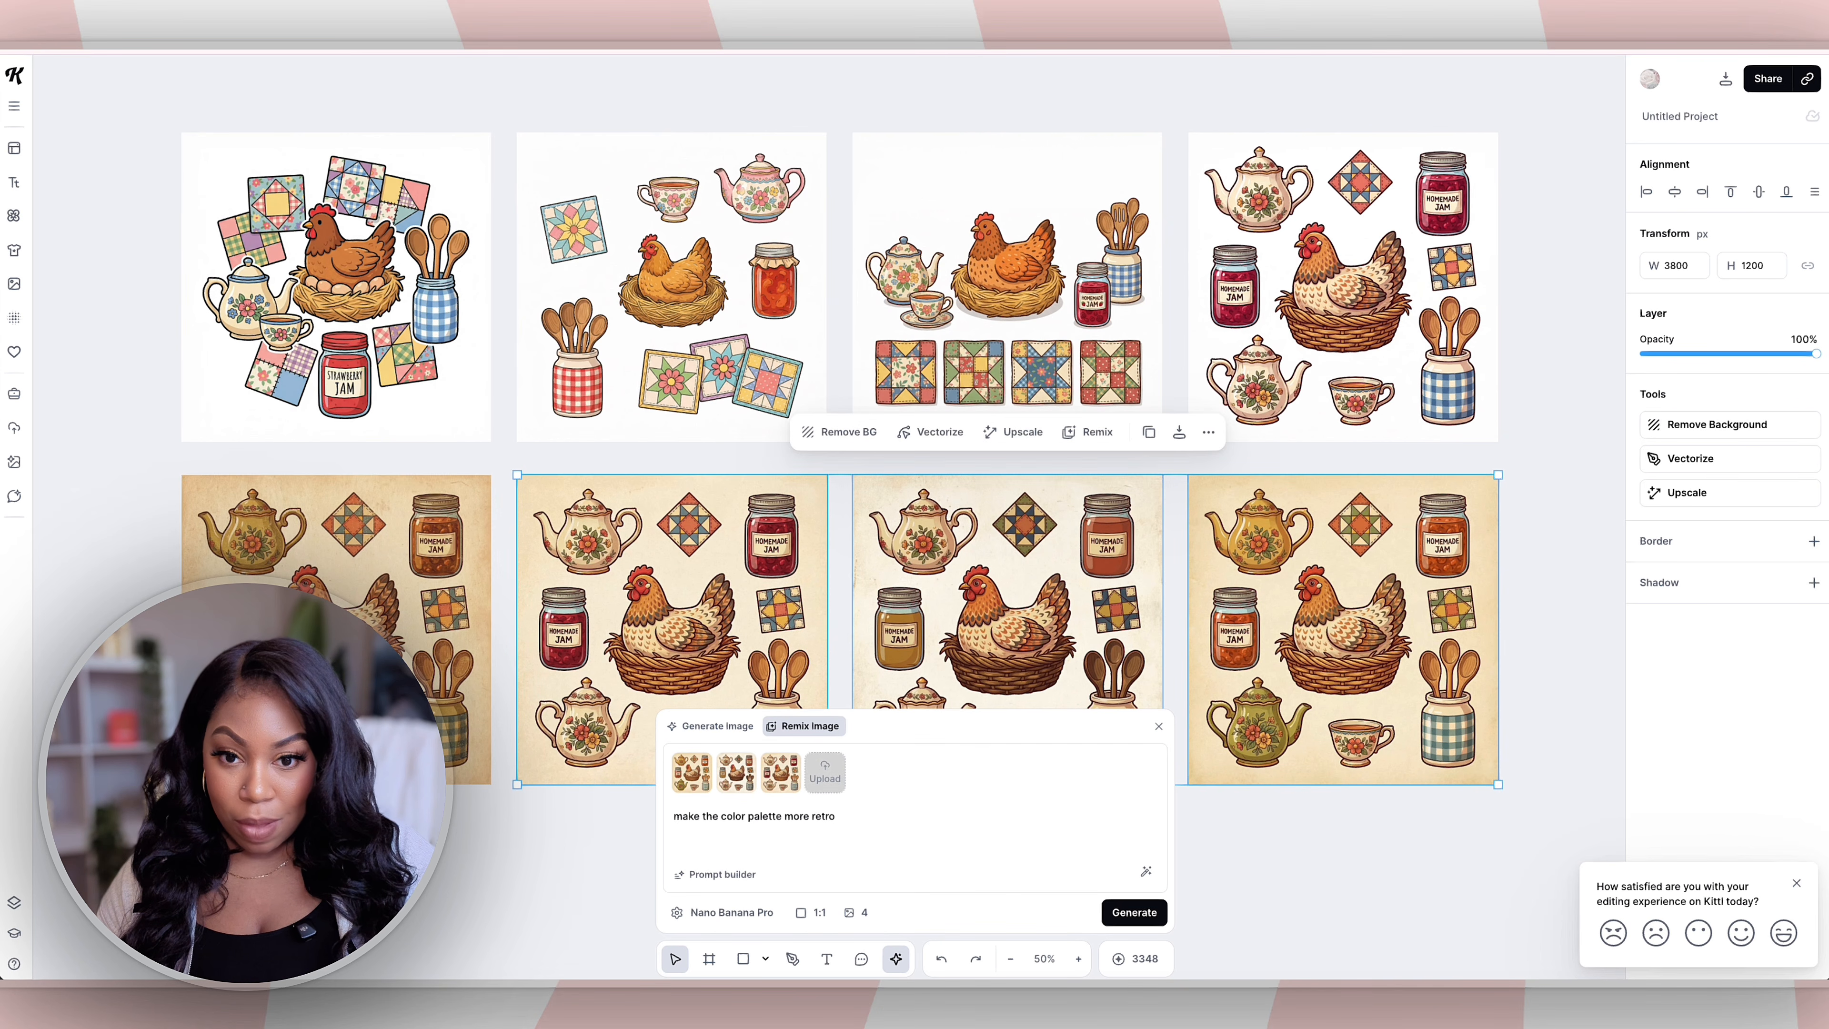
left_click(789, 763)
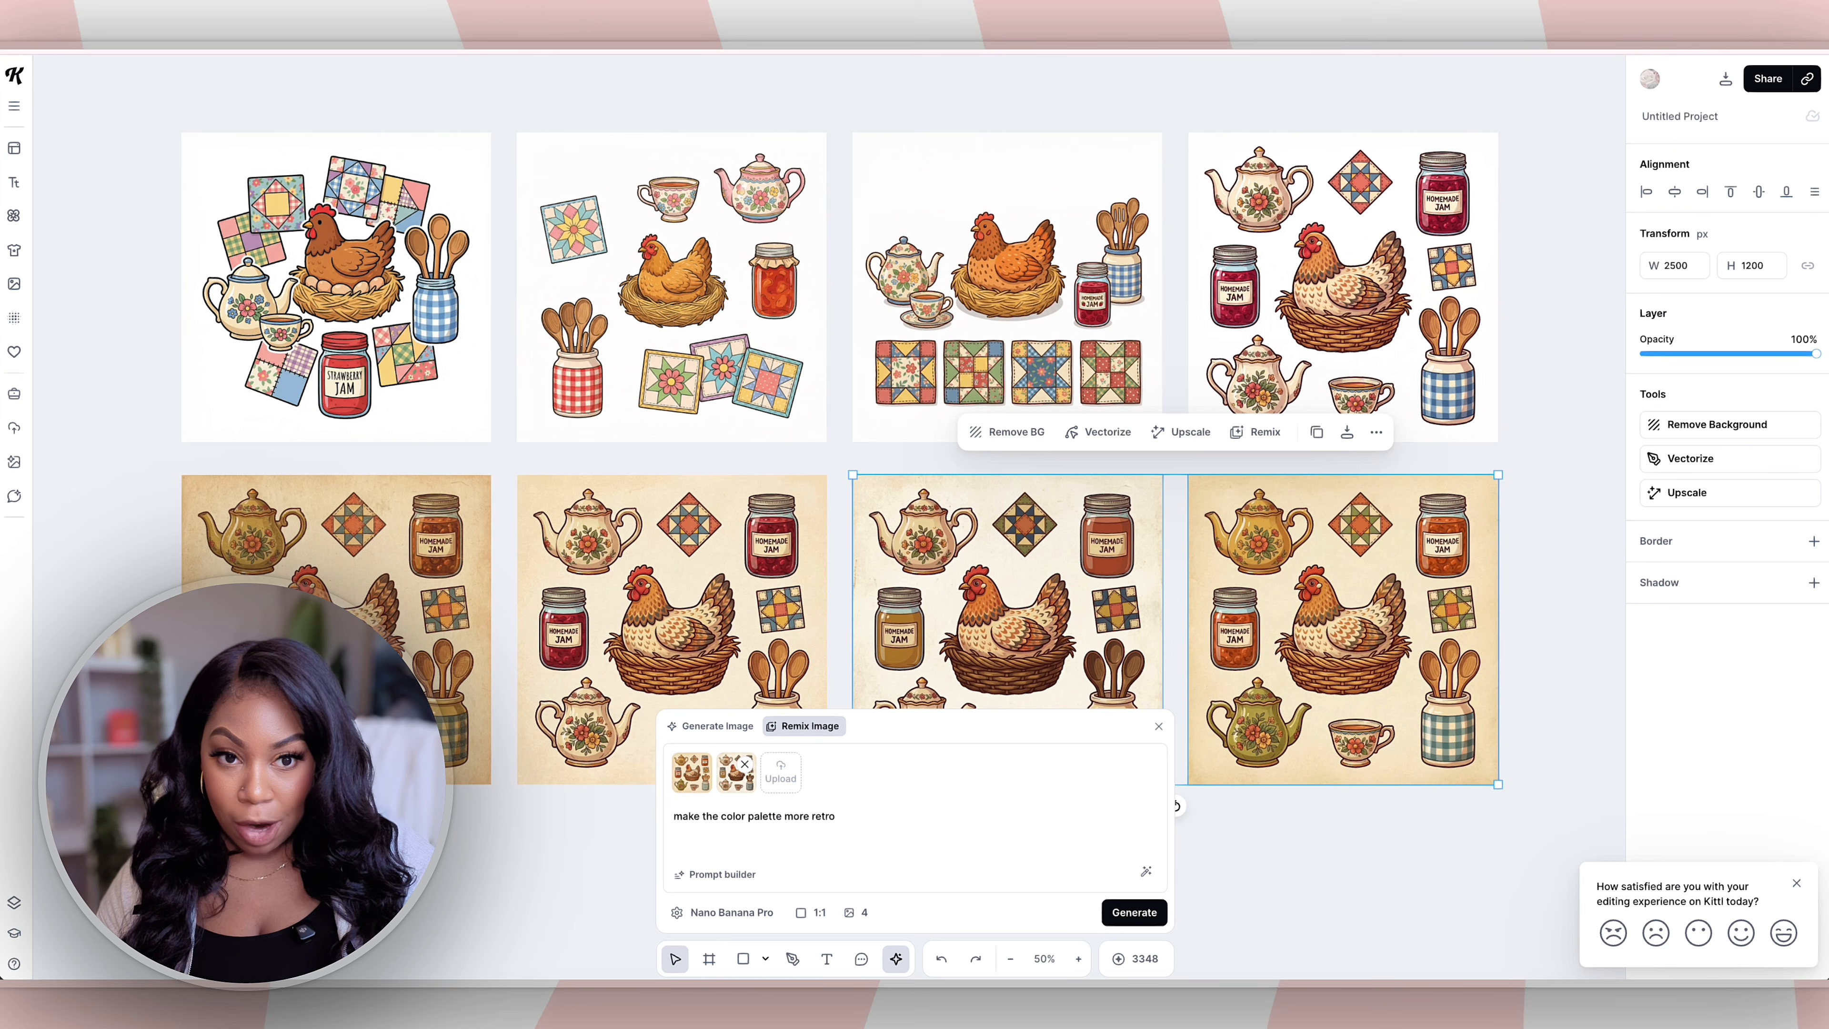
left_click(744, 764)
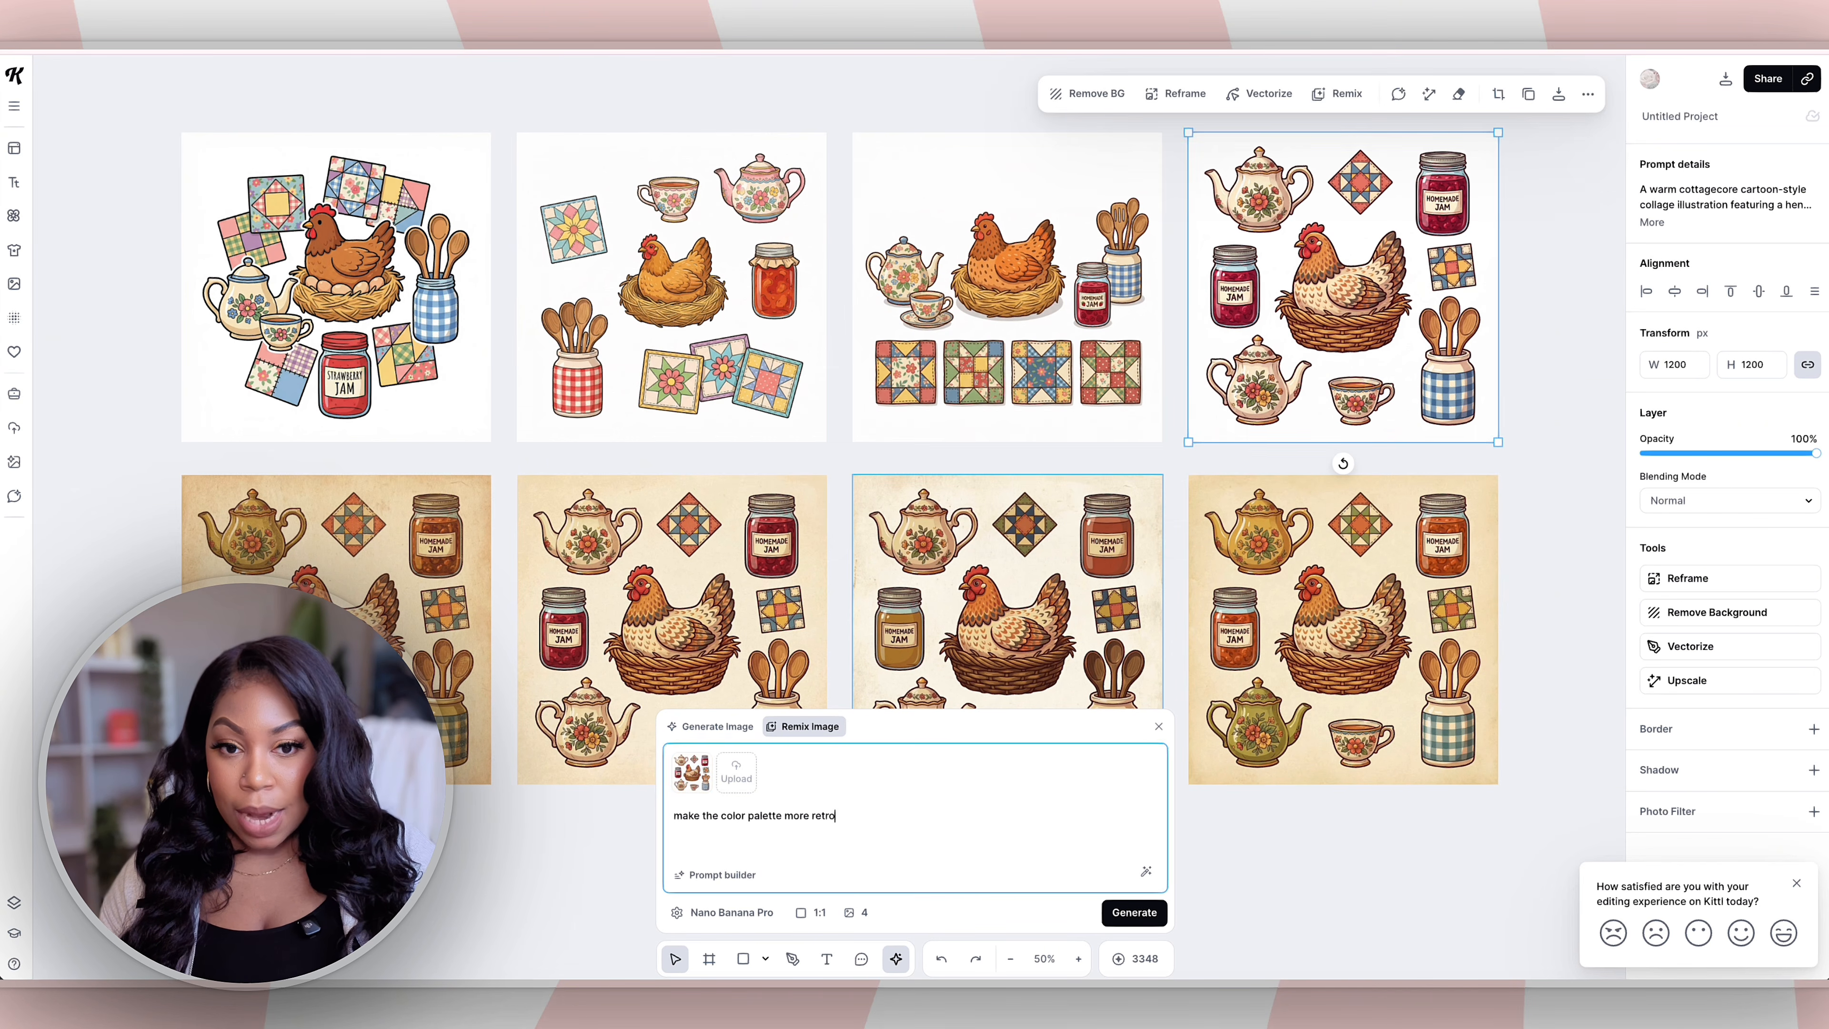
key("ctrl+a")
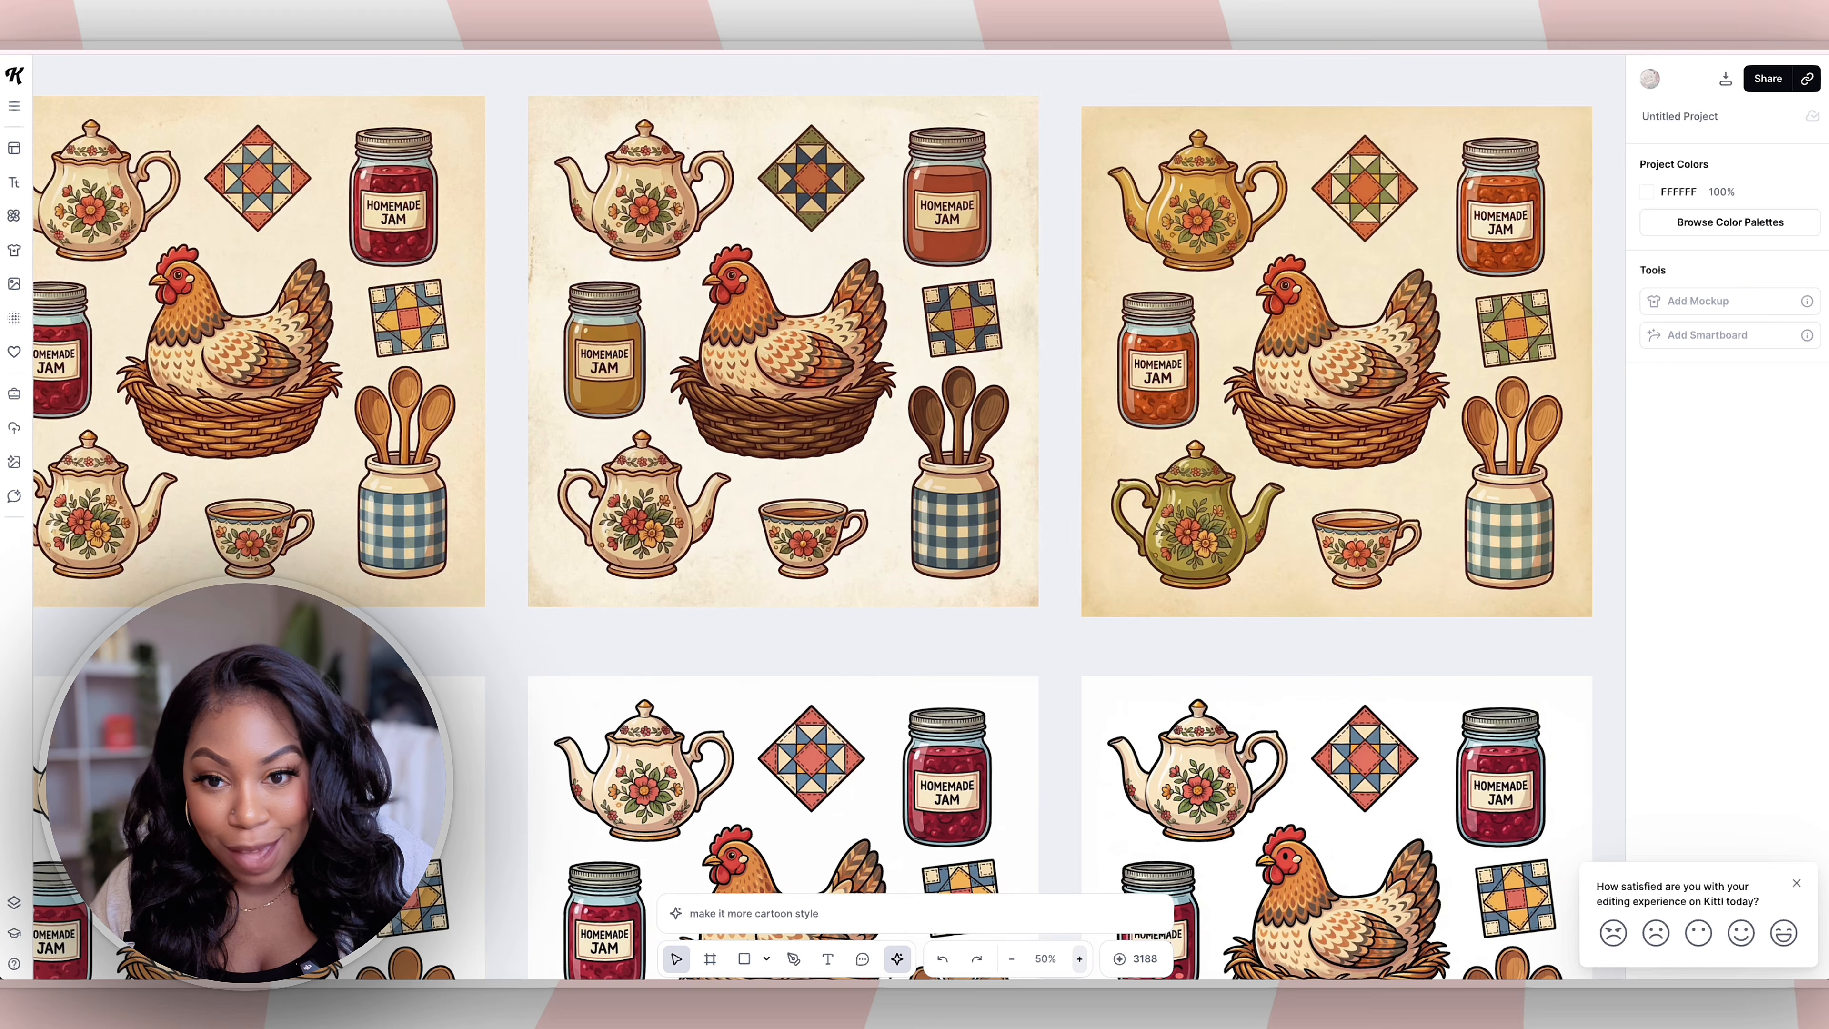
left_click(1079, 958)
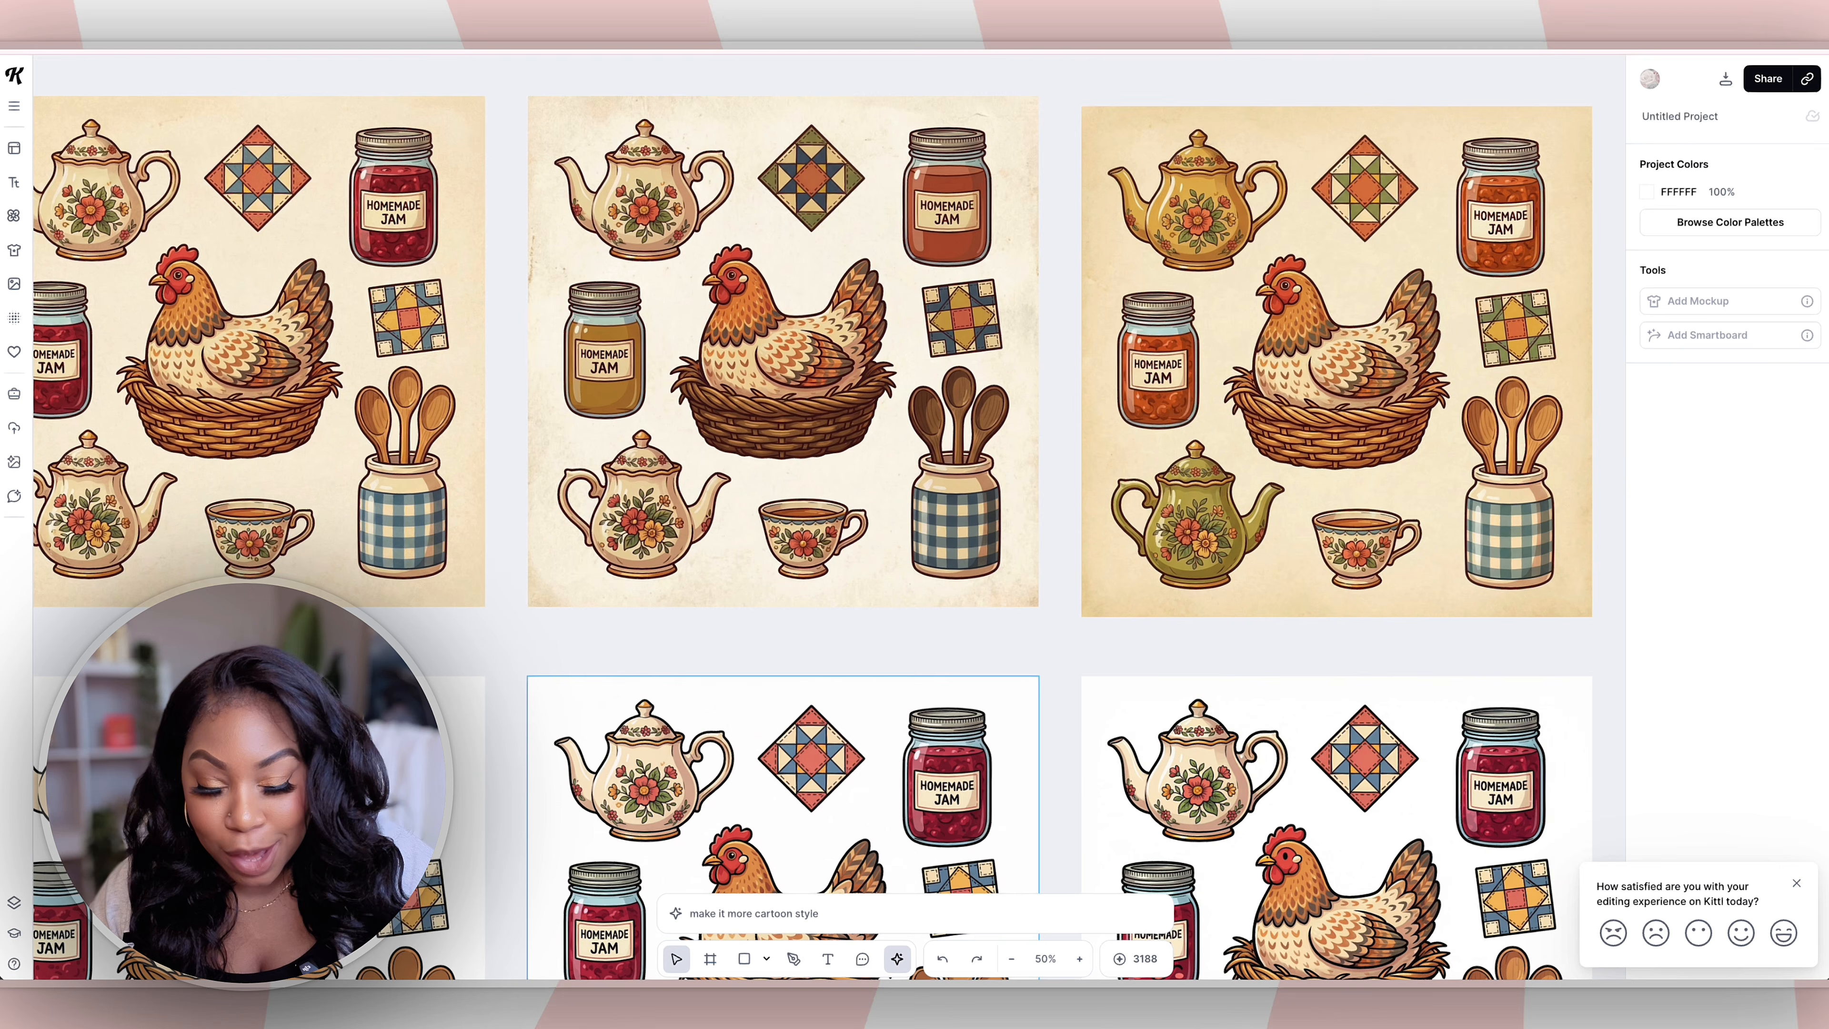
Step: Compare the cartoon versions and remix the one with smiling faces on the teacup and utensil jar using the prompt "make the hen wearing oversized sunglasses"
scroll(812, 517, "down", 5)
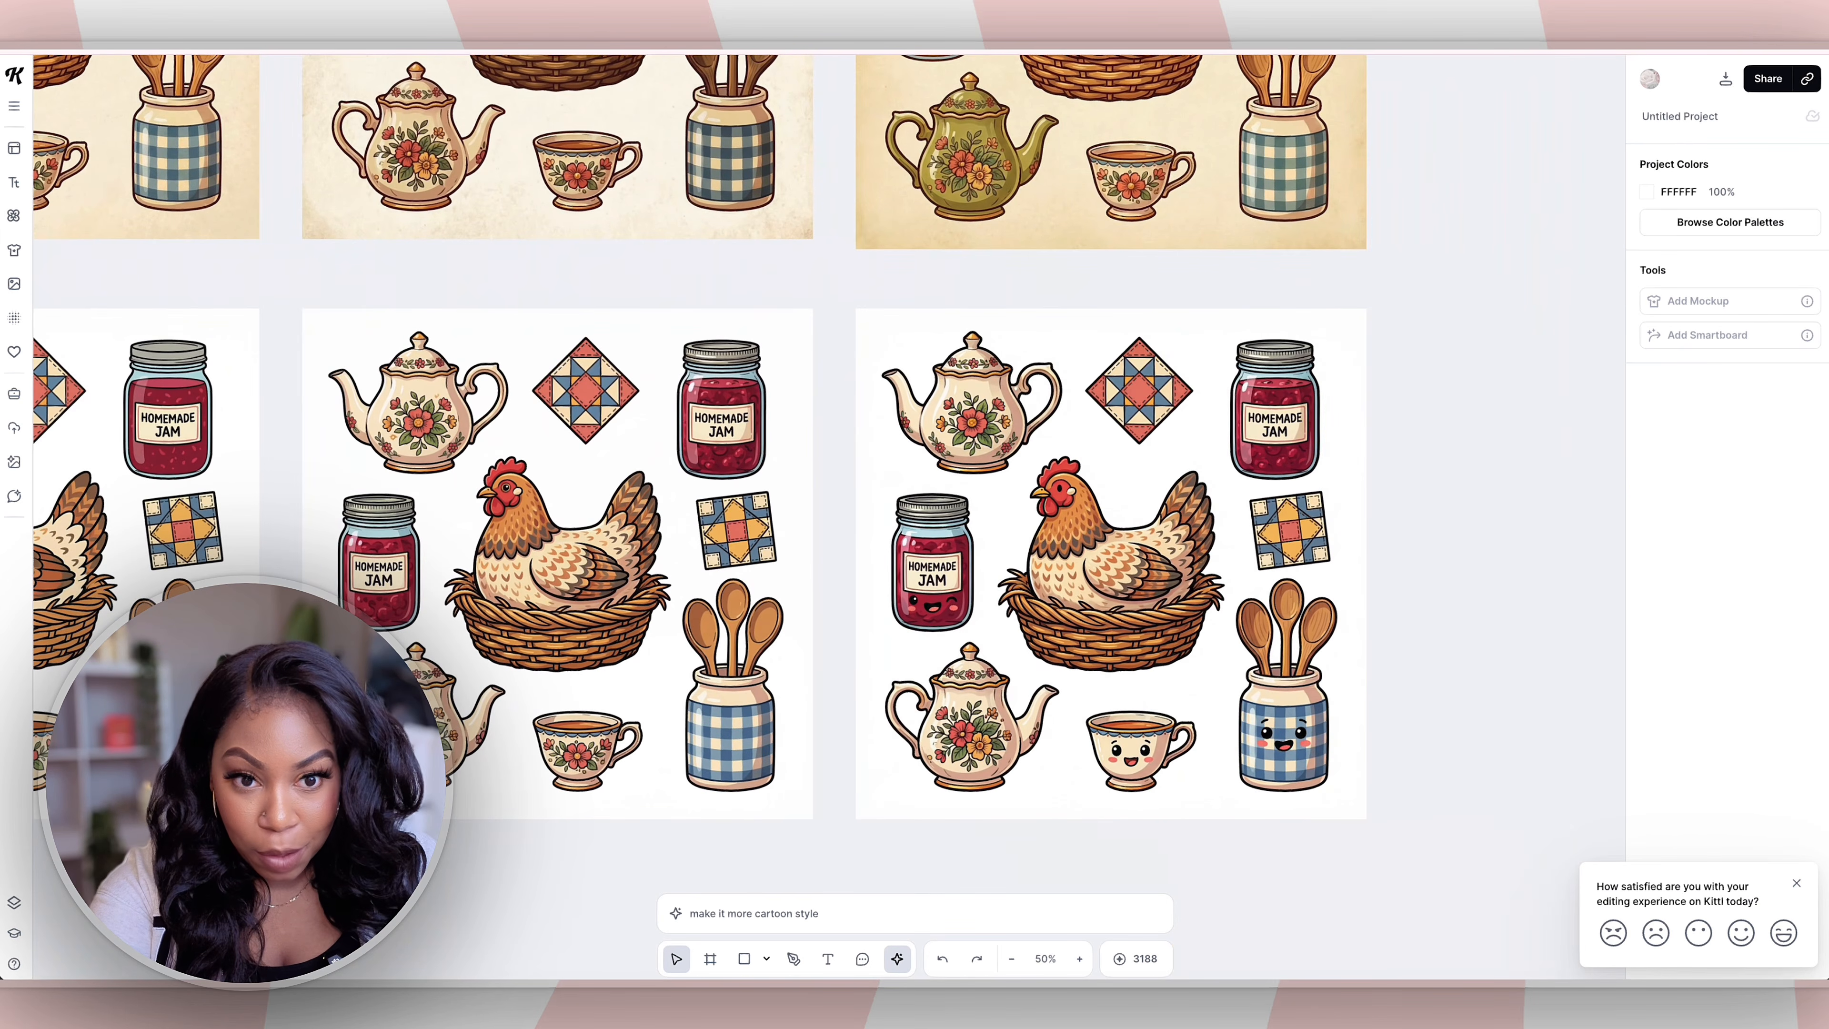
scroll(828, 504, "left", 6)
scroll(828, 504, "up", 2)
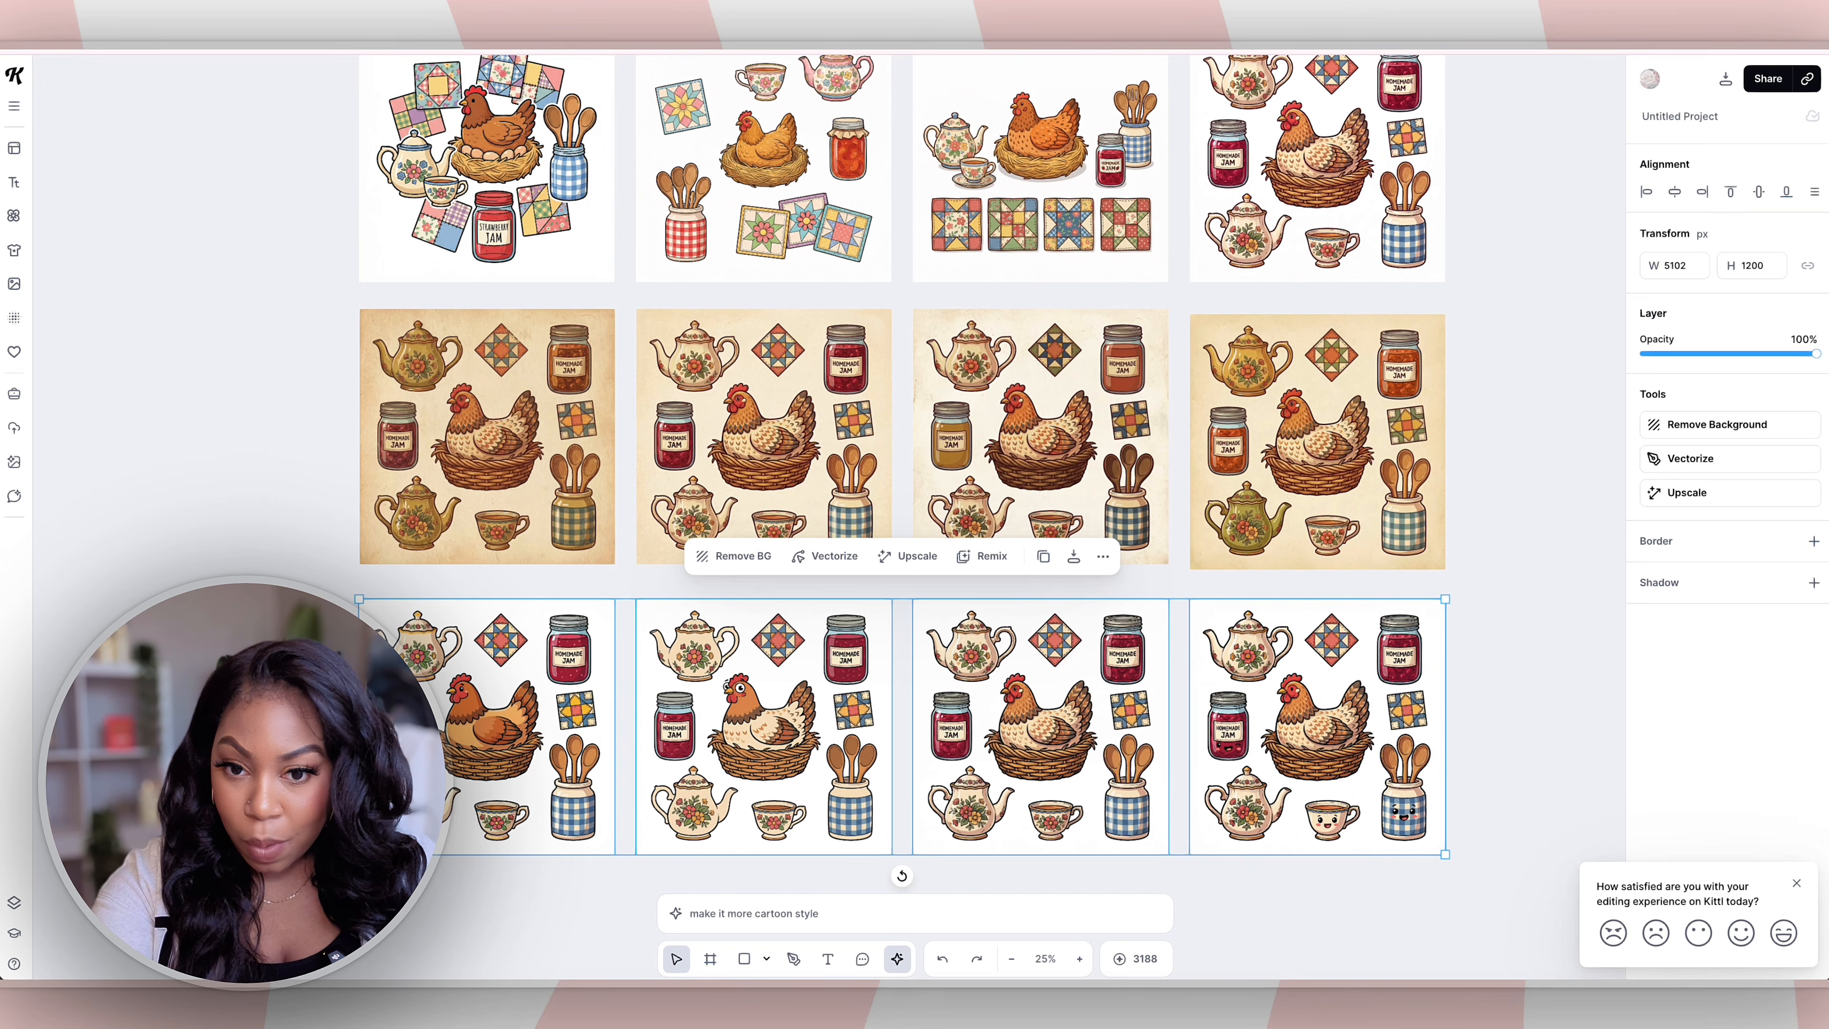
key("Escape")
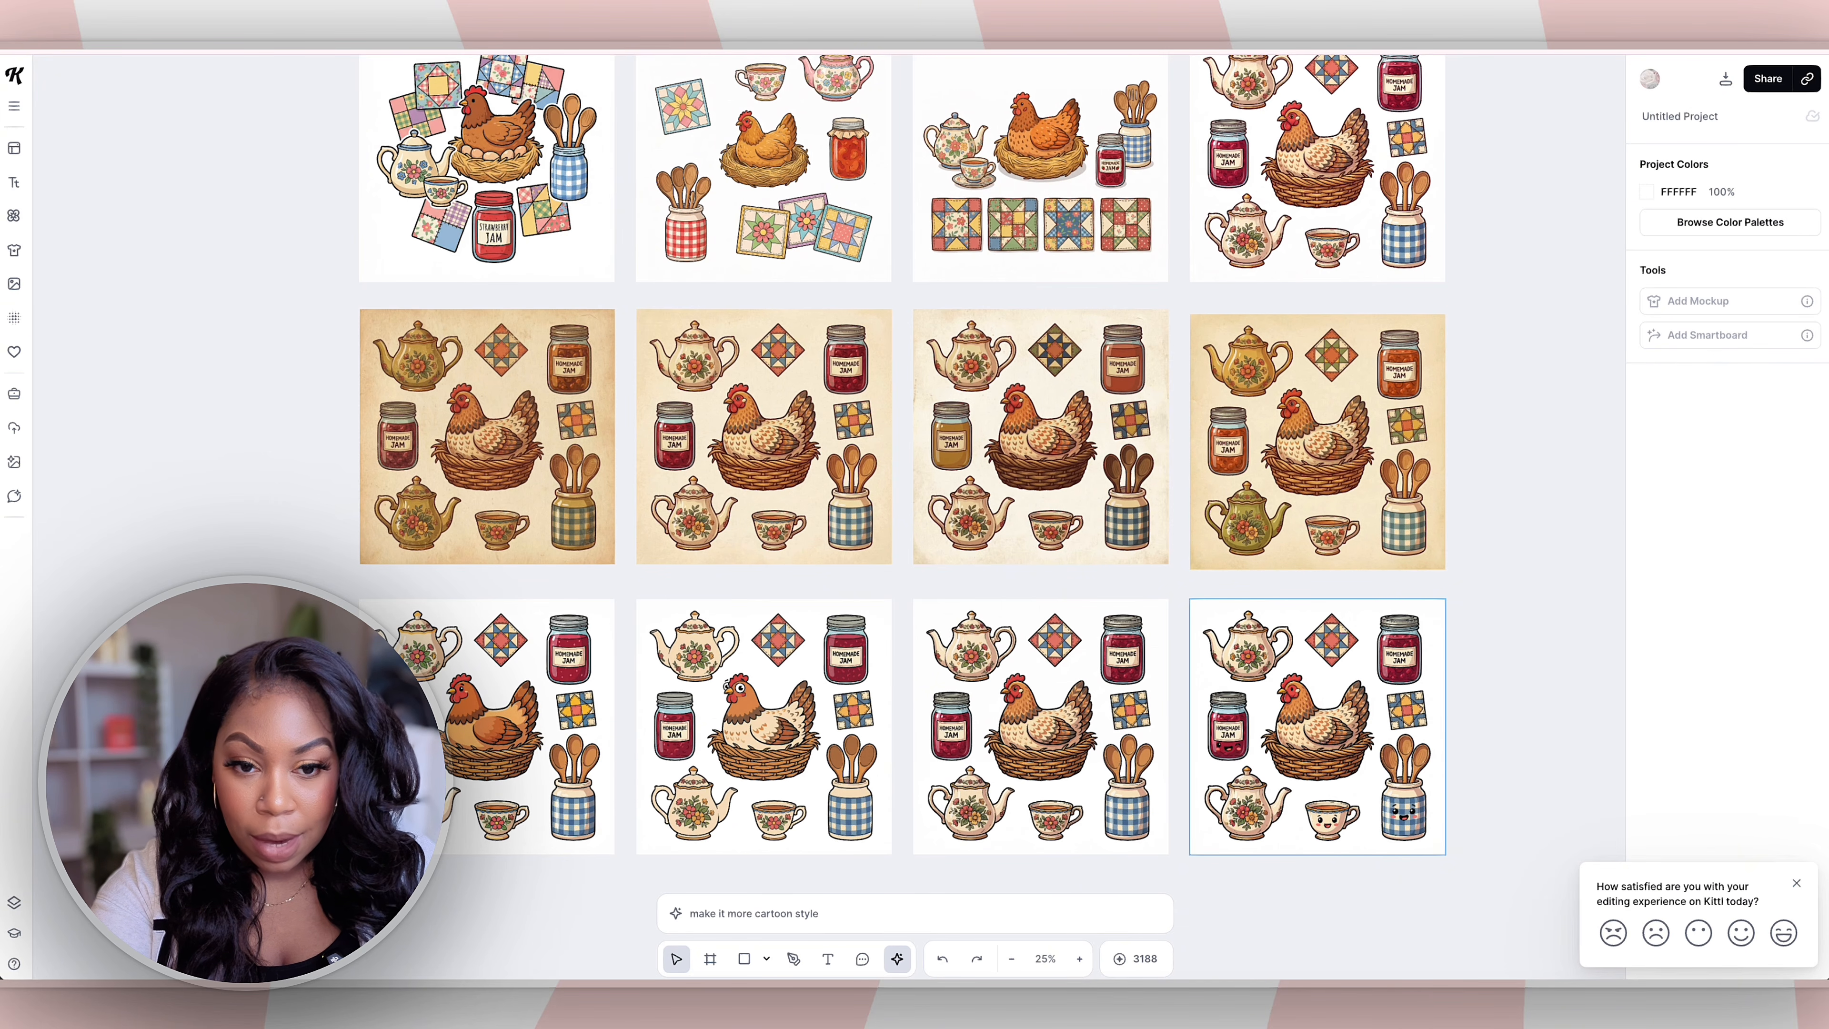
left_click(1317, 726)
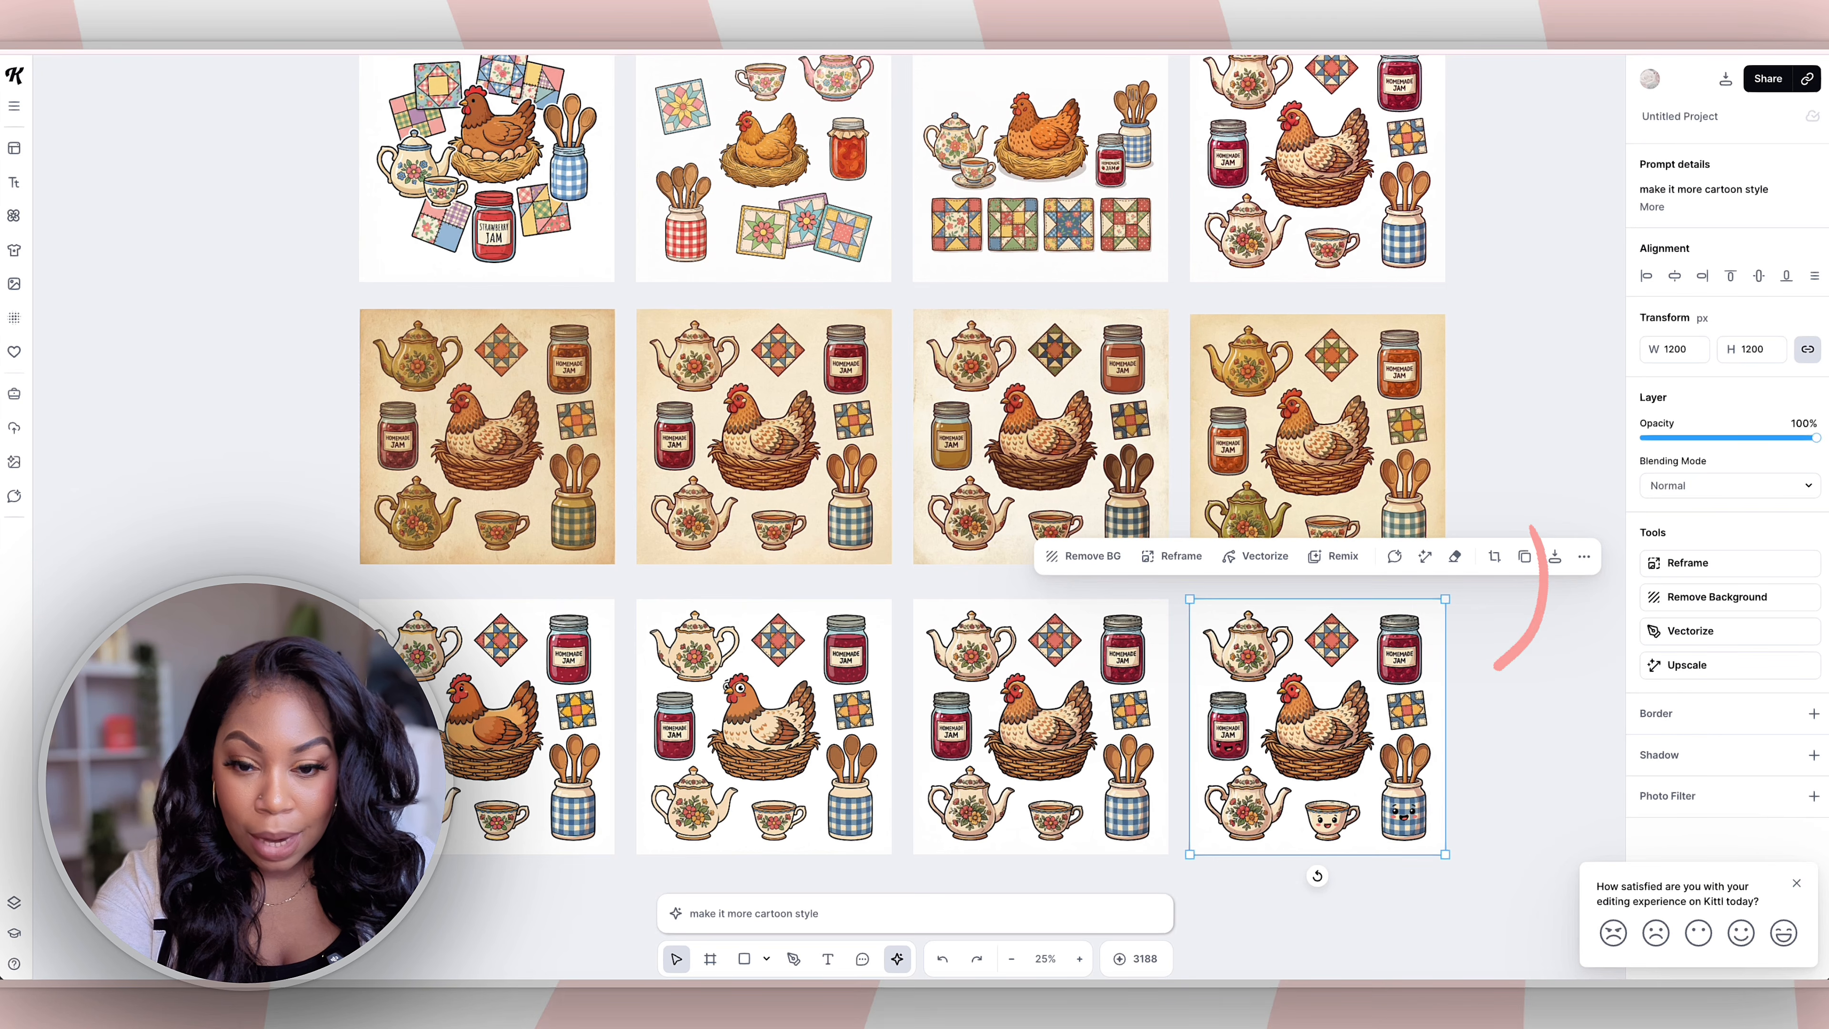
left_click(914, 913)
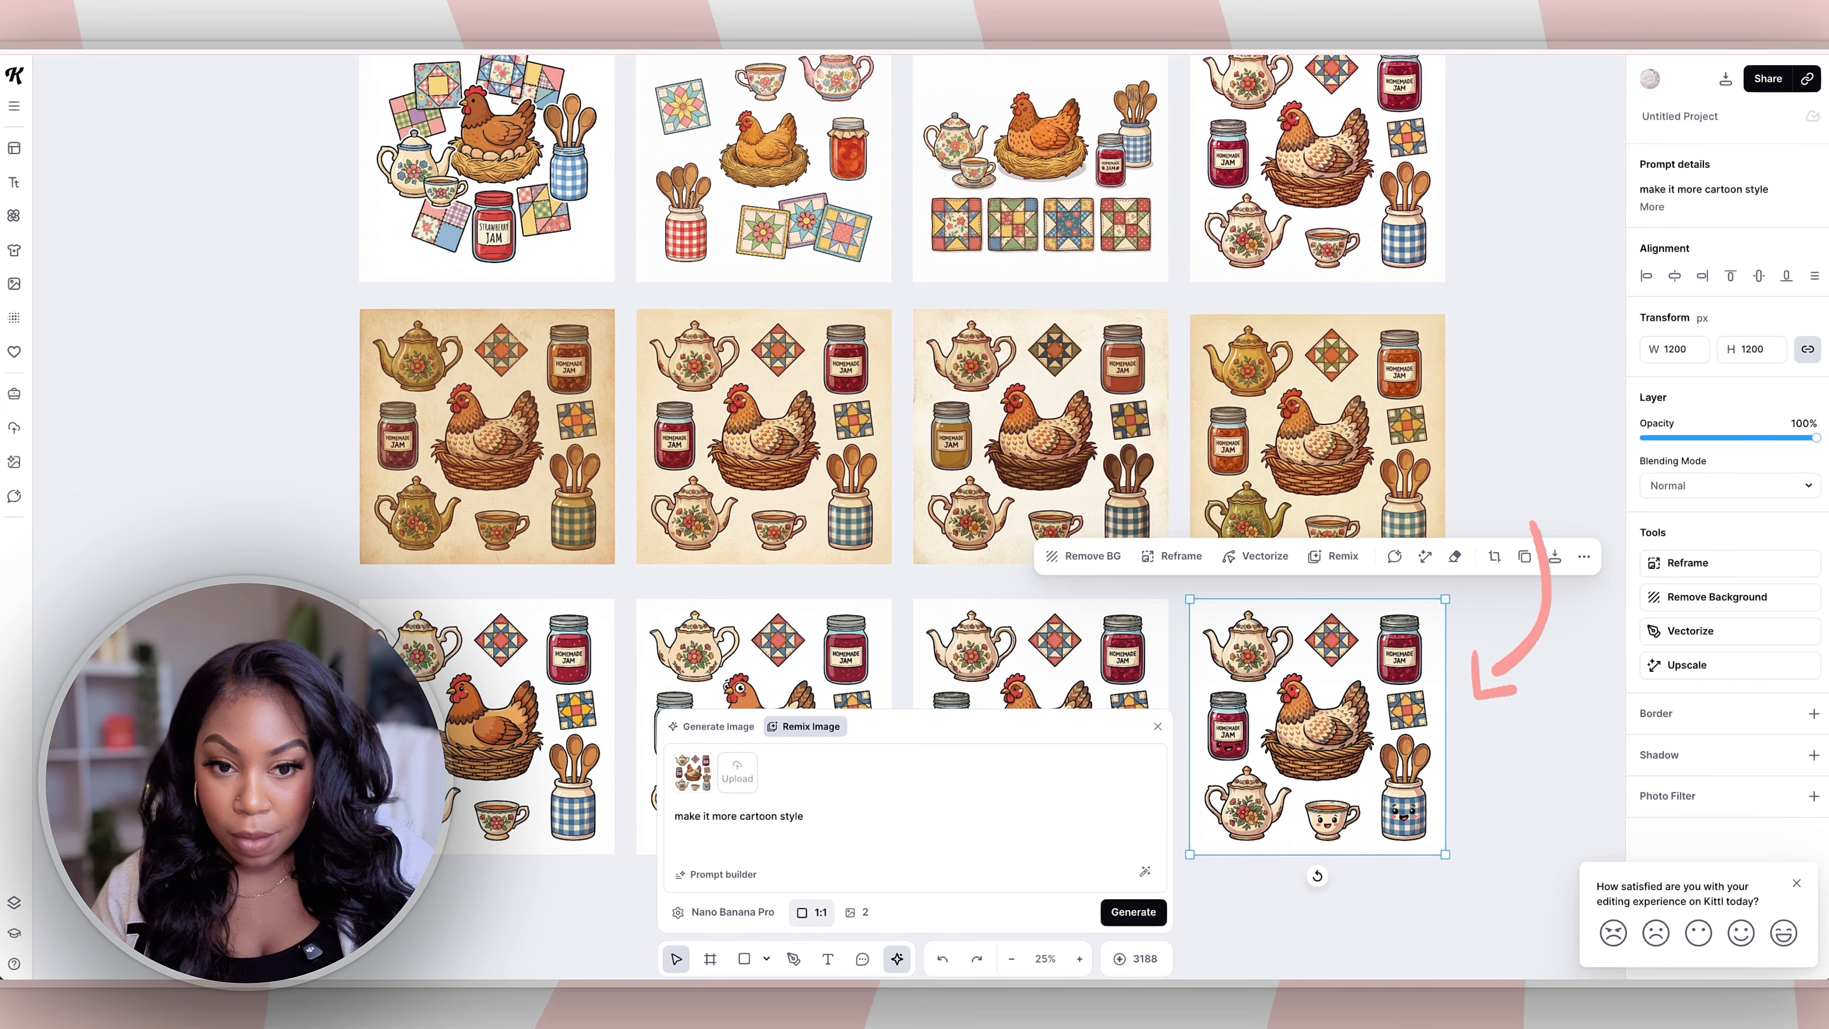
triple_click(738, 816)
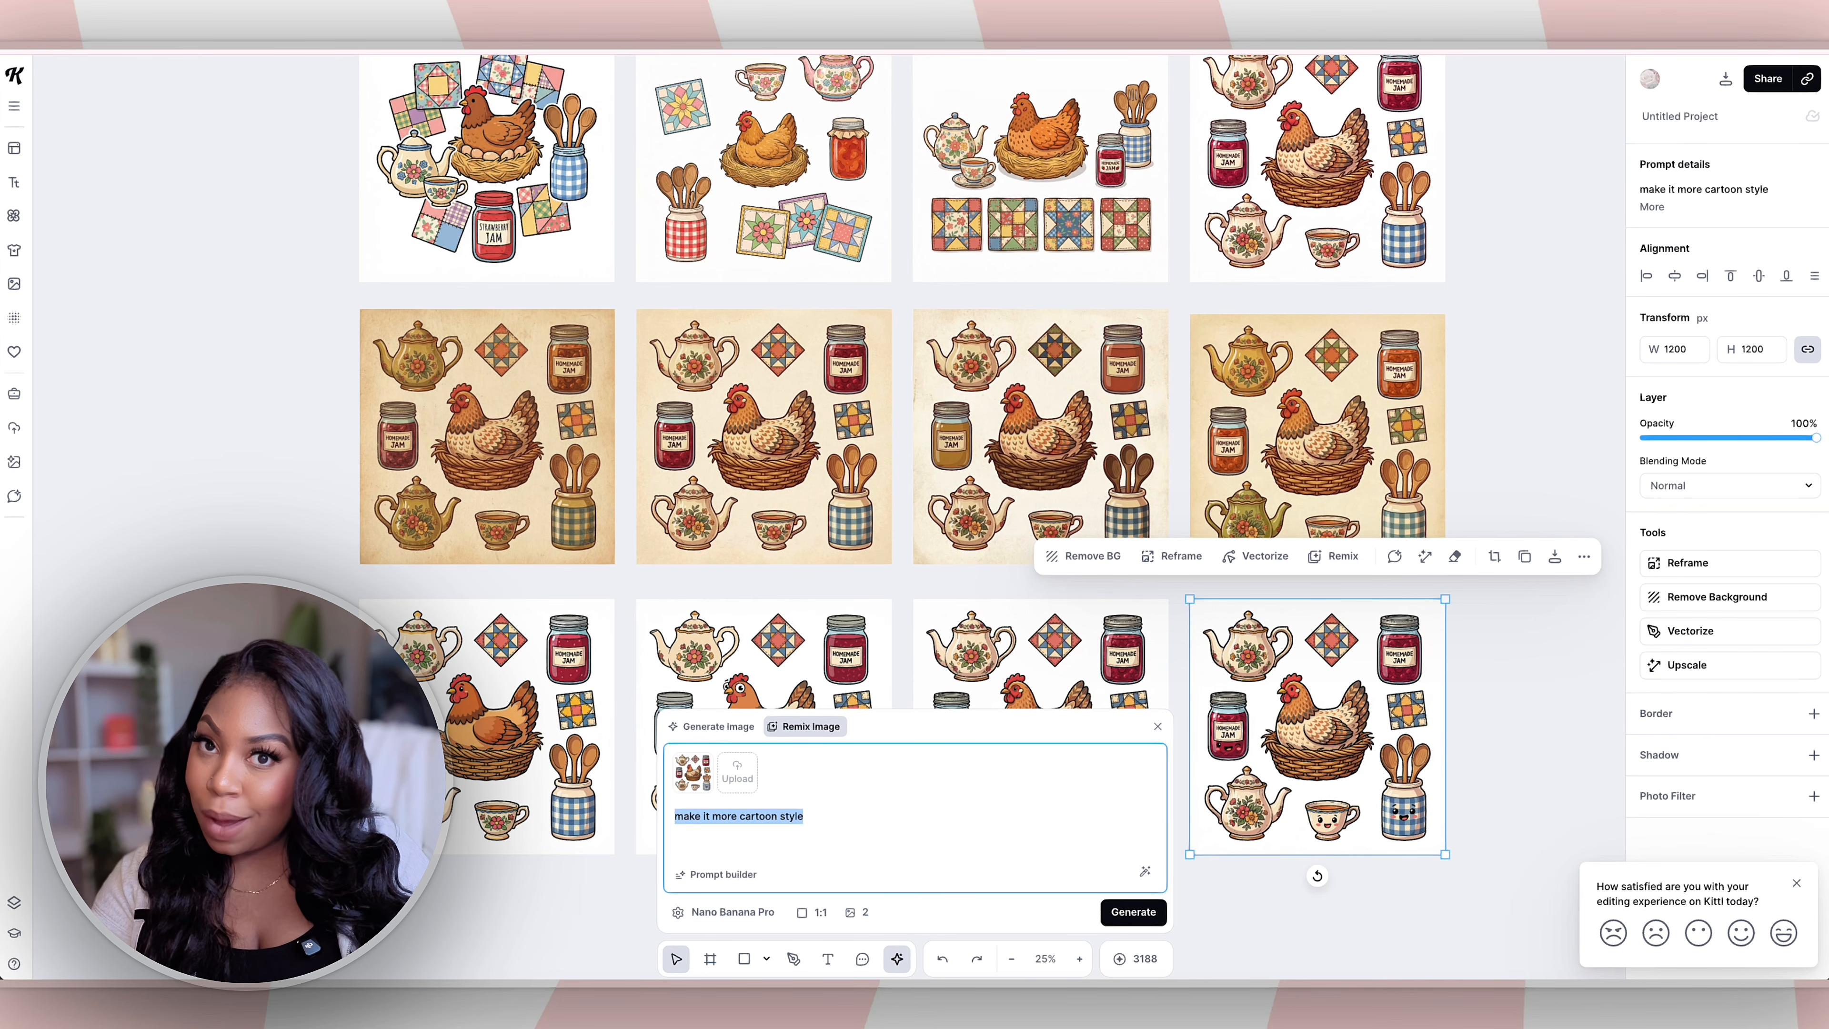
type("make the hen wearing oversized sunglasses")
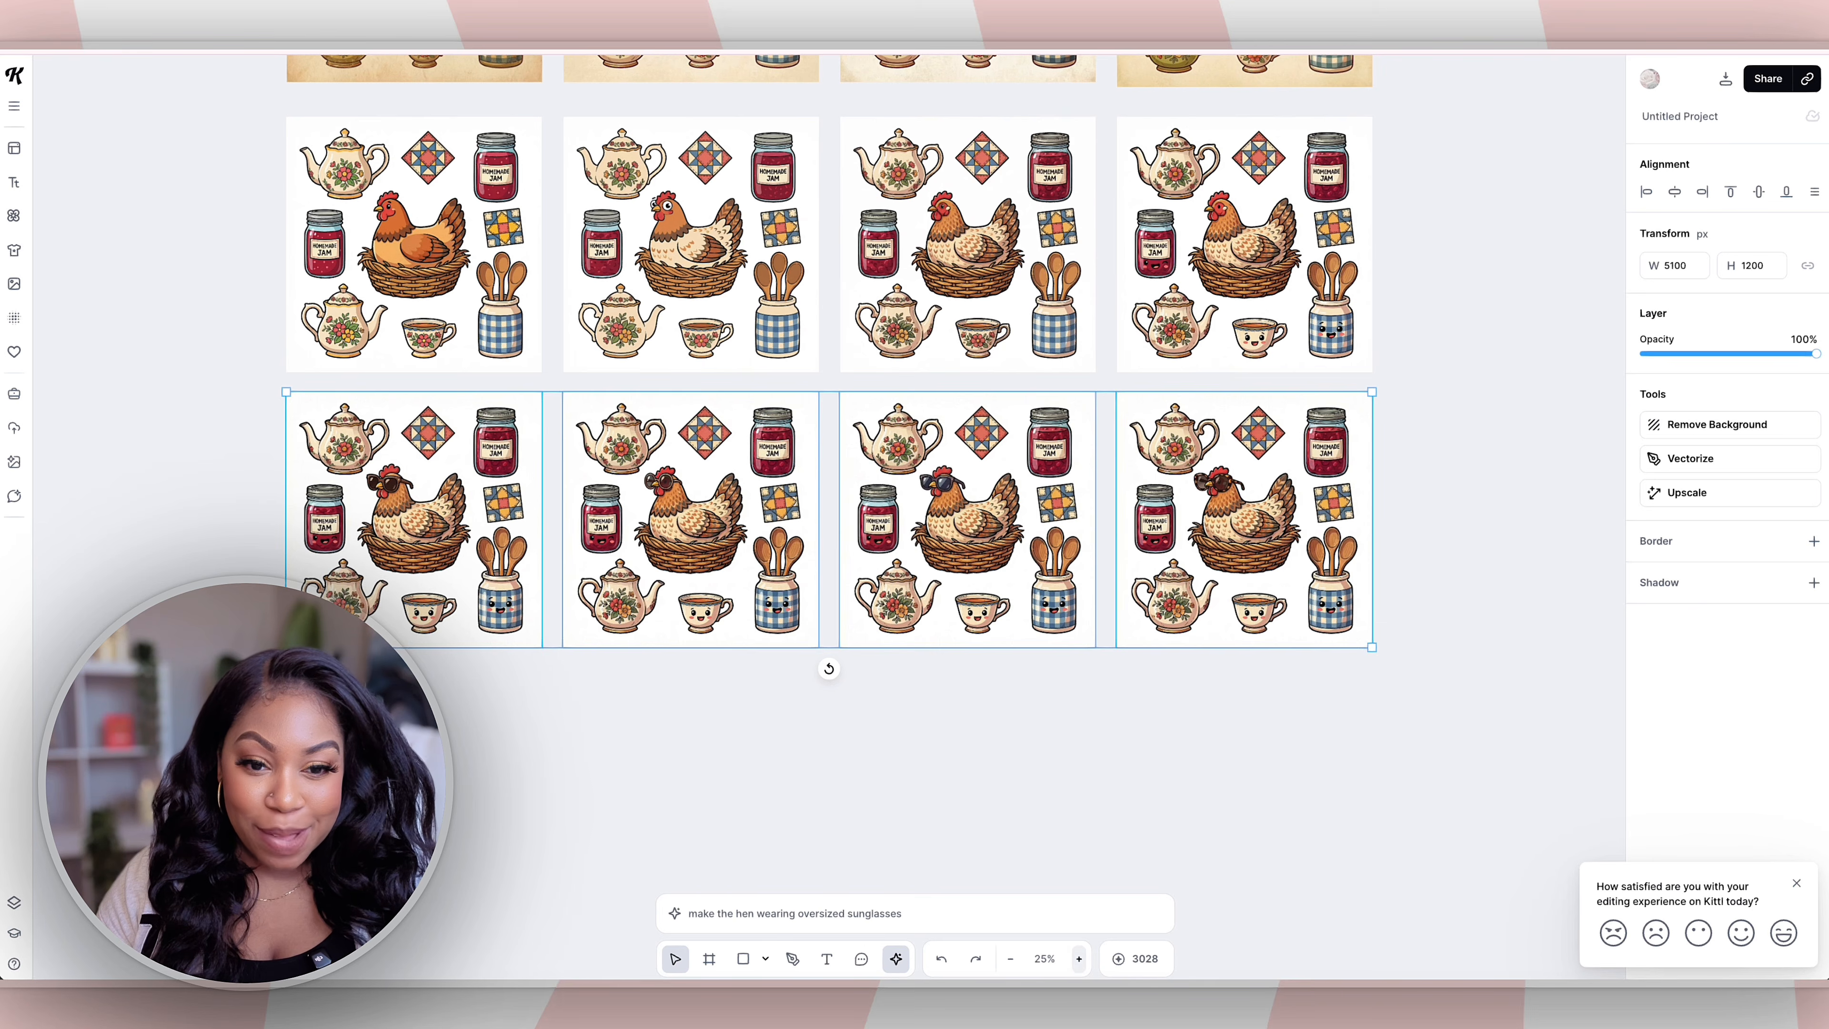
Step: Compare the four collages of the hen wearing sunglasses up close
left_click(1078, 958)
scroll(828, 516, "left", 6)
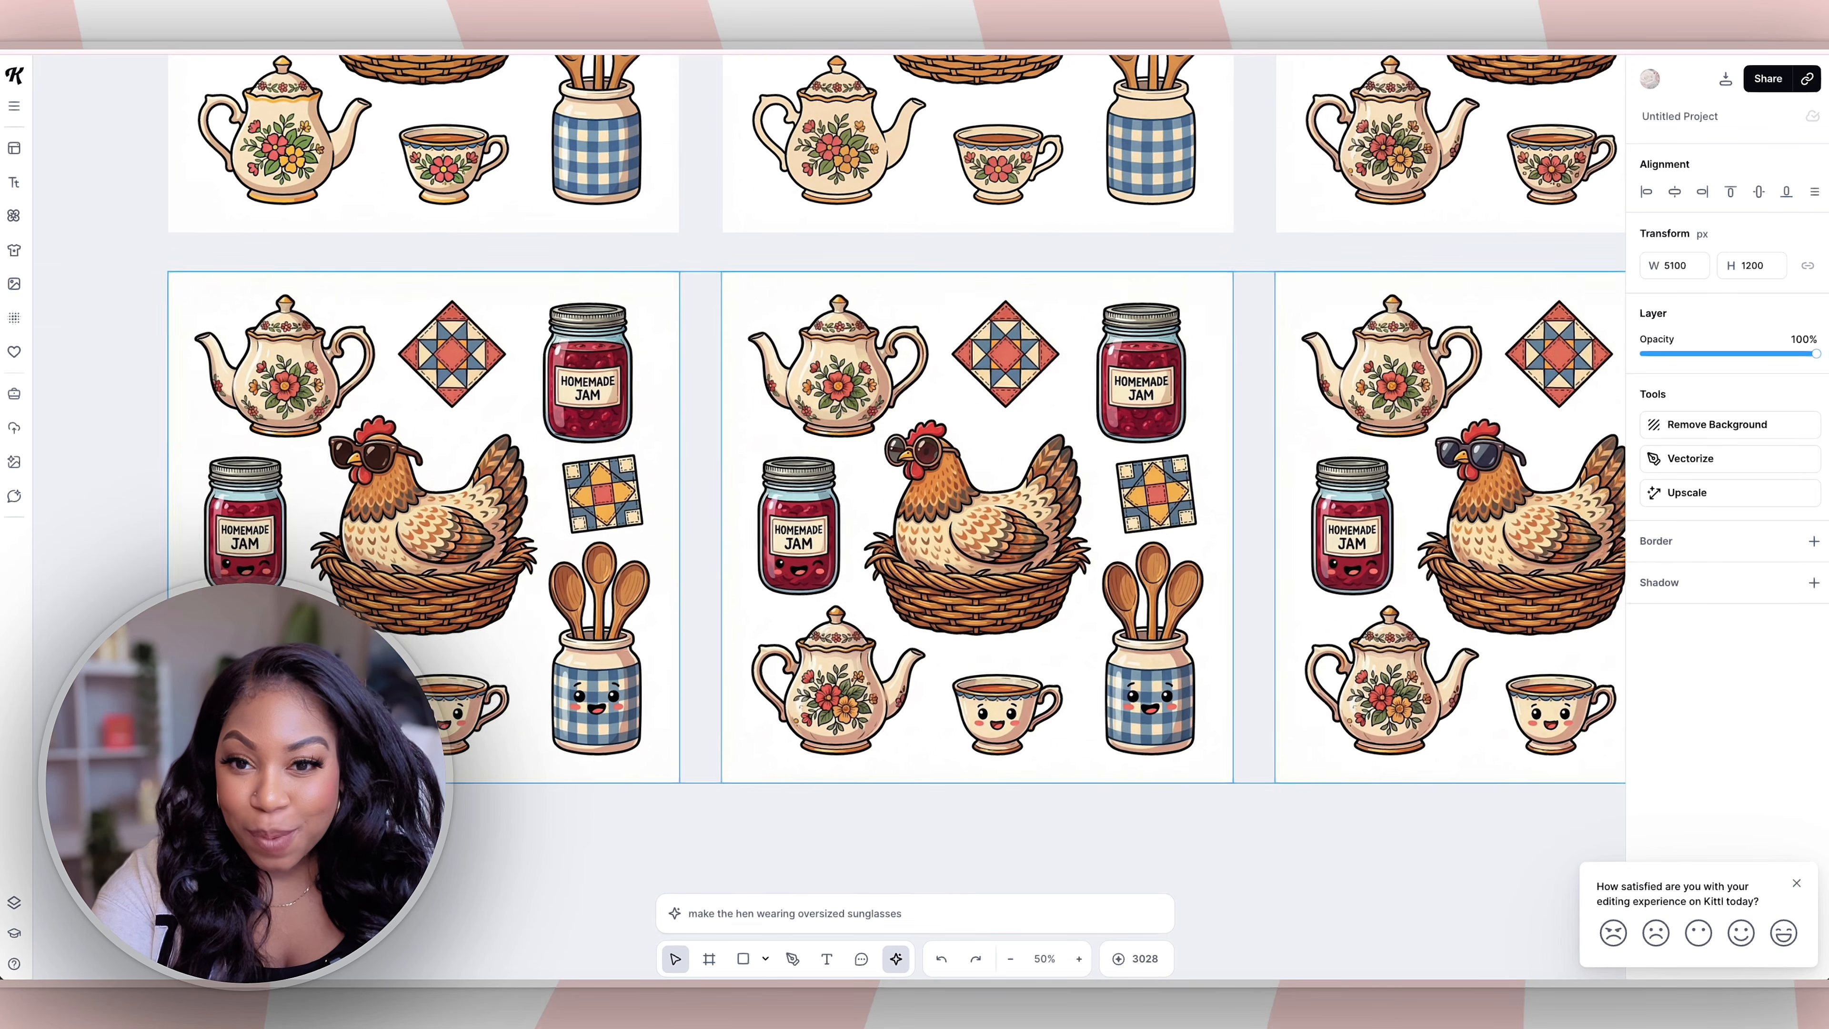
key("Escape")
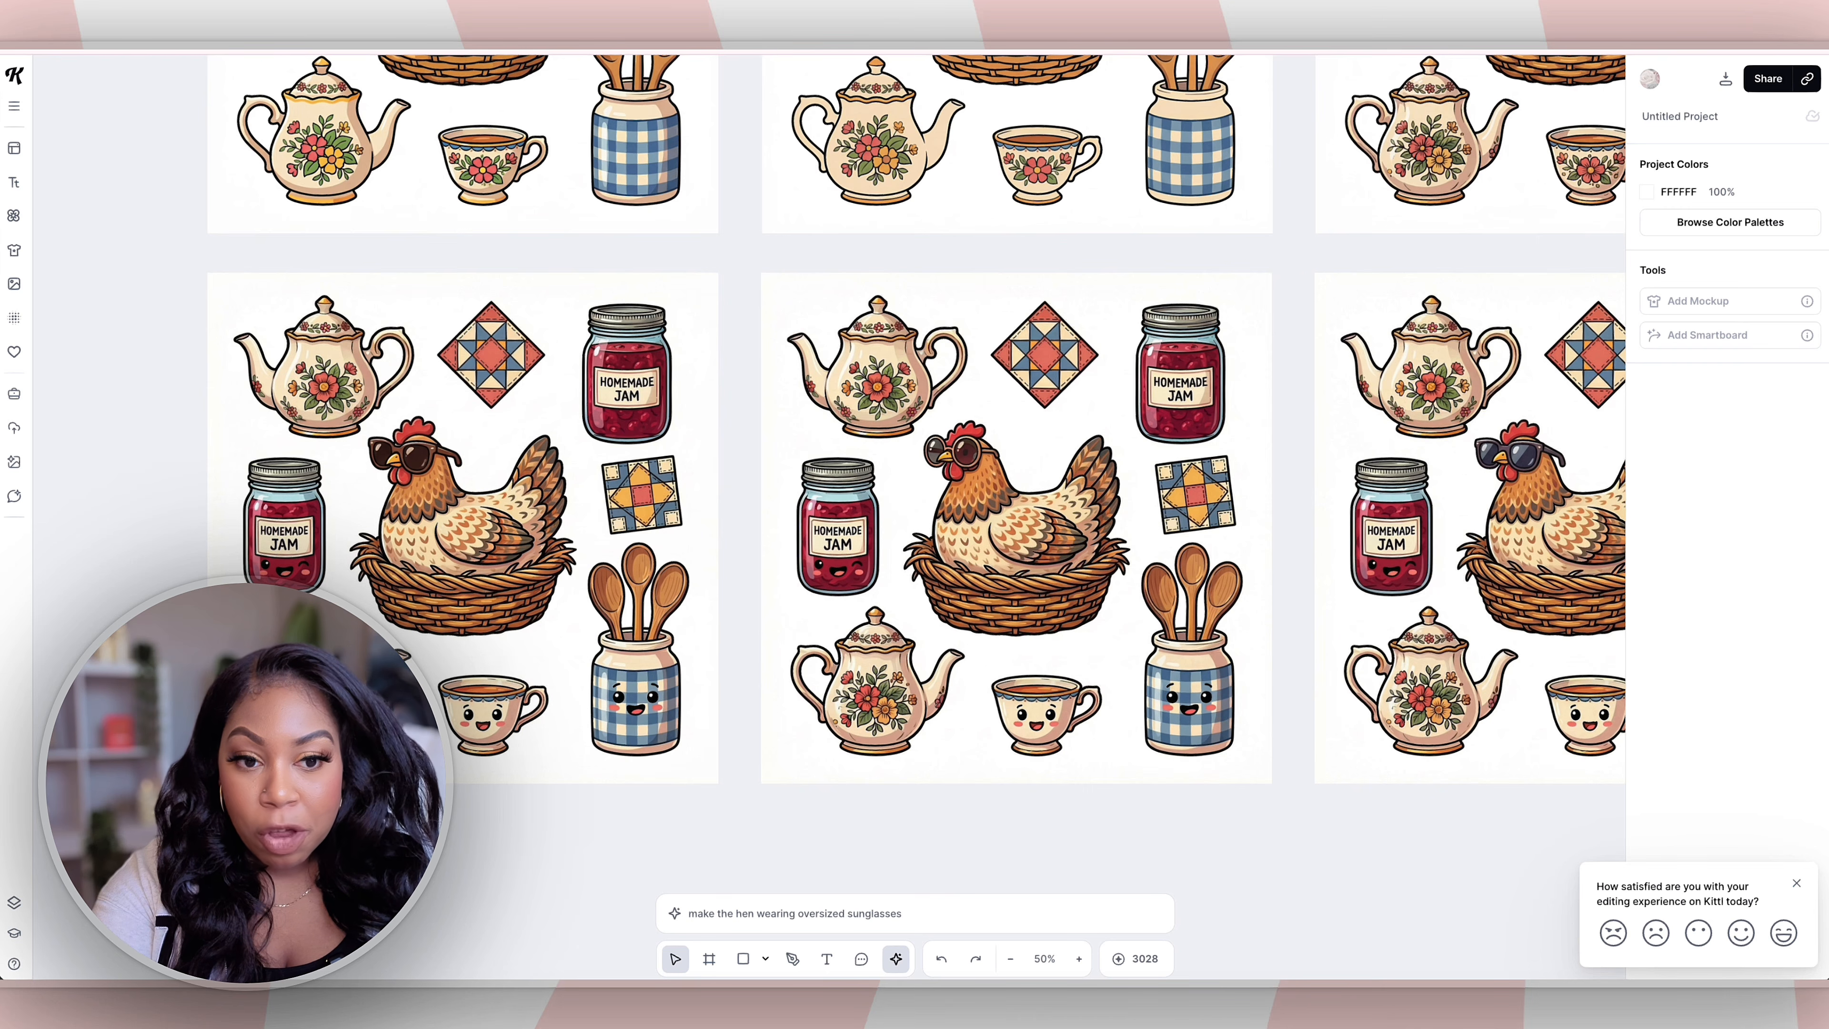
scroll(828, 515, "right", 10)
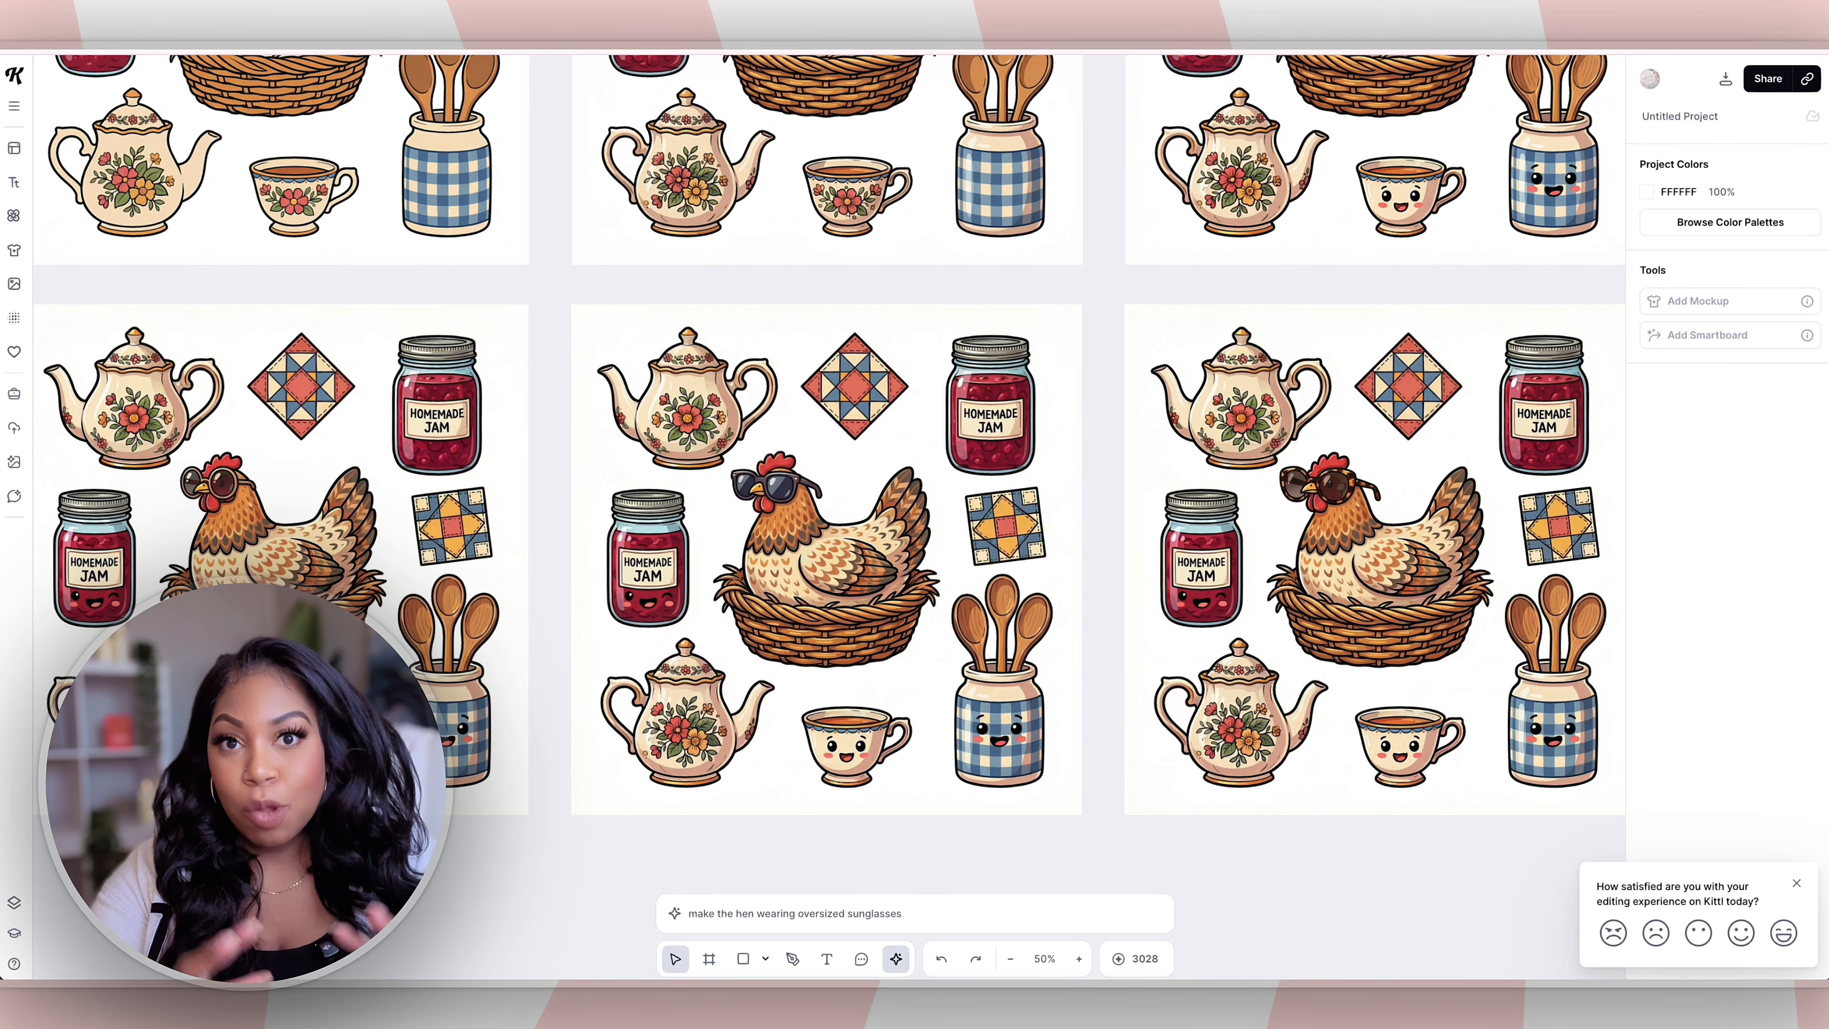
scroll(828, 515, "right", 4)
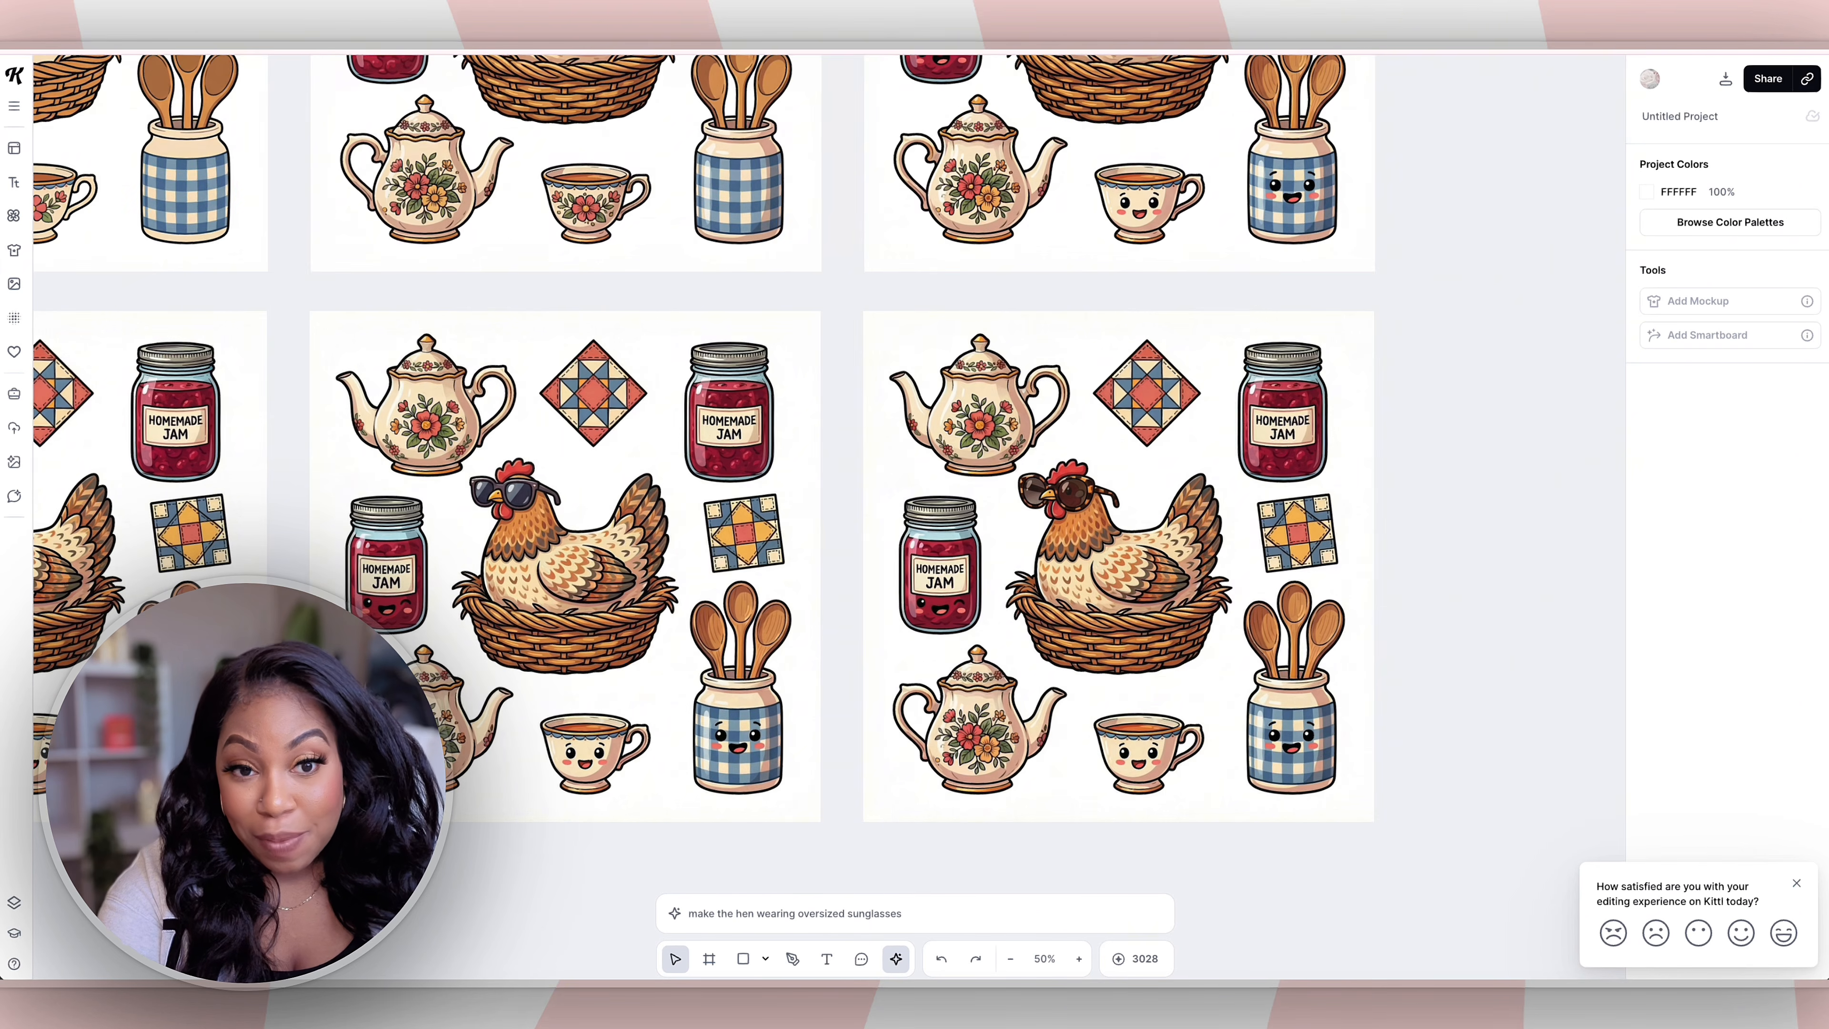
left_click(1118, 566)
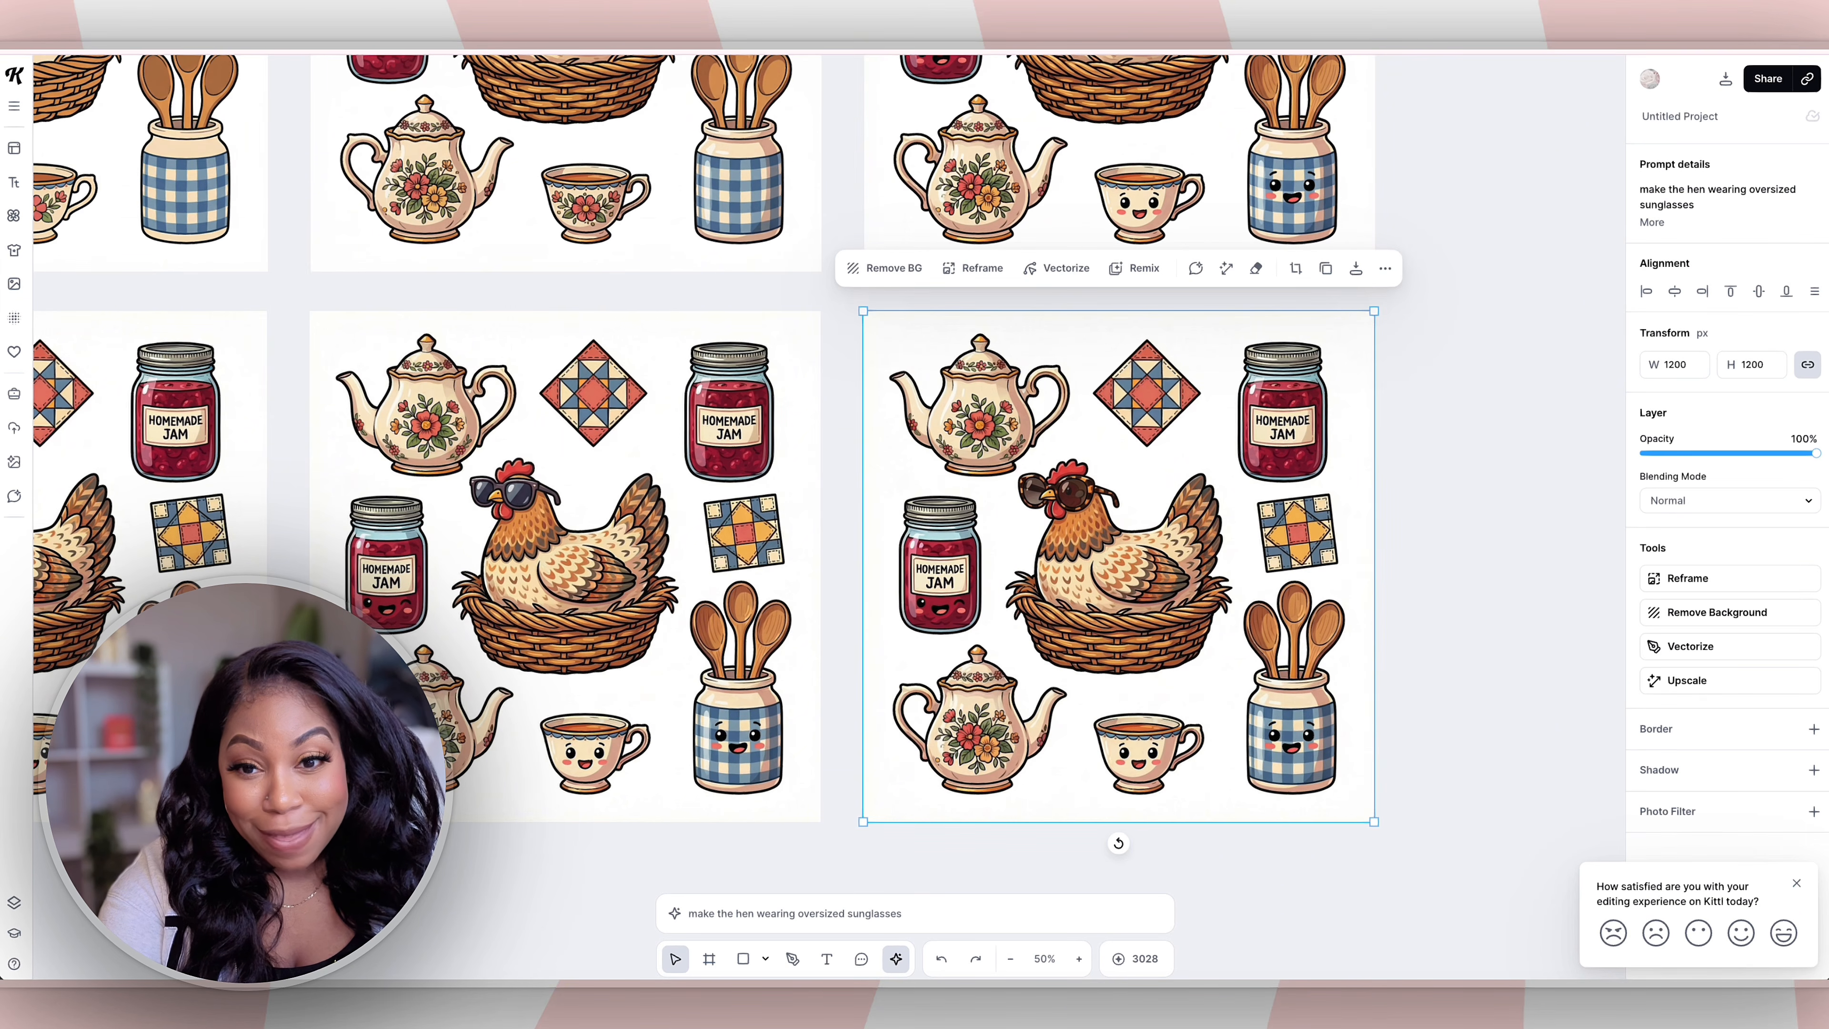
left_click(565, 567)
Step: Browse the Vector styles and generate four vector collages from the original cottagecore hen prompt
left_click(841, 857)
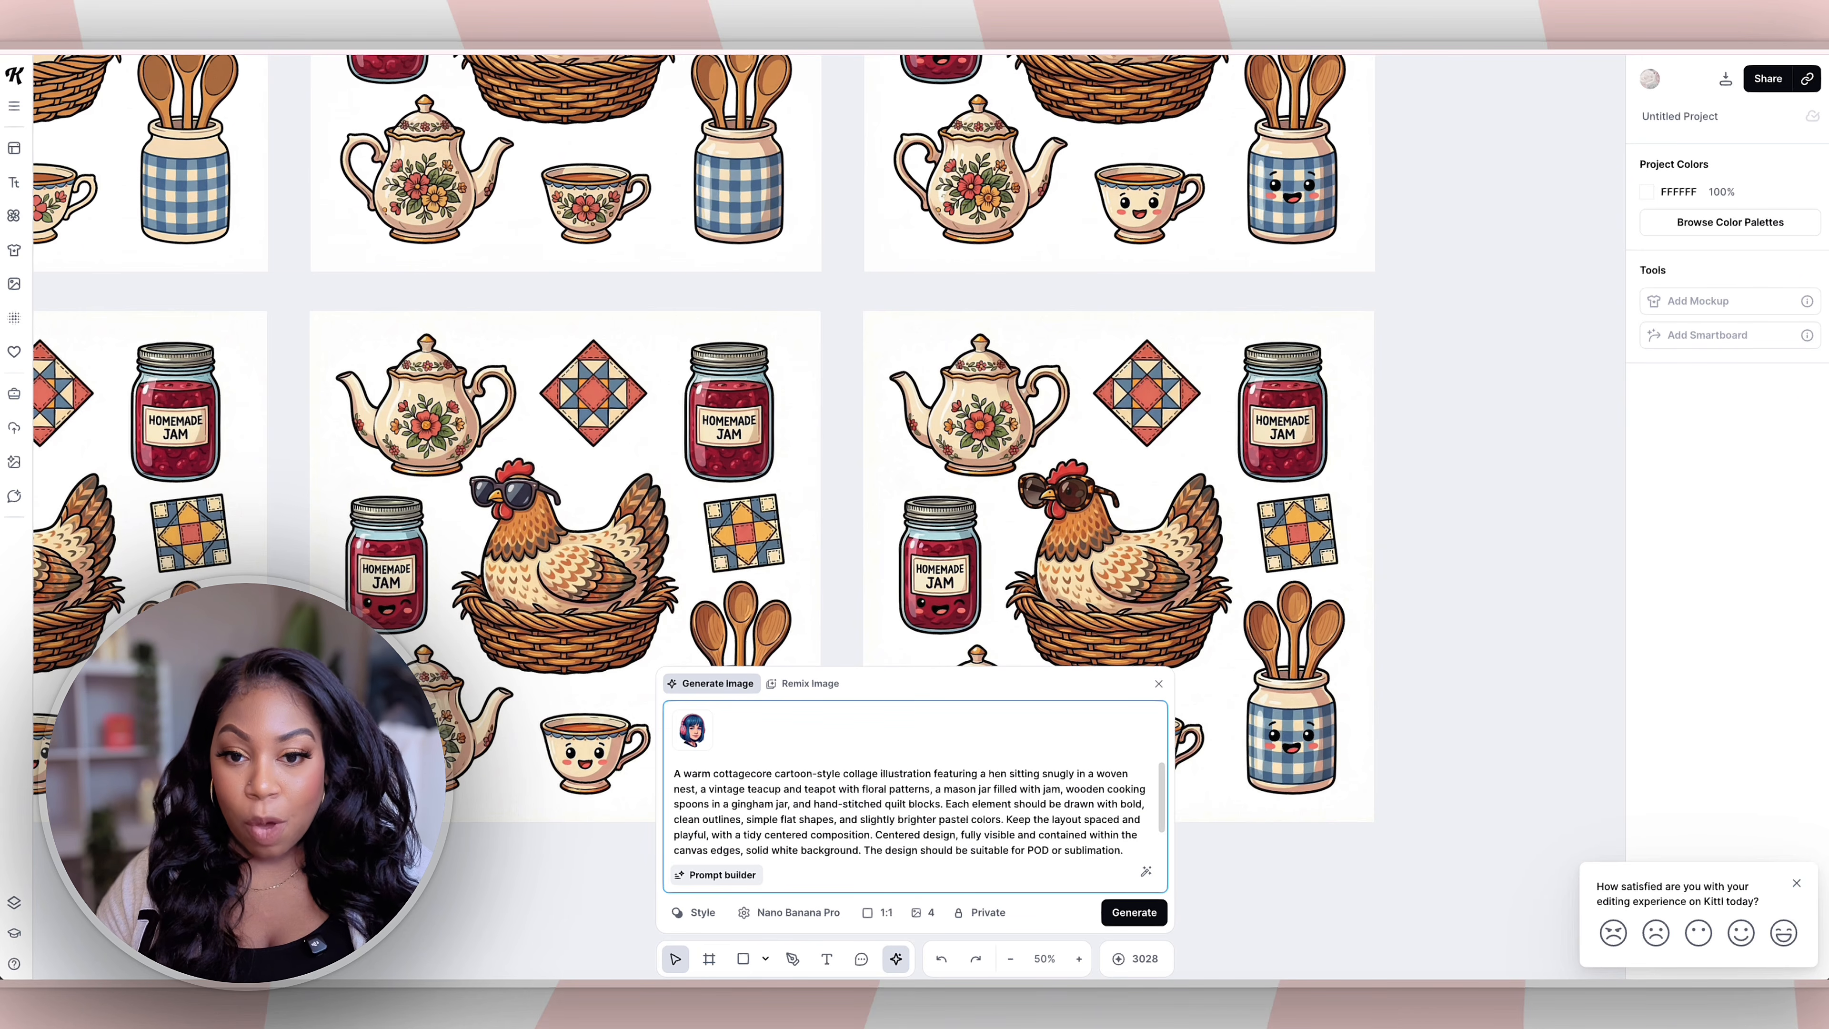
left_click(692, 912)
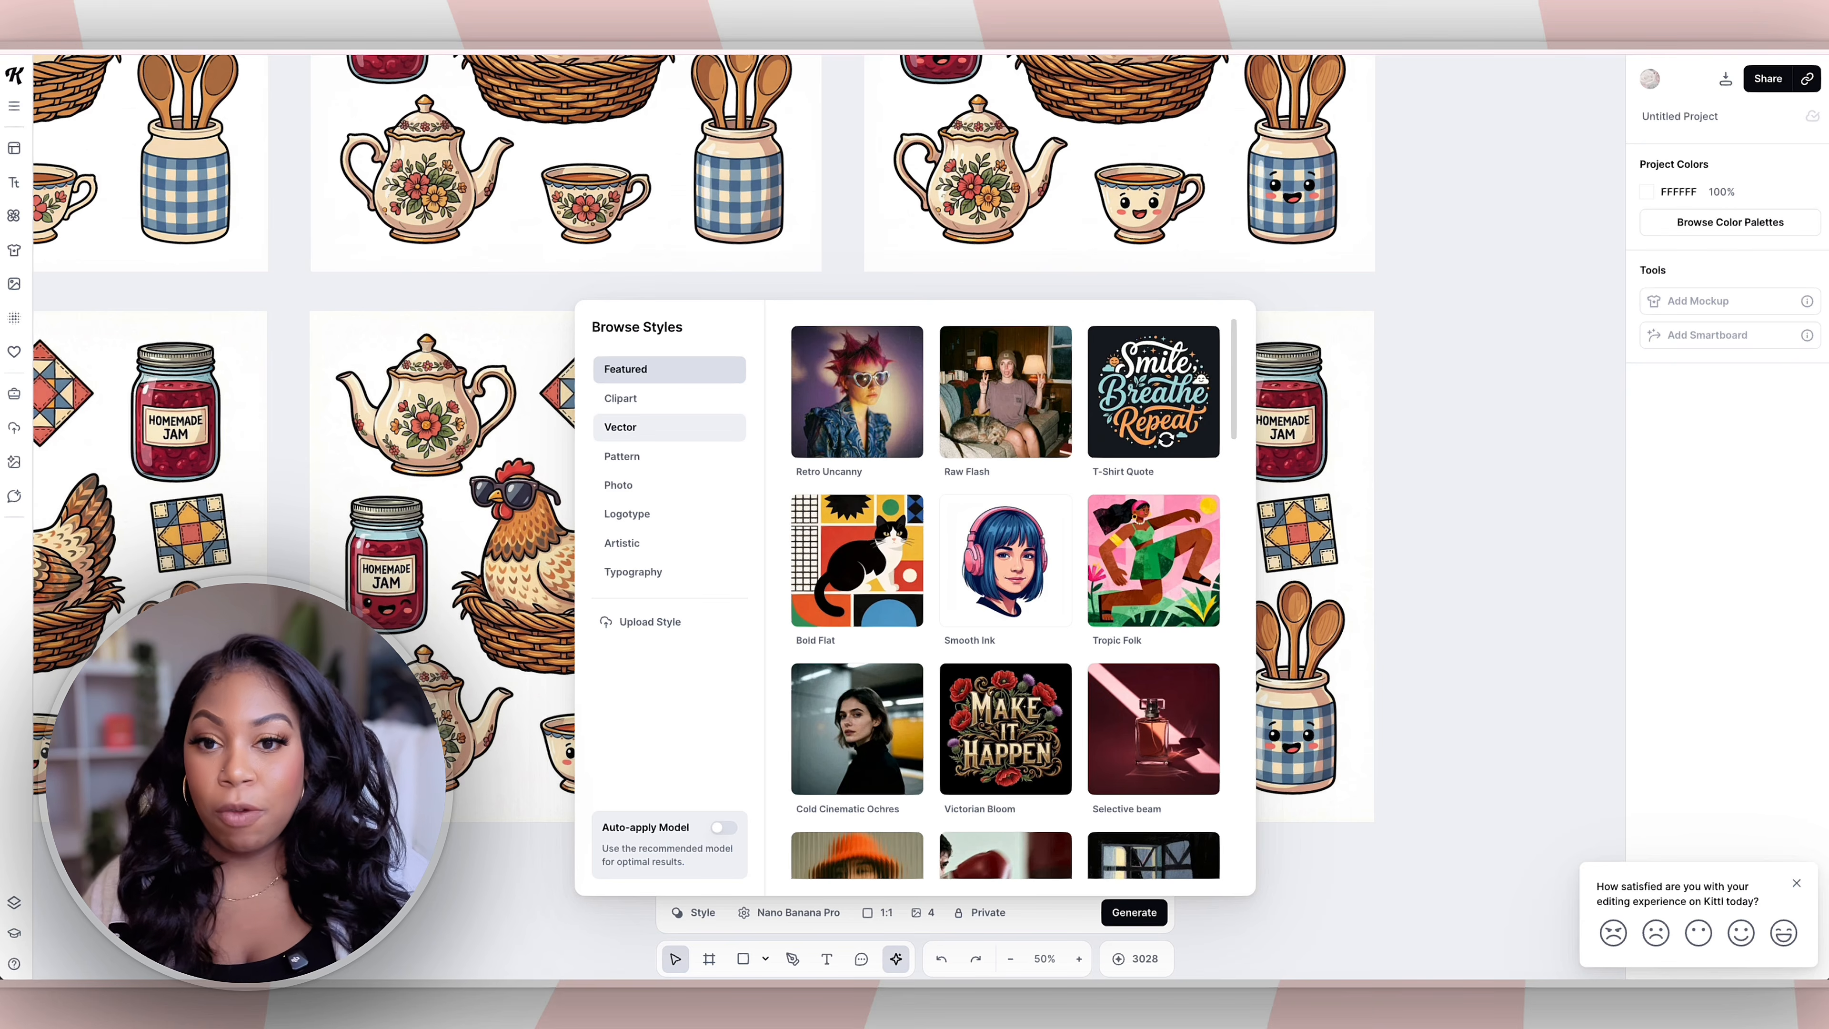
left_click(648, 426)
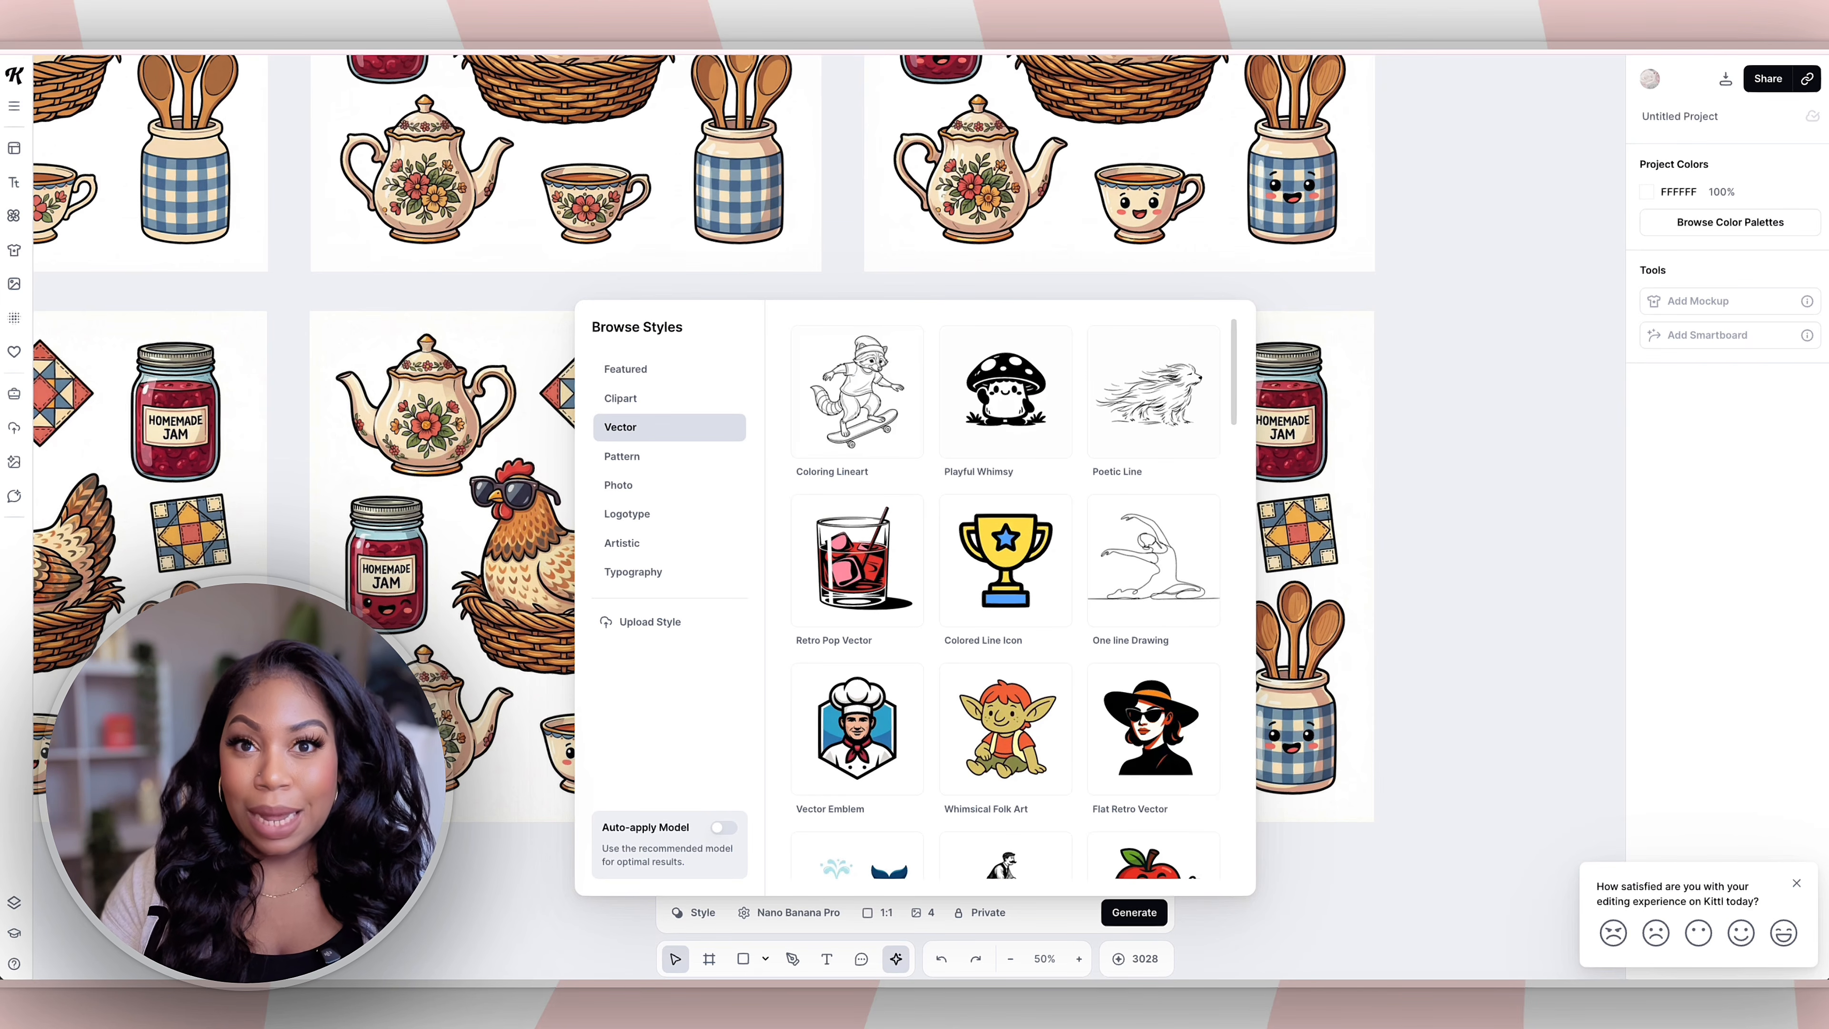
scroll(1008, 598, "down", 15)
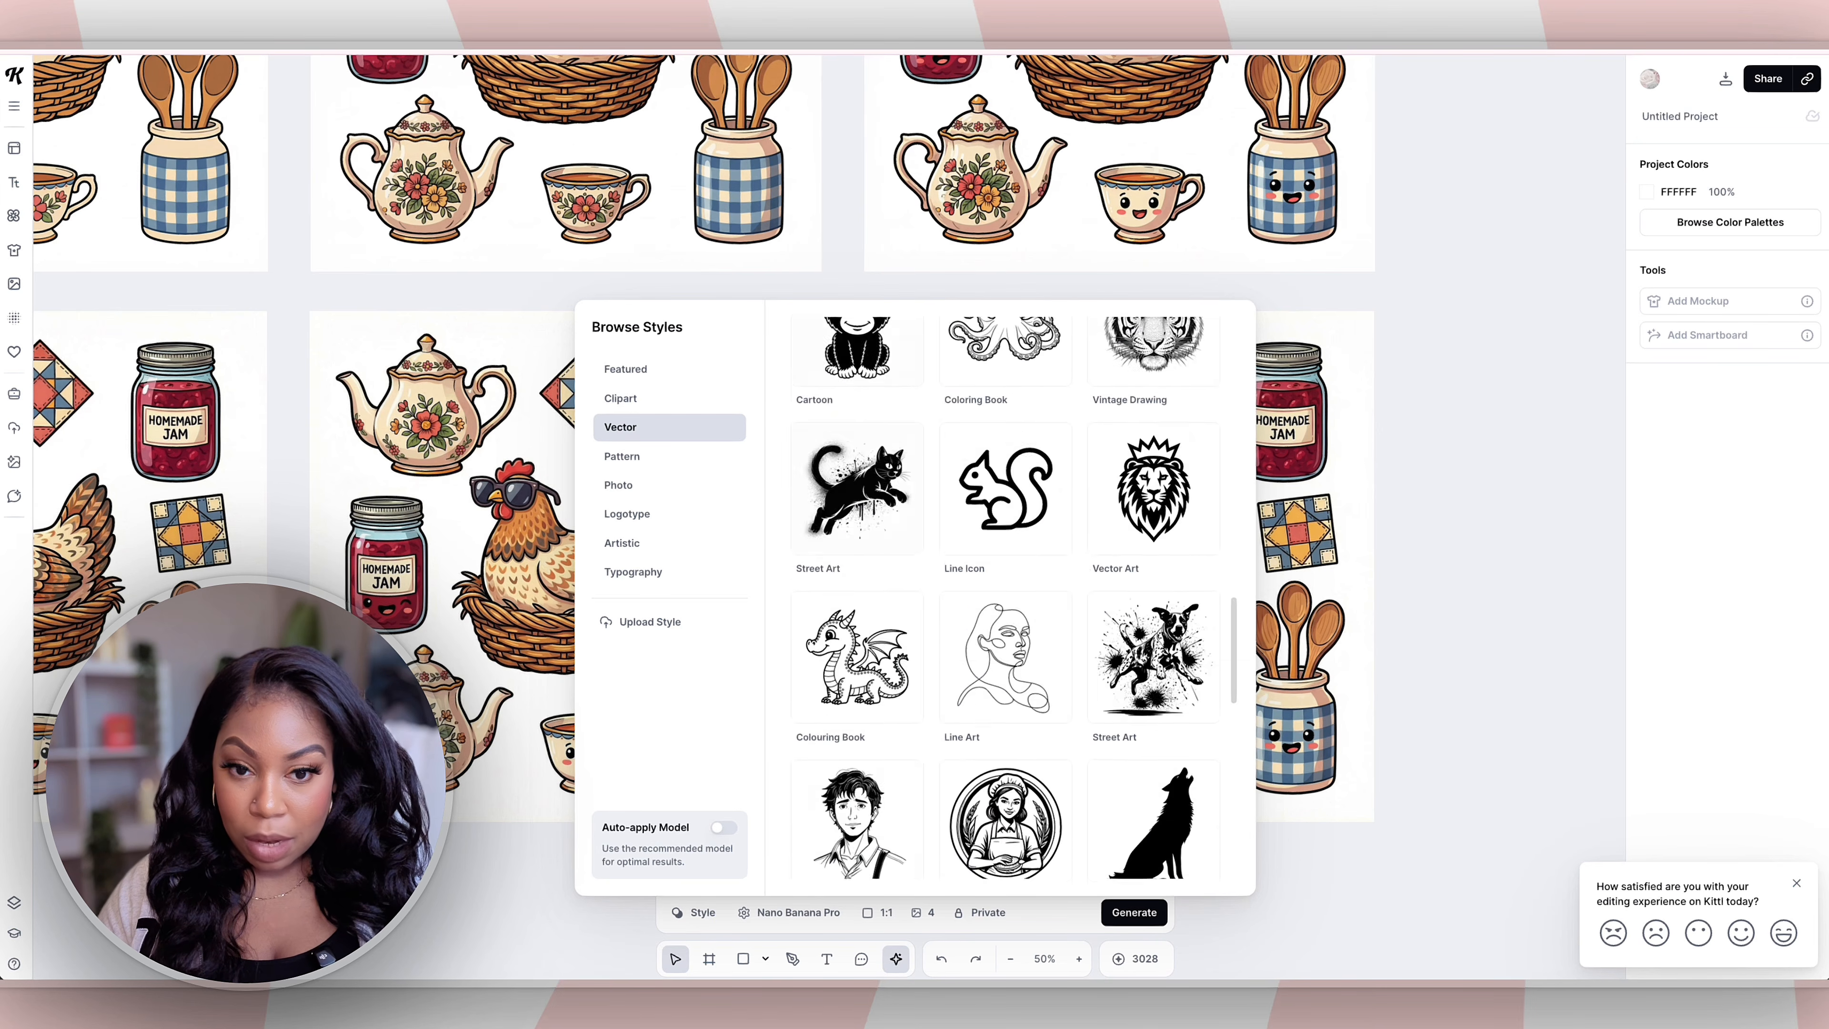
scroll(1005, 497, "up", 15)
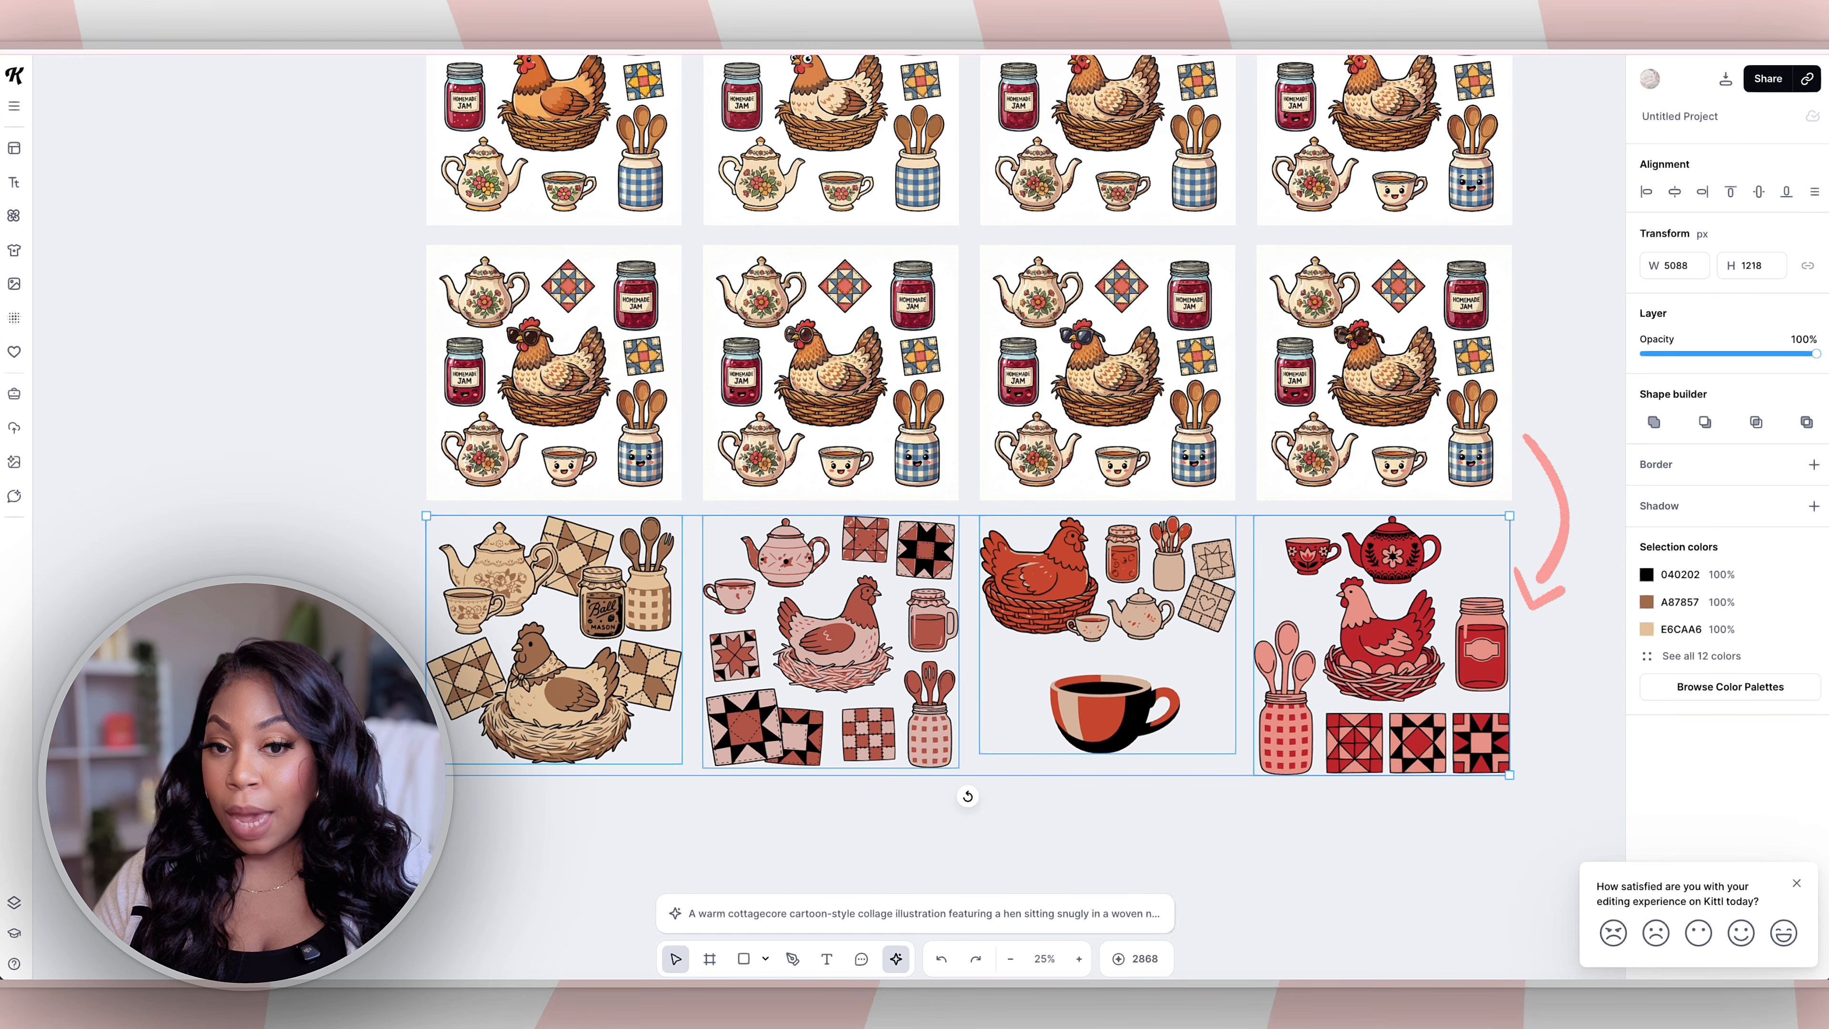
key("Escape")
Step: Recolor the brown A87857 areas of the first vector collage to purple 8A57A8
left_click(554, 663)
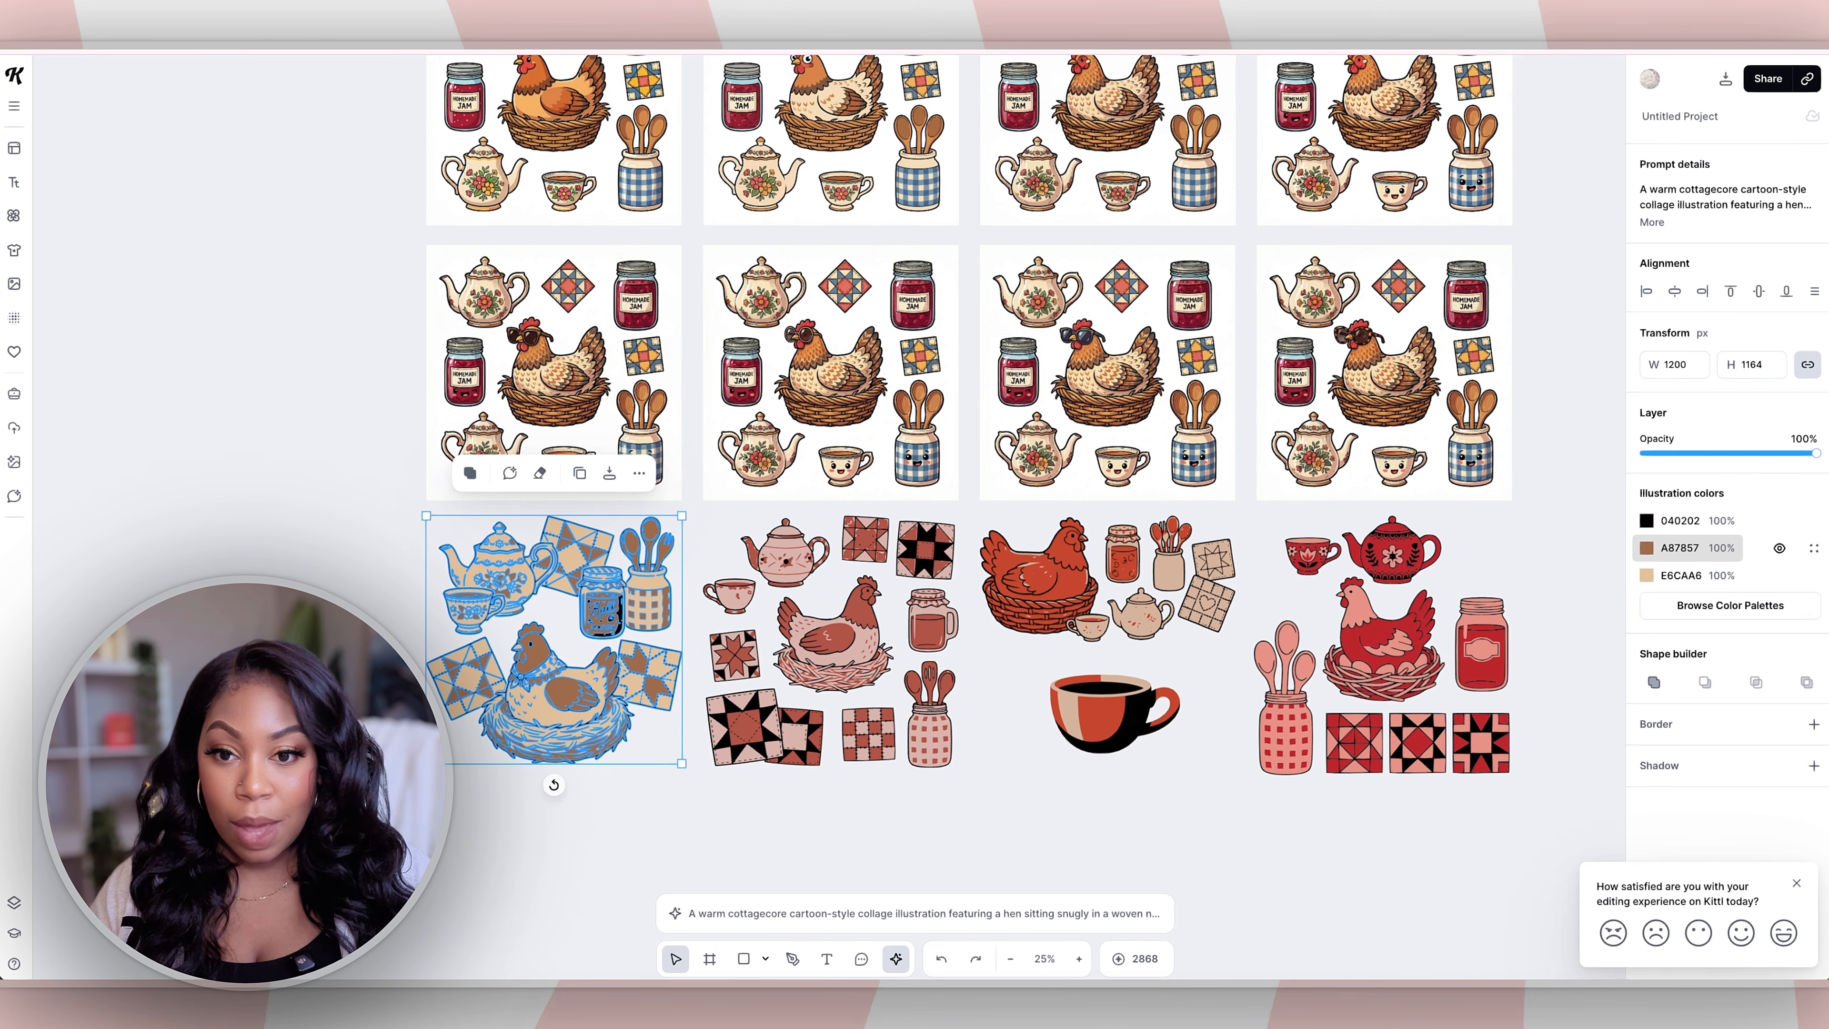
left_click(1646, 548)
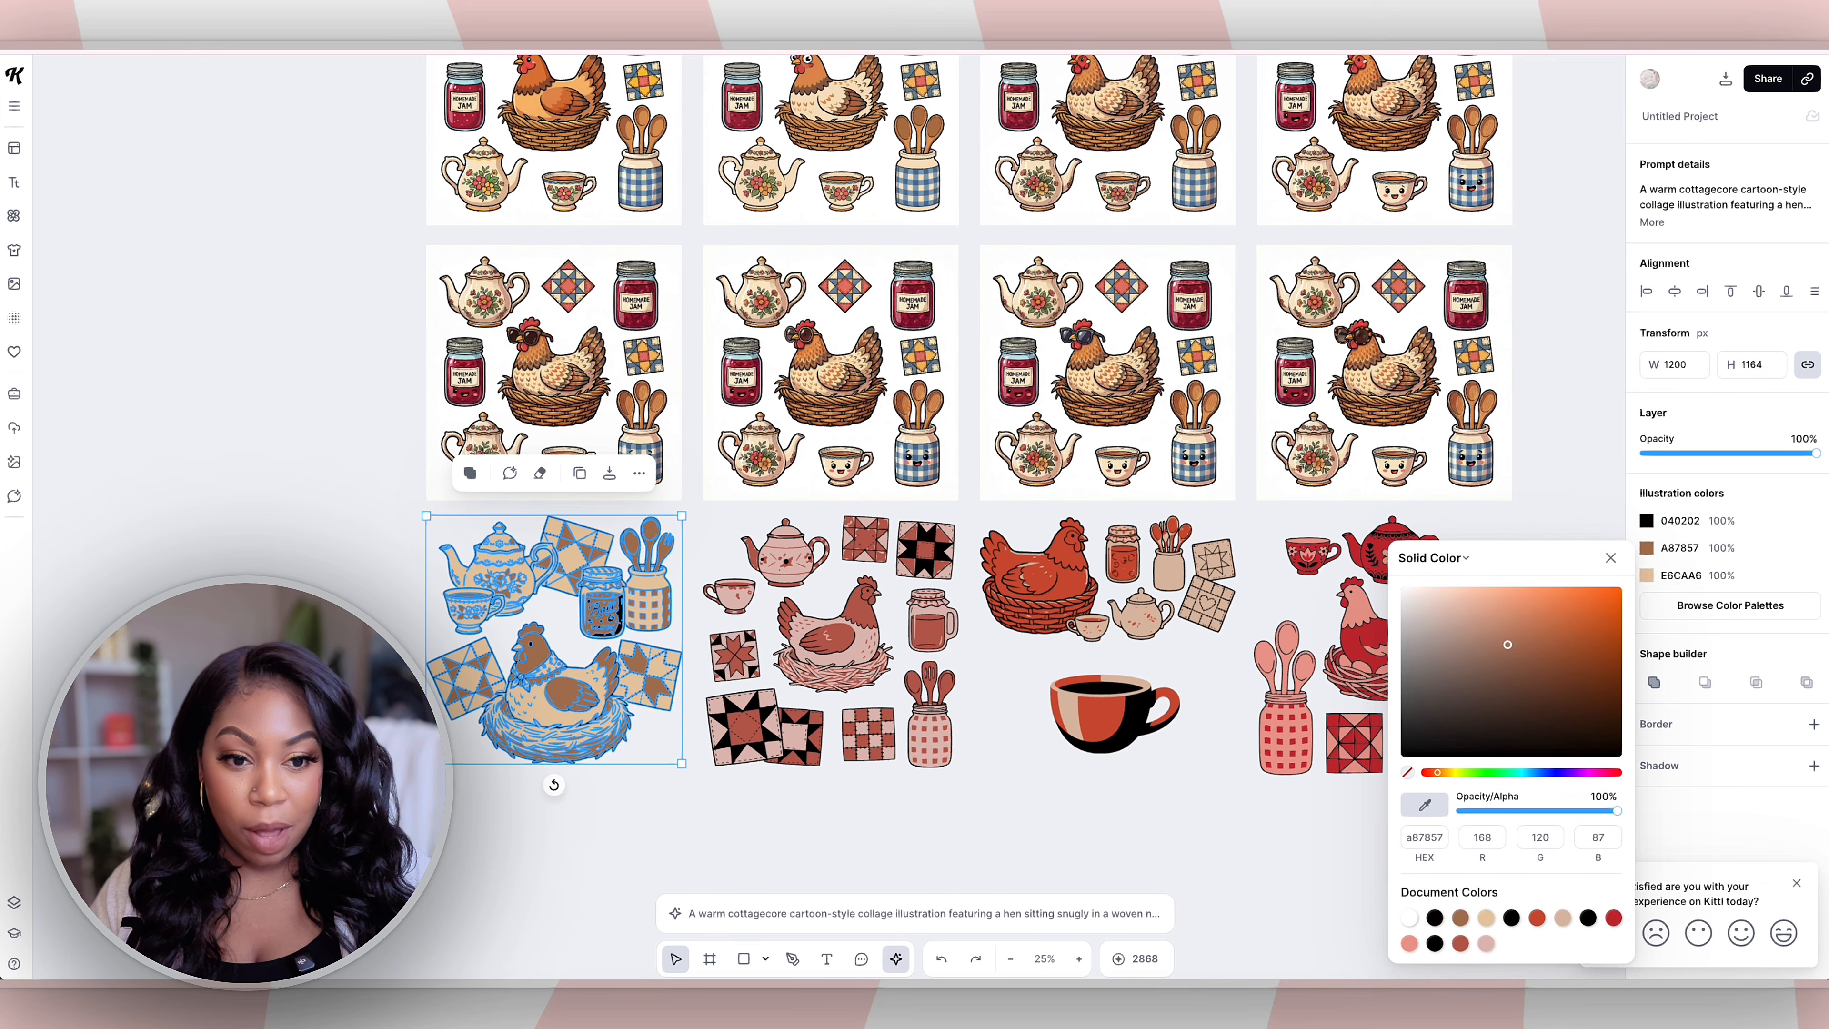
left_click(1574, 772)
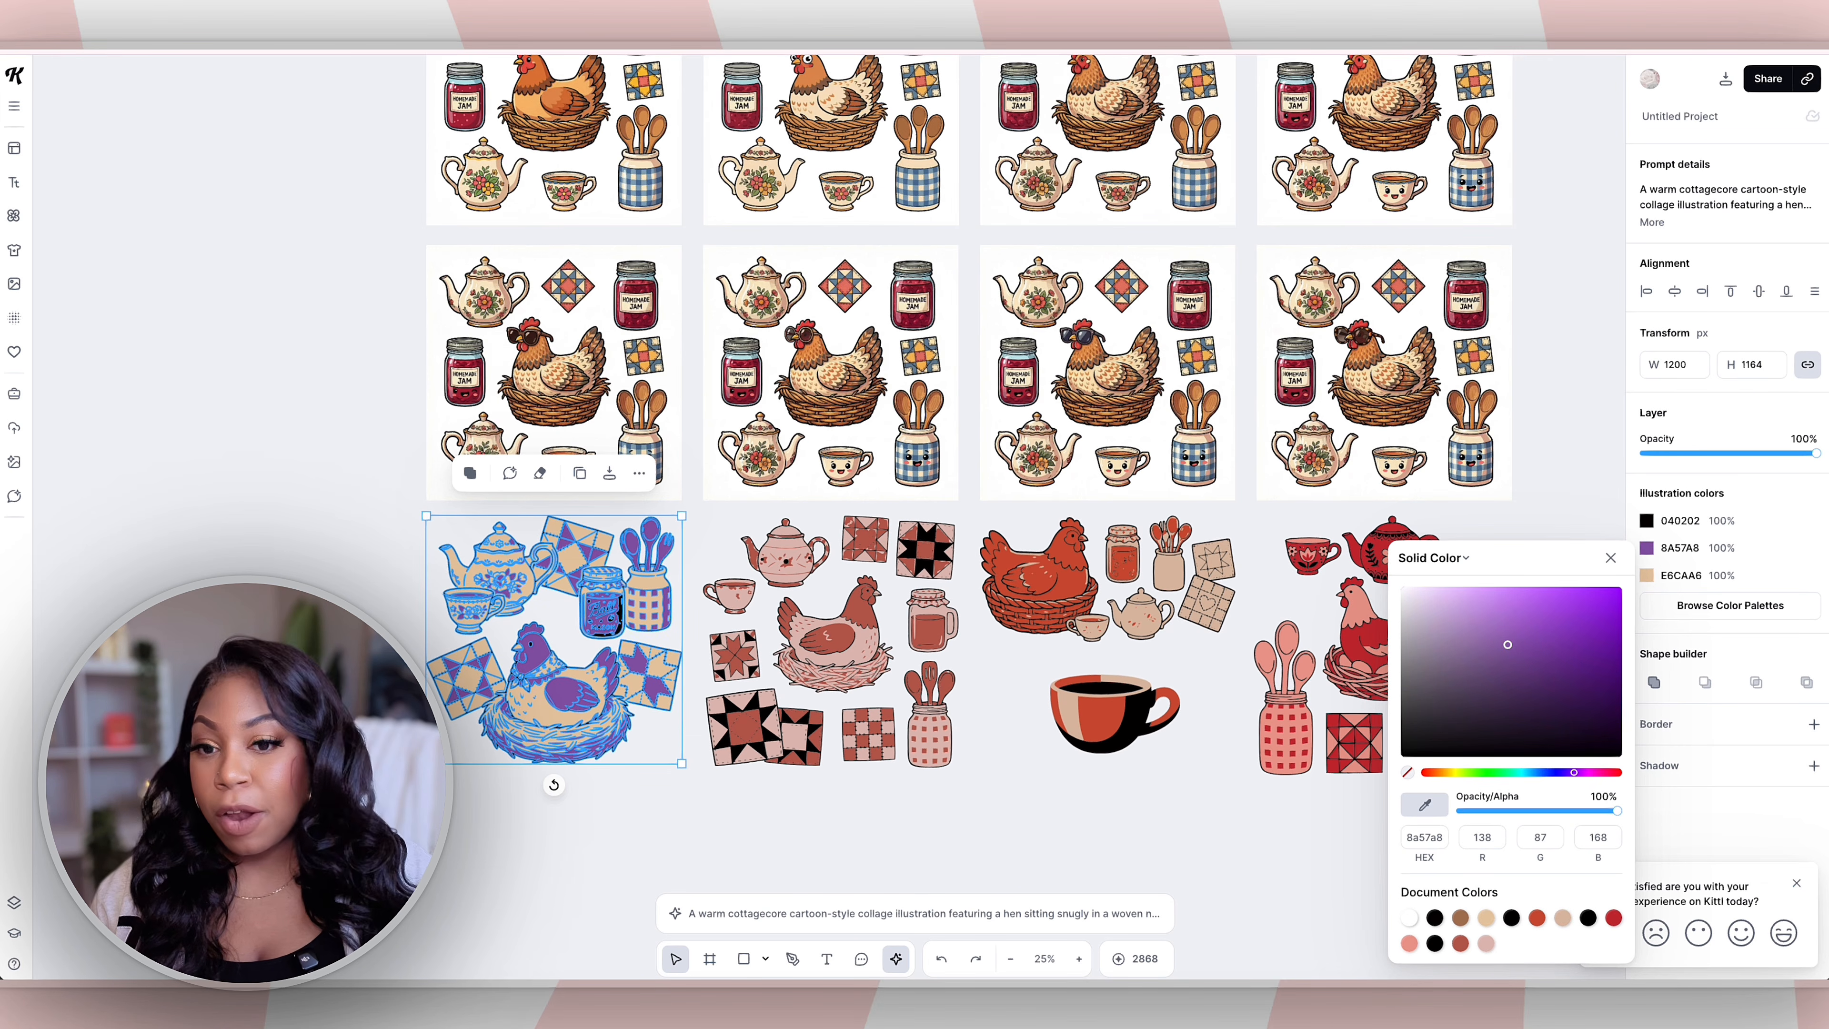
left_click(728, 821)
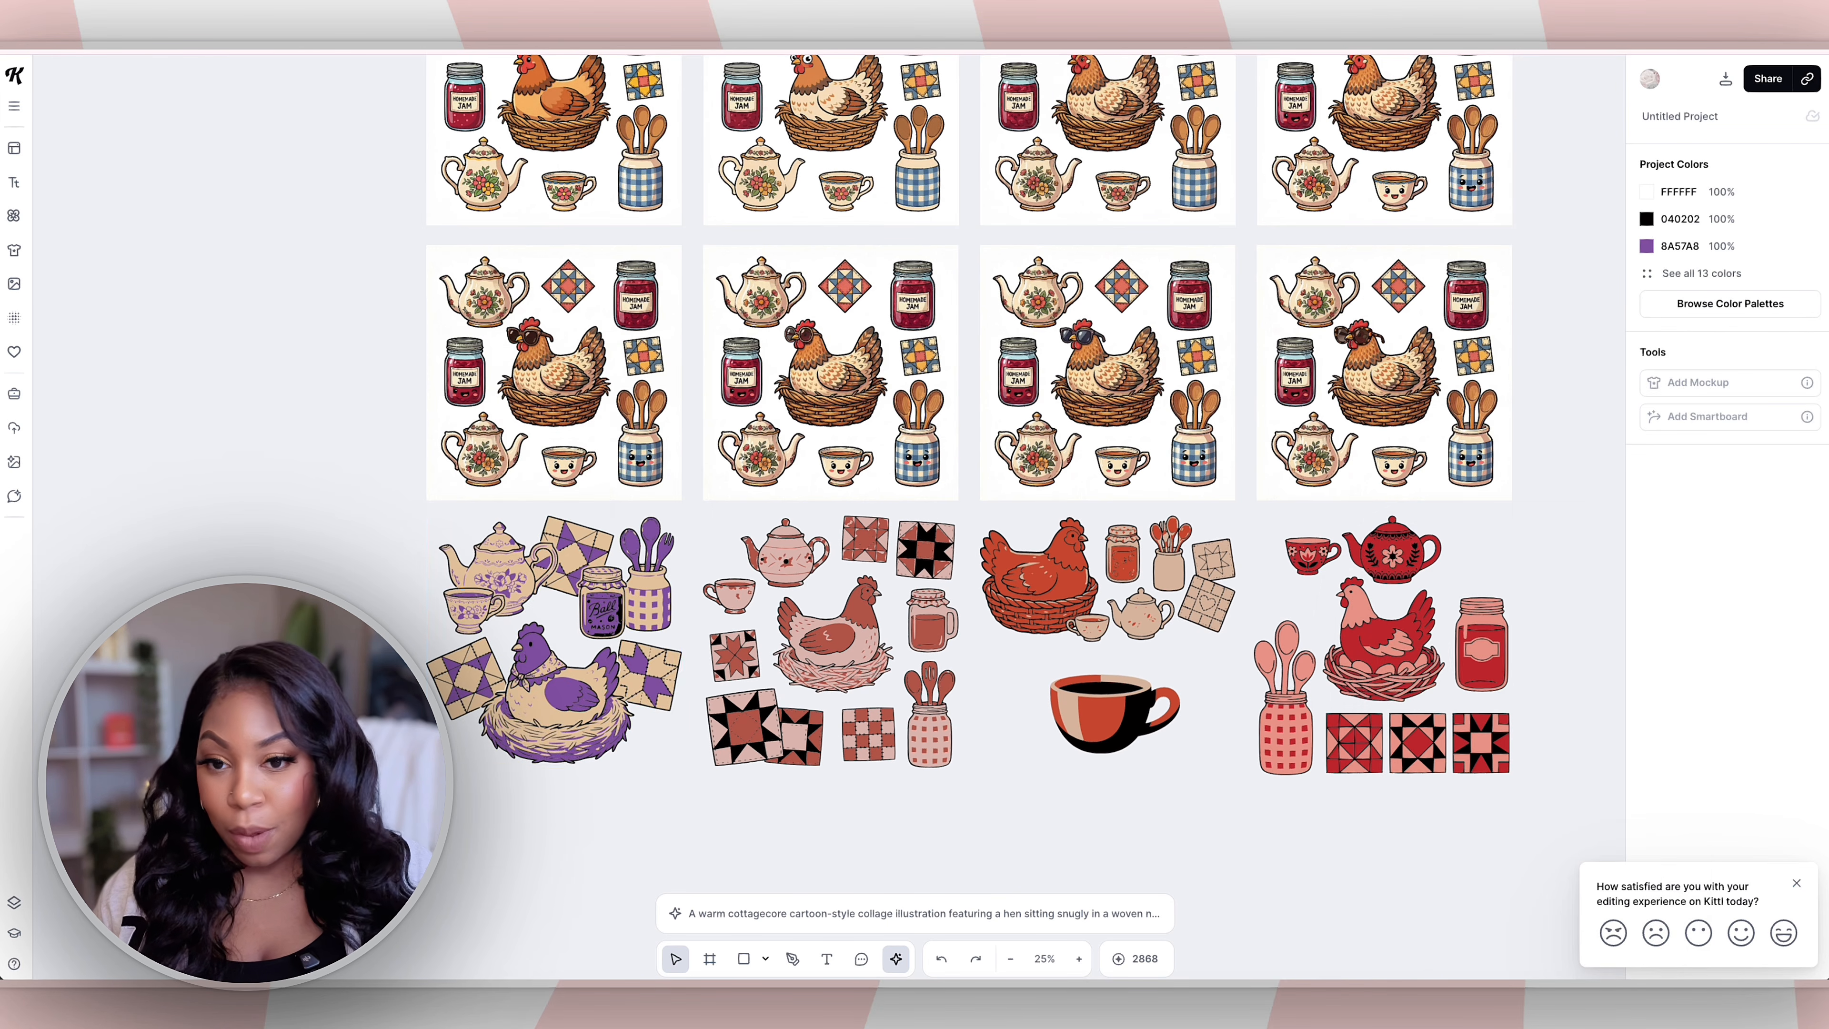
Step: Set the purple areas of the first vector collage to no fill
left_click(568, 670)
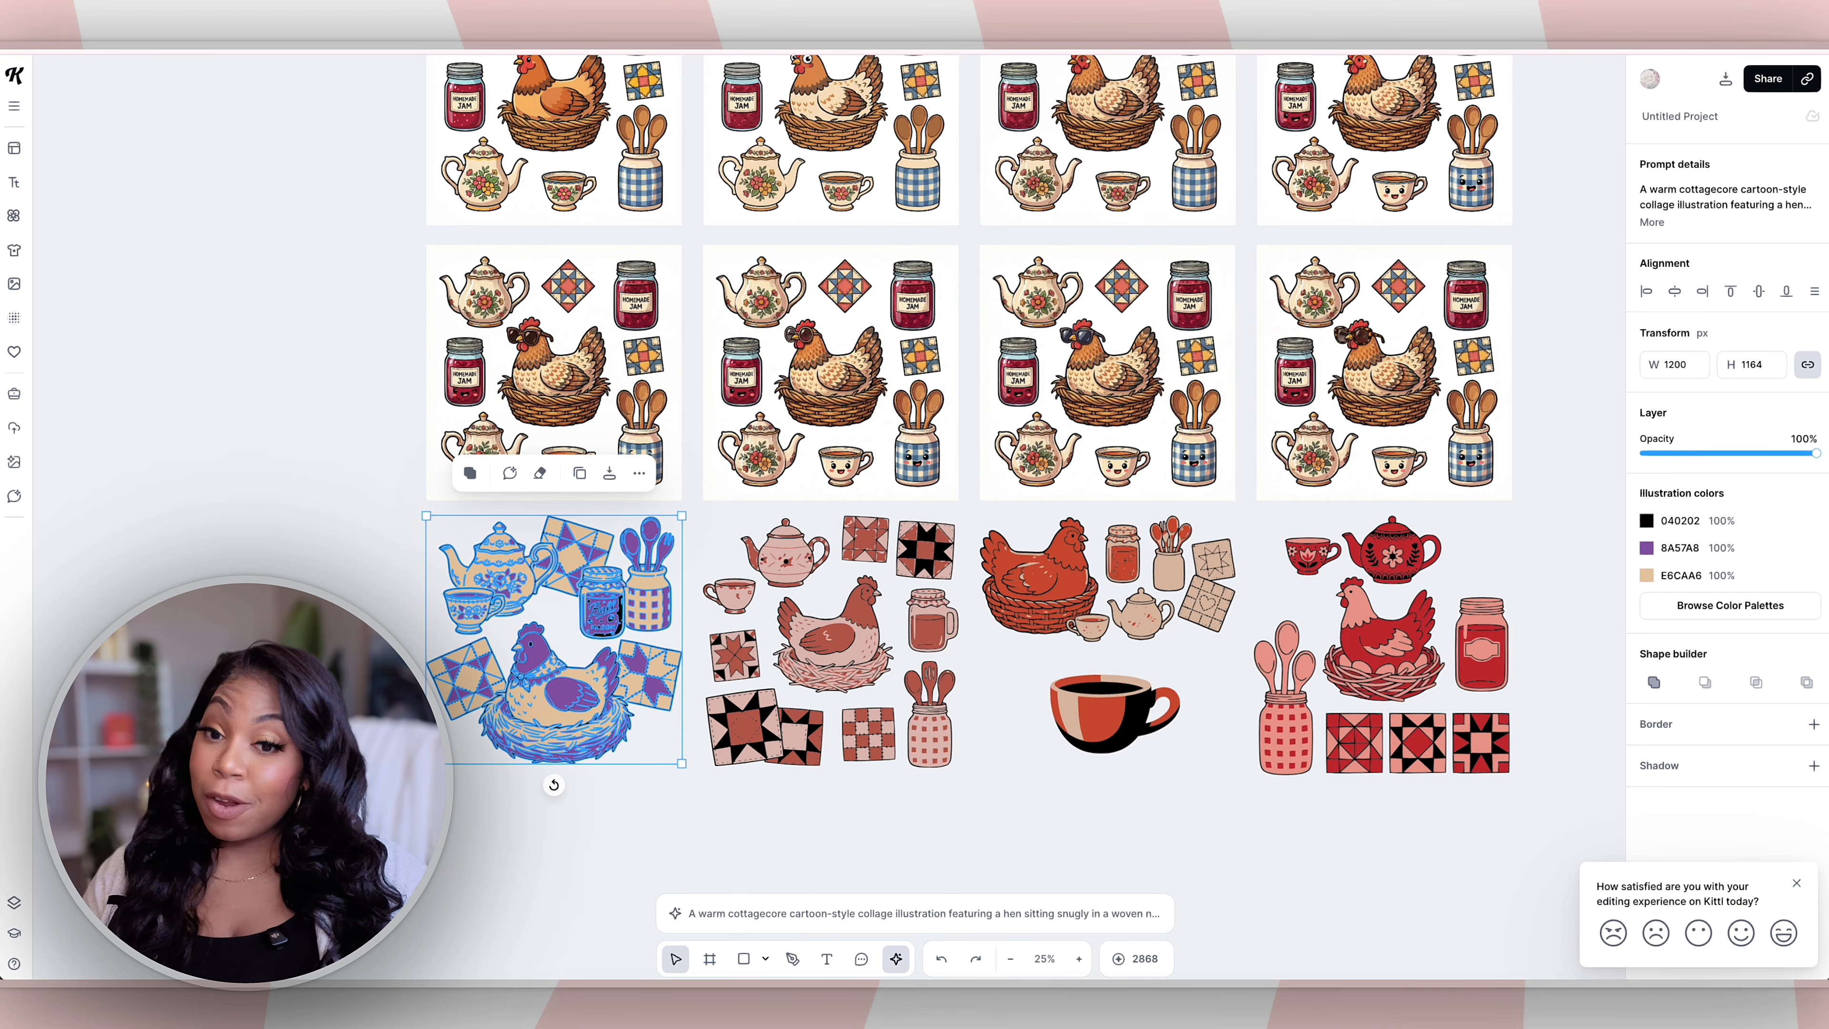
left_click(1646, 548)
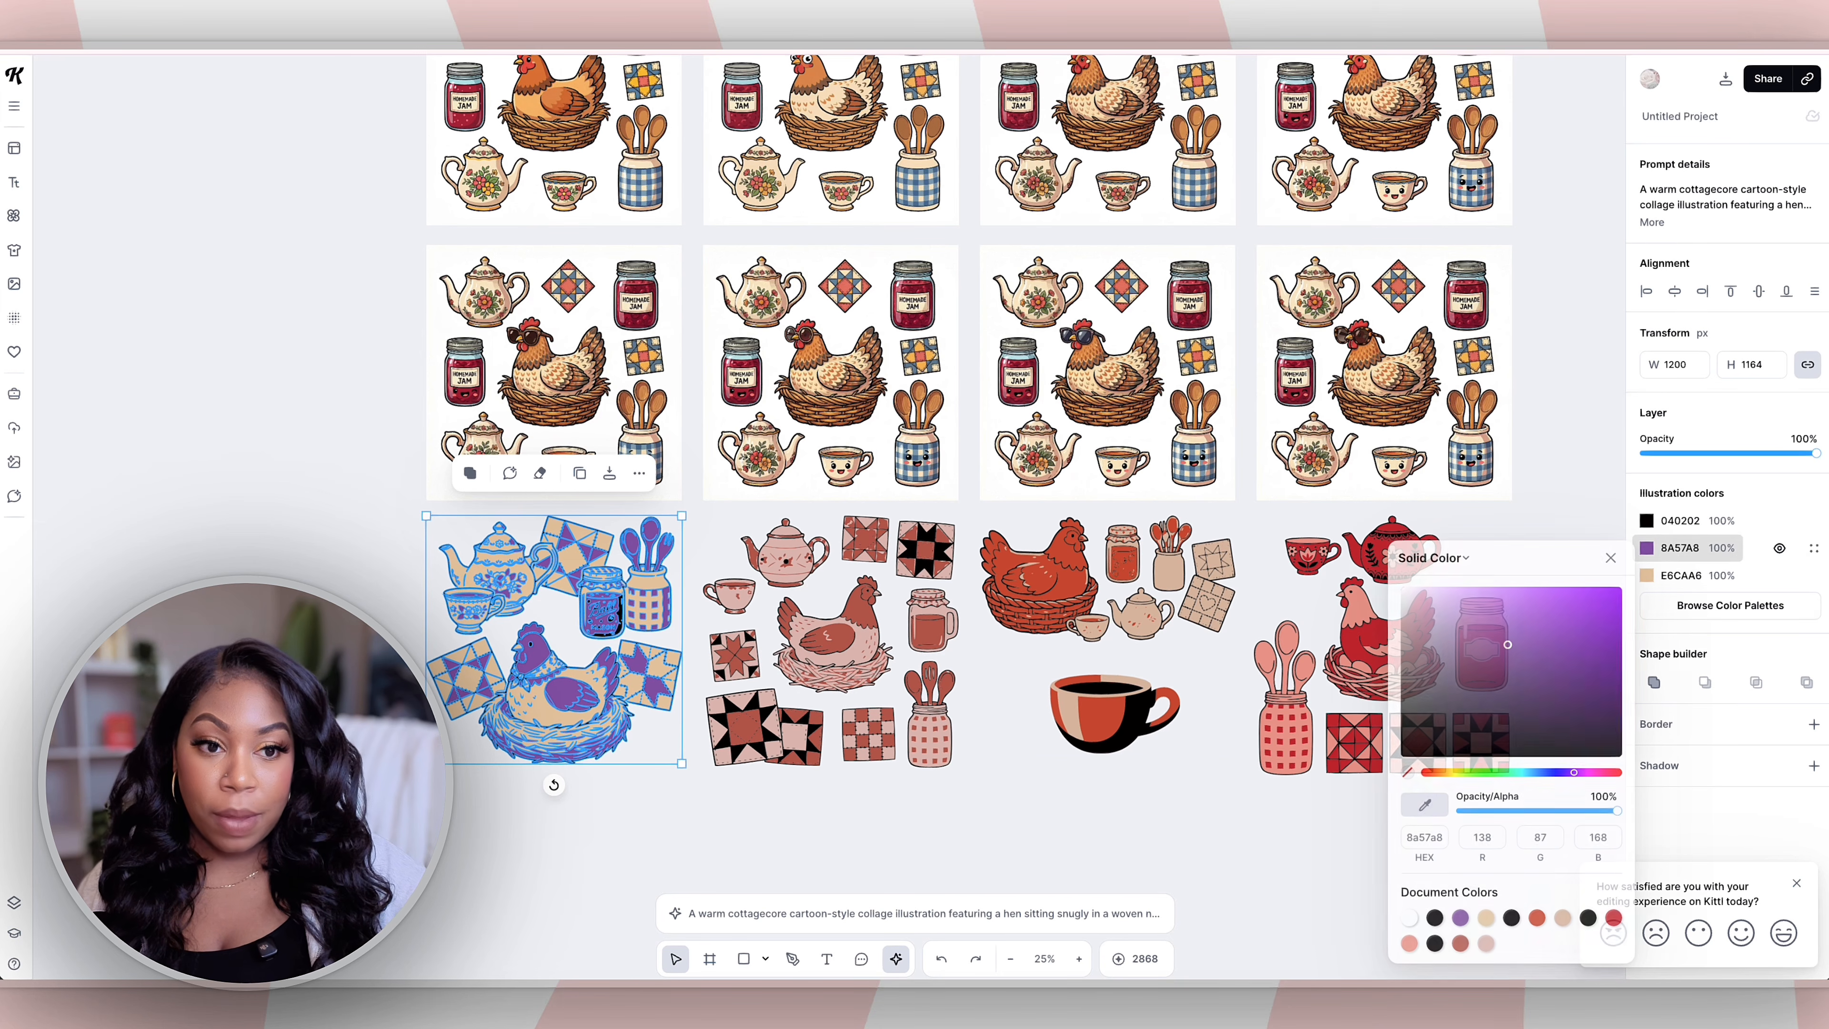
left_click(1407, 773)
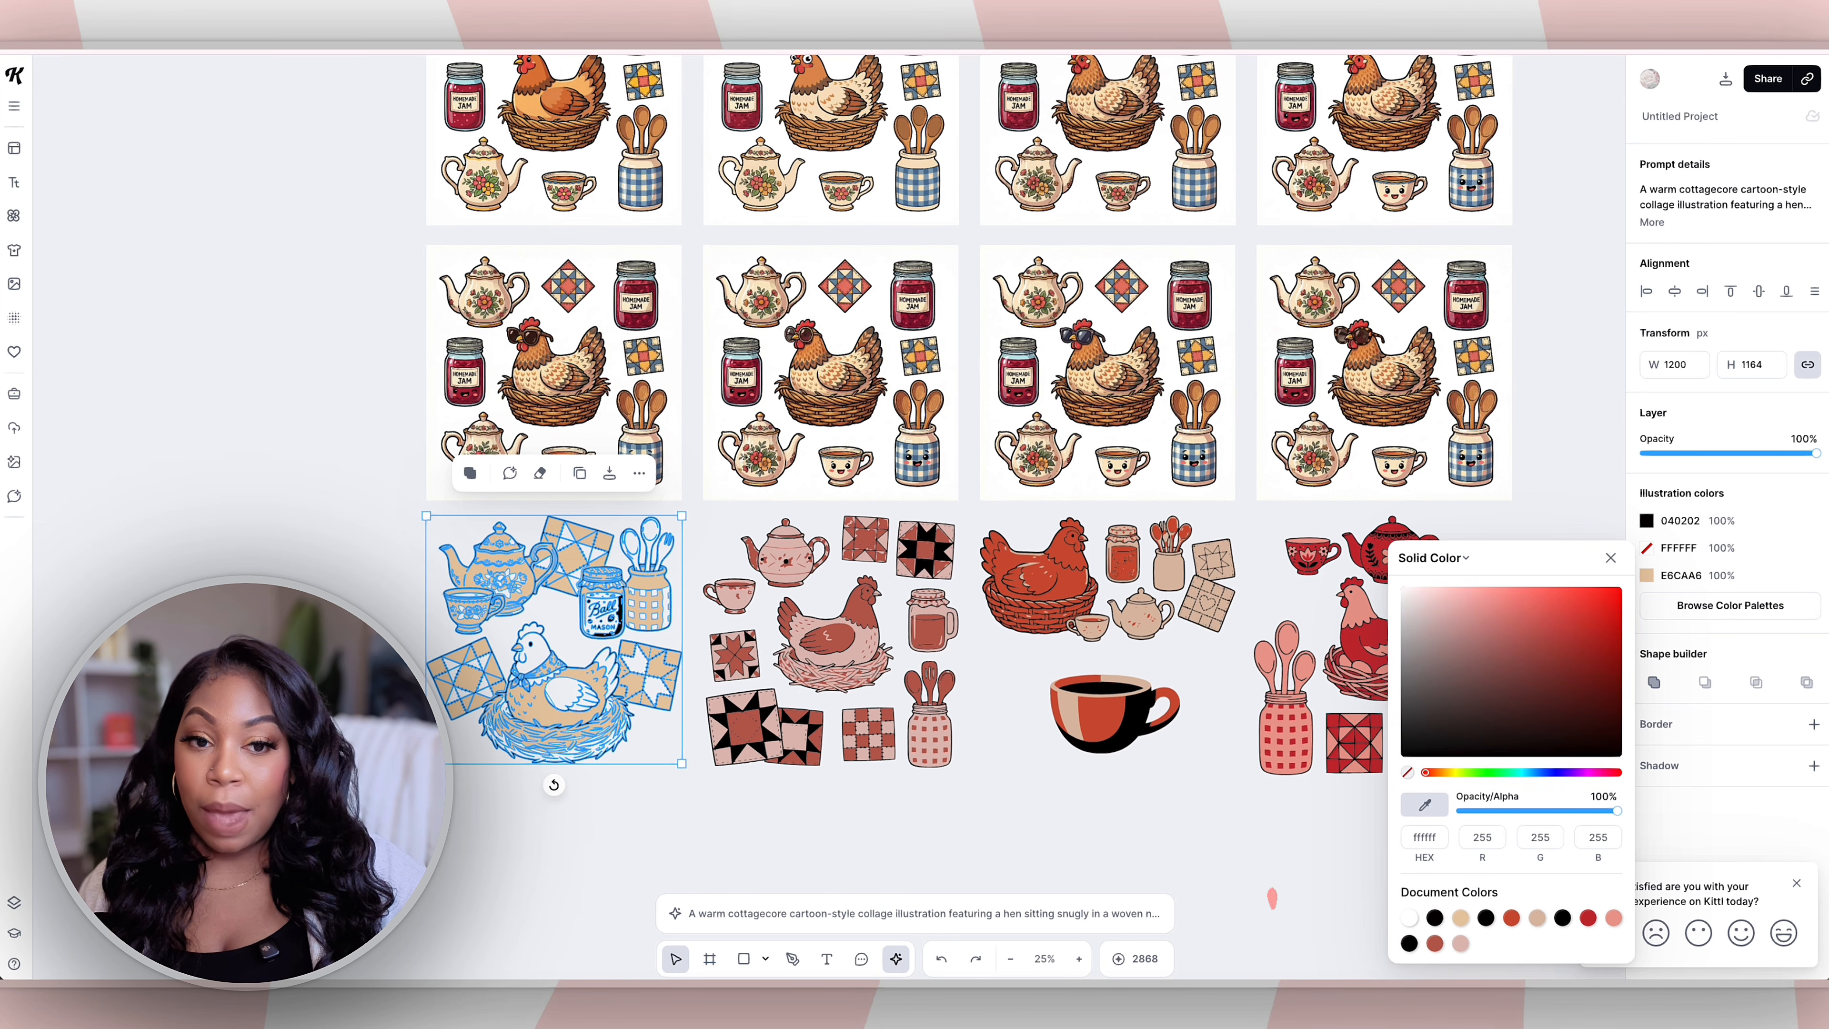
left_click(1296, 836)
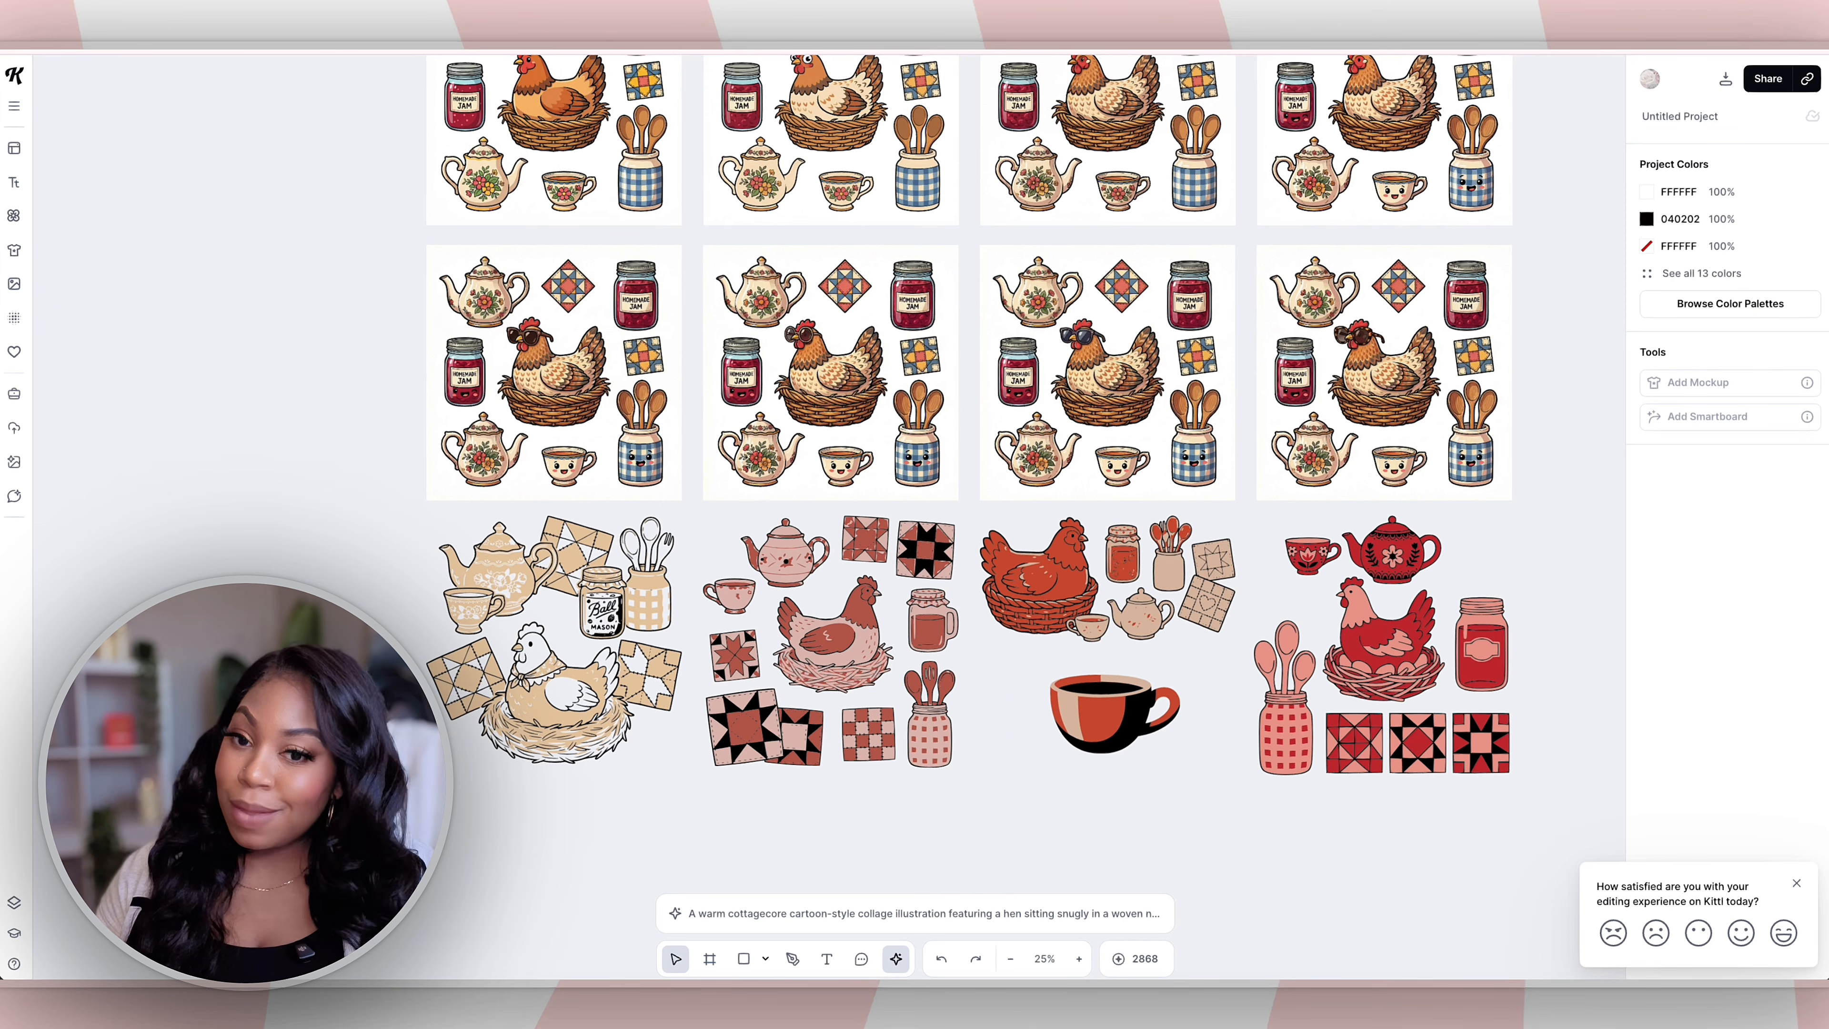
Step: Apply the Lilac Wine color palette to the first vector collage
left_click(566, 666)
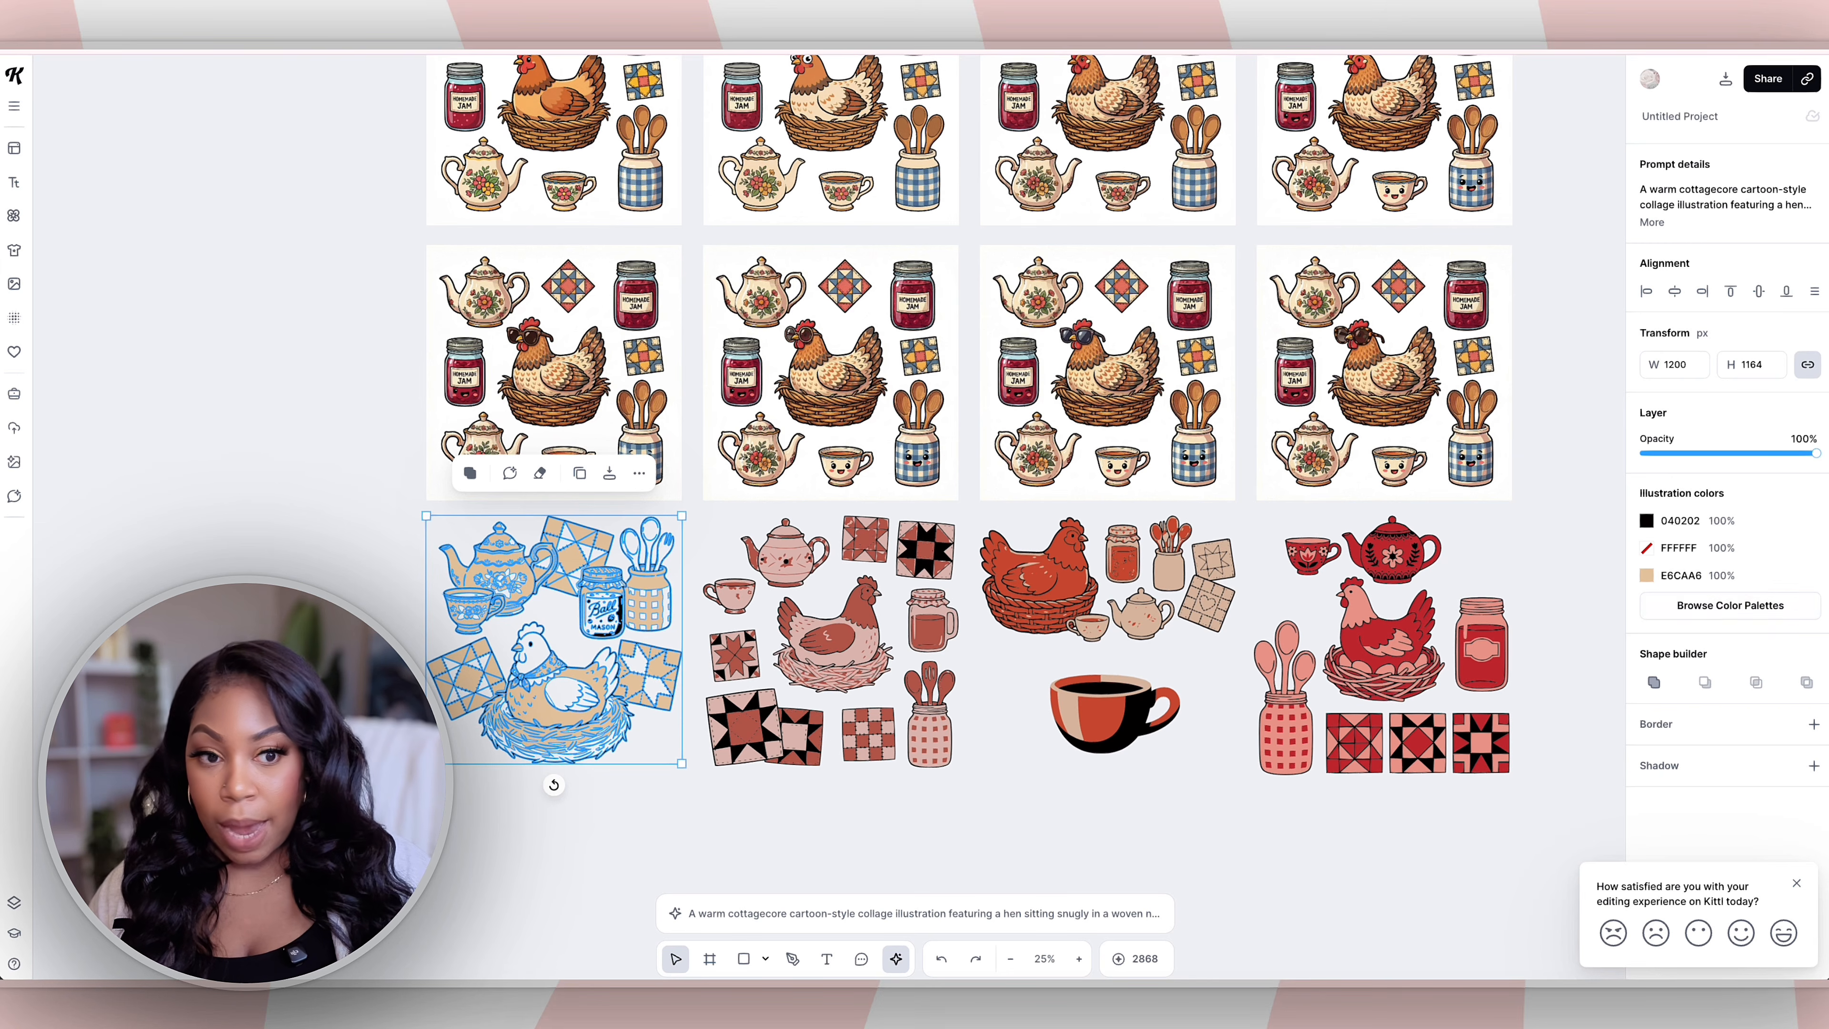
left_click(1729, 605)
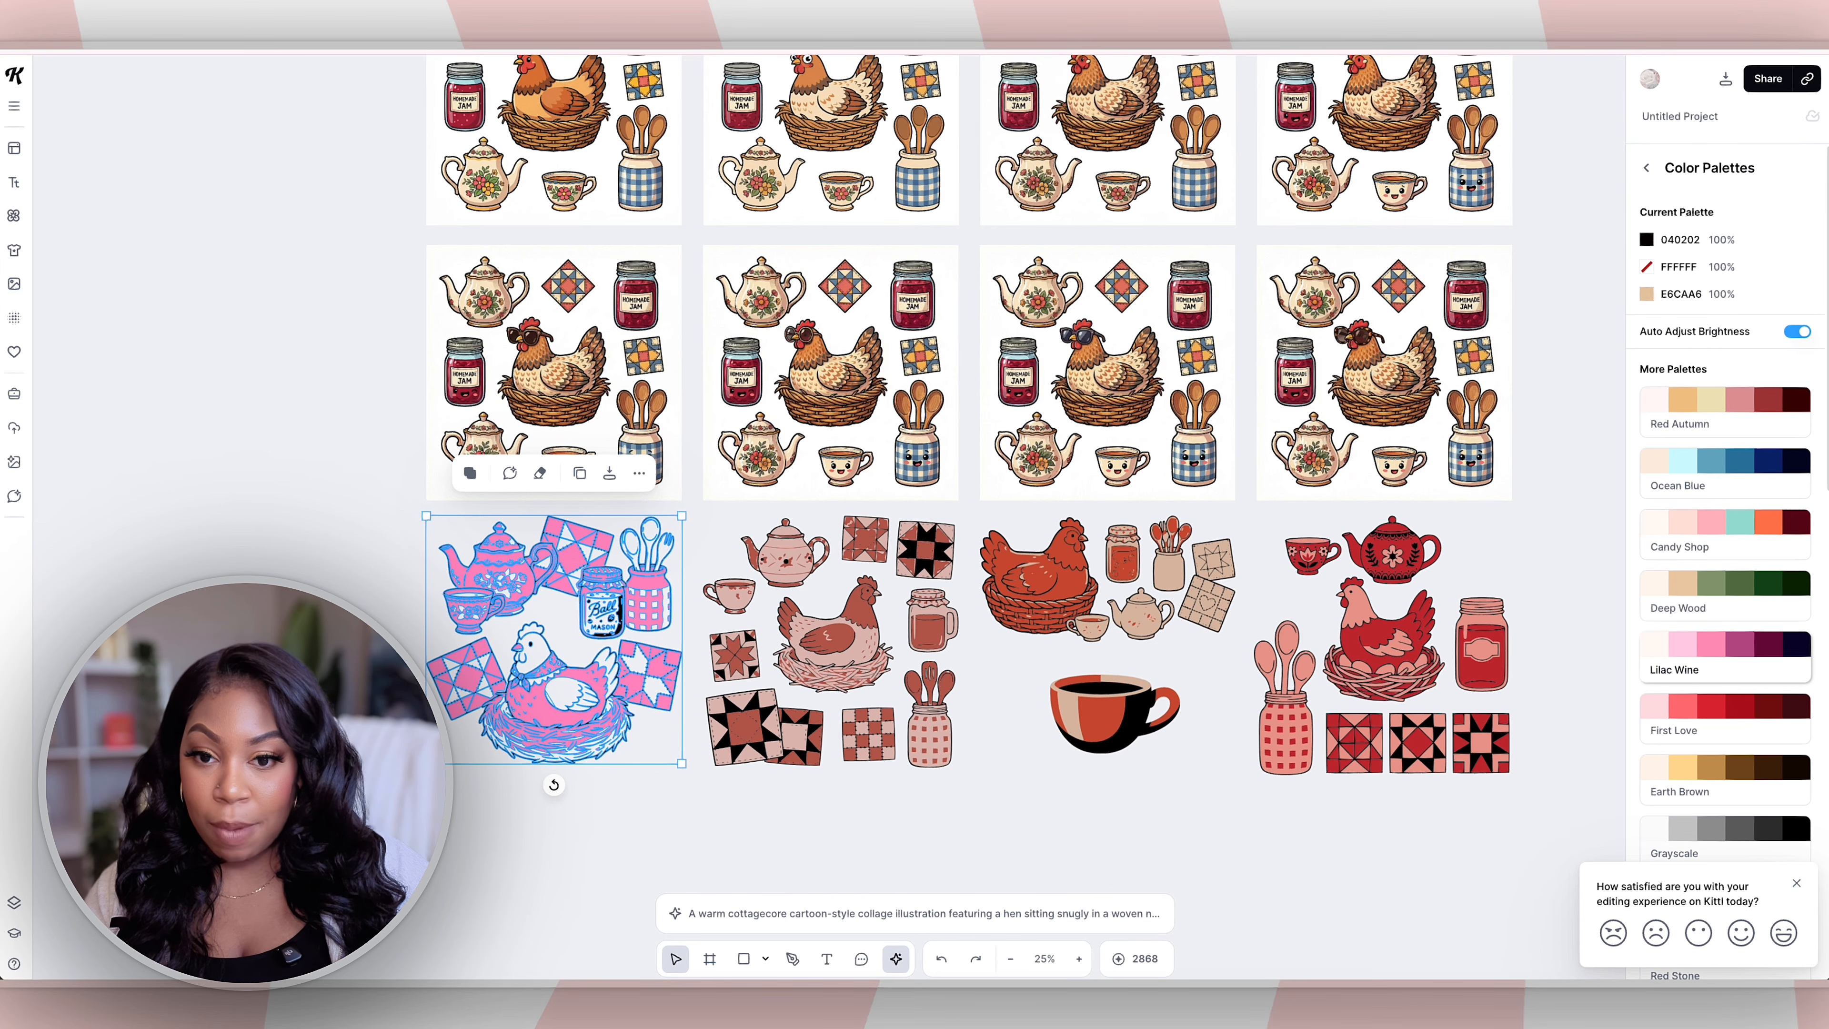
left_click(1725, 652)
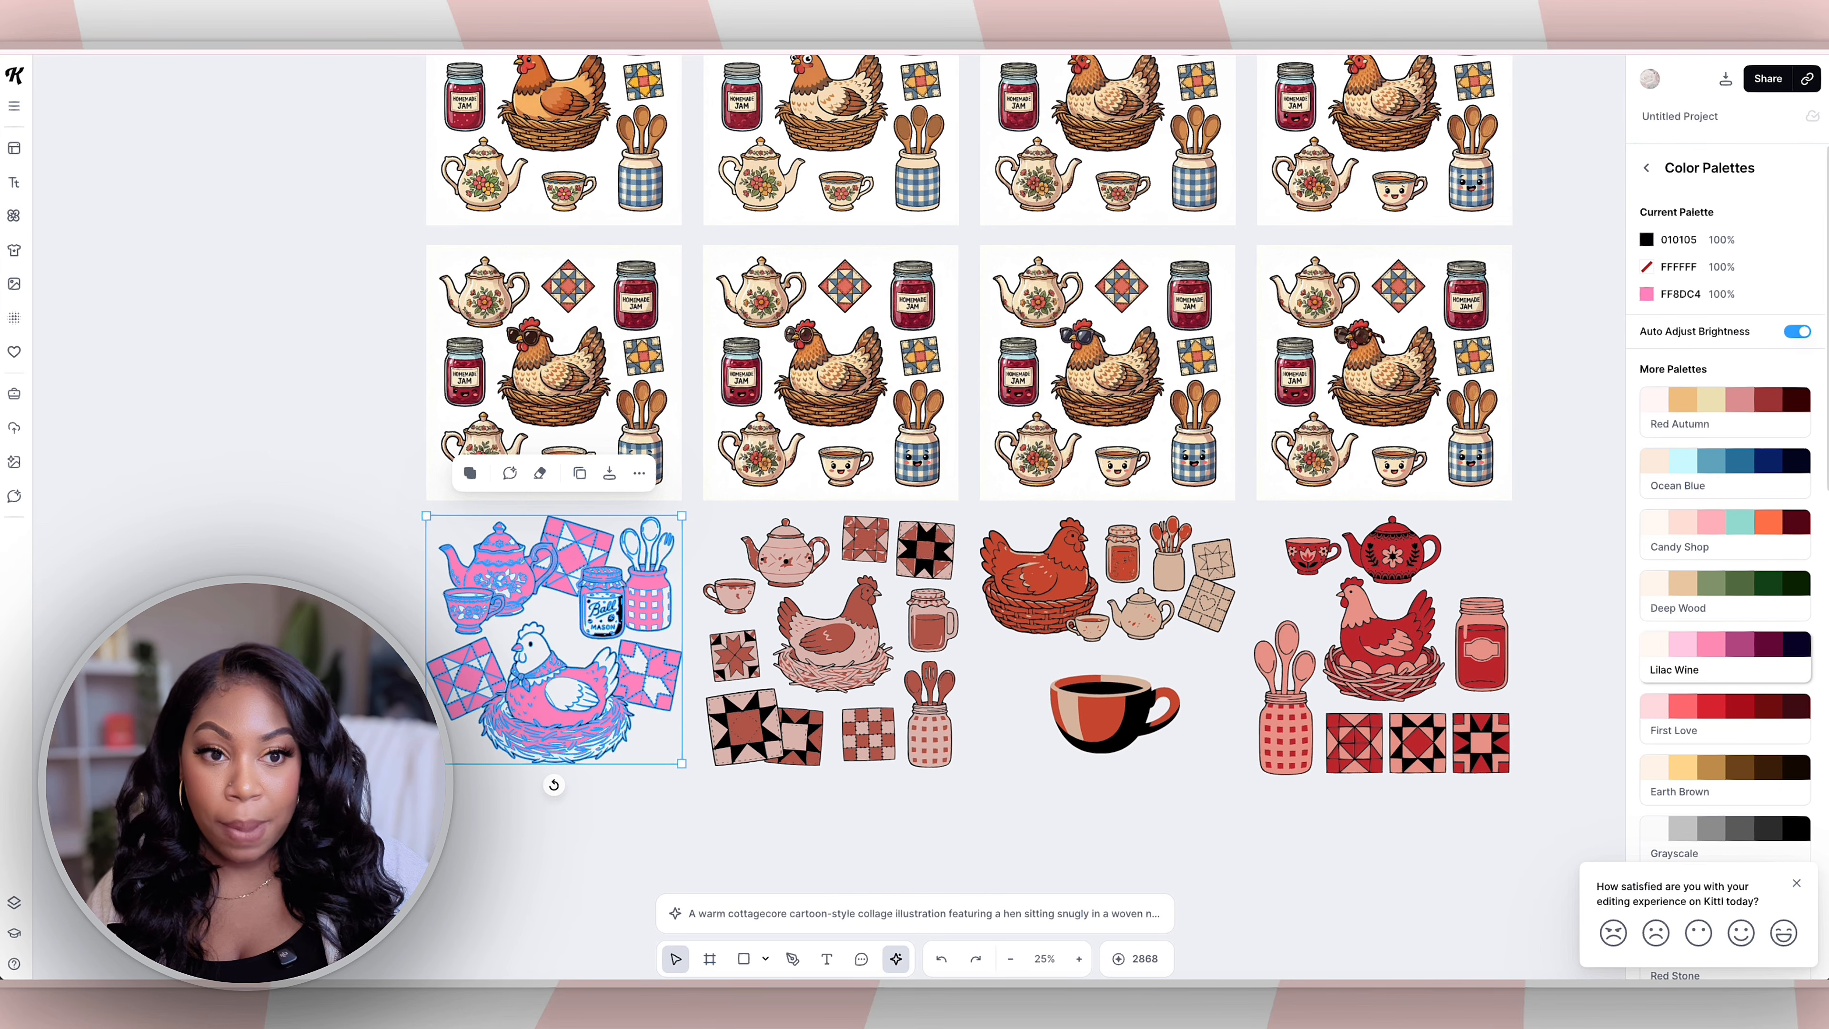
key("Escape")
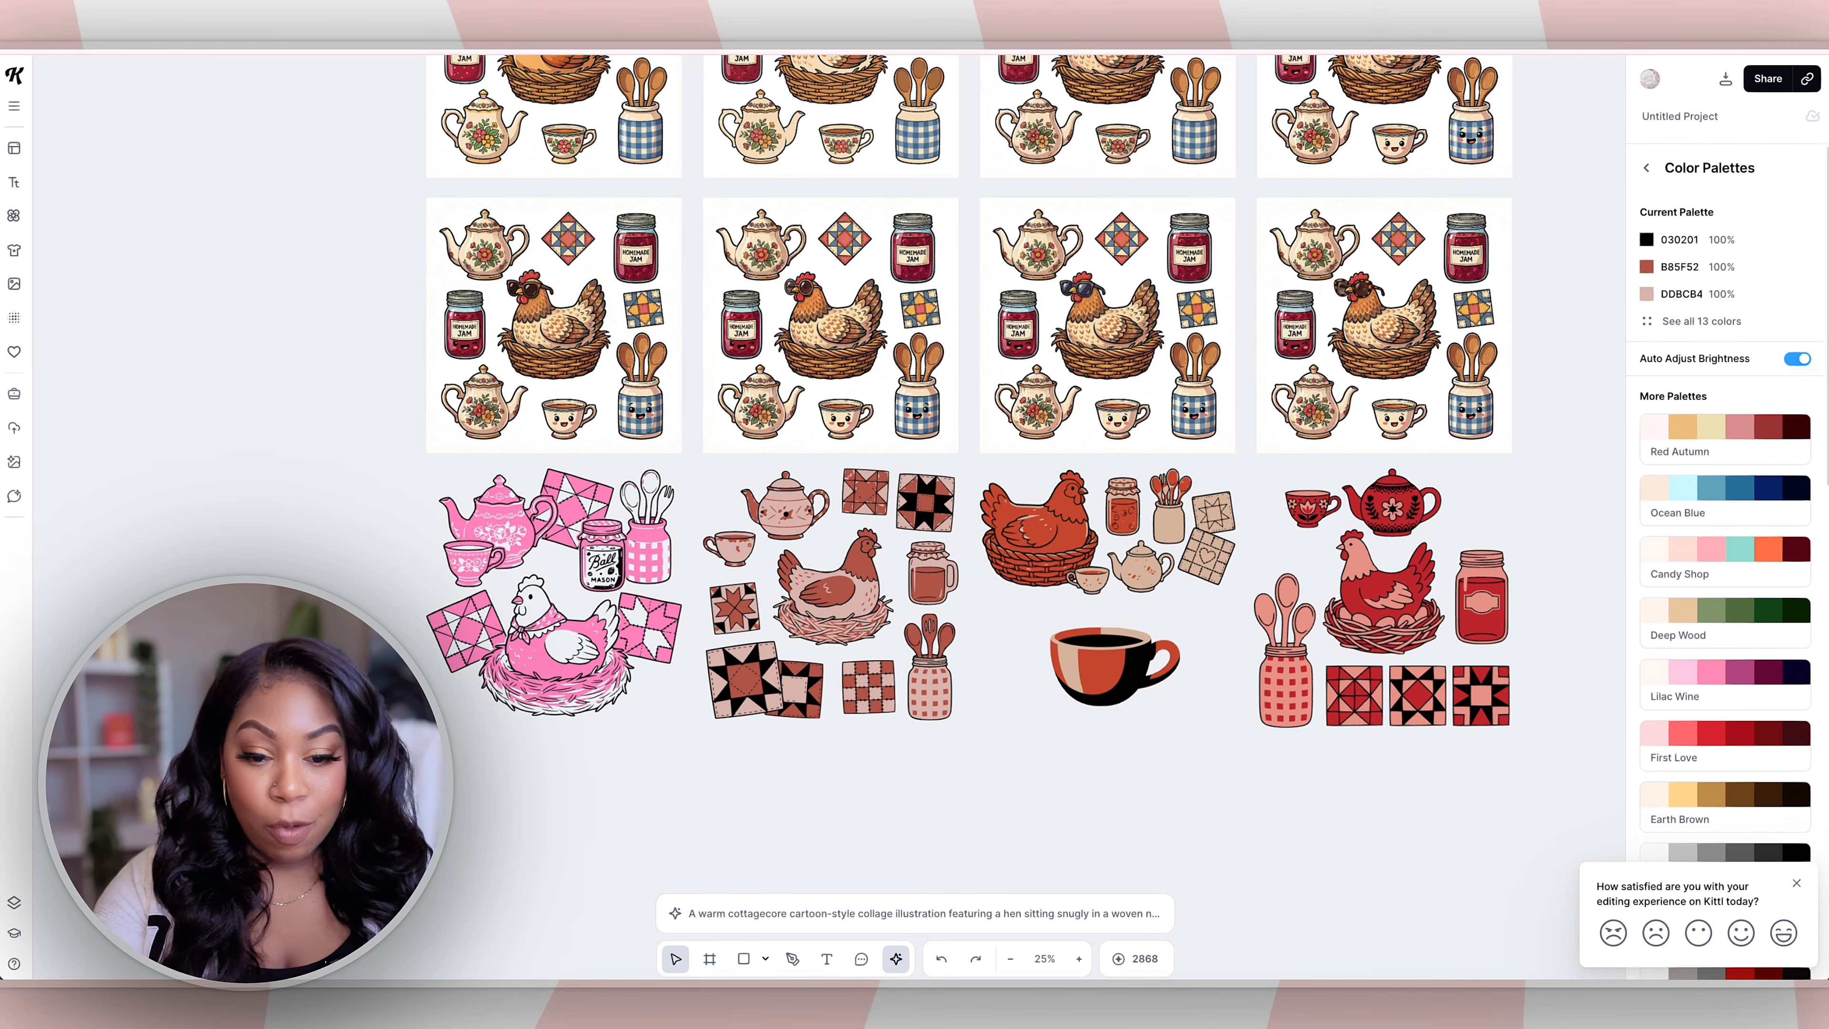
Step: Review the generated collages and select all of them on the canvas
scroll(938, 497, "up", 5)
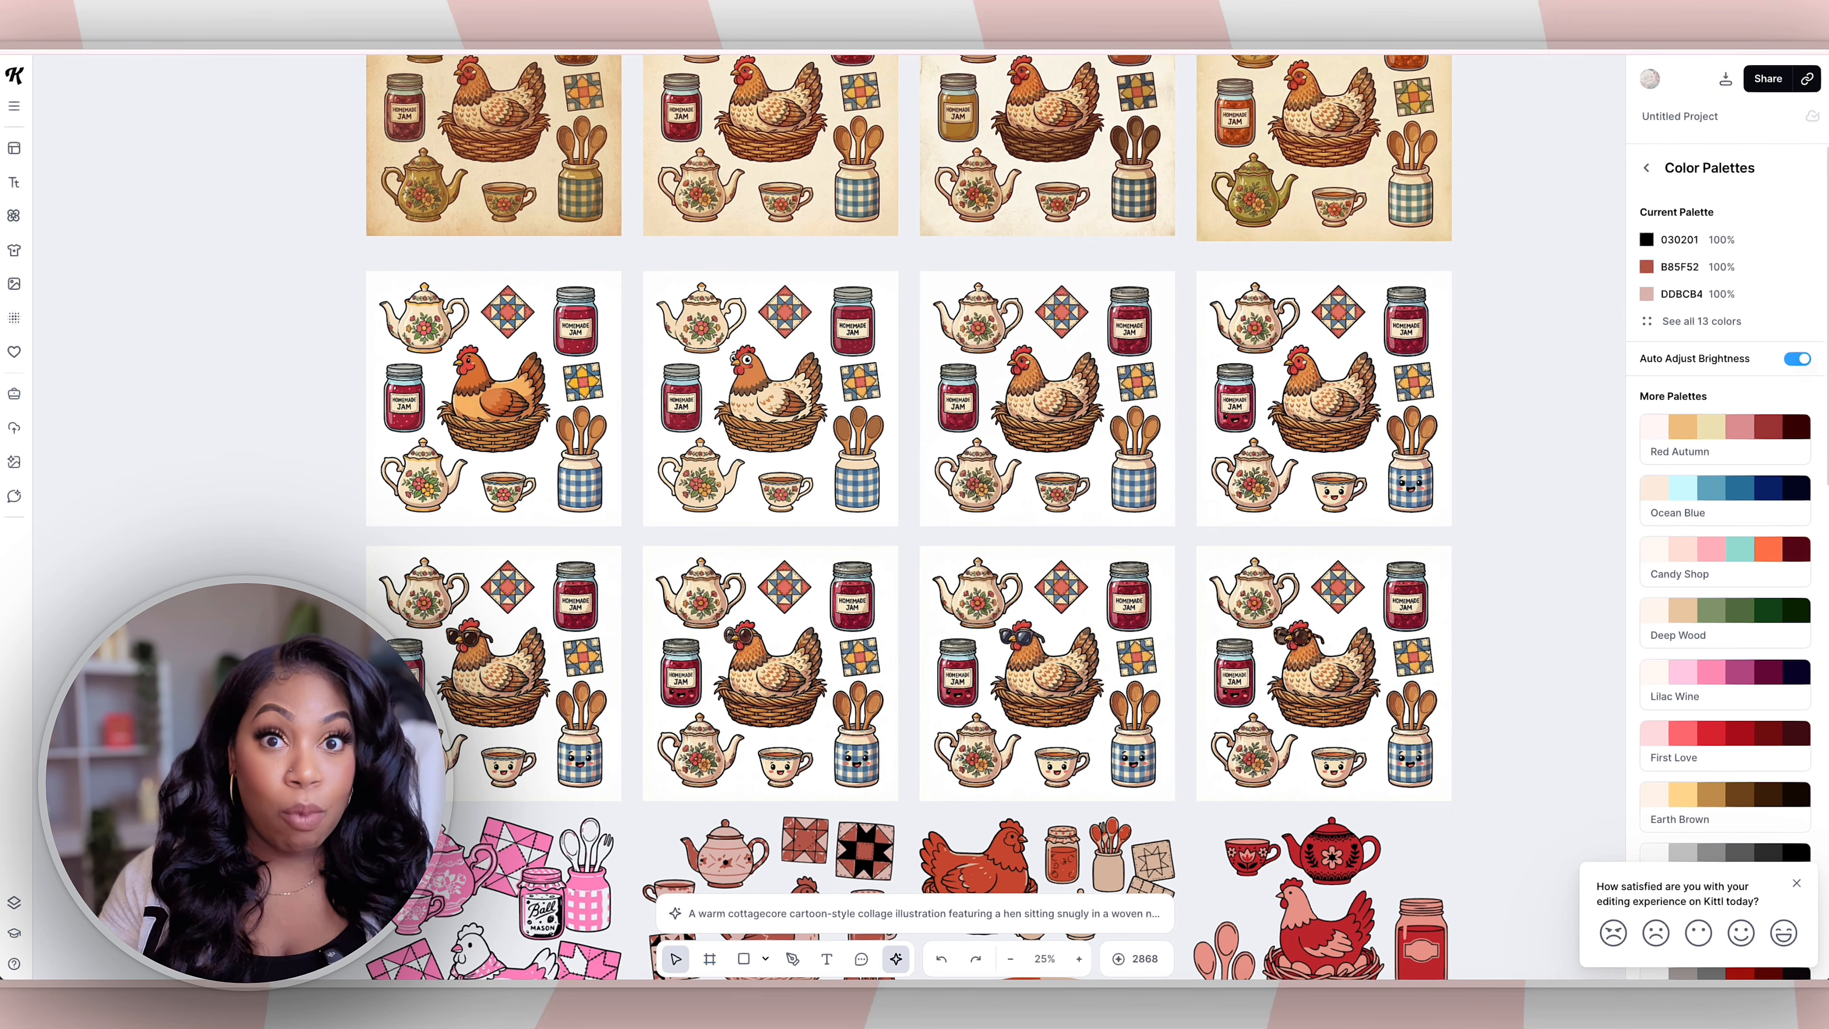
scroll(939, 516, "up", 2)
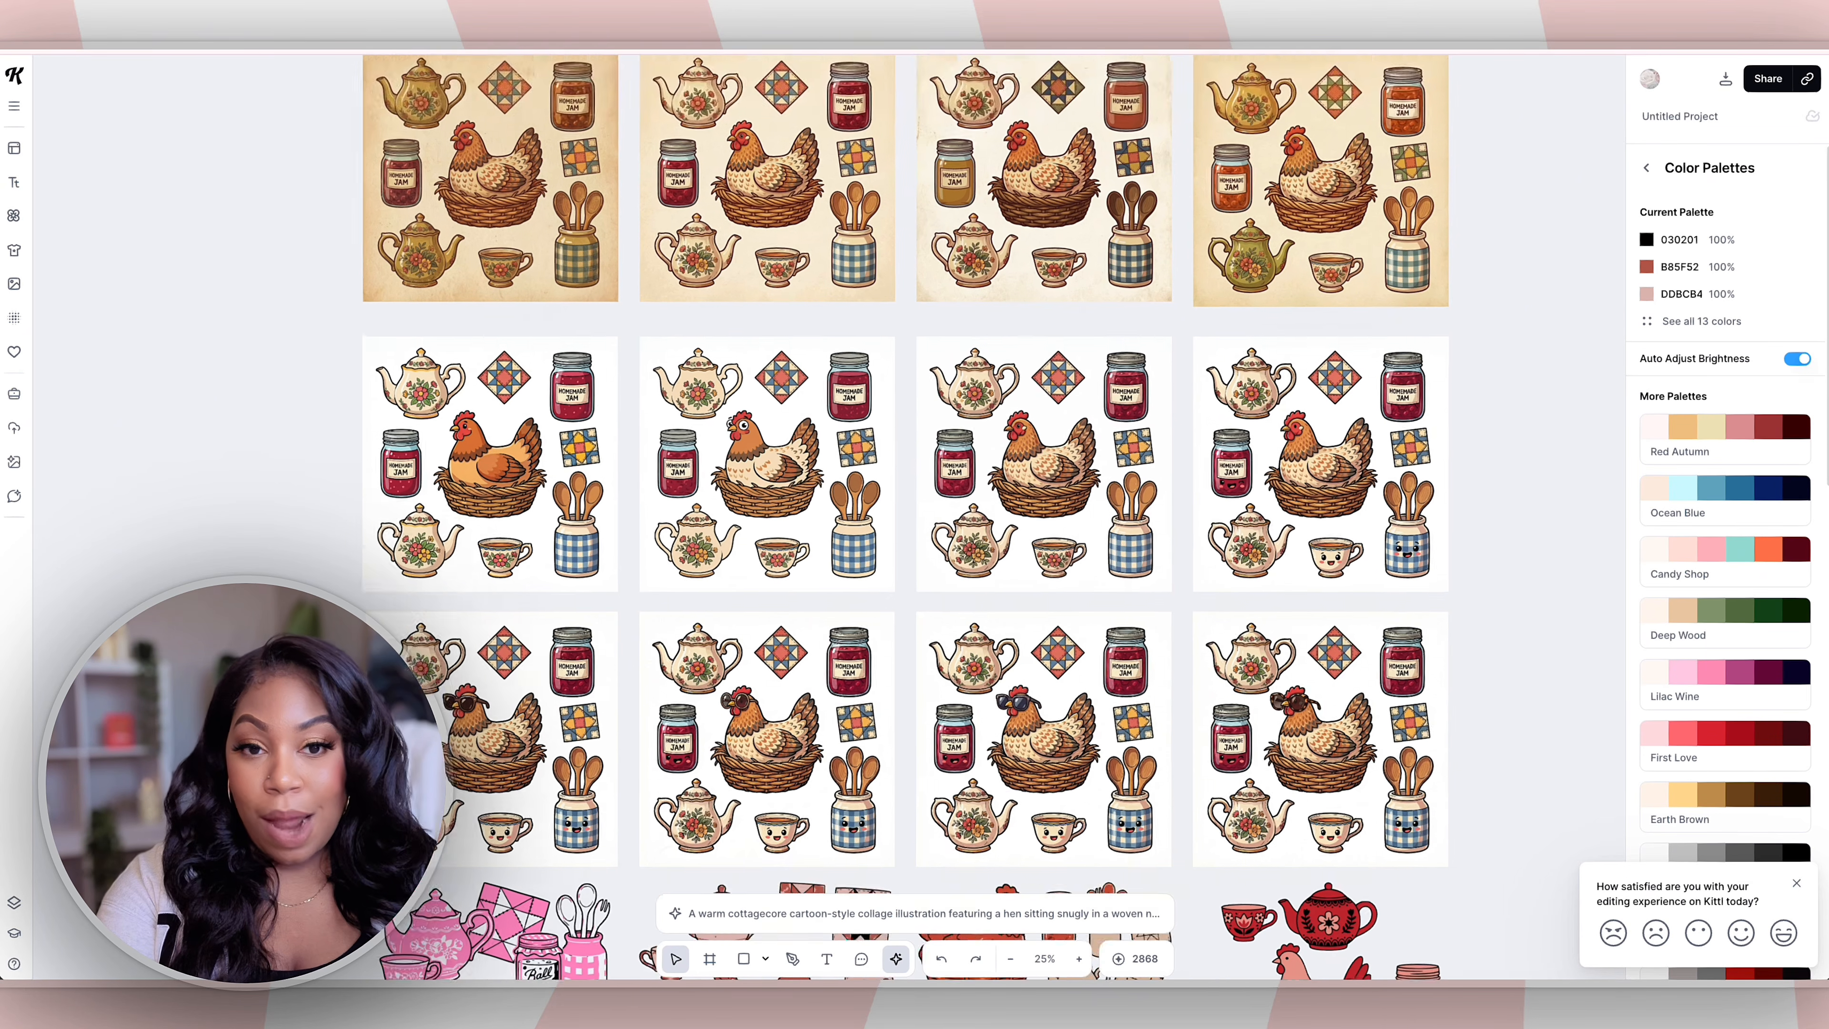
scroll(939, 516, "down", 3)
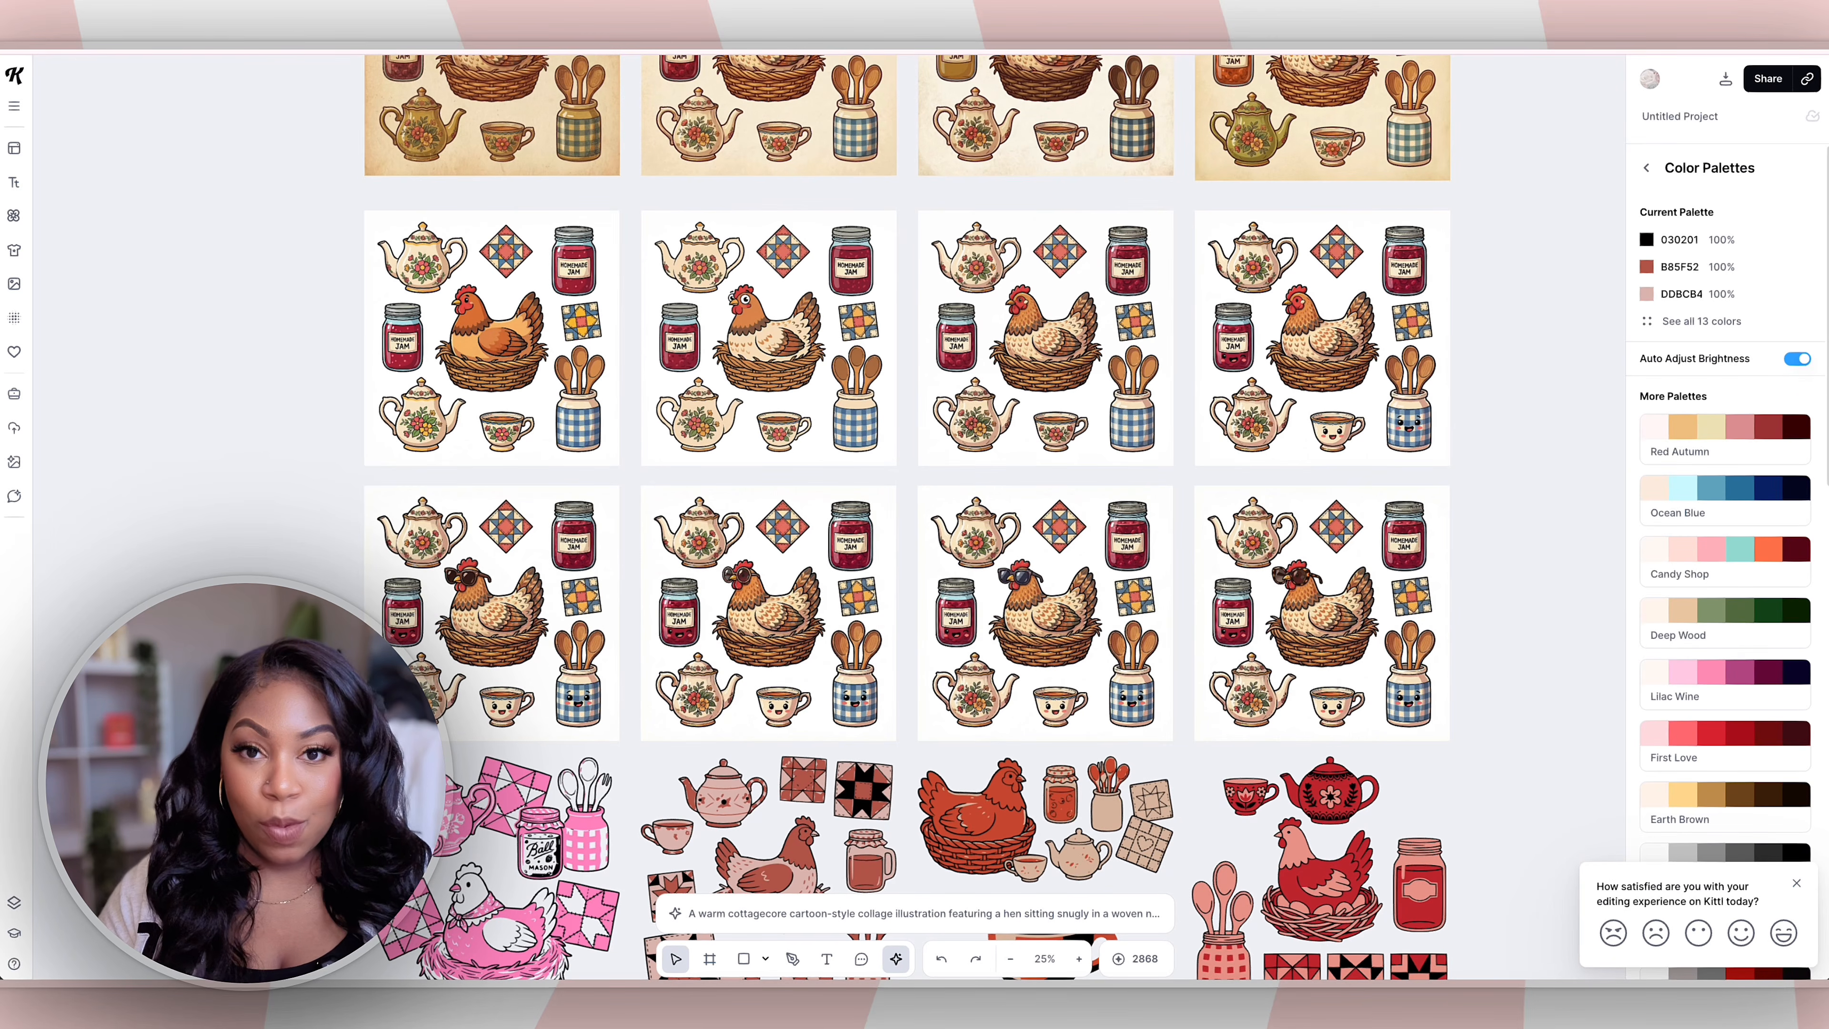
left_click(1010, 958)
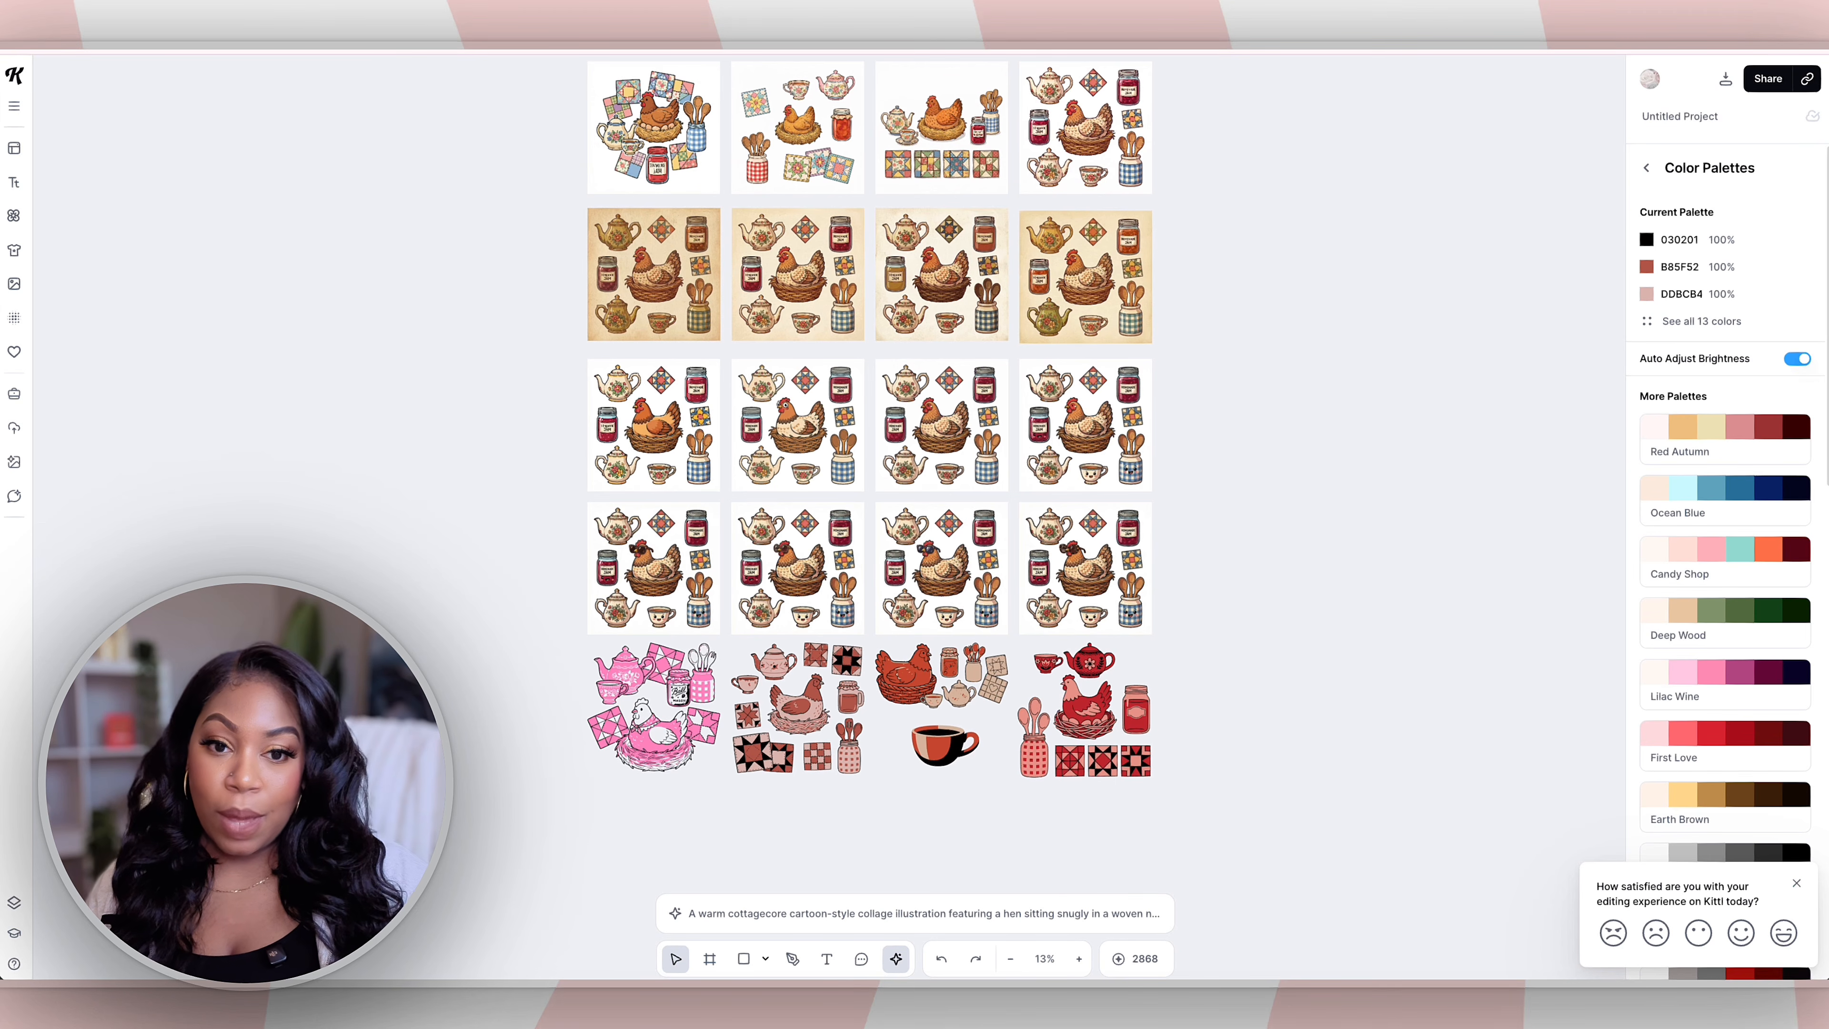
left_click_drag(1208, 767, 581, 54)
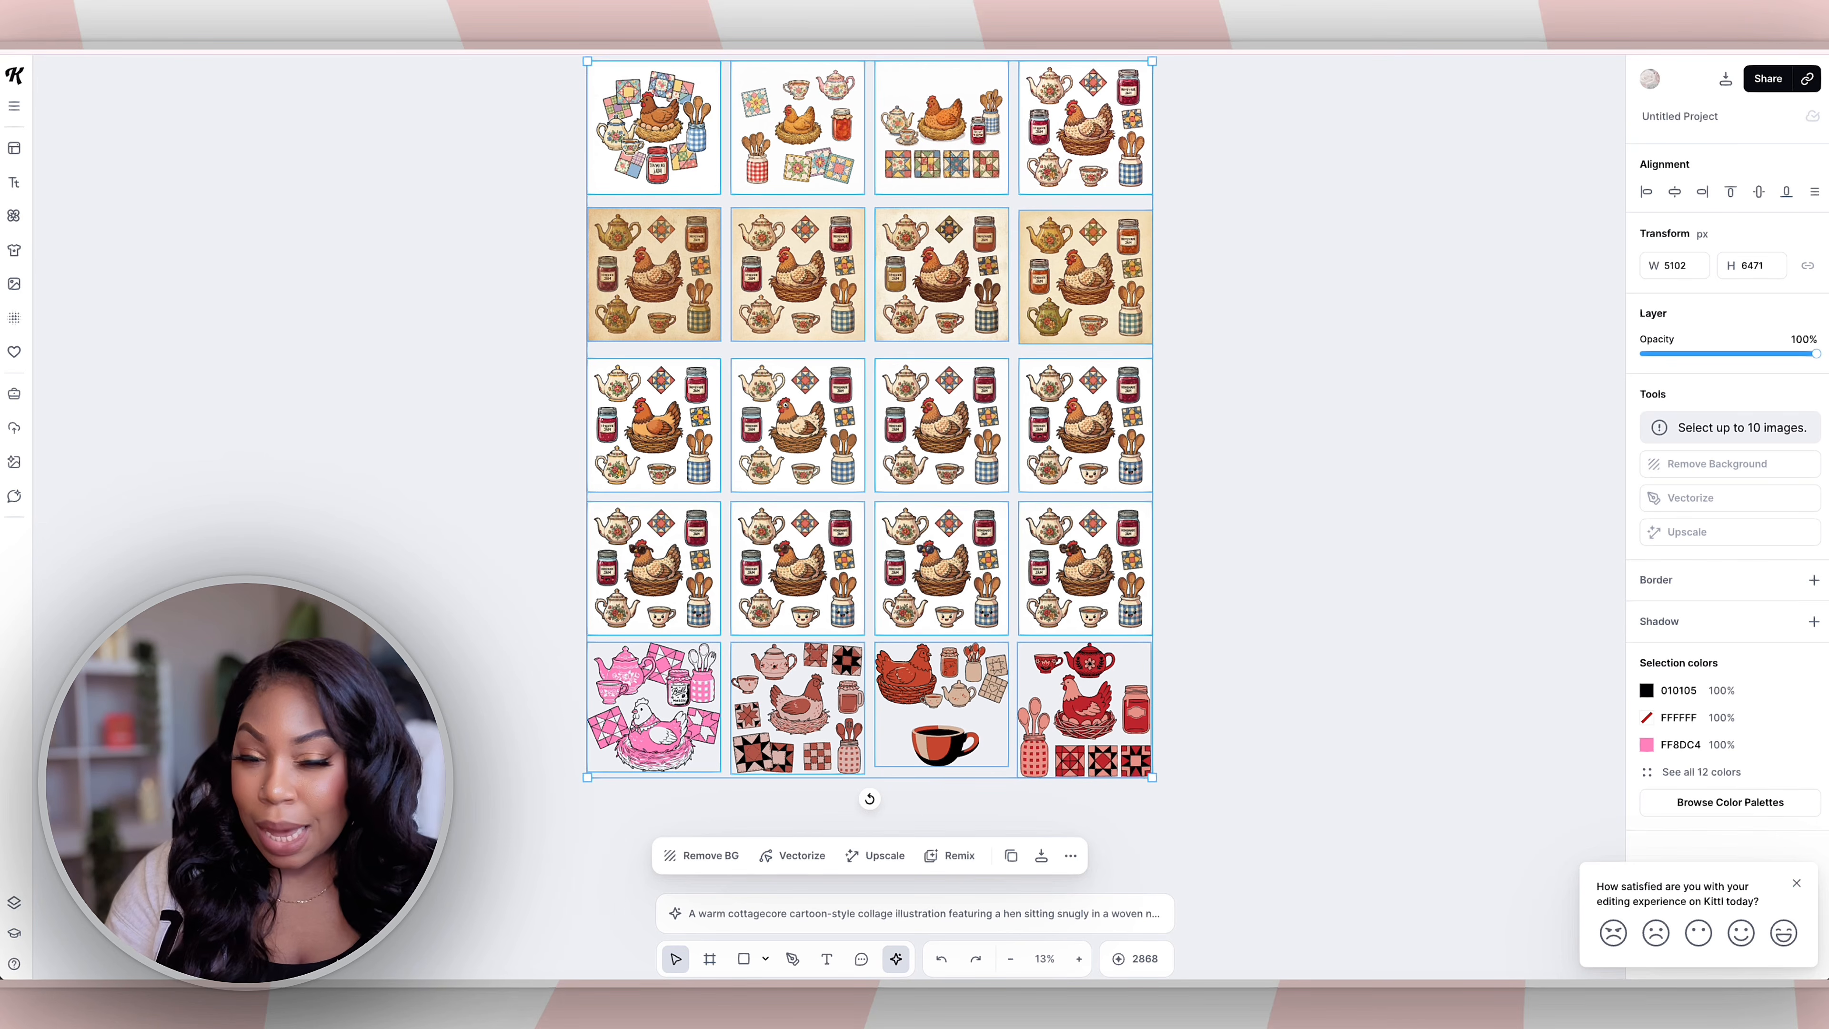
scroll(869, 424, "up", 1)
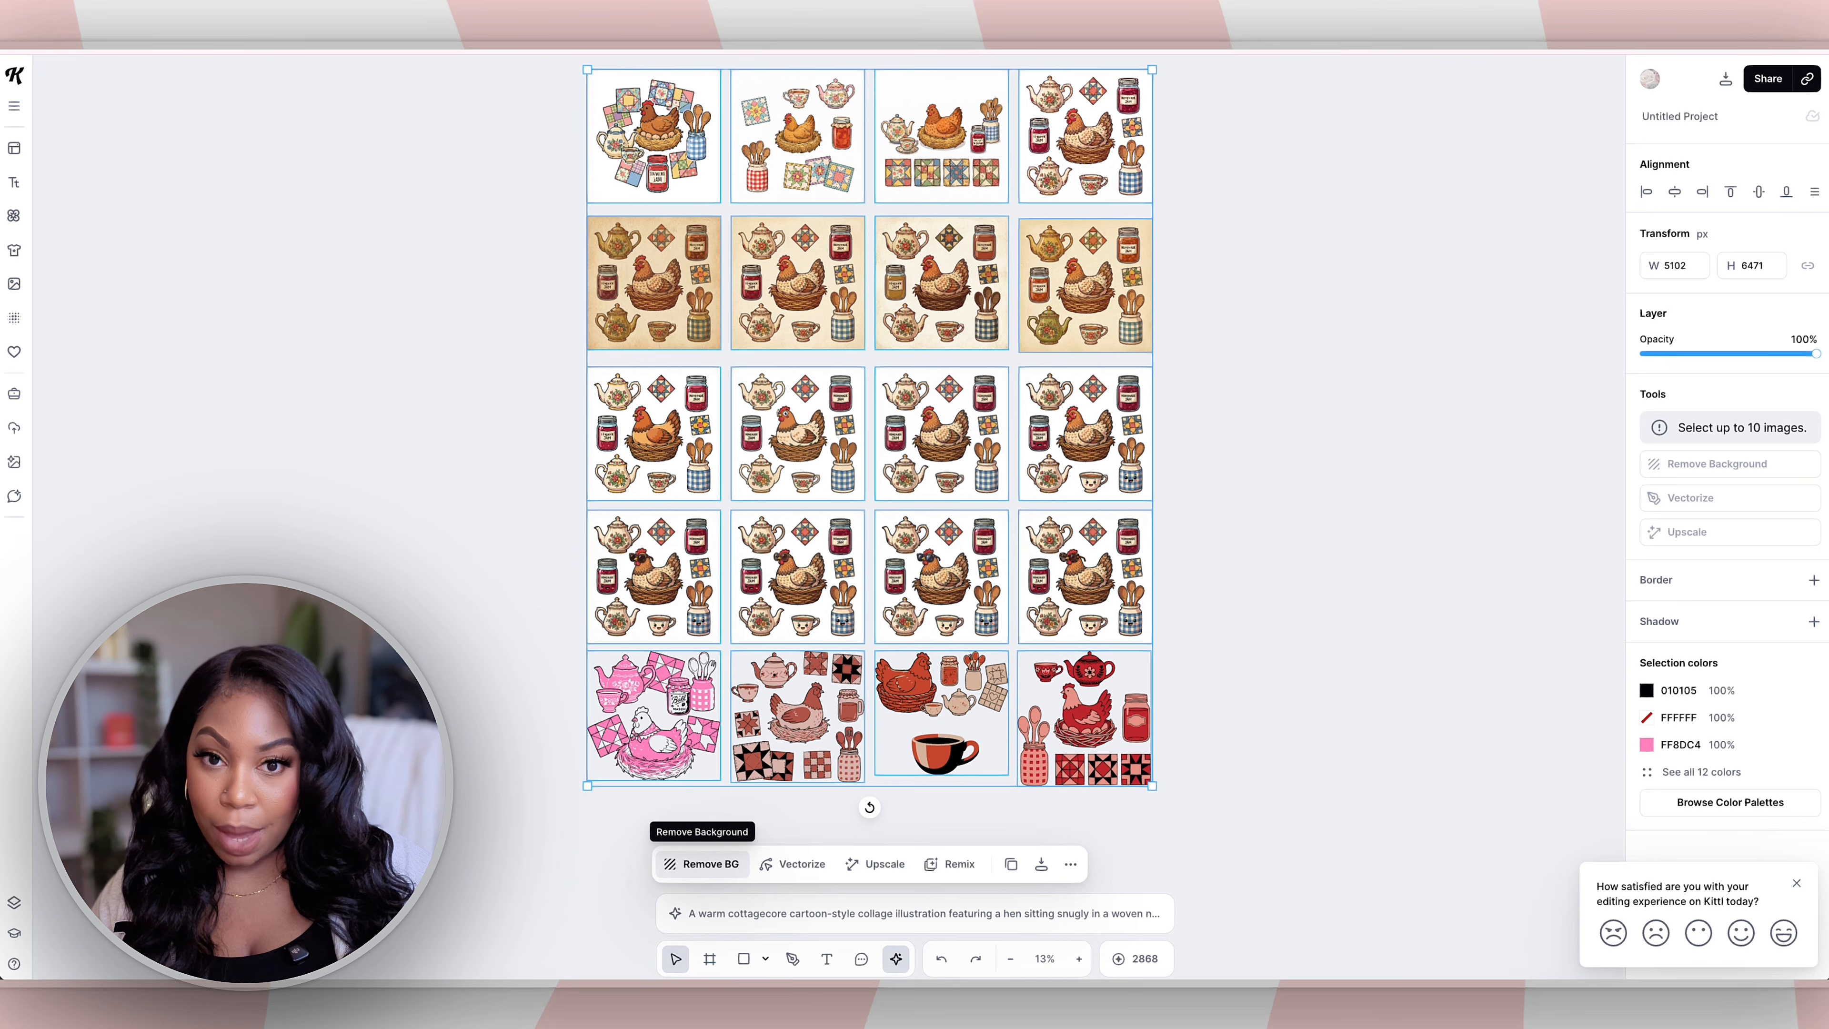
Step: Remove the backgrounds from all the selected collages, reselect the whole set, and upscale it
left_click(702, 864)
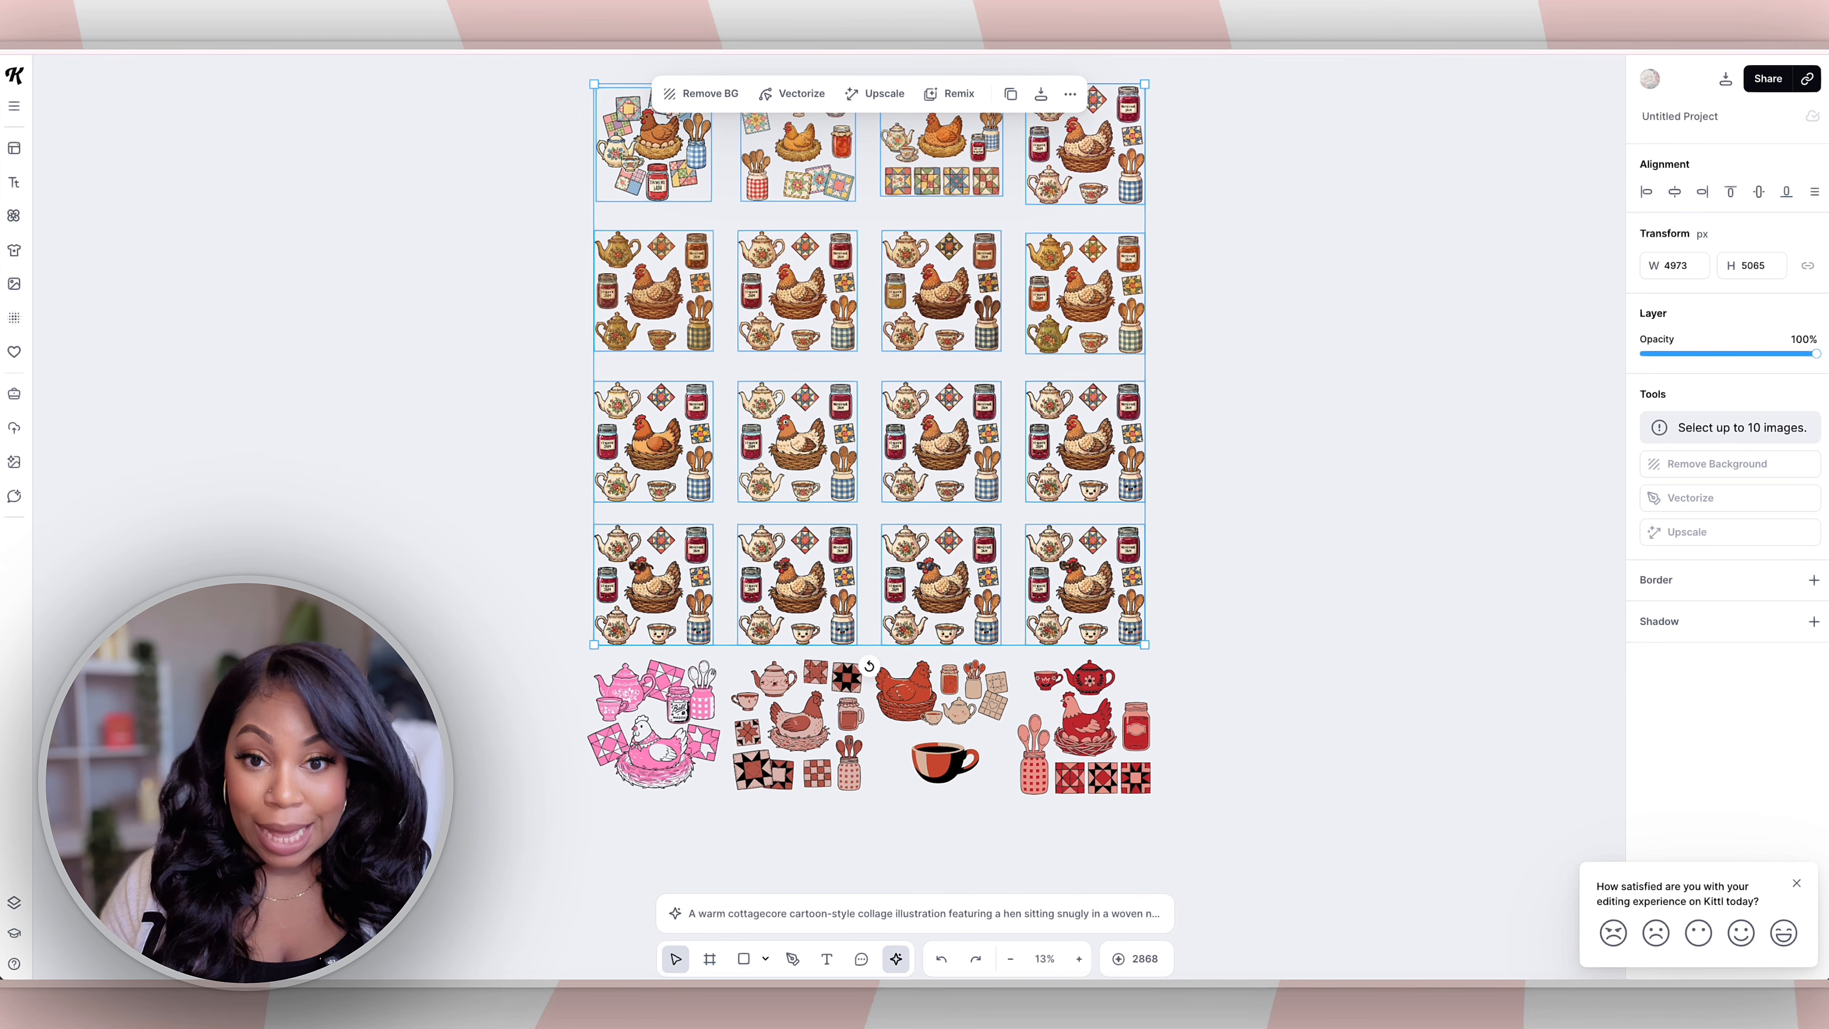
key("Escape")
left_click_drag(1199, 765, 538, 60)
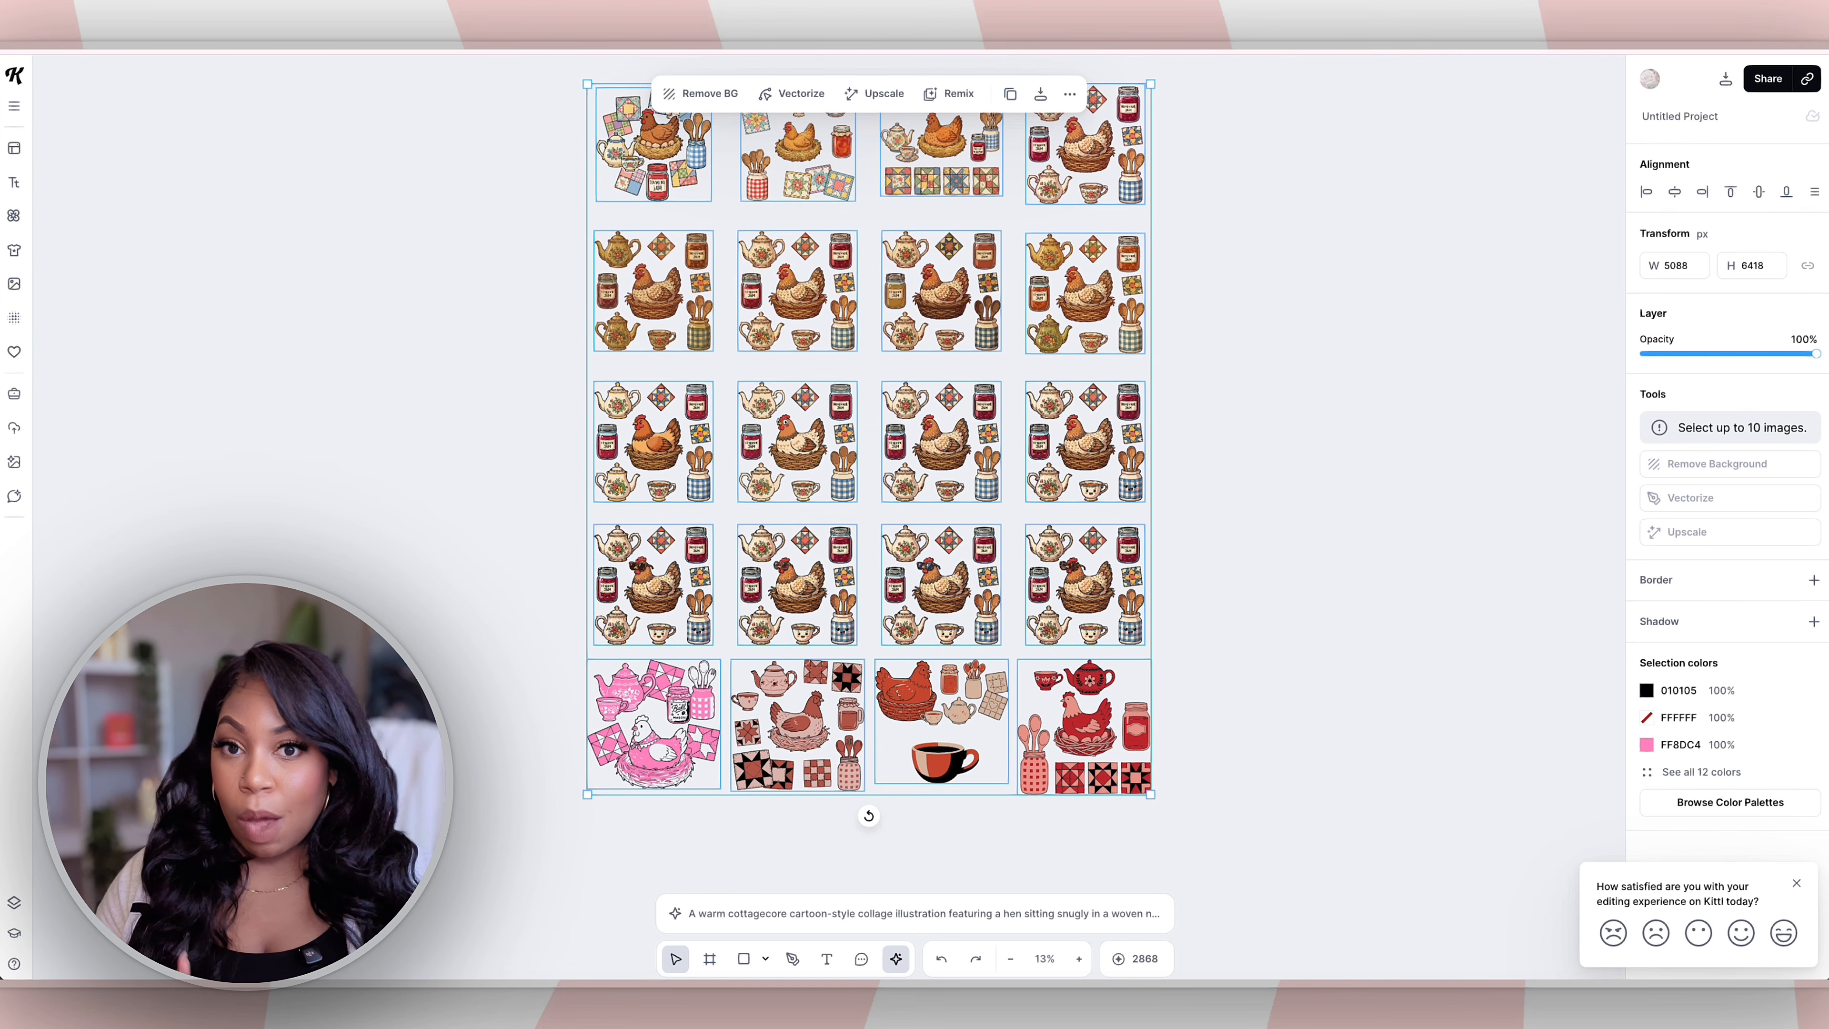
left_click(874, 94)
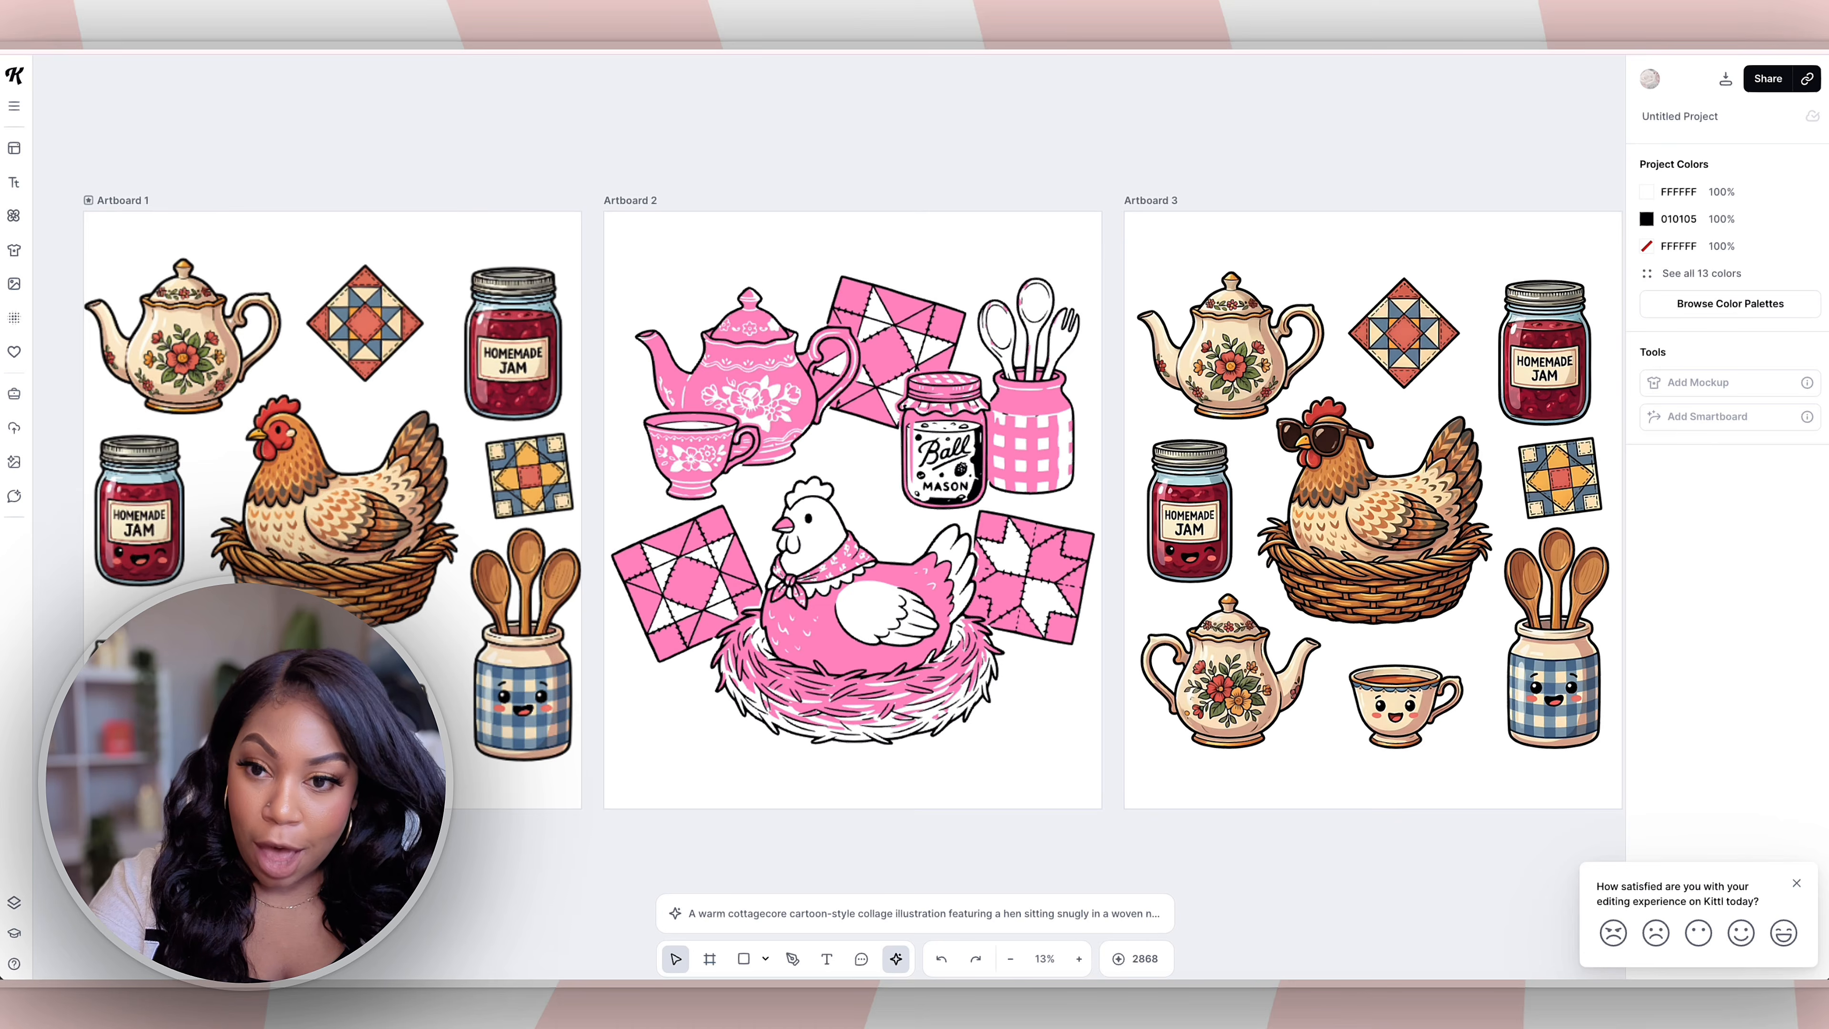
Step: Test Artboard 2's background in black 020101, green 24BC3D and blue 4224BC, and restore it to white
scroll(852, 509, "left", 9)
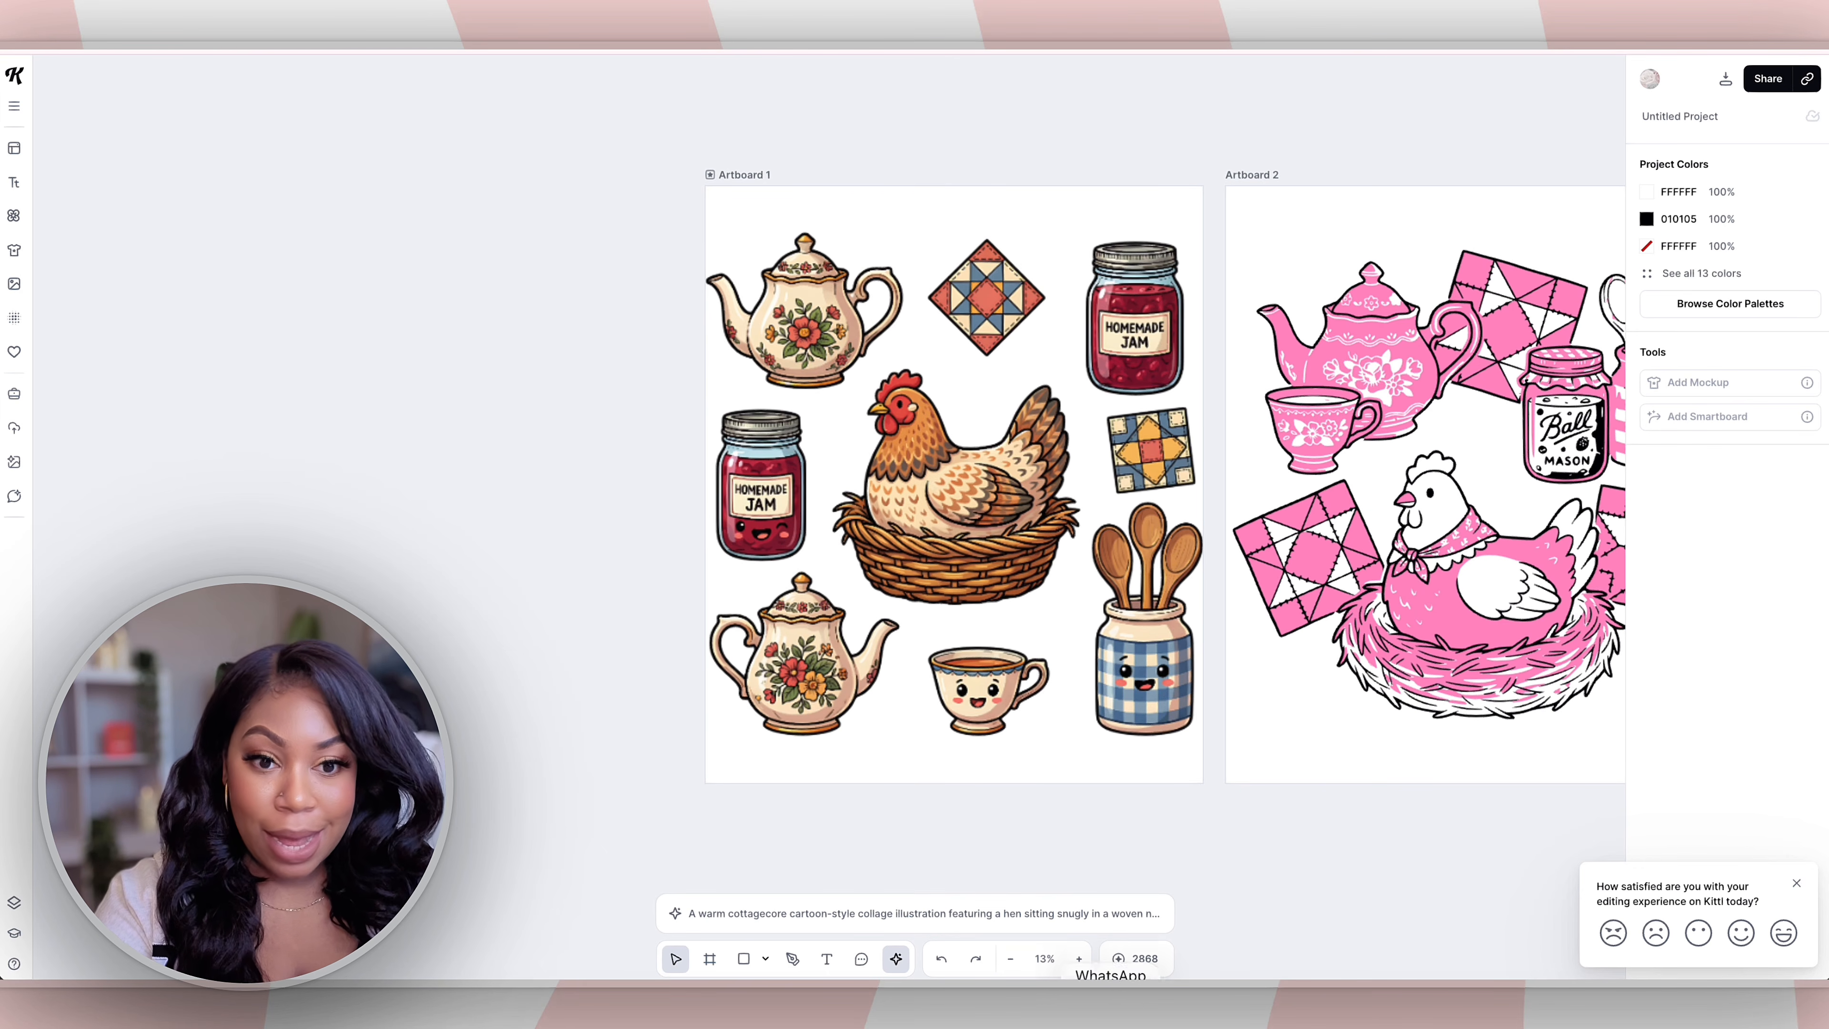
scroll(993, 476, "right", 5)
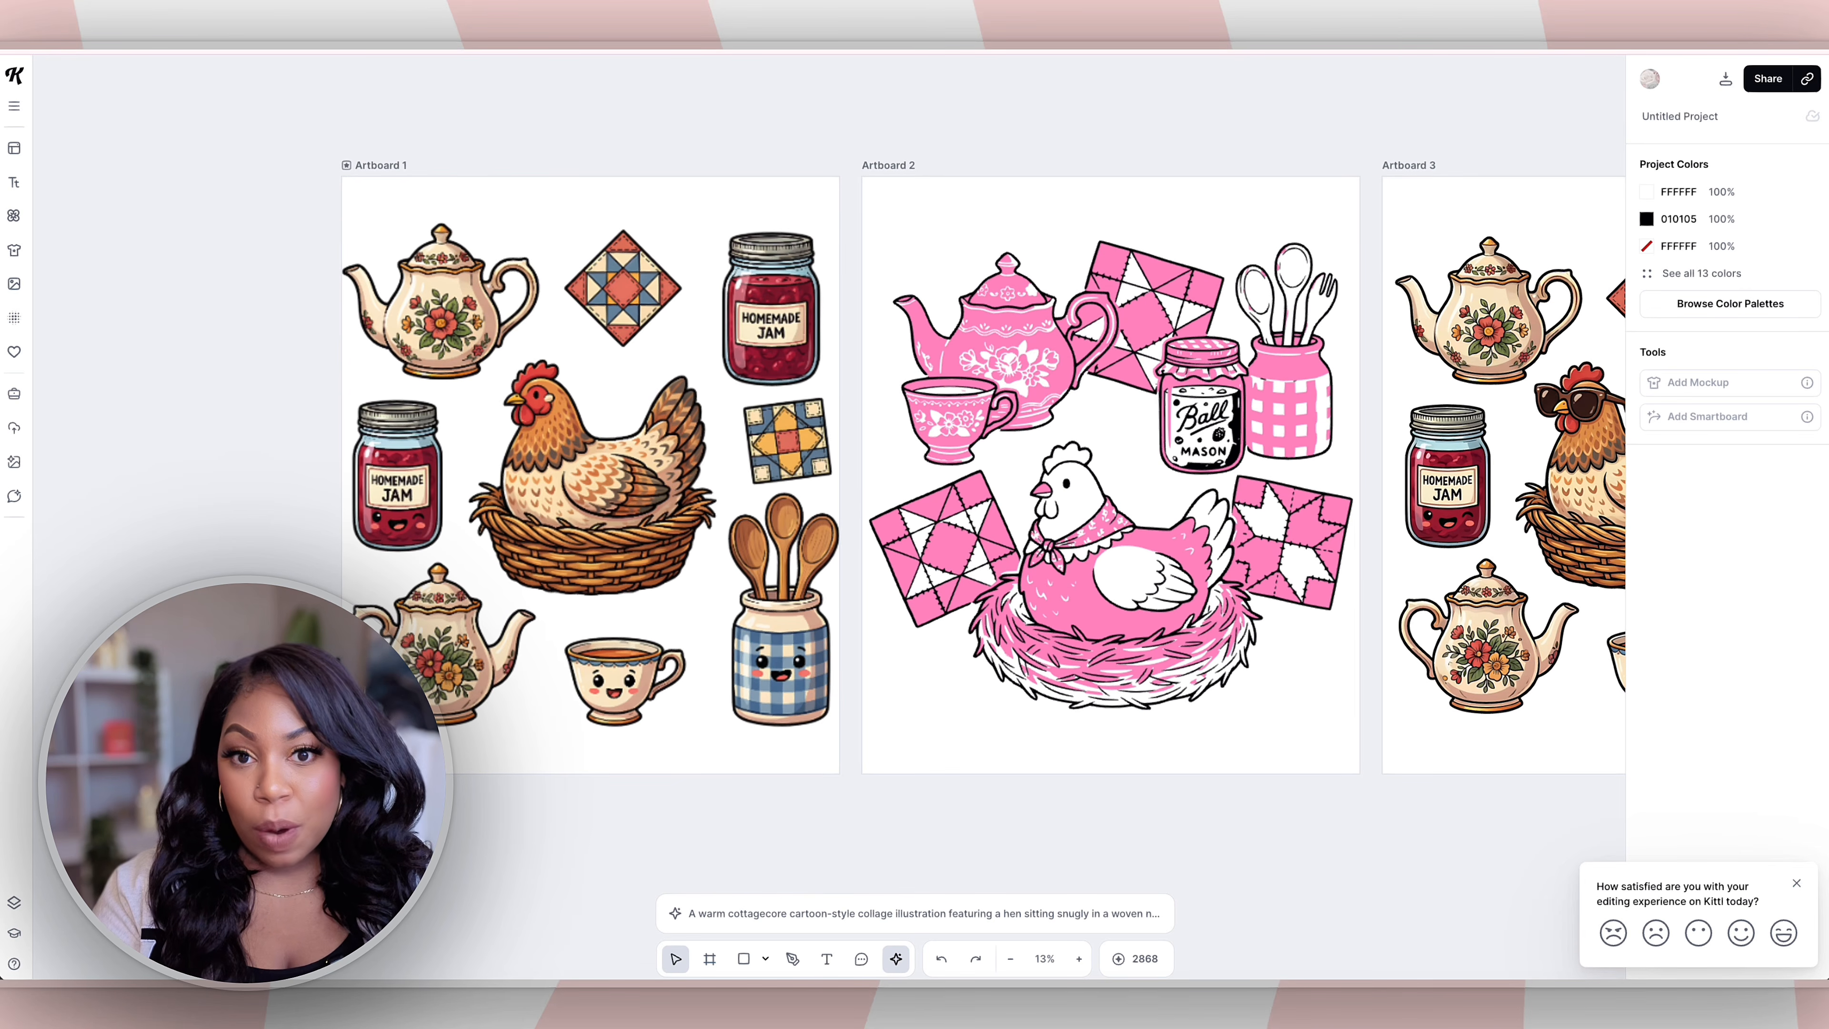
left_click(889, 166)
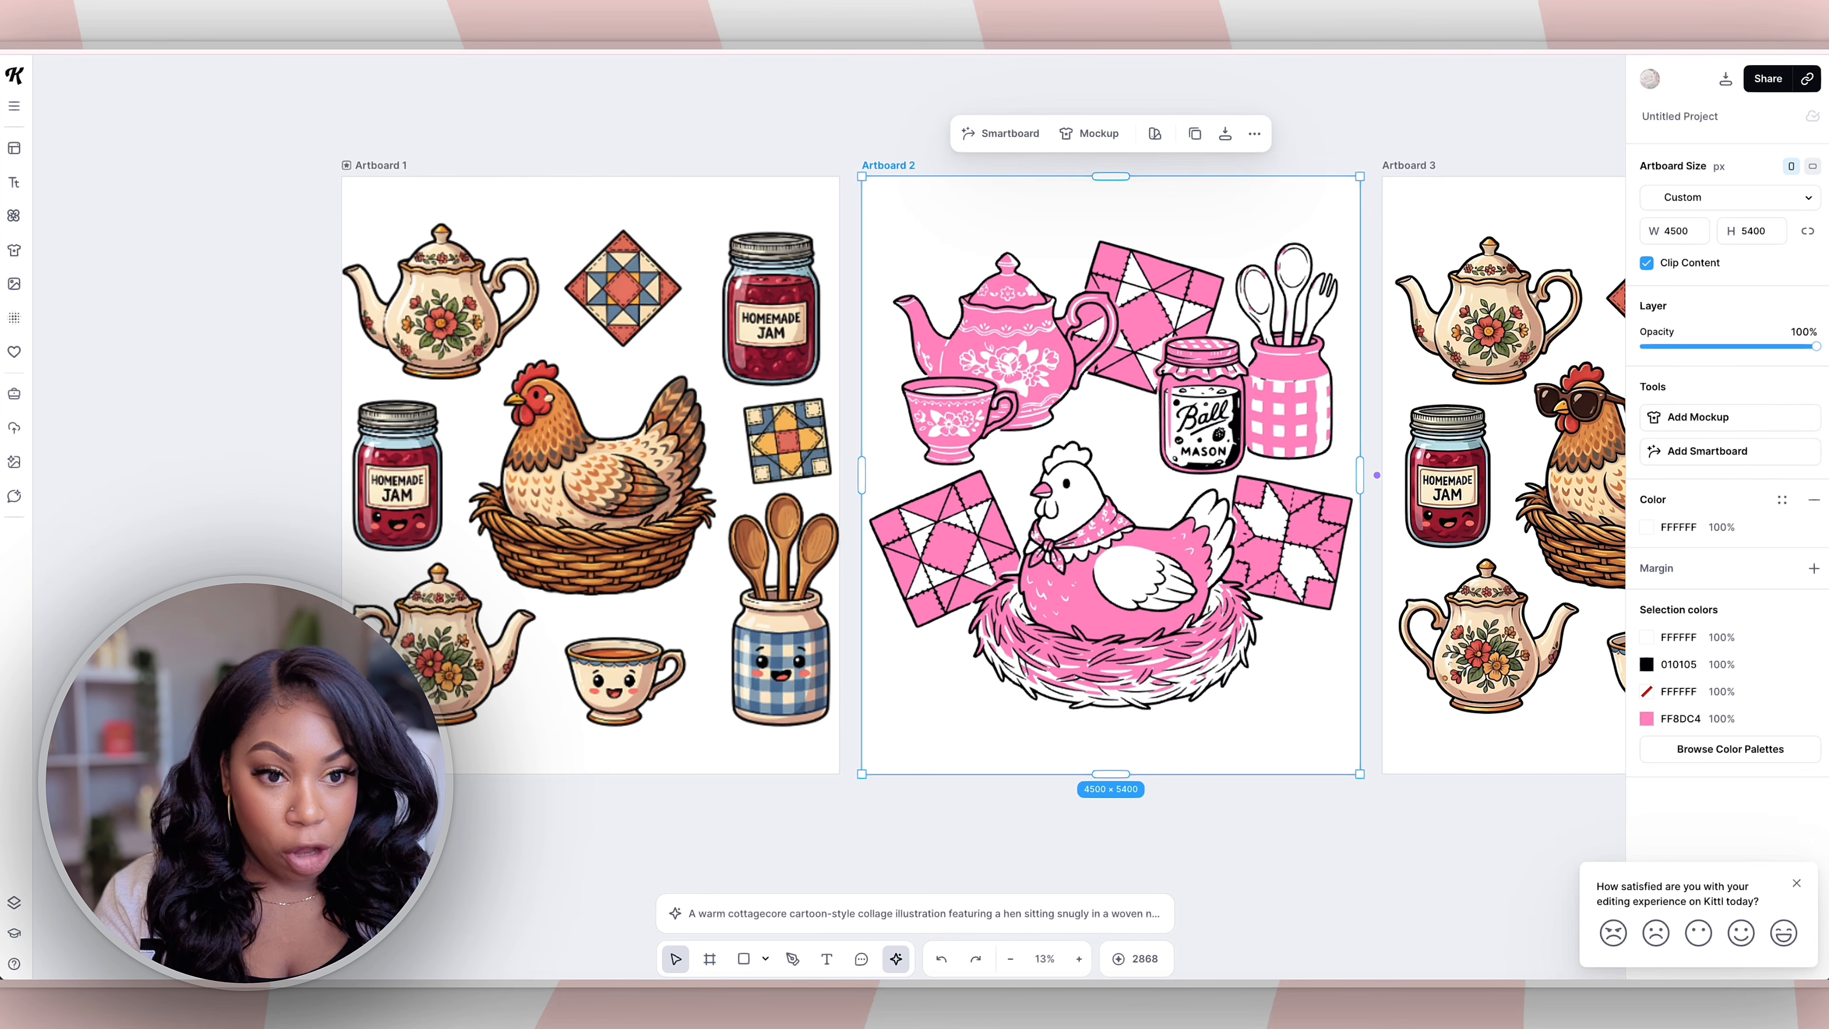
left_click(1646, 527)
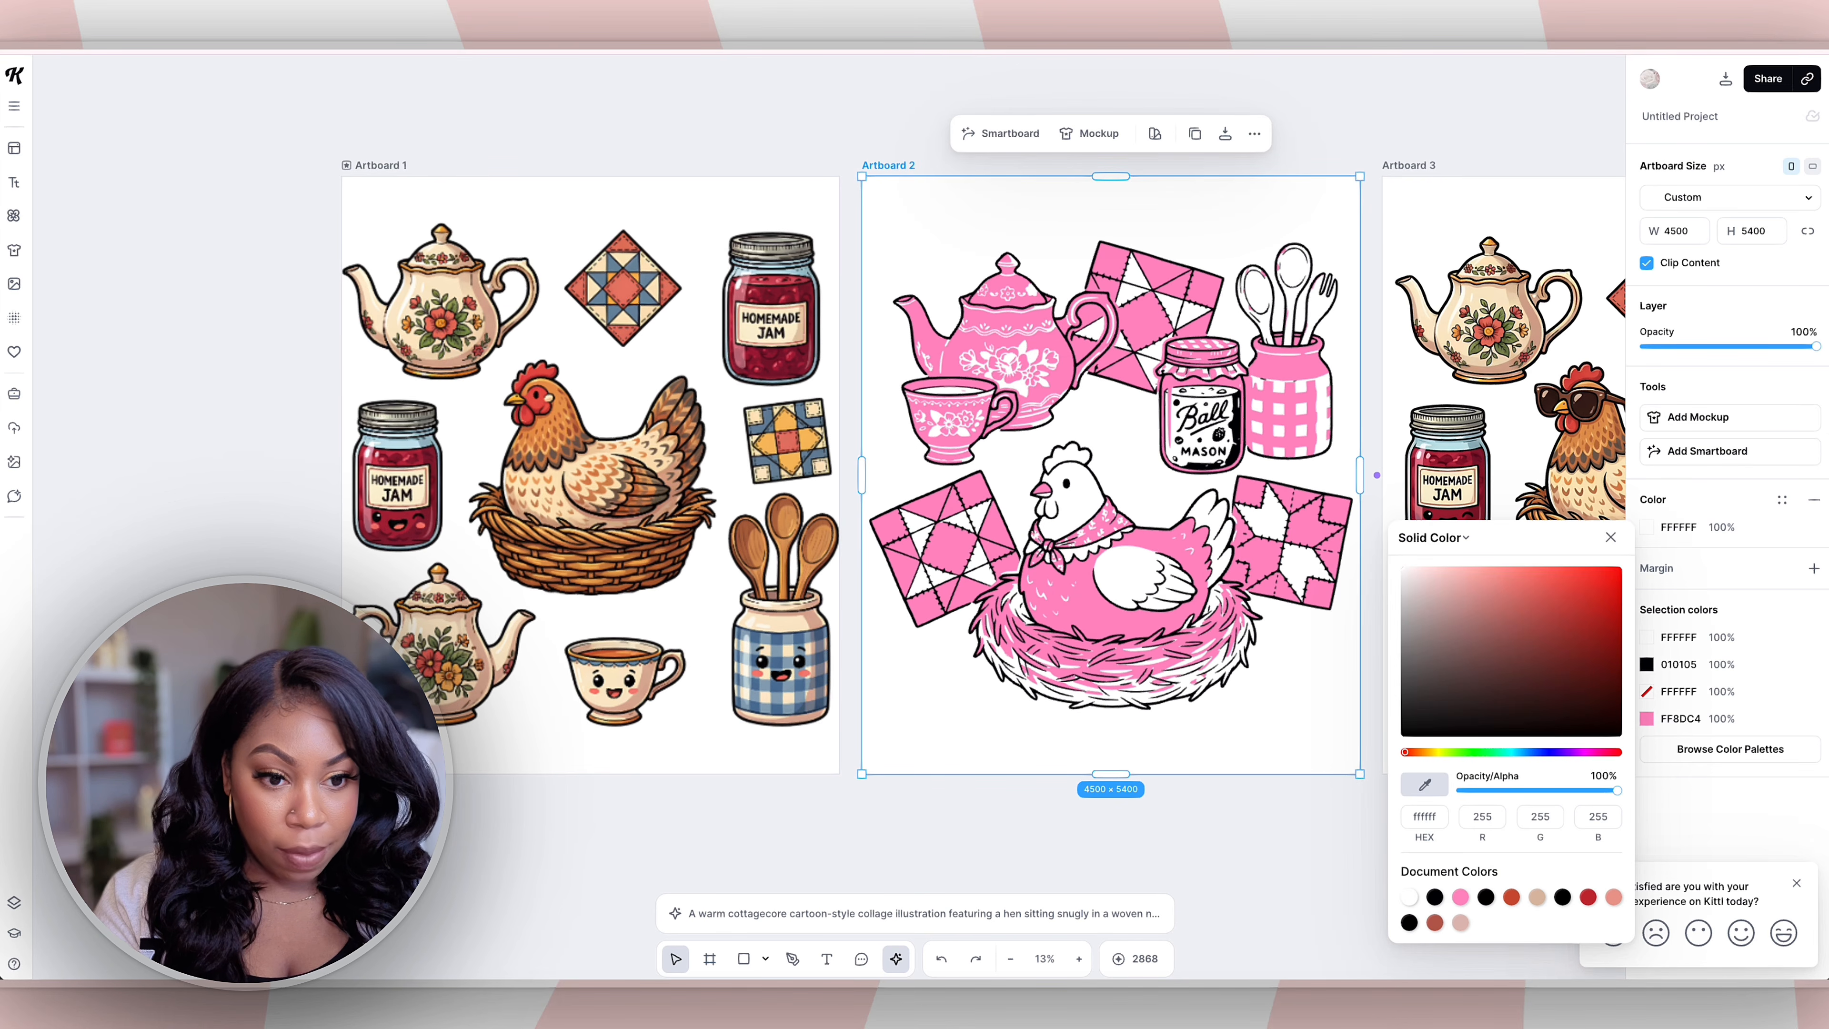
left_click(1511, 733)
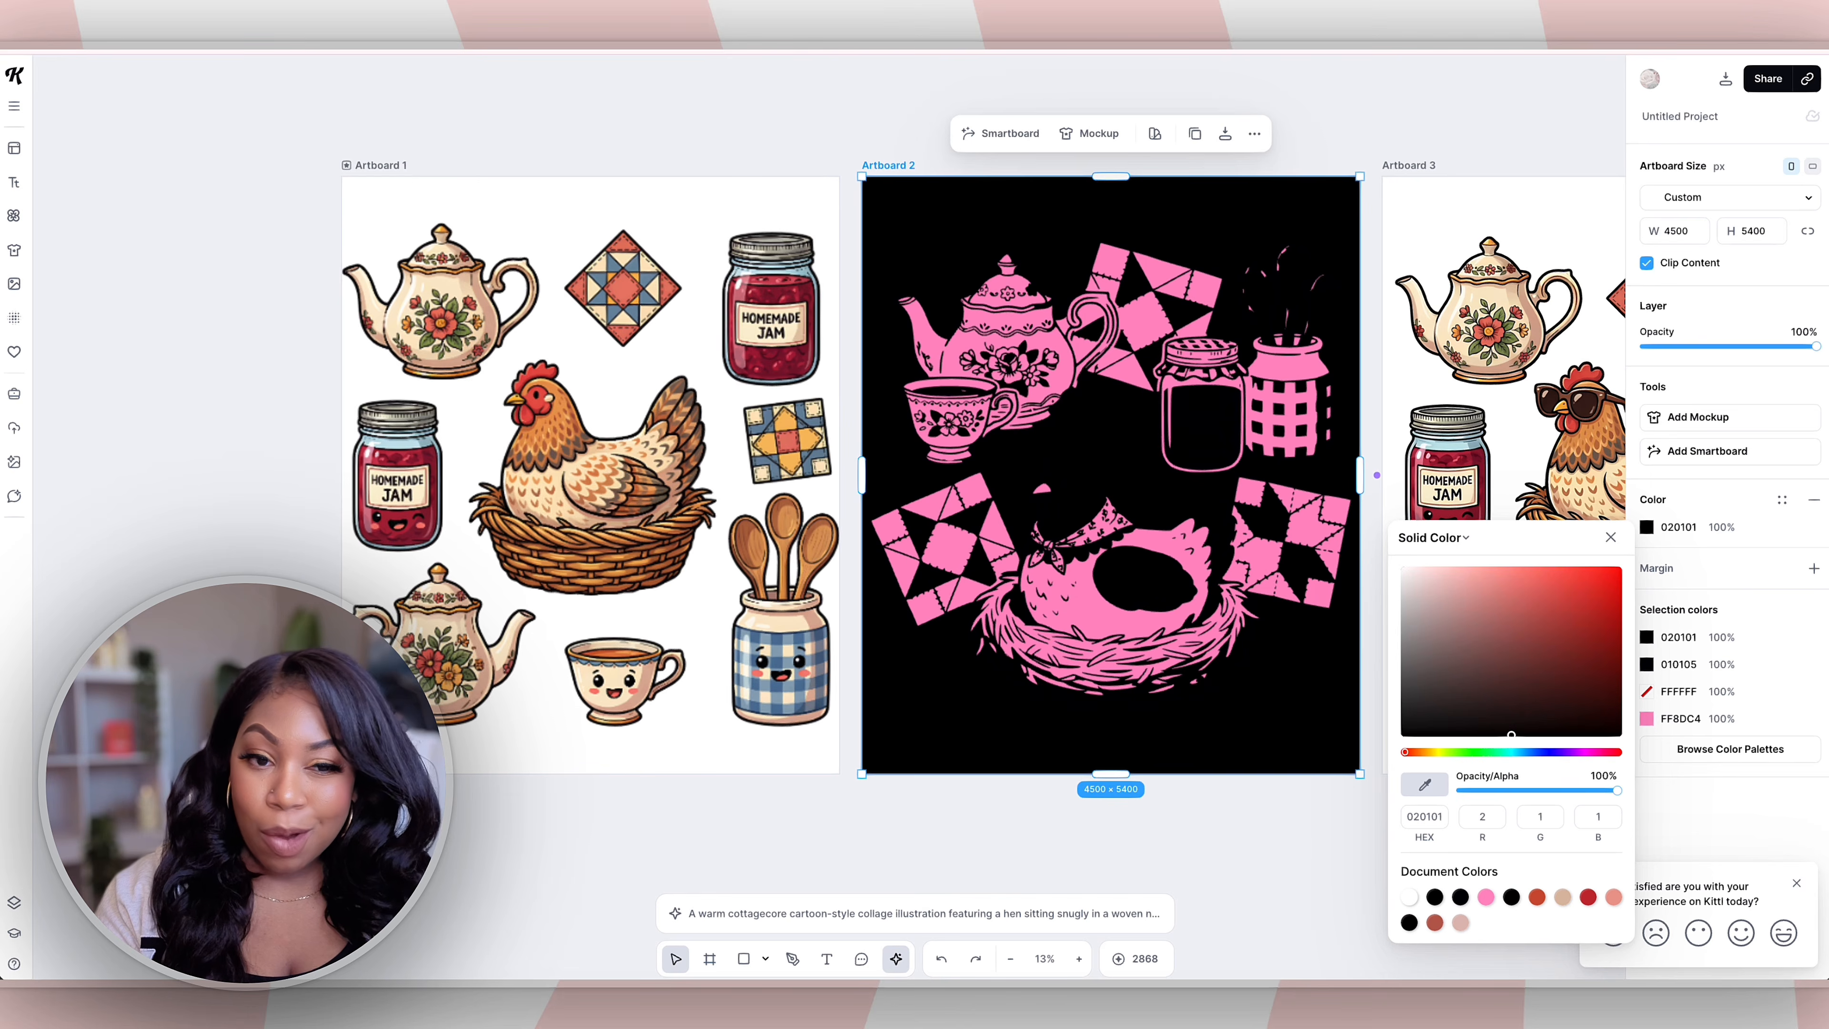
left_click(1481, 752)
left_click(1579, 611)
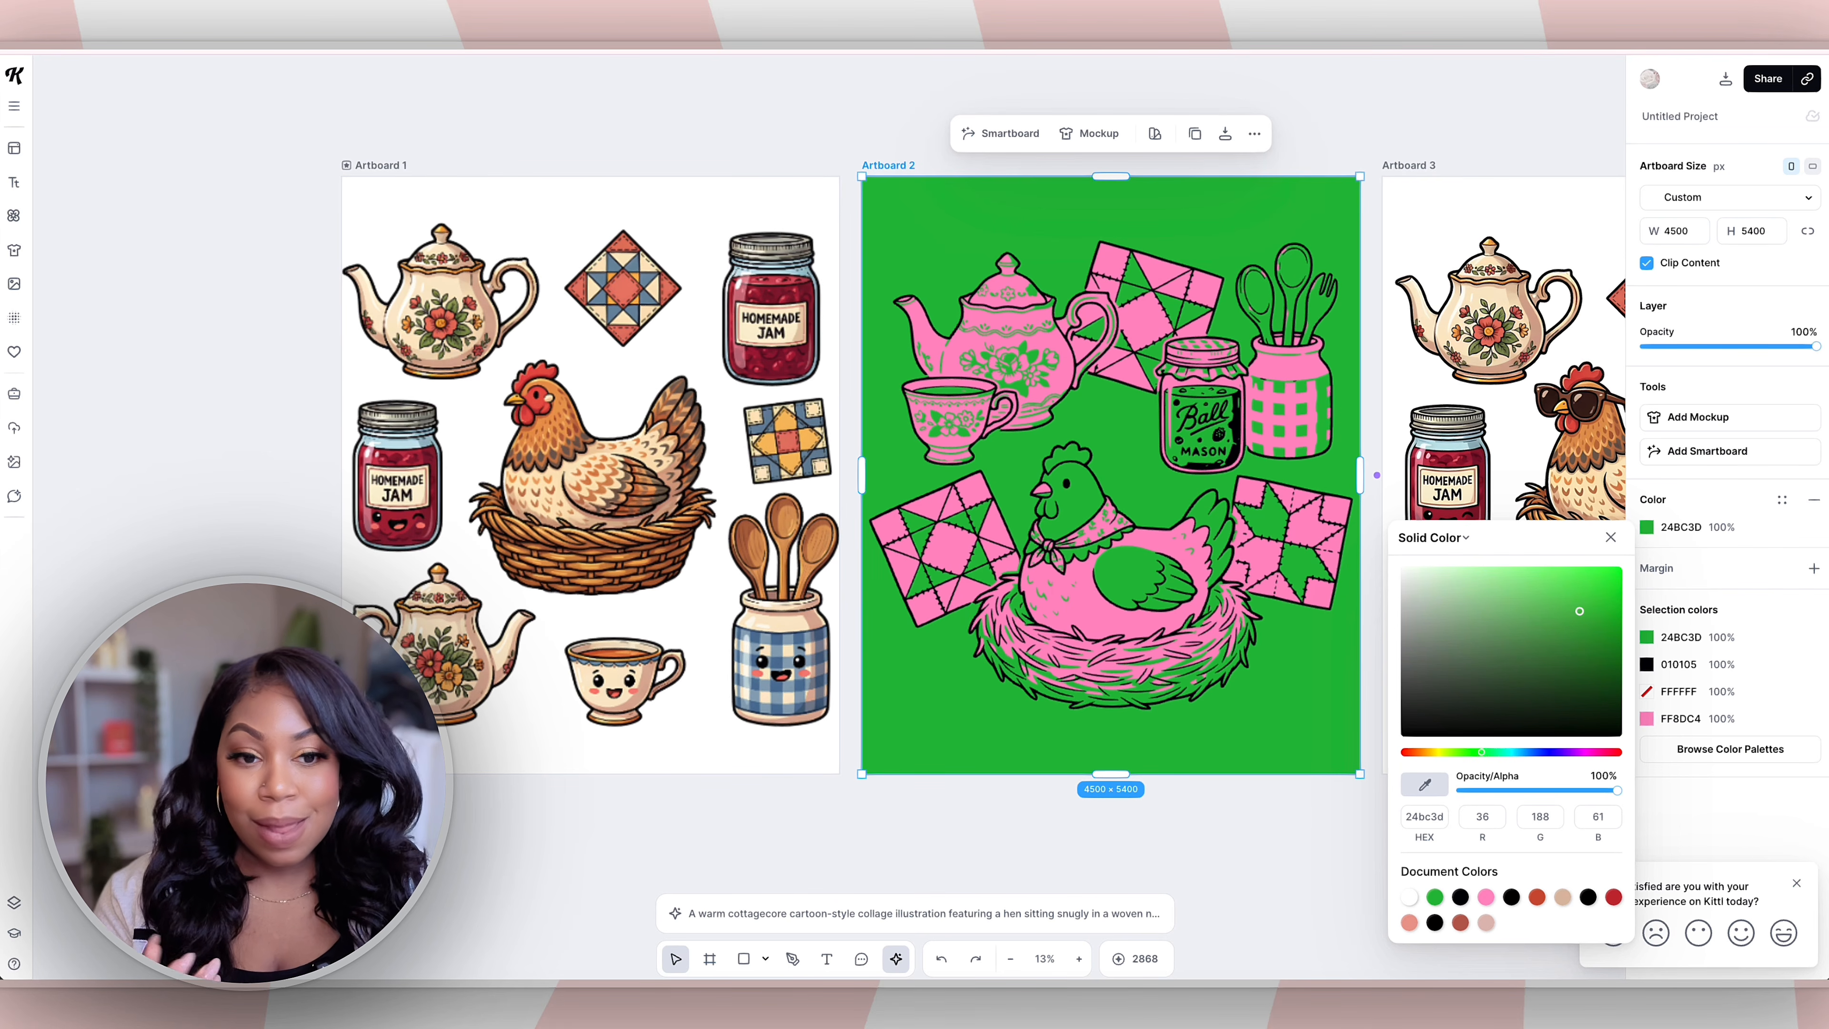
left_click_drag(1481, 751, 1553, 751)
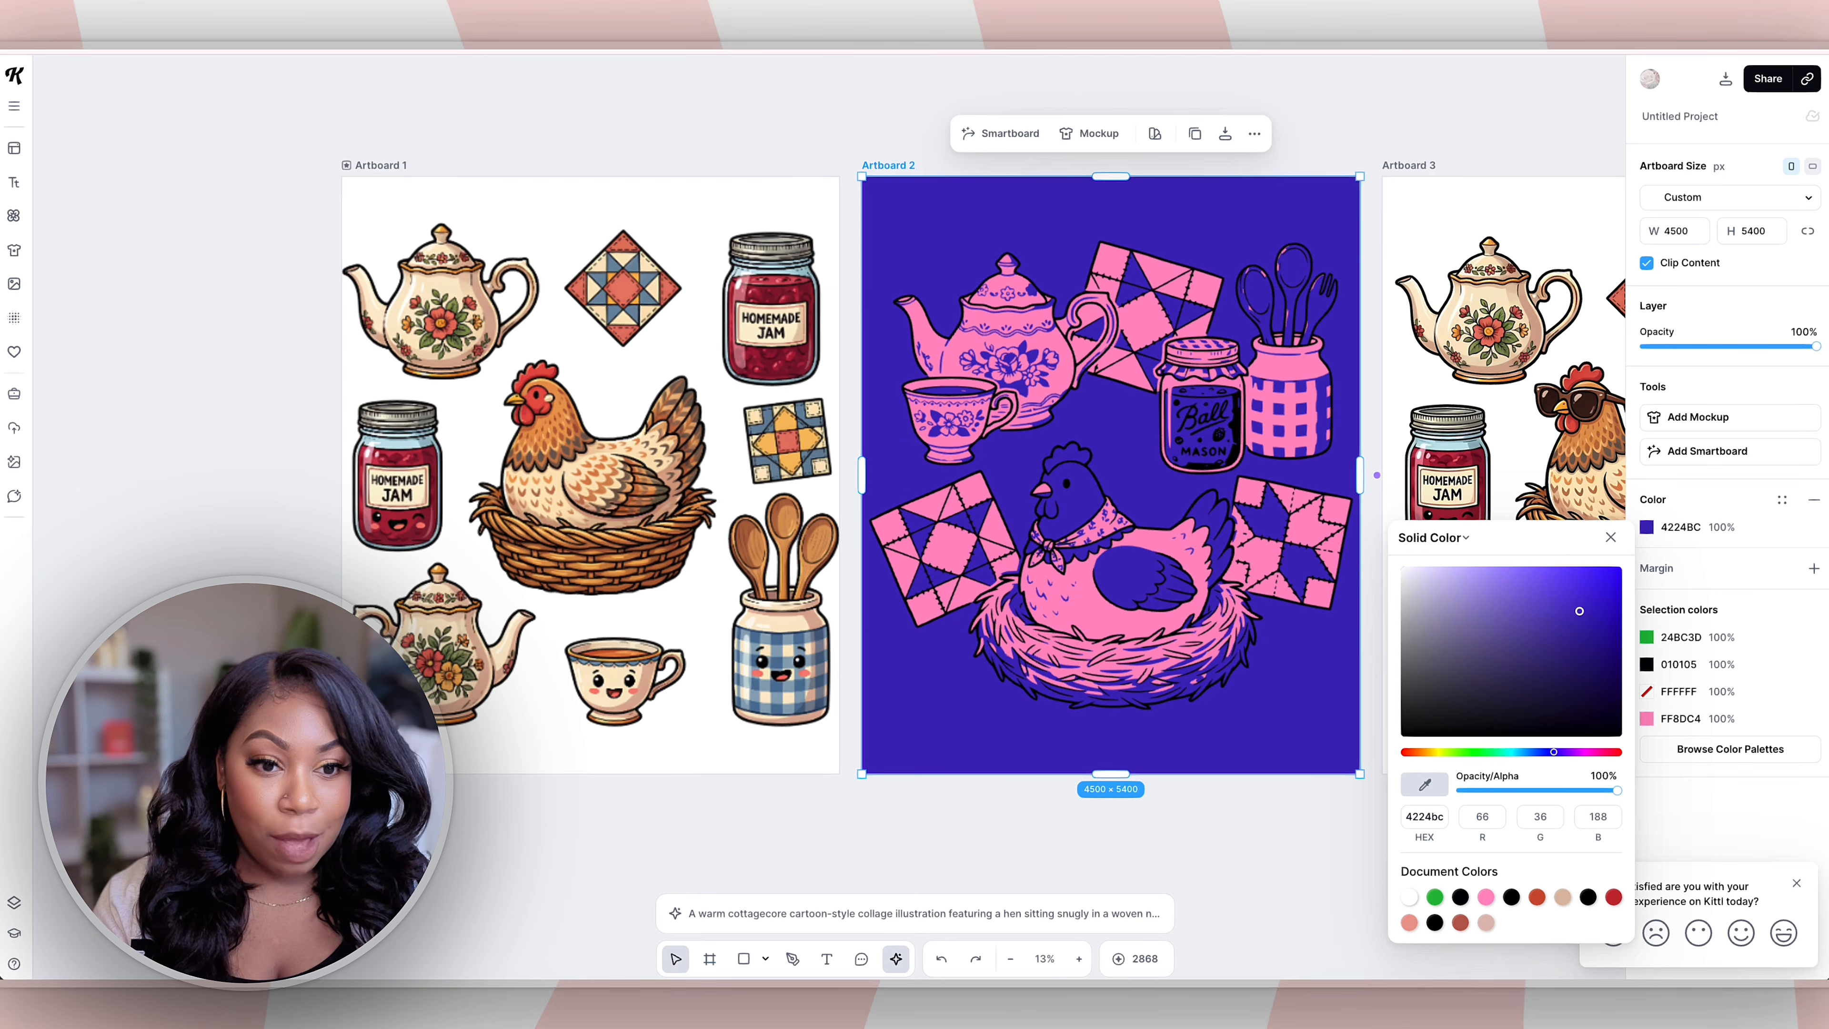
left_click(1409, 897)
key("Escape")
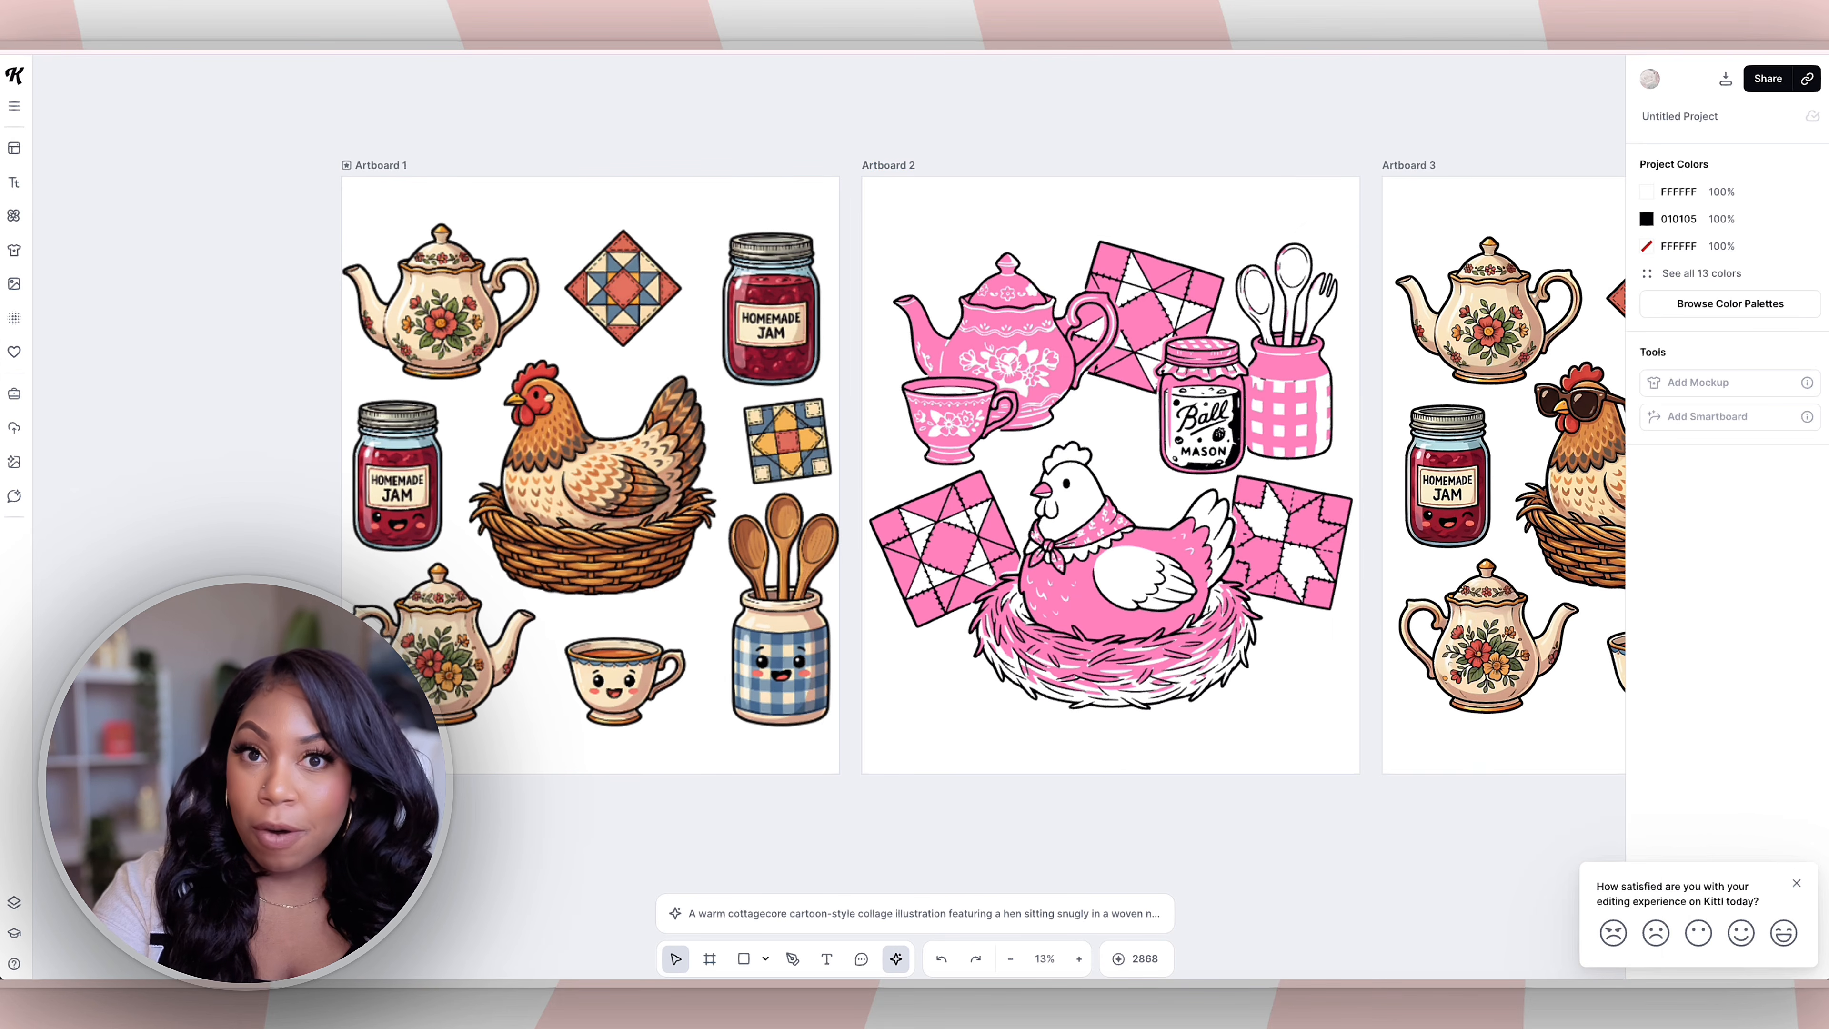
Step: Move Artboard 7 out of the artboard row and align it directly below Artboard 1
scroll(828, 468, "right", 10)
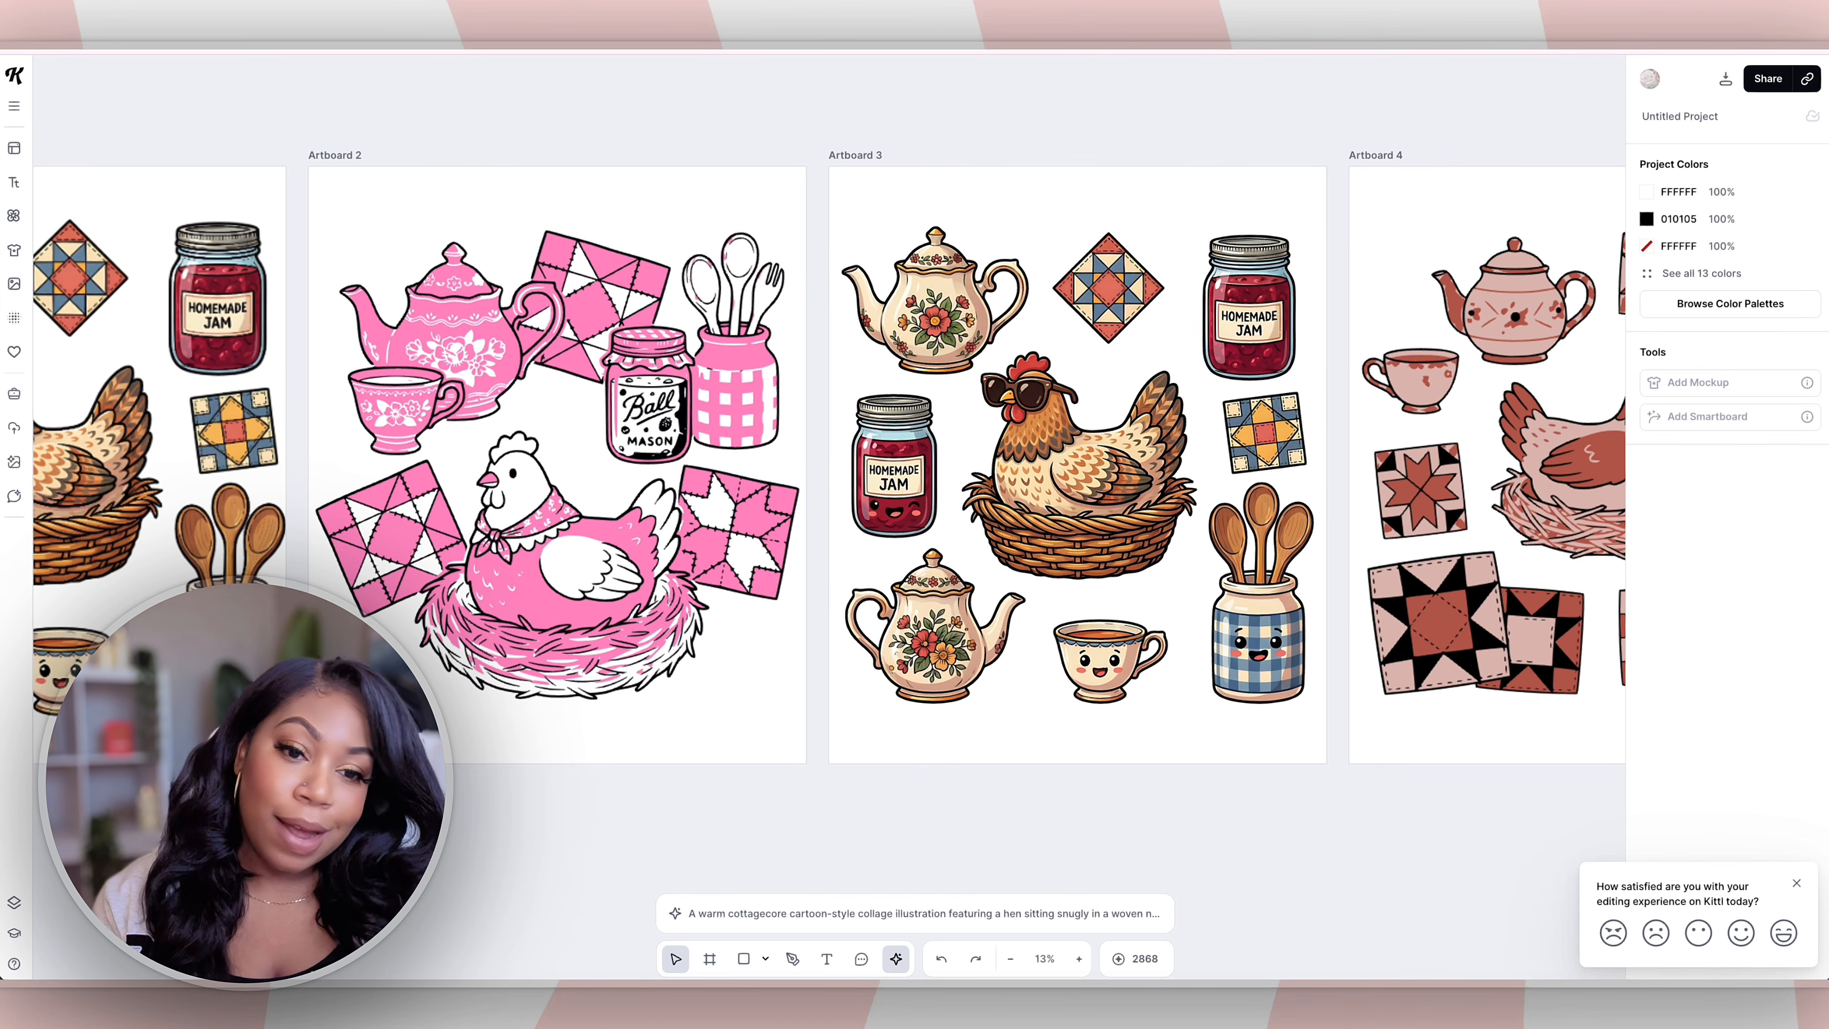
scroll(828, 454, "right", 8)
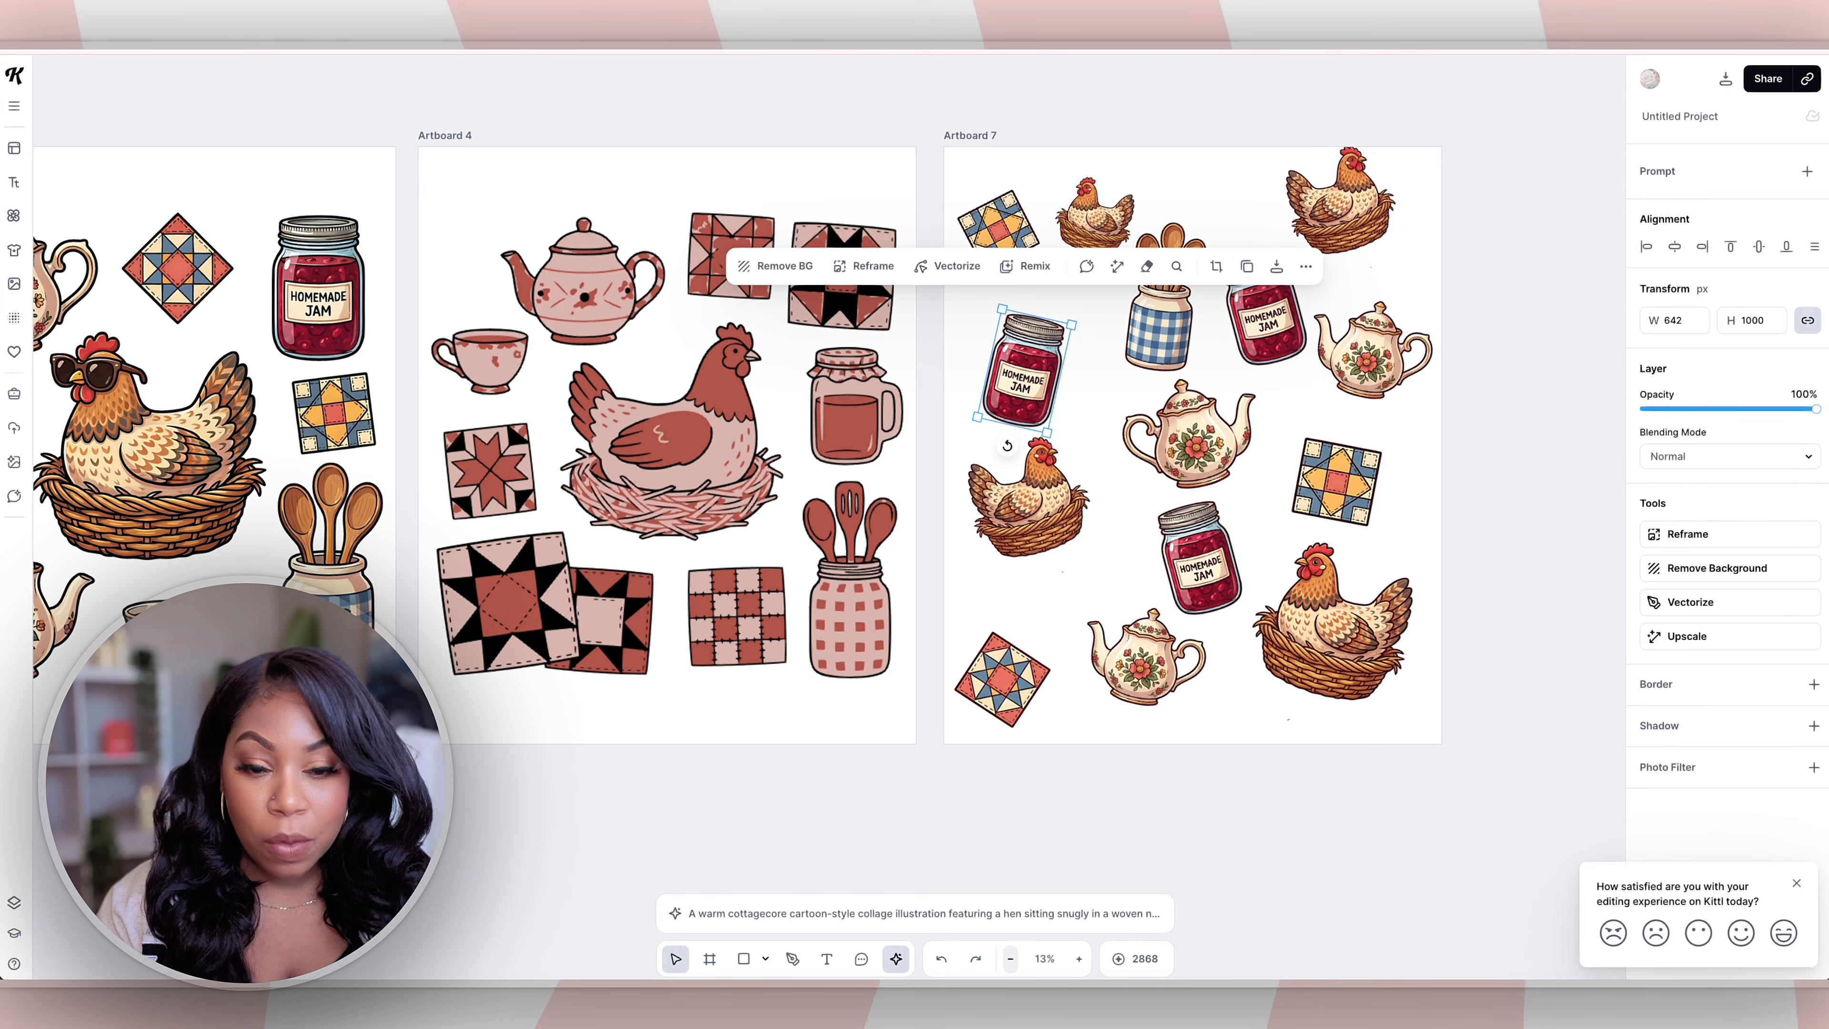
left_click(1010, 958)
left_click(1023, 814)
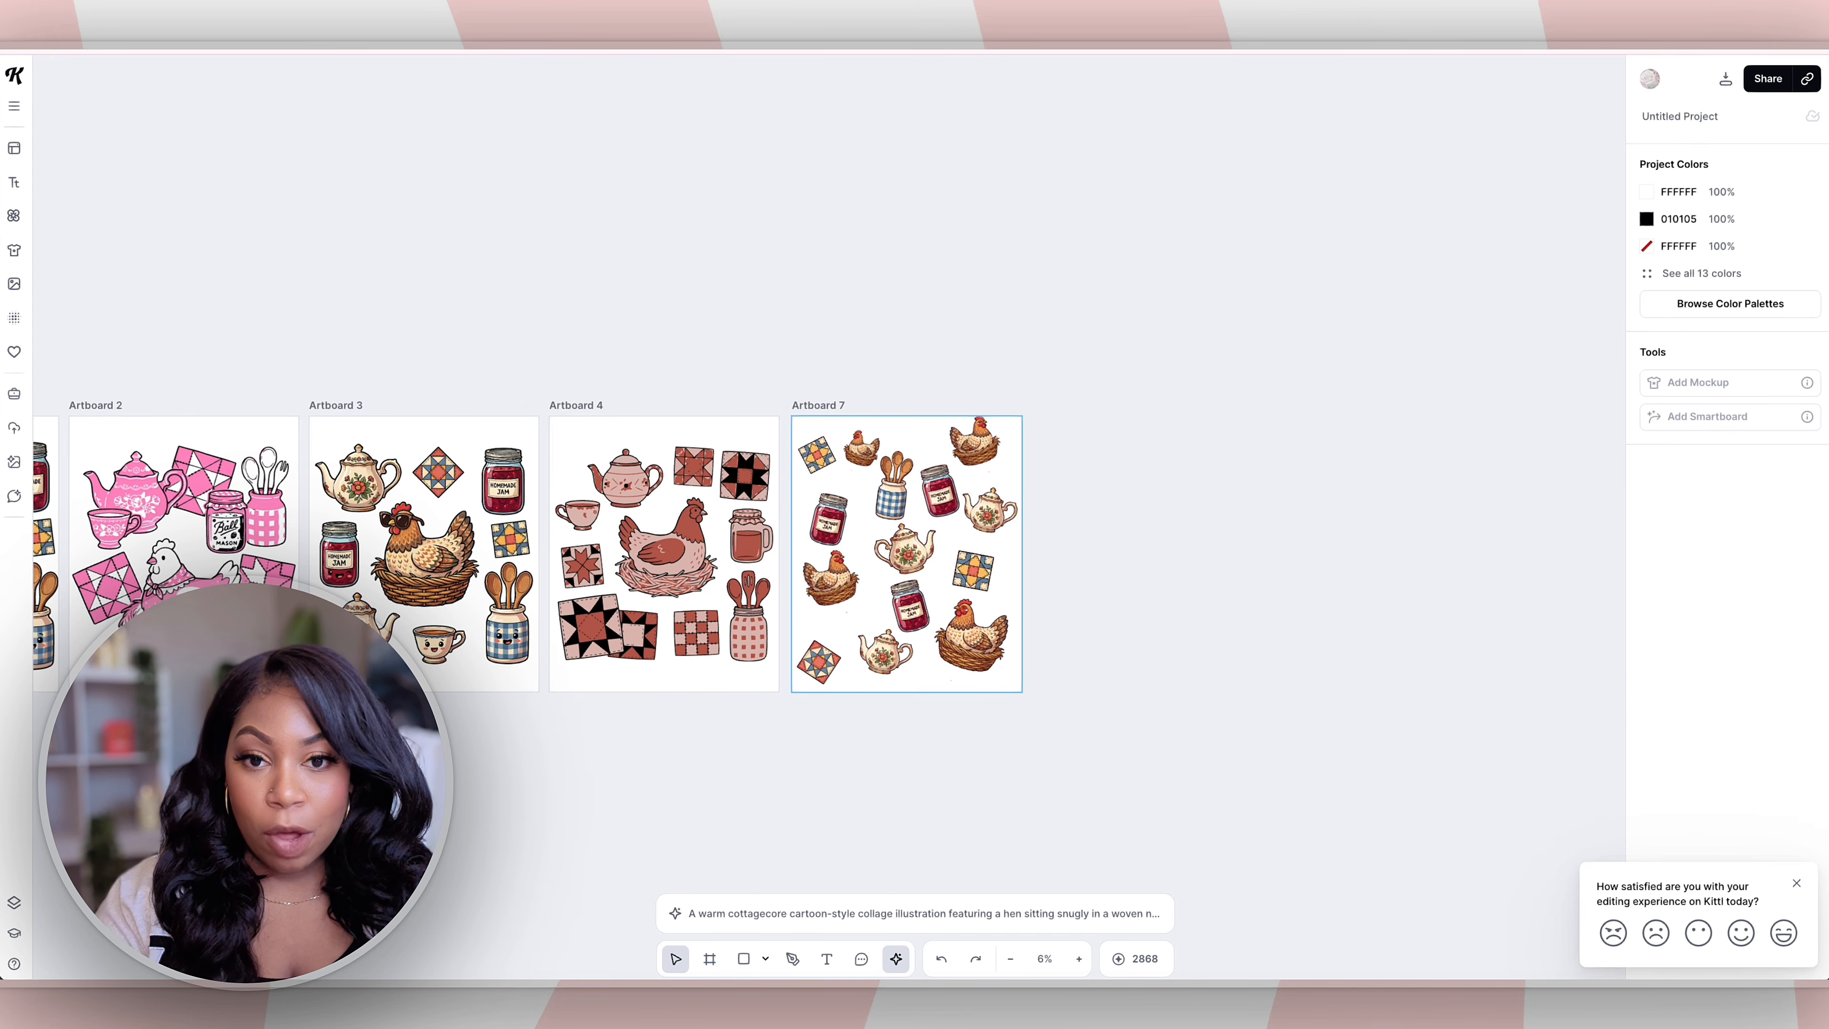
left_click_drag(818, 405, 165, 714)
scroll(828, 519, "left", 12)
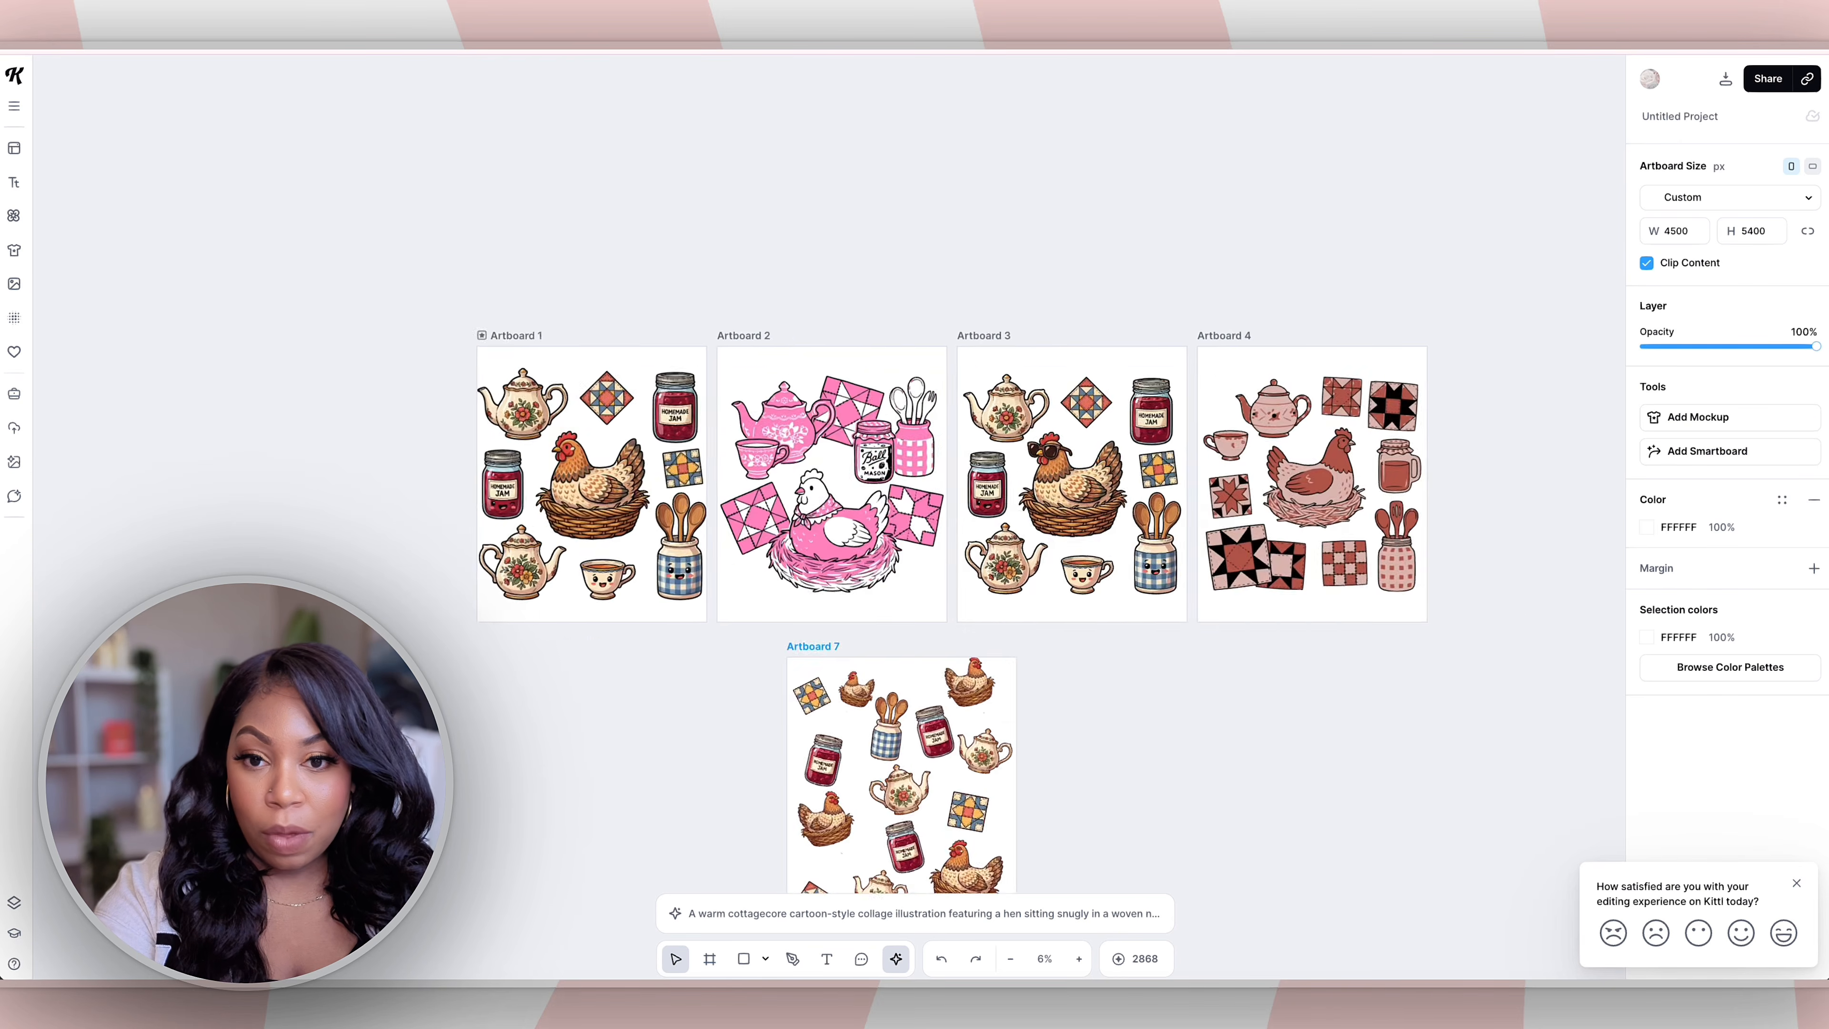
left_click_drag(1105, 603, 796, 595)
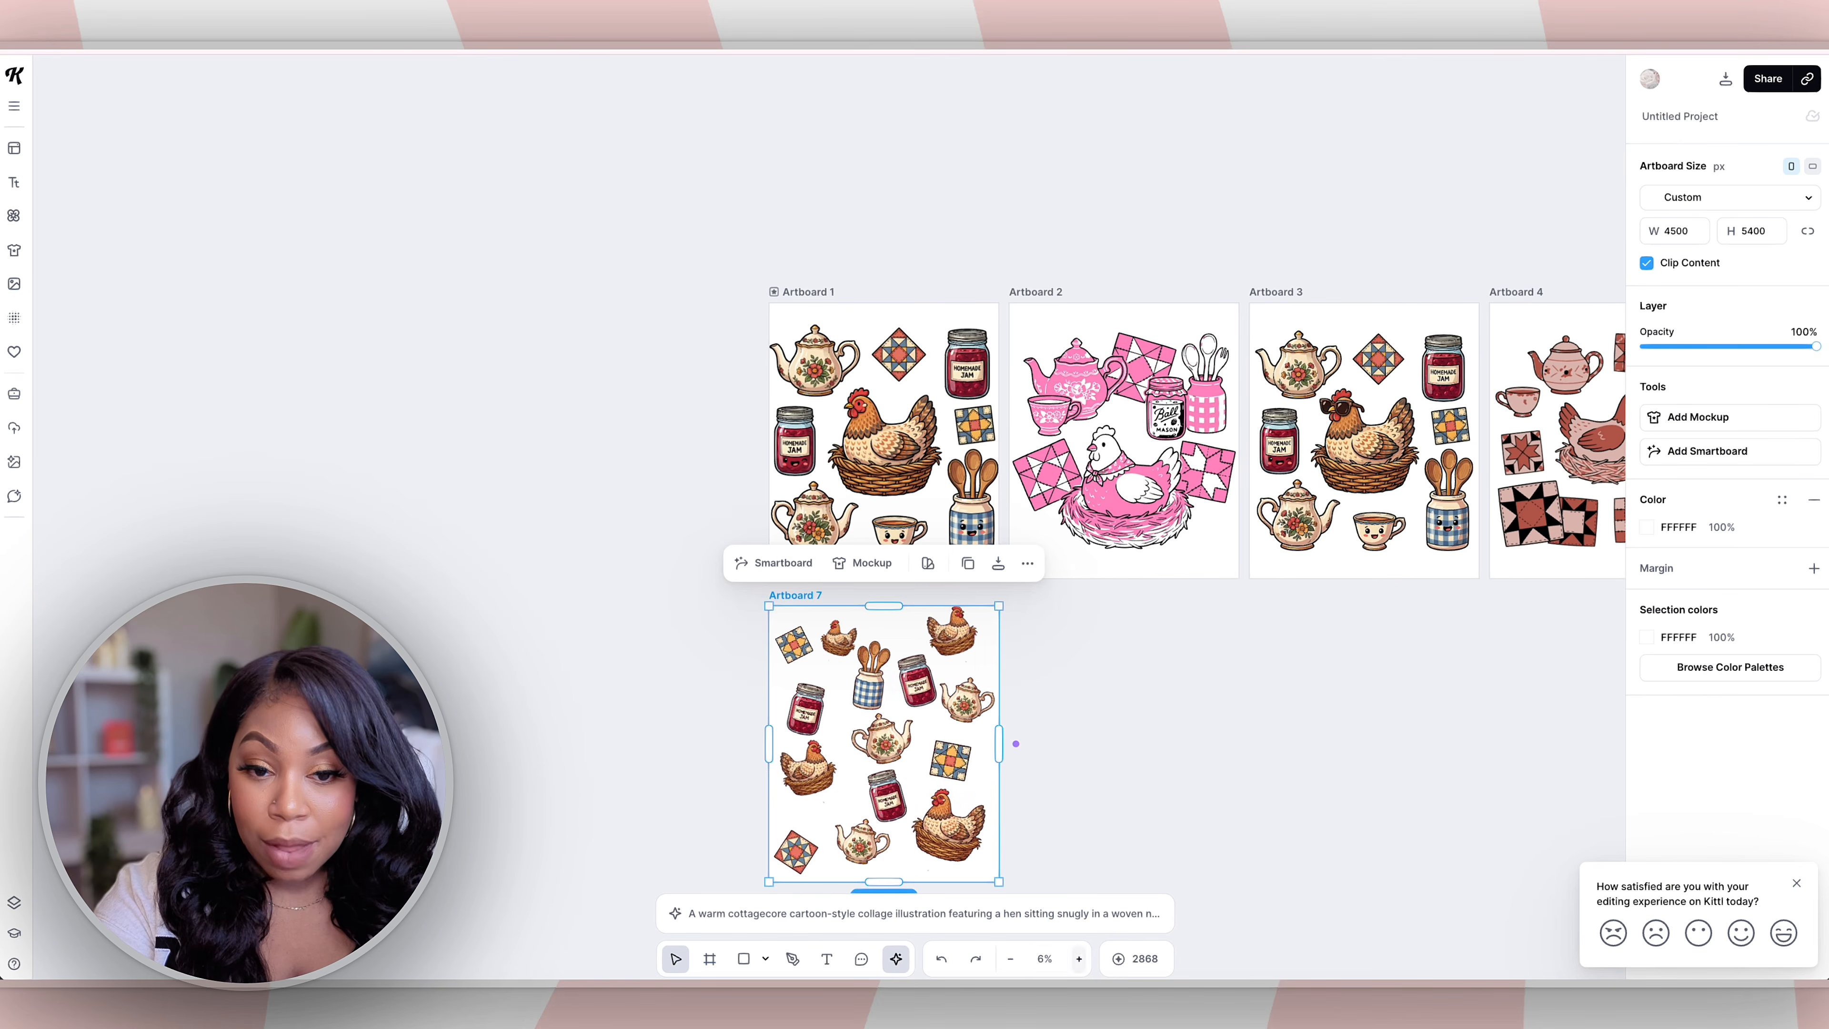
Step: Reposition the upper and left hens, the upper jam jar and the three teapots on Artboard 7 to adjust the pattern's spacing
left_click(1079, 958)
scroll(633, 663, "up", 8)
key("Escape")
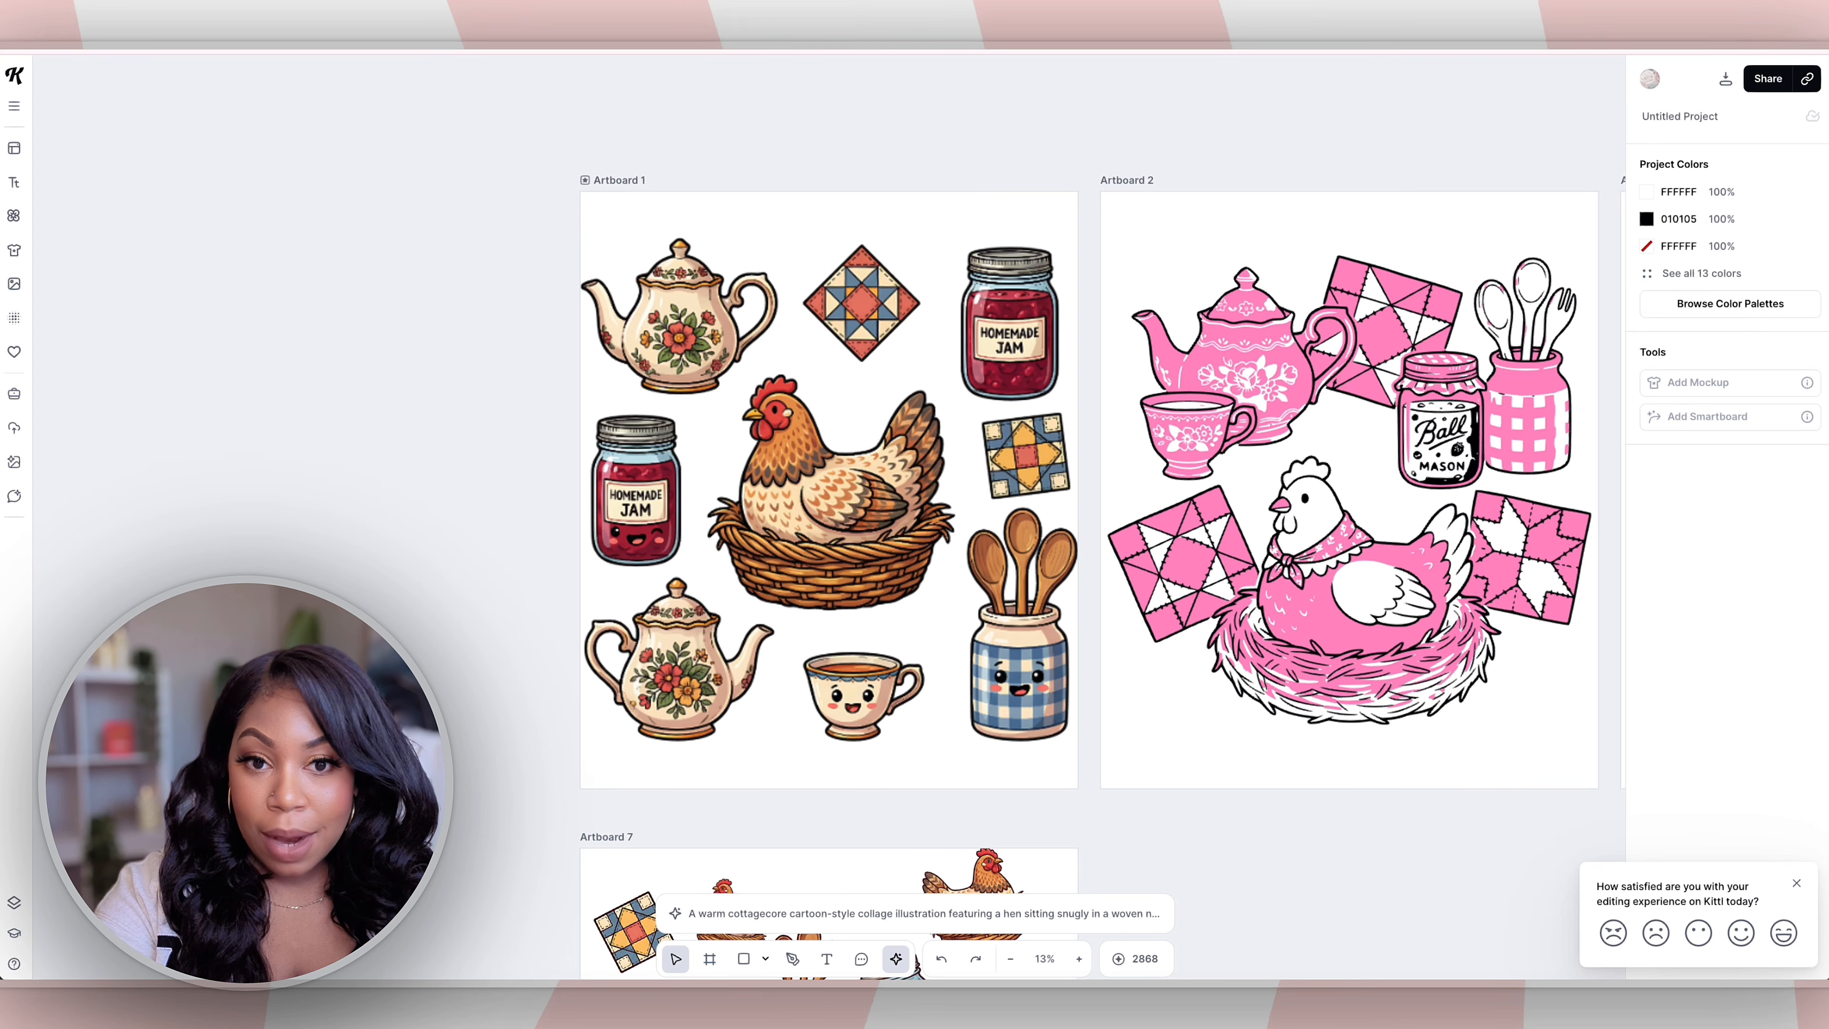
scroll(1102, 519, "down", 7)
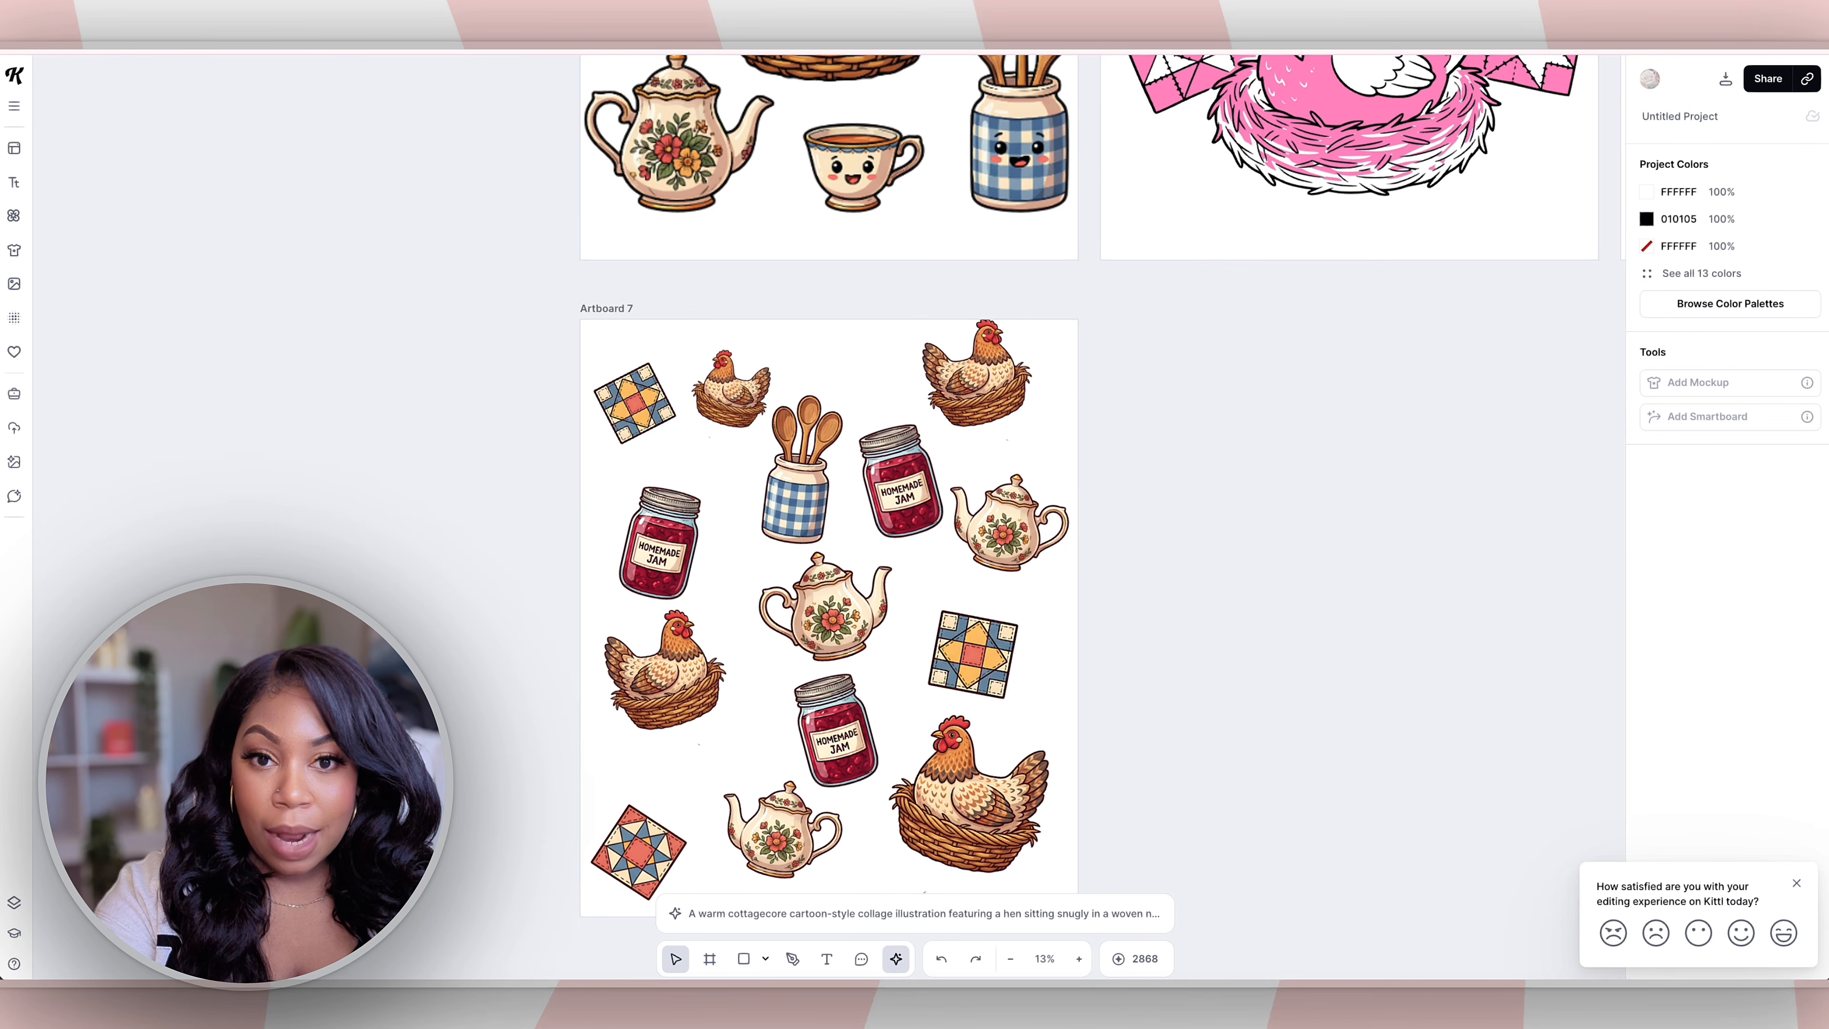
scroll(1080, 519, "up", 3)
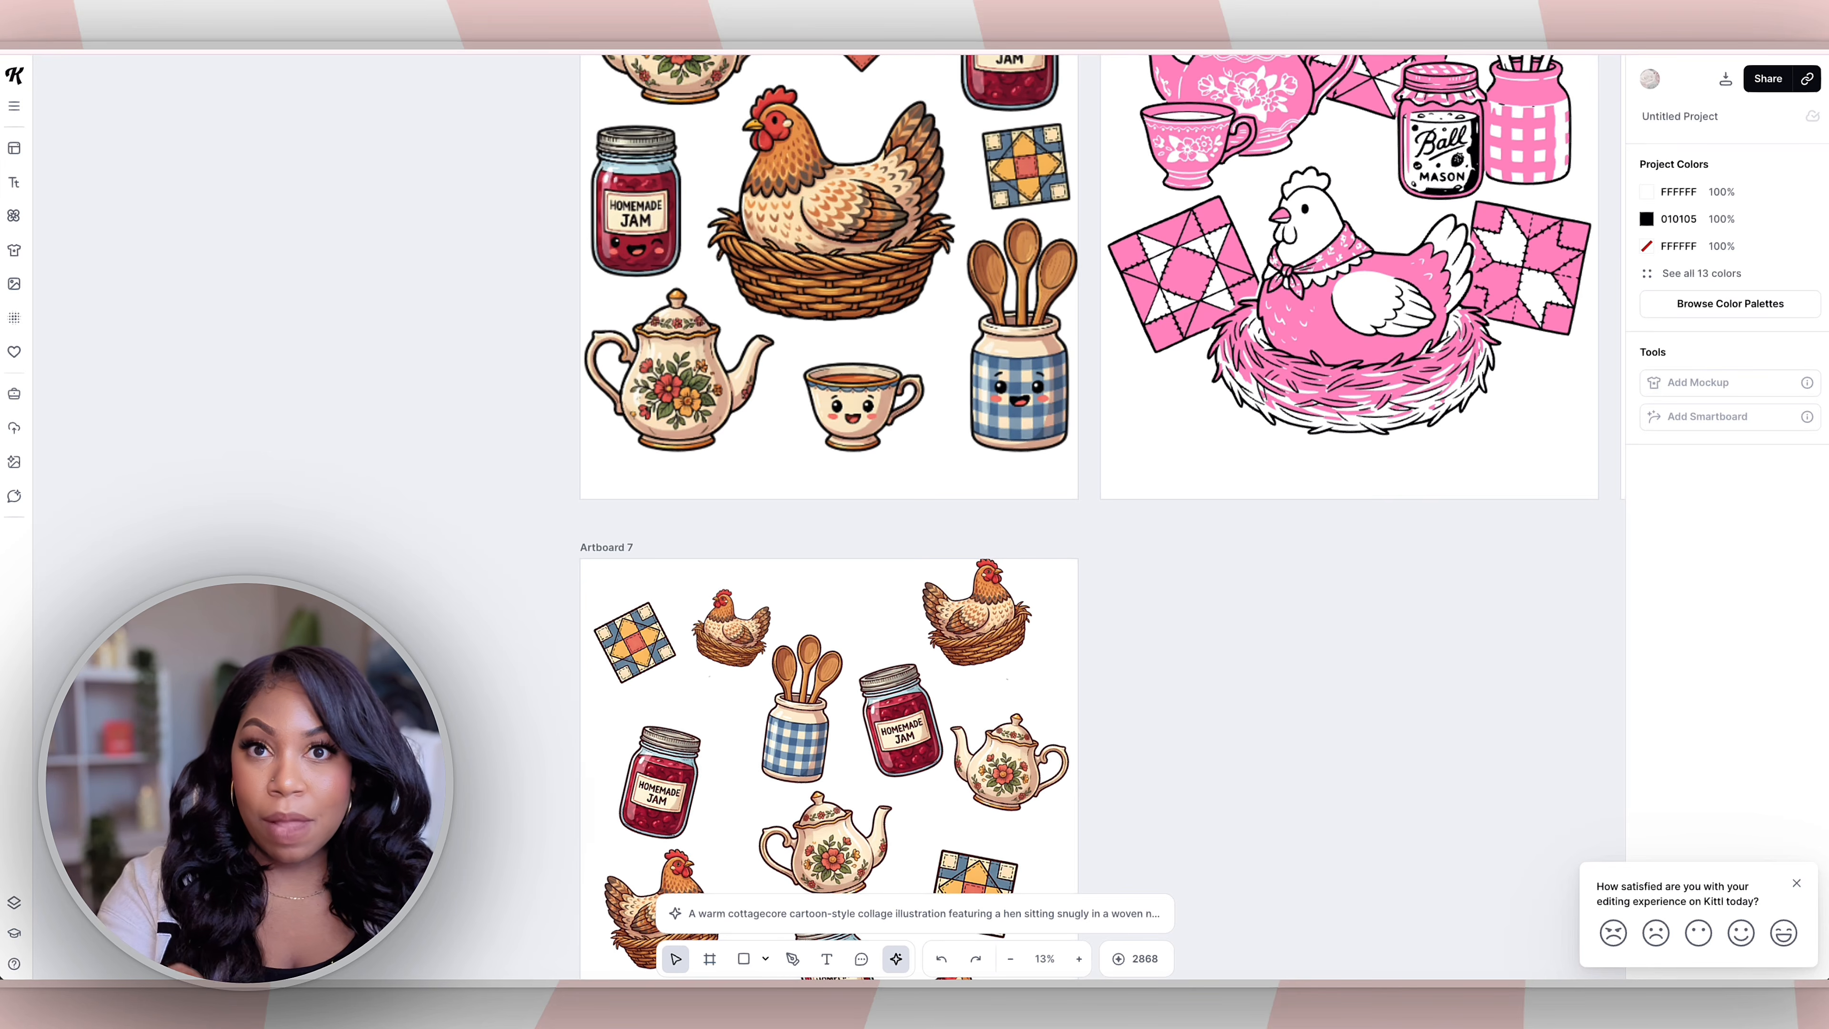
scroll(1101, 519, "down", 3)
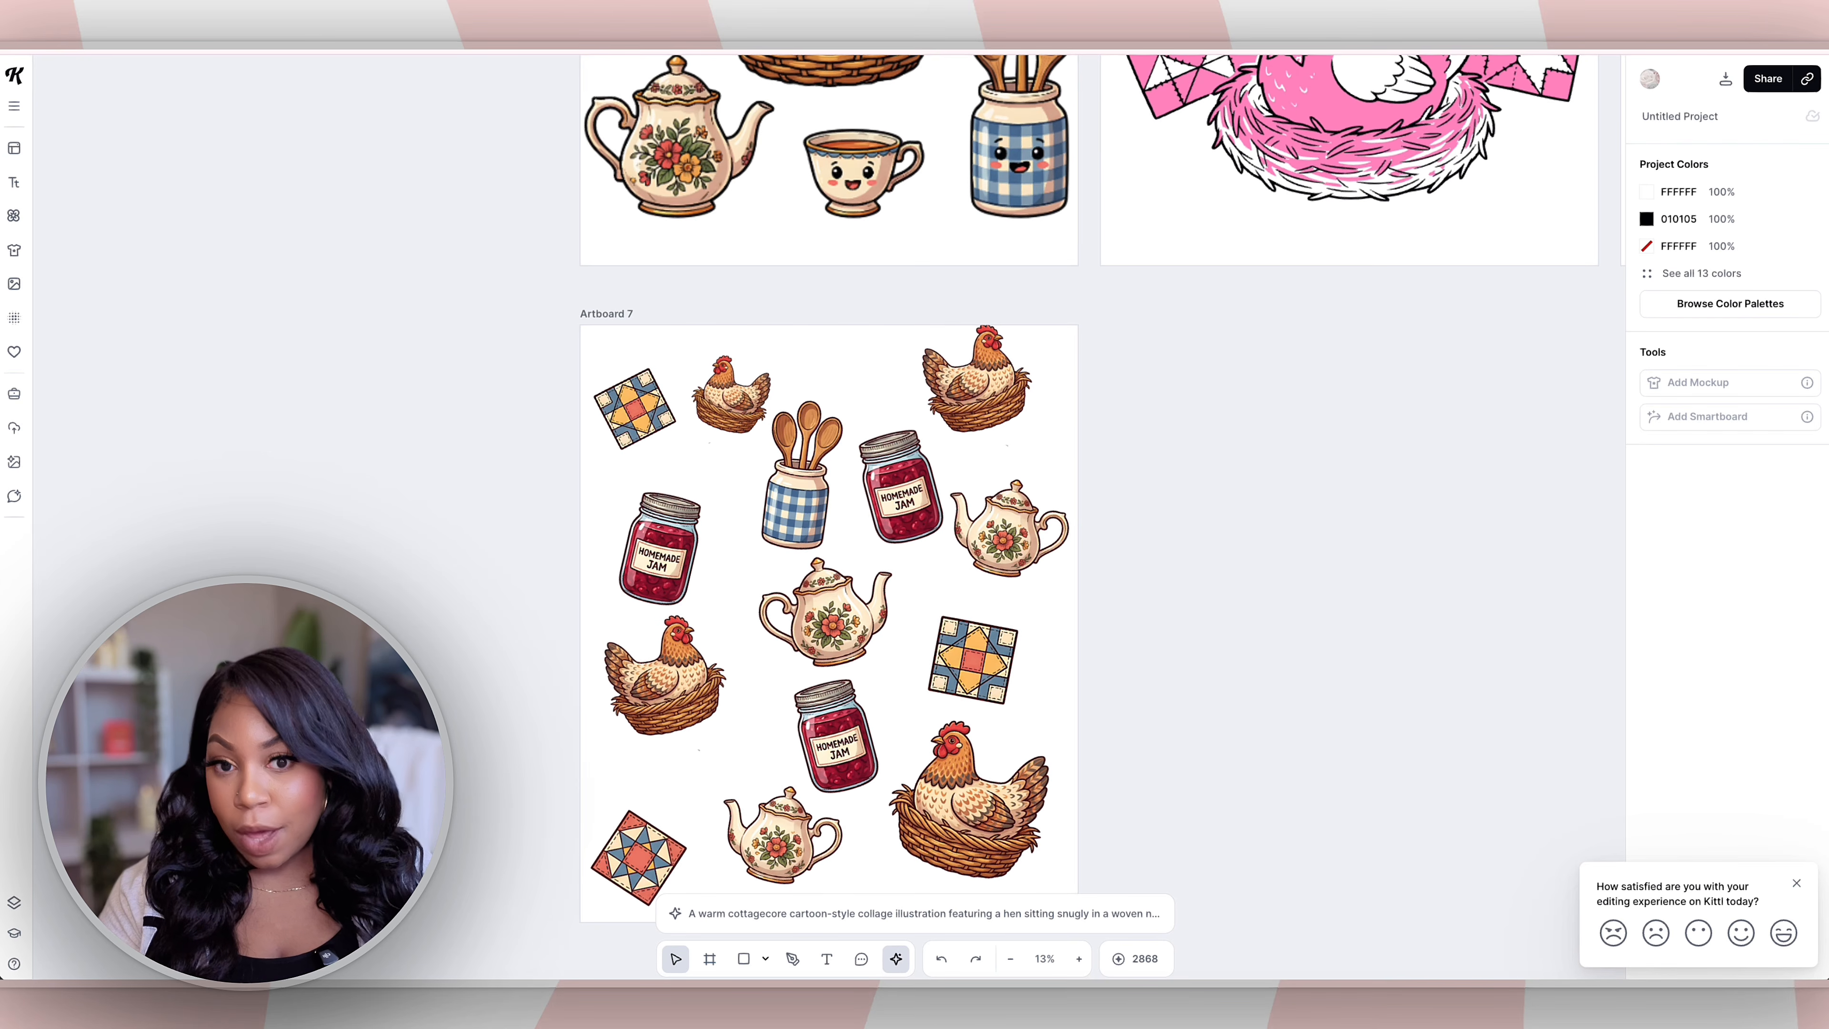
left_click(977, 389)
mouse_move(977, 389)
left_mouse_down()
mouse_move(951, 389)
mouse_move(965, 394)
left_mouse_up()
mouse_move(1009, 530)
left_mouse_down()
mouse_move(994, 509)
mouse_move(1008, 521)
left_mouse_up()
mouse_move(901, 498)
left_mouse_down()
mouse_move(808, 613)
mouse_move(895, 558)
mouse_move(901, 530)
left_mouse_up()
mouse_move(824, 614)
left_mouse_down()
mouse_move(800, 627)
mouse_move(814, 608)
left_mouse_up()
left_click_drag(666, 681, 660, 722)
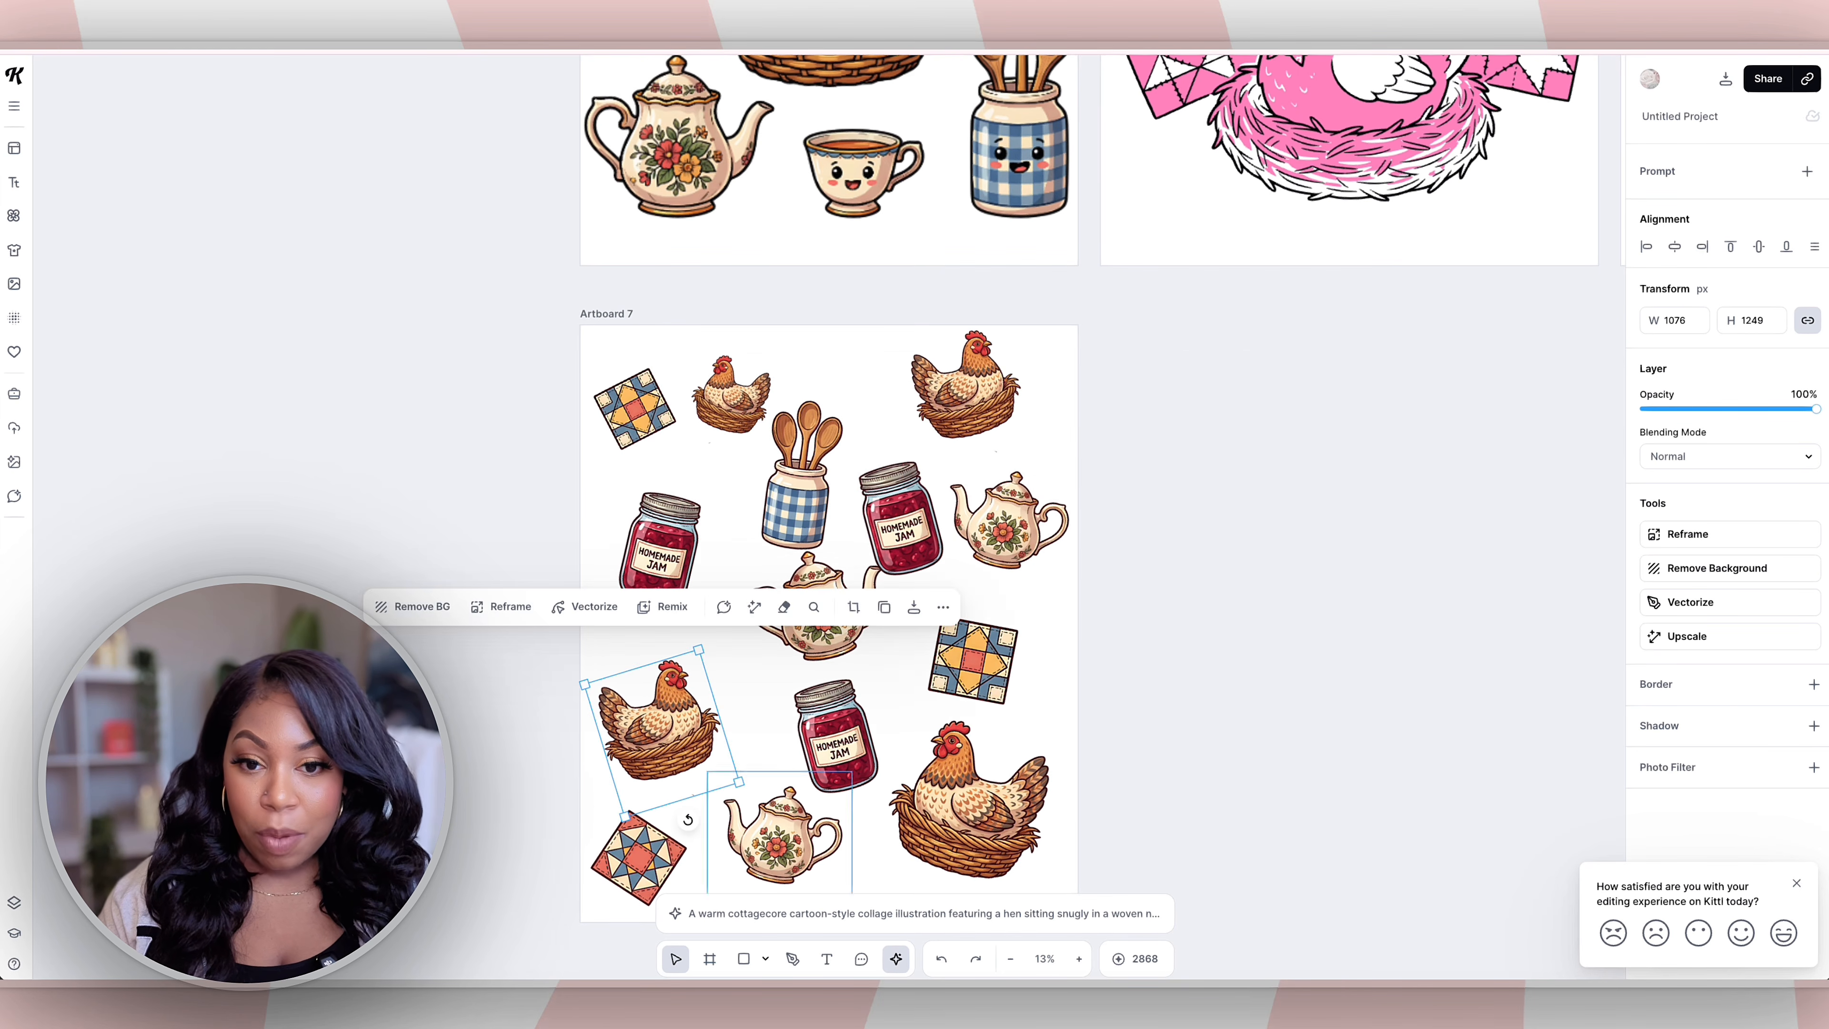
mouse_move(781, 839)
left_mouse_down()
mouse_move(828, 839)
mouse_move(788, 828)
left_mouse_up()
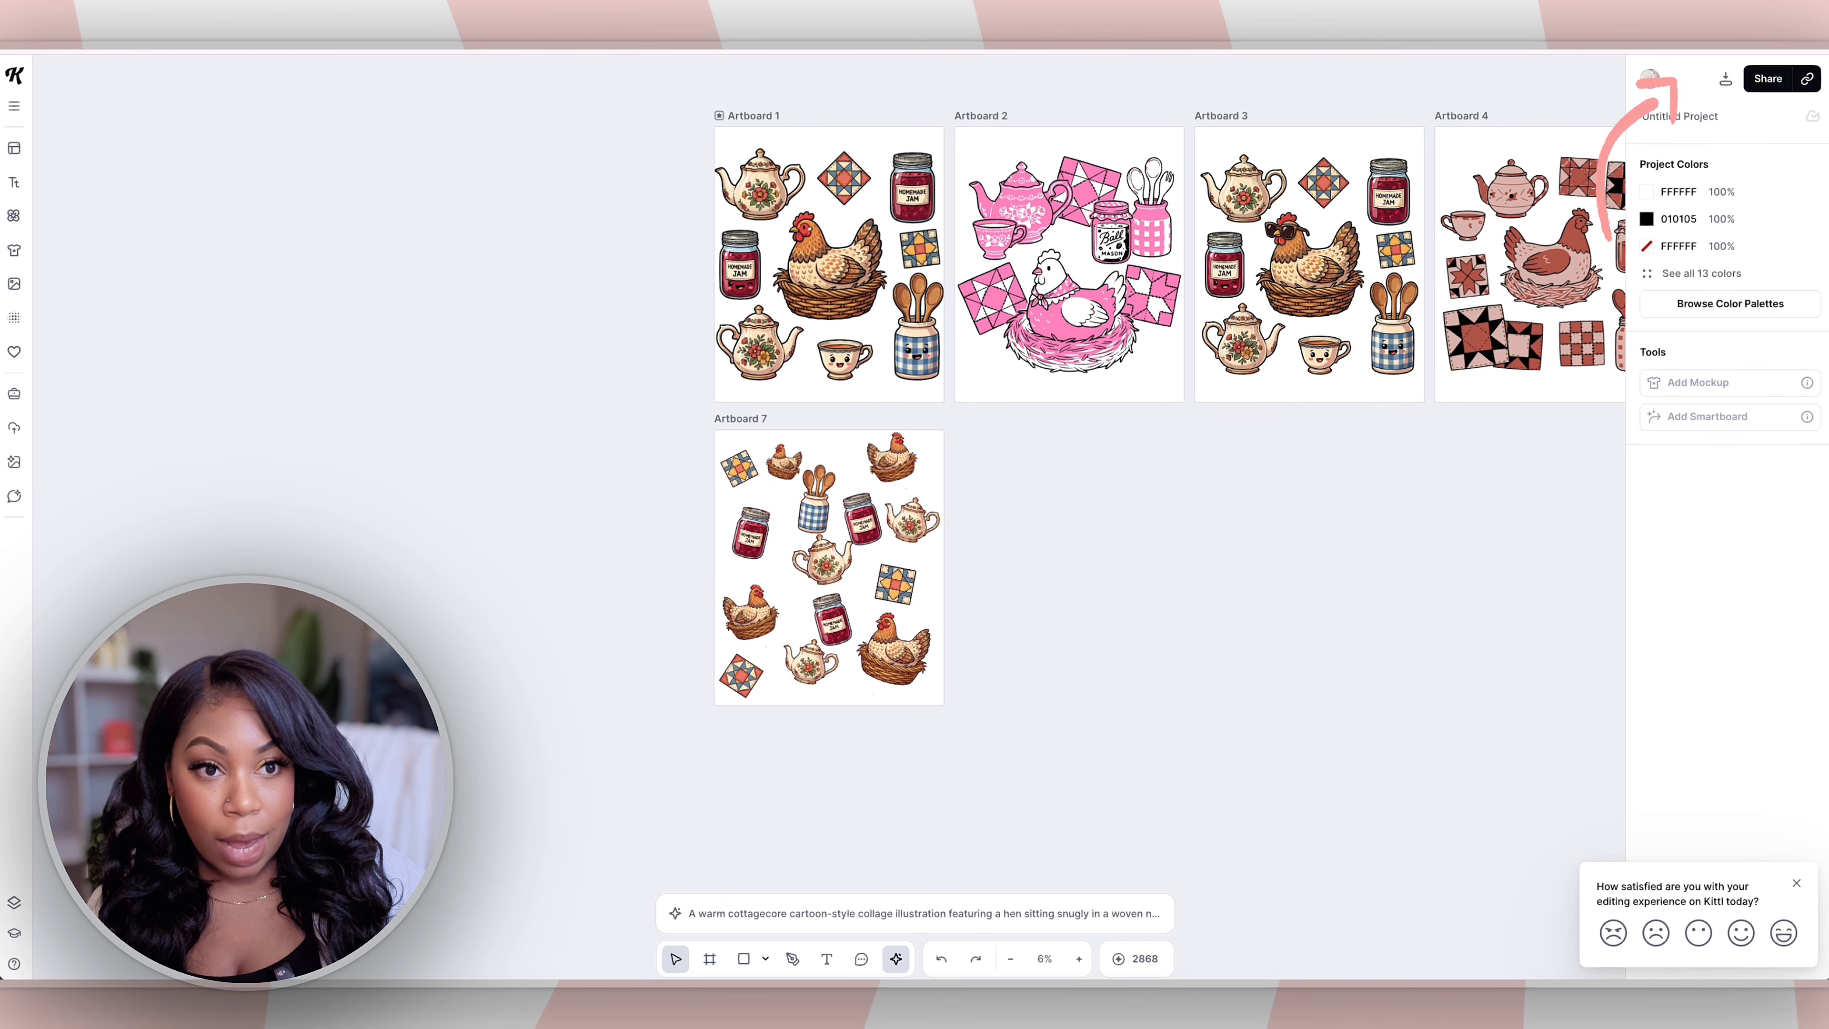
Step: Open the download settings, try picking individual artboards, and set the export to all 5 artboards
left_click(1725, 77)
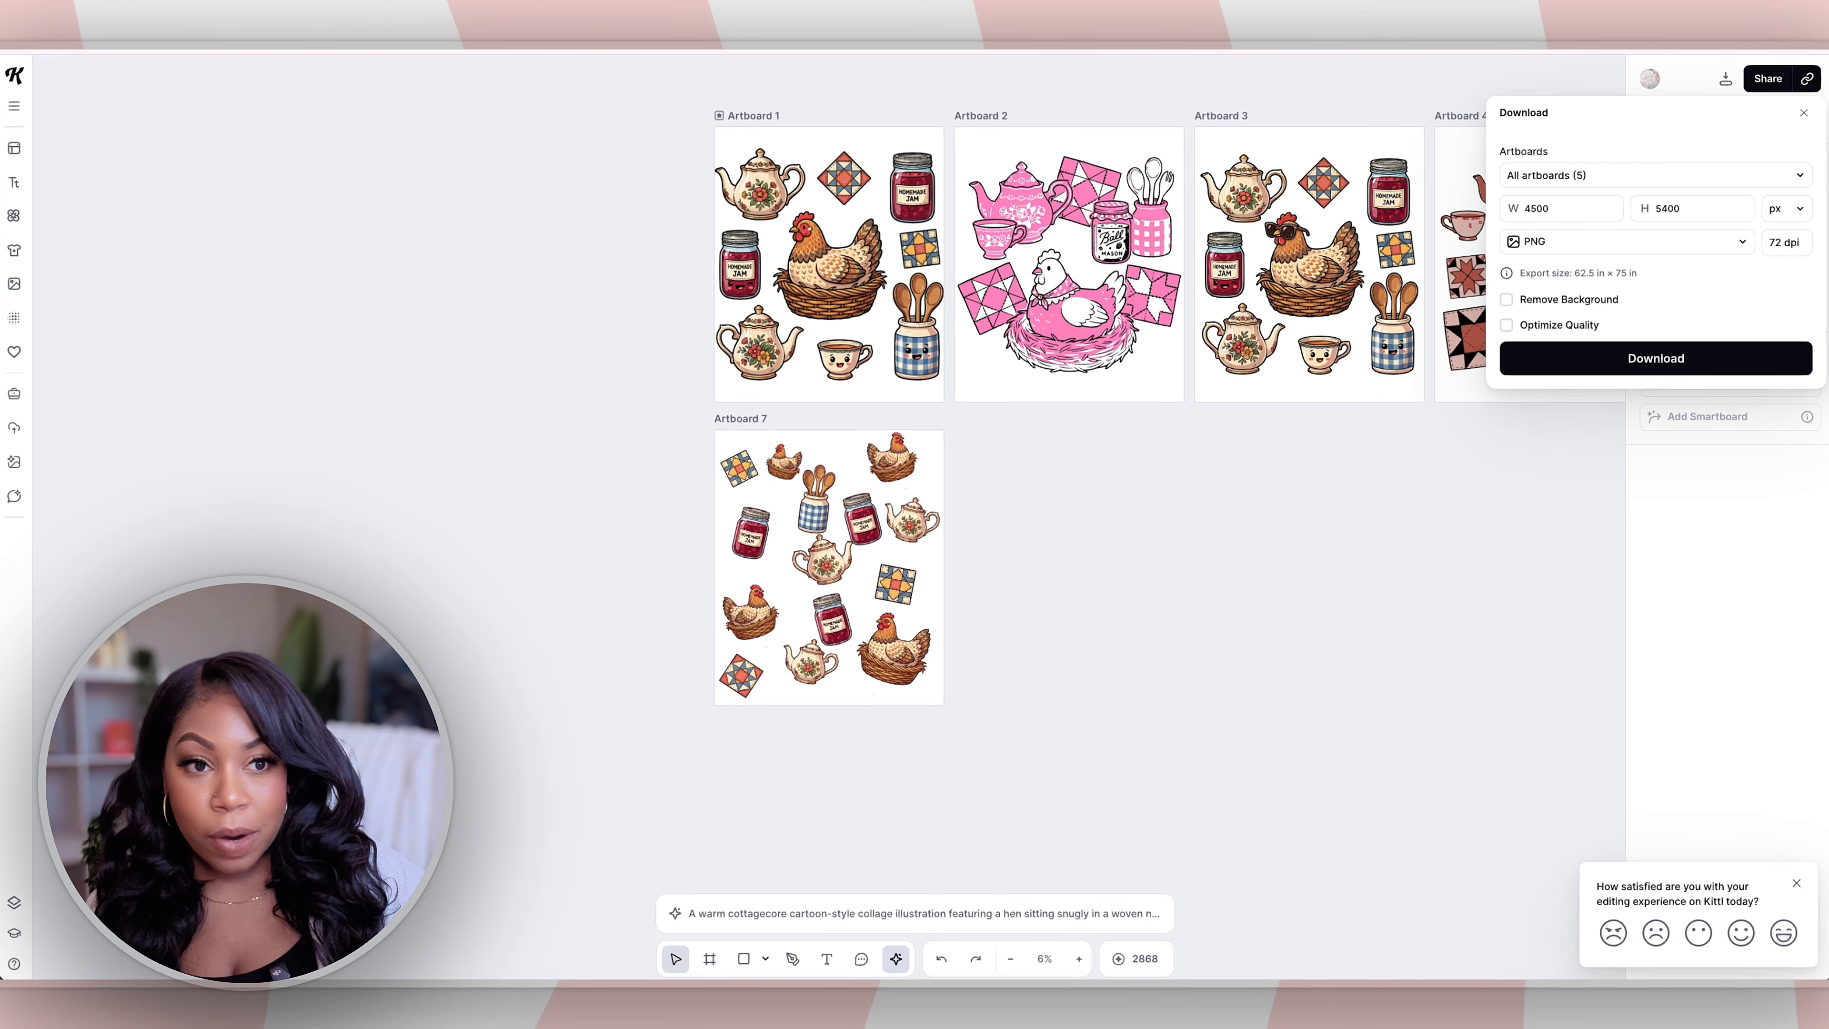
left_click(1655, 175)
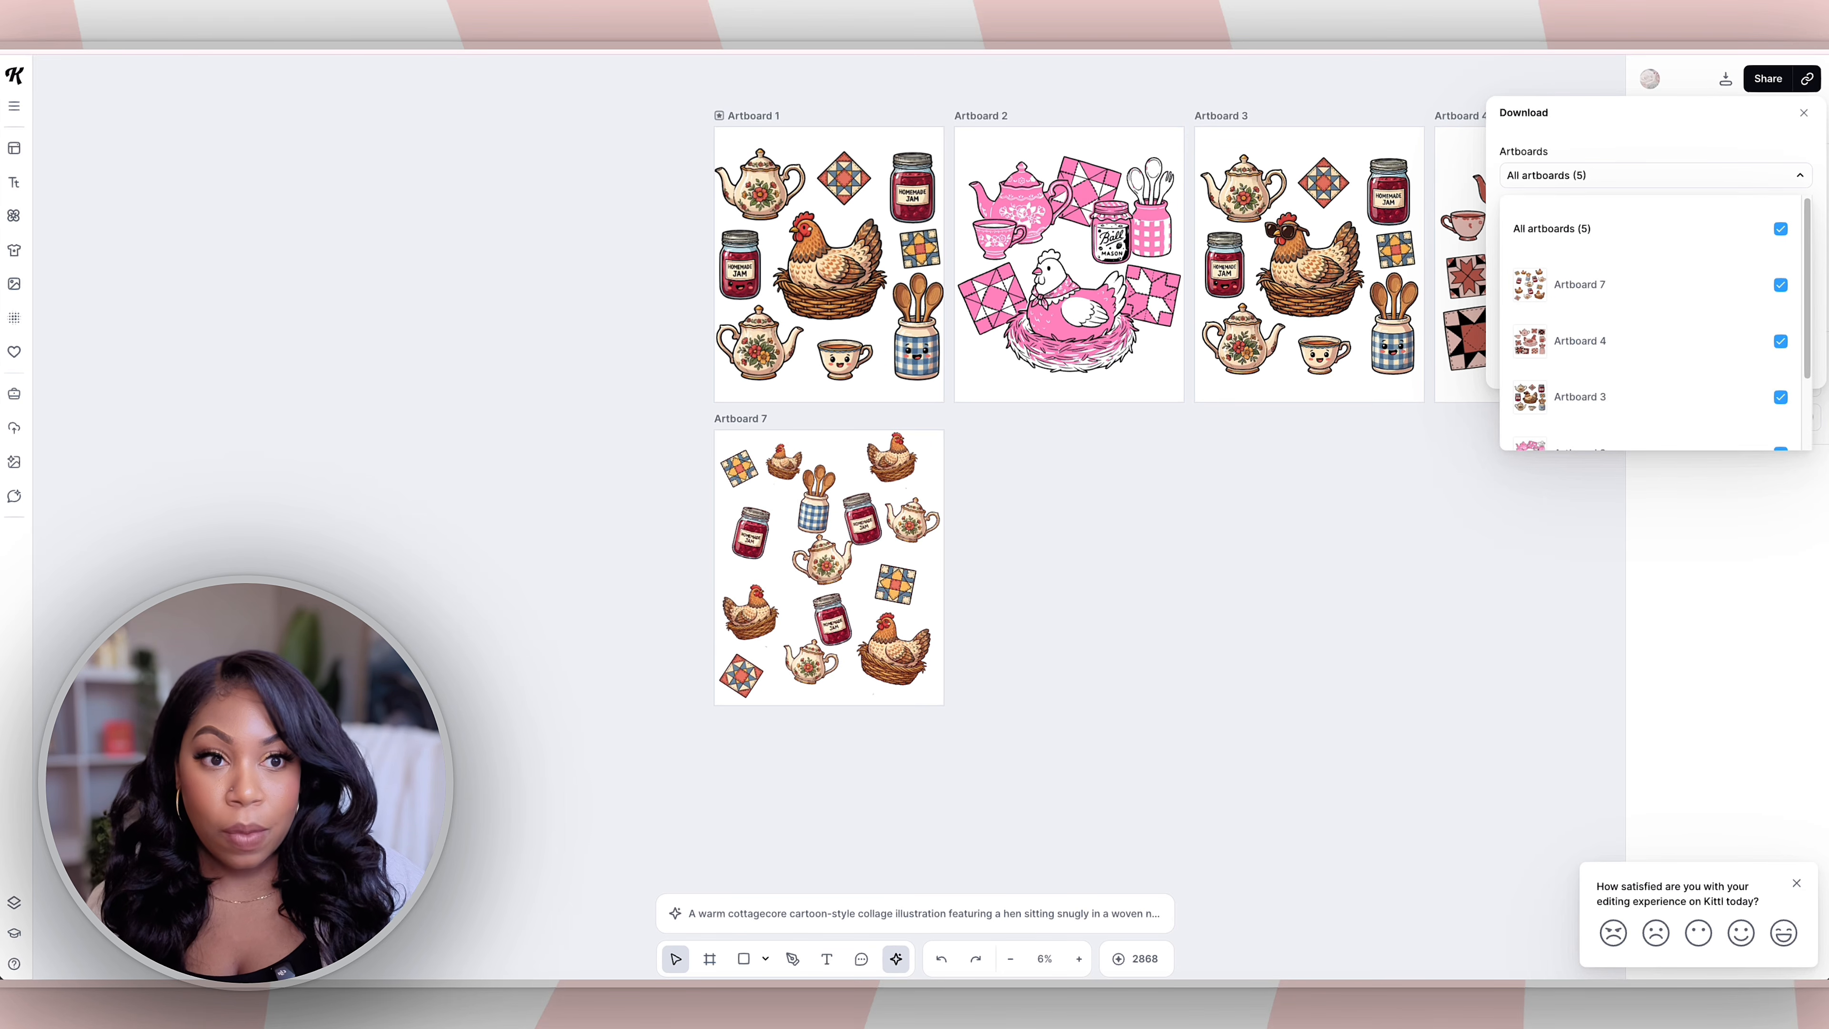
left_click(1655, 228)
left_click(1656, 284)
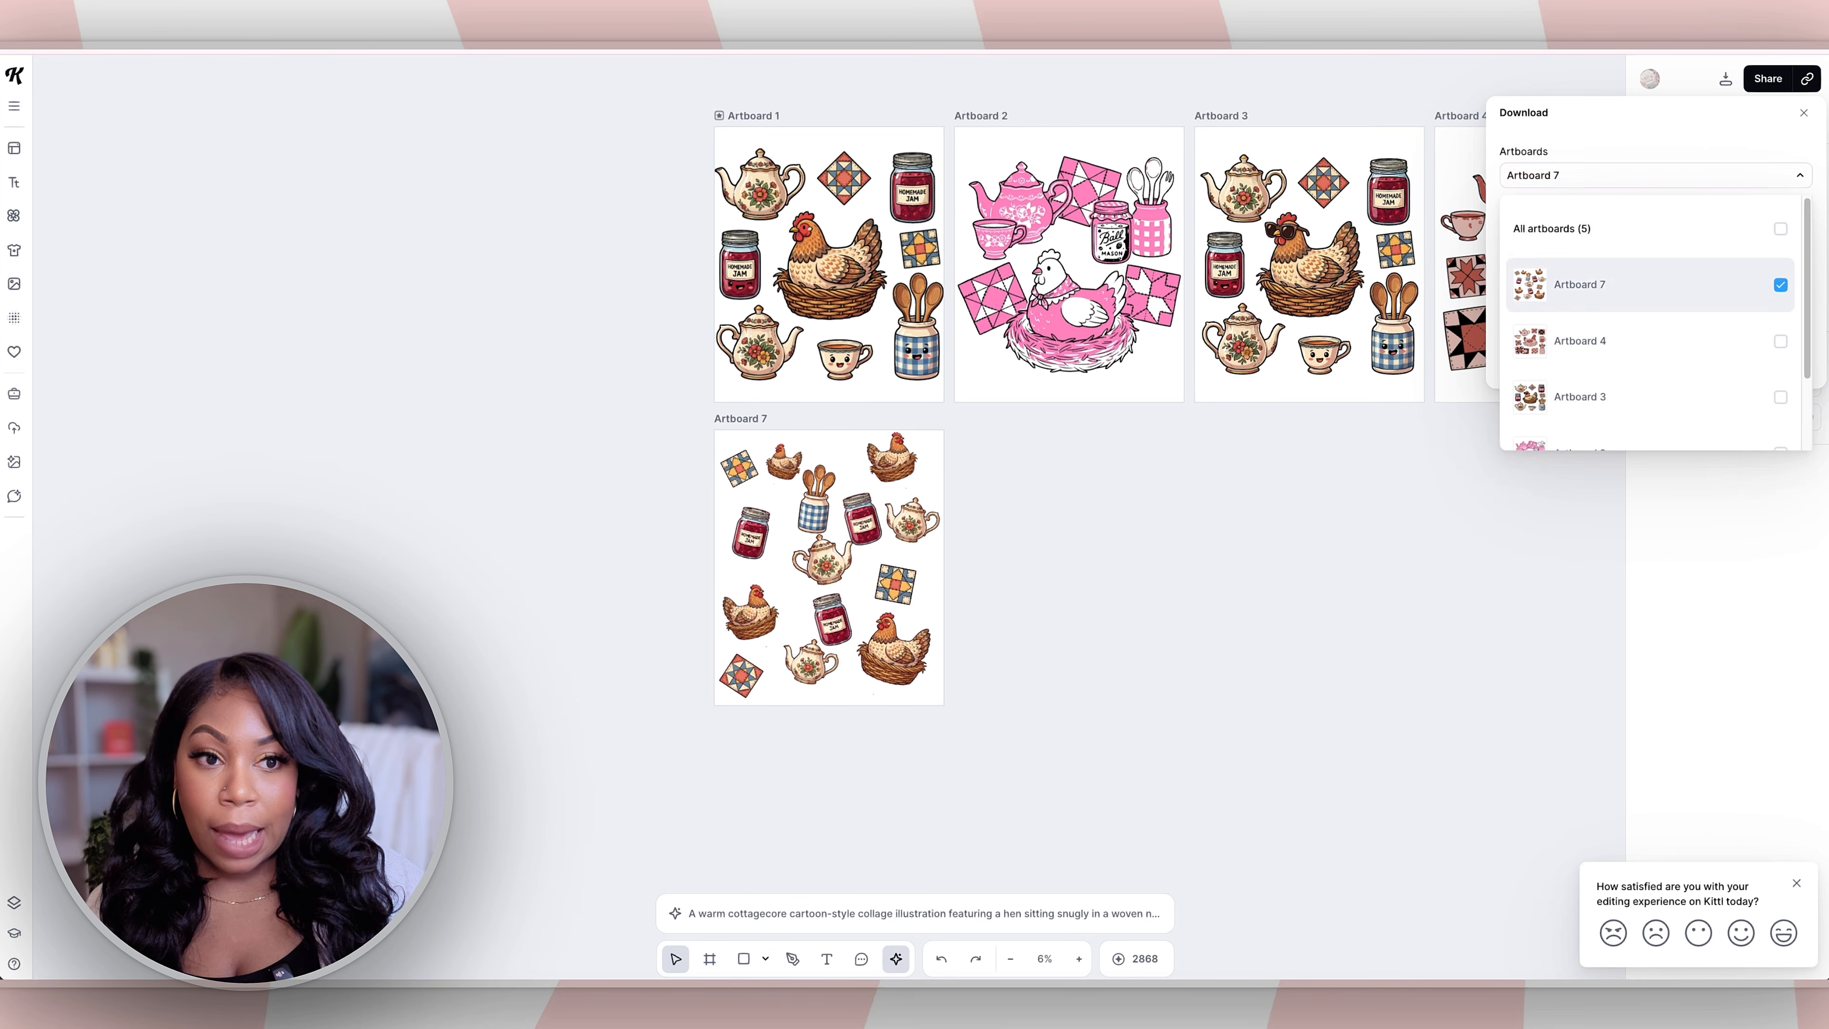
left_click(1656, 340)
left_click(1656, 228)
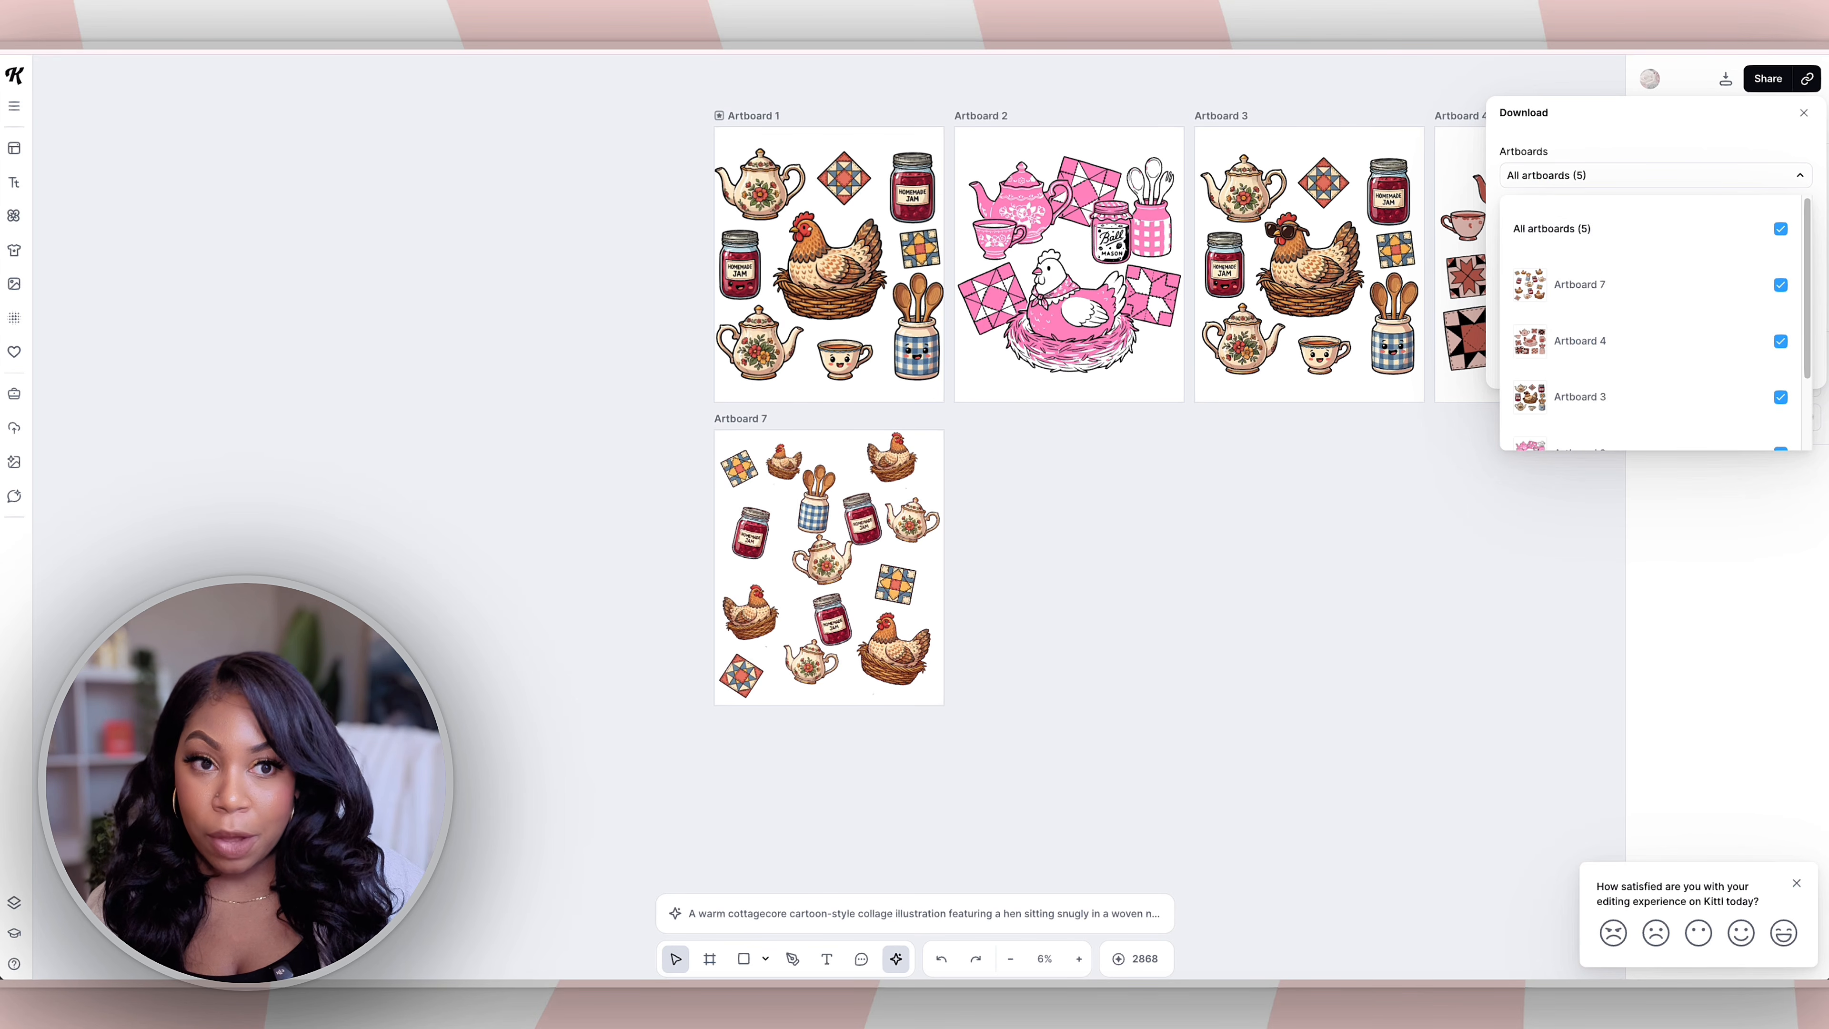
left_click(1799, 175)
Step: Set the PNG export resolution to 300 dpi and enable Remove Background and Optimize Quality
left_click(1785, 242)
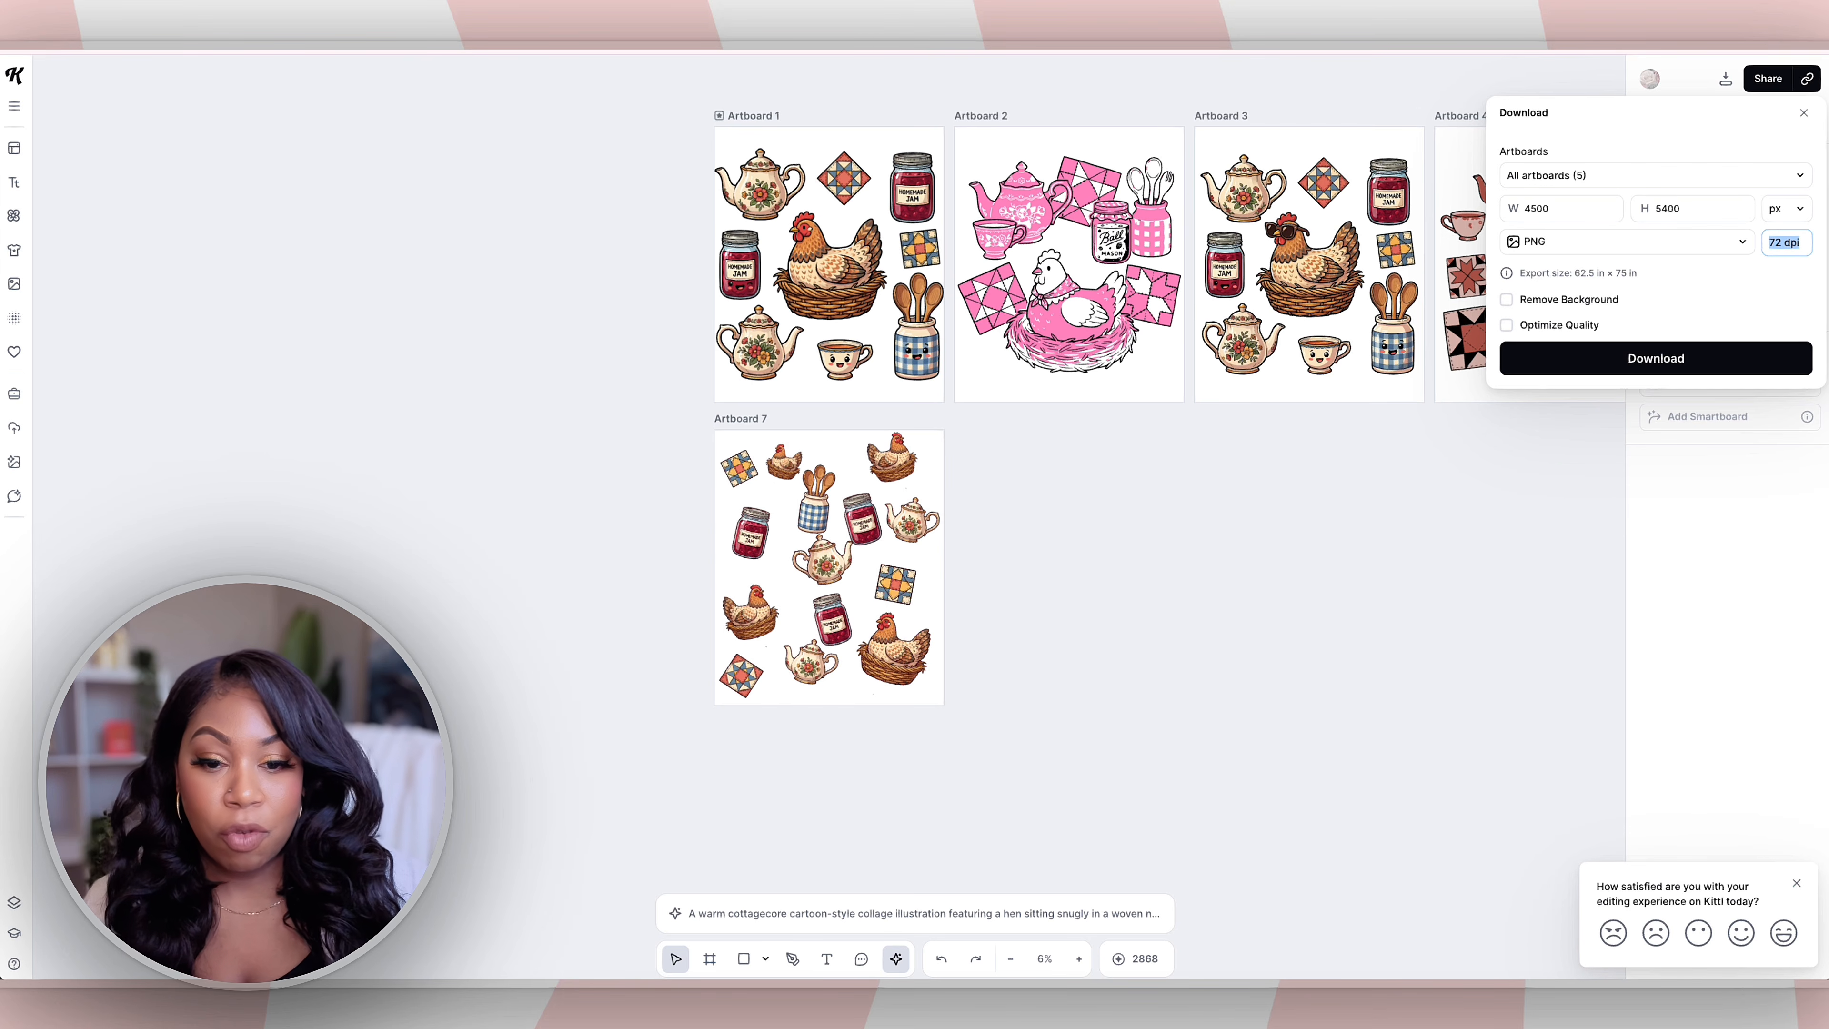
type("10")
type("300")
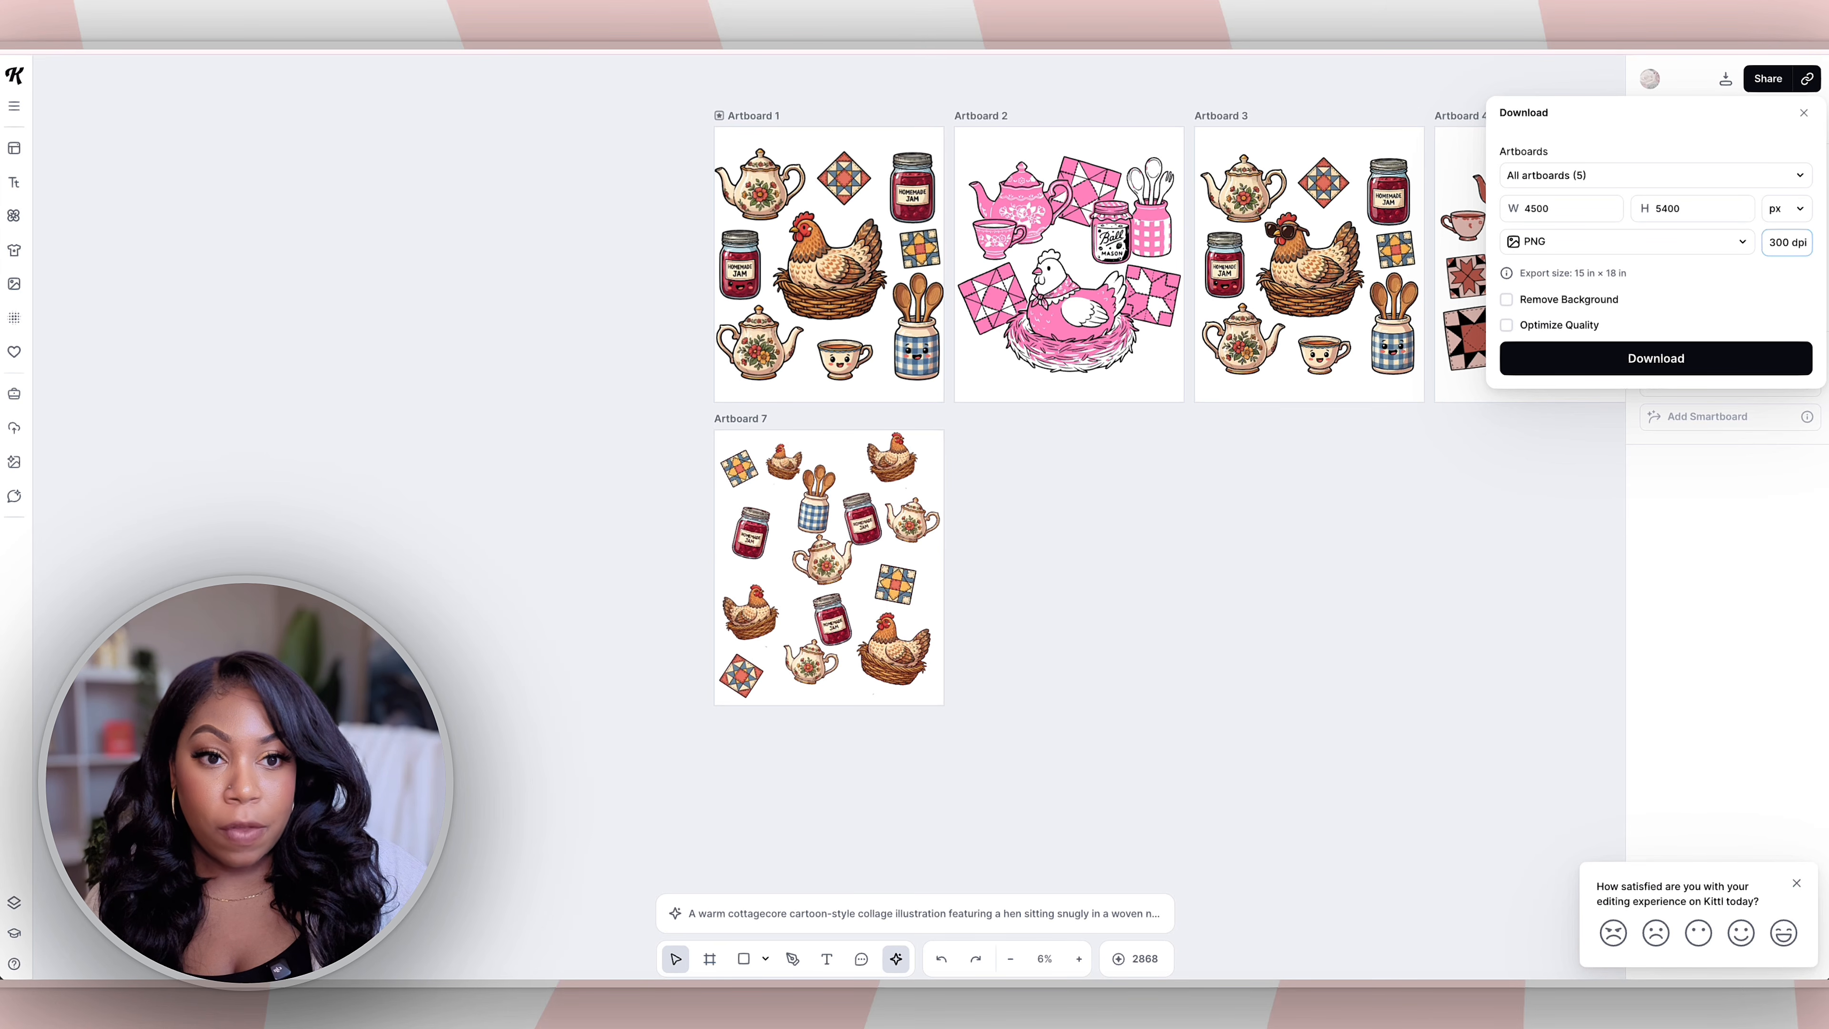
left_click(1506, 299)
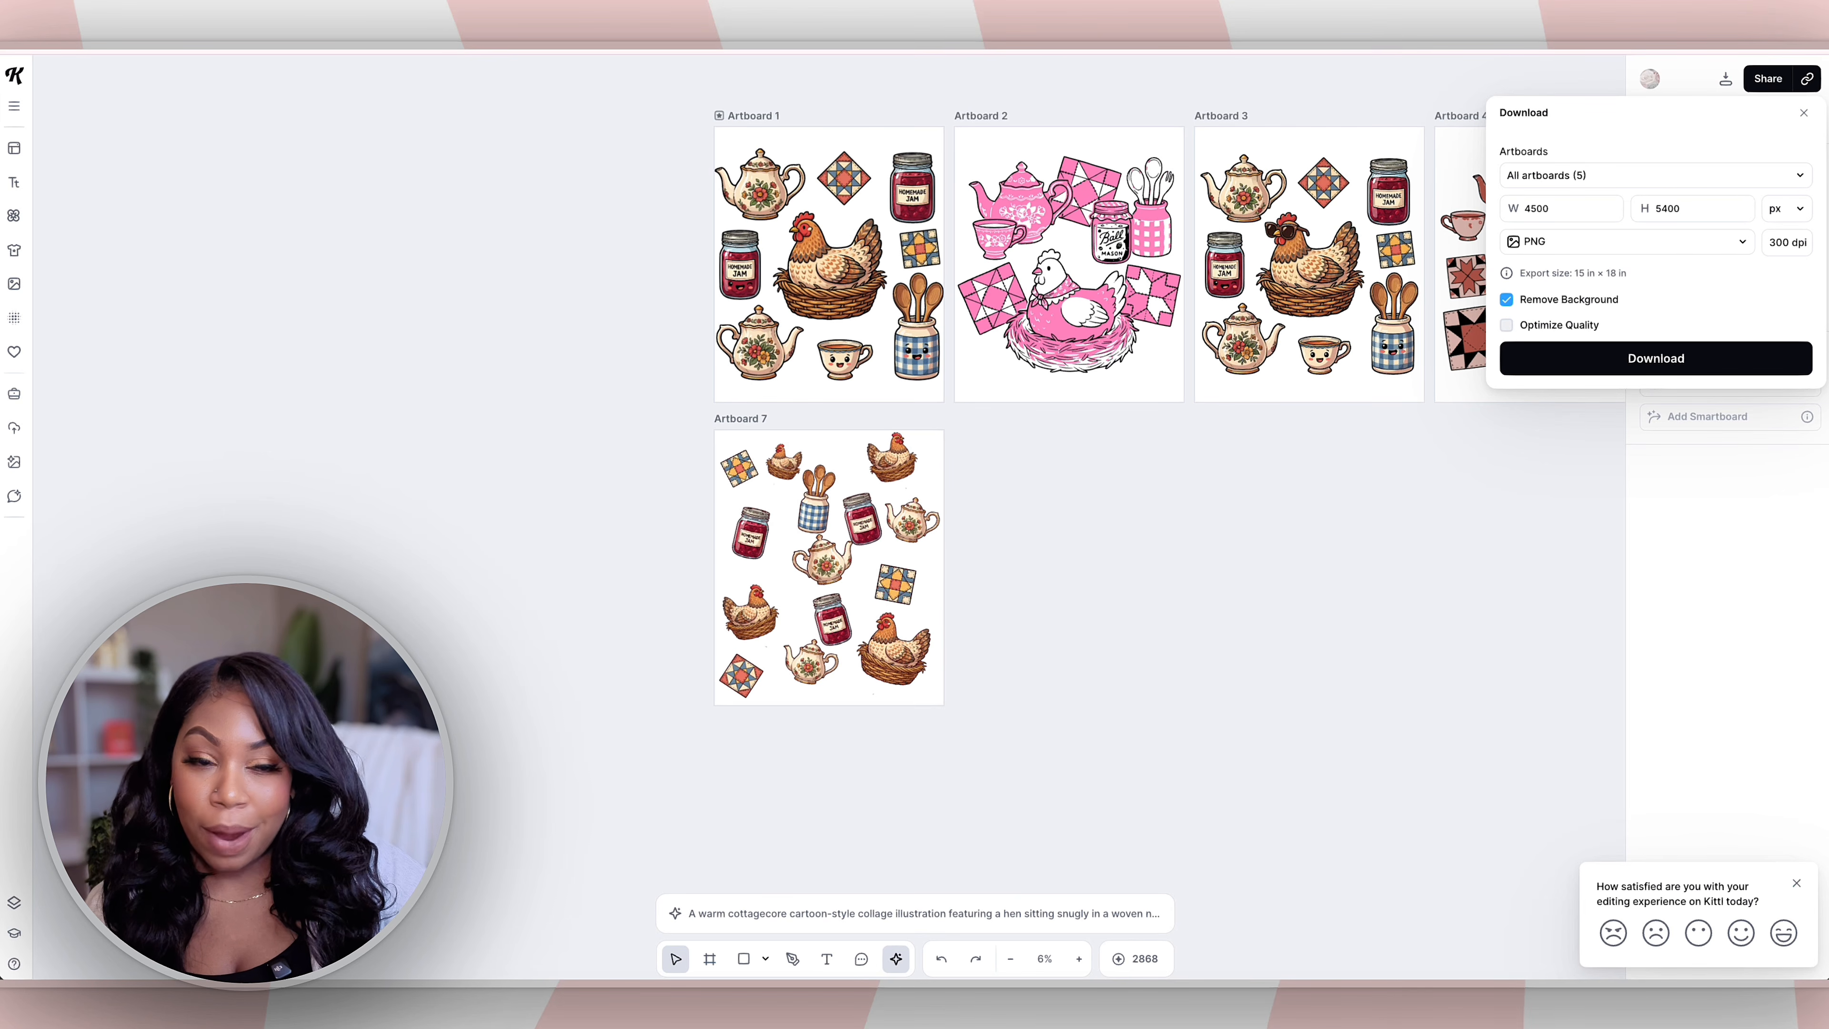
left_click(1506, 325)
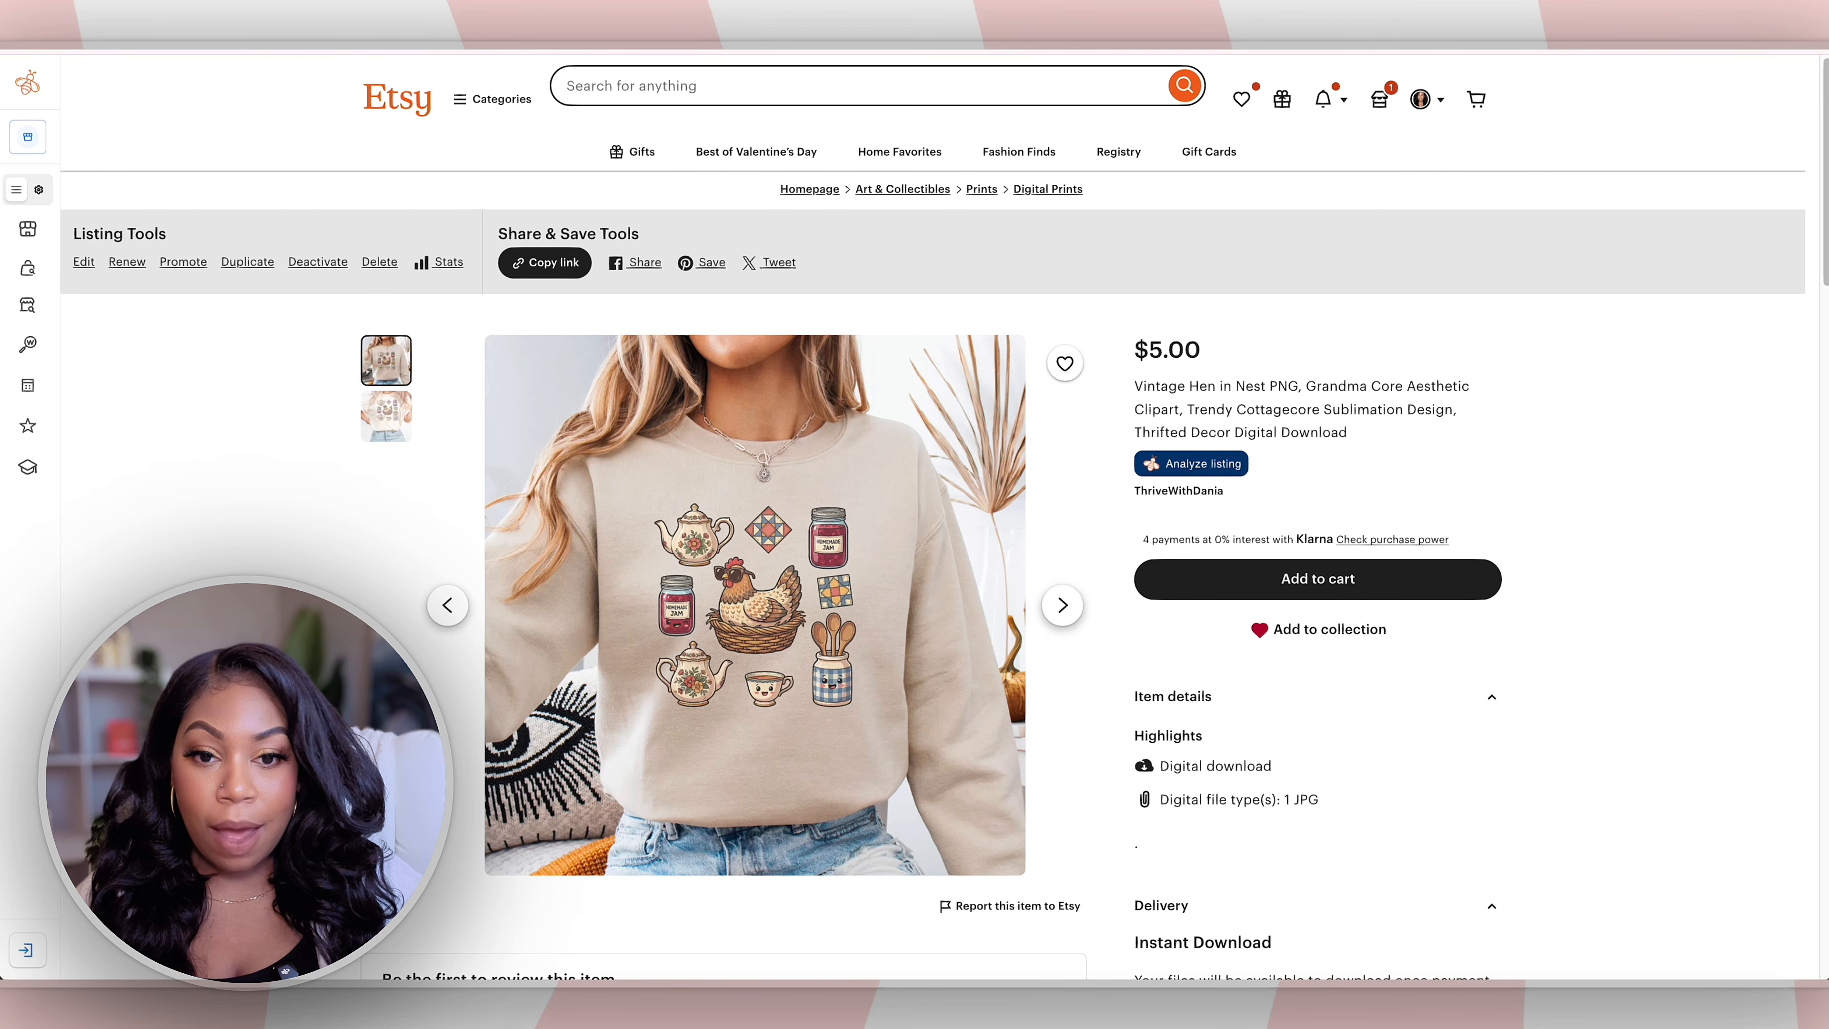
Step: On the Etsy listing for the Vintage Hen in Nest PNG, view the next mockup image
left_click(1062, 606)
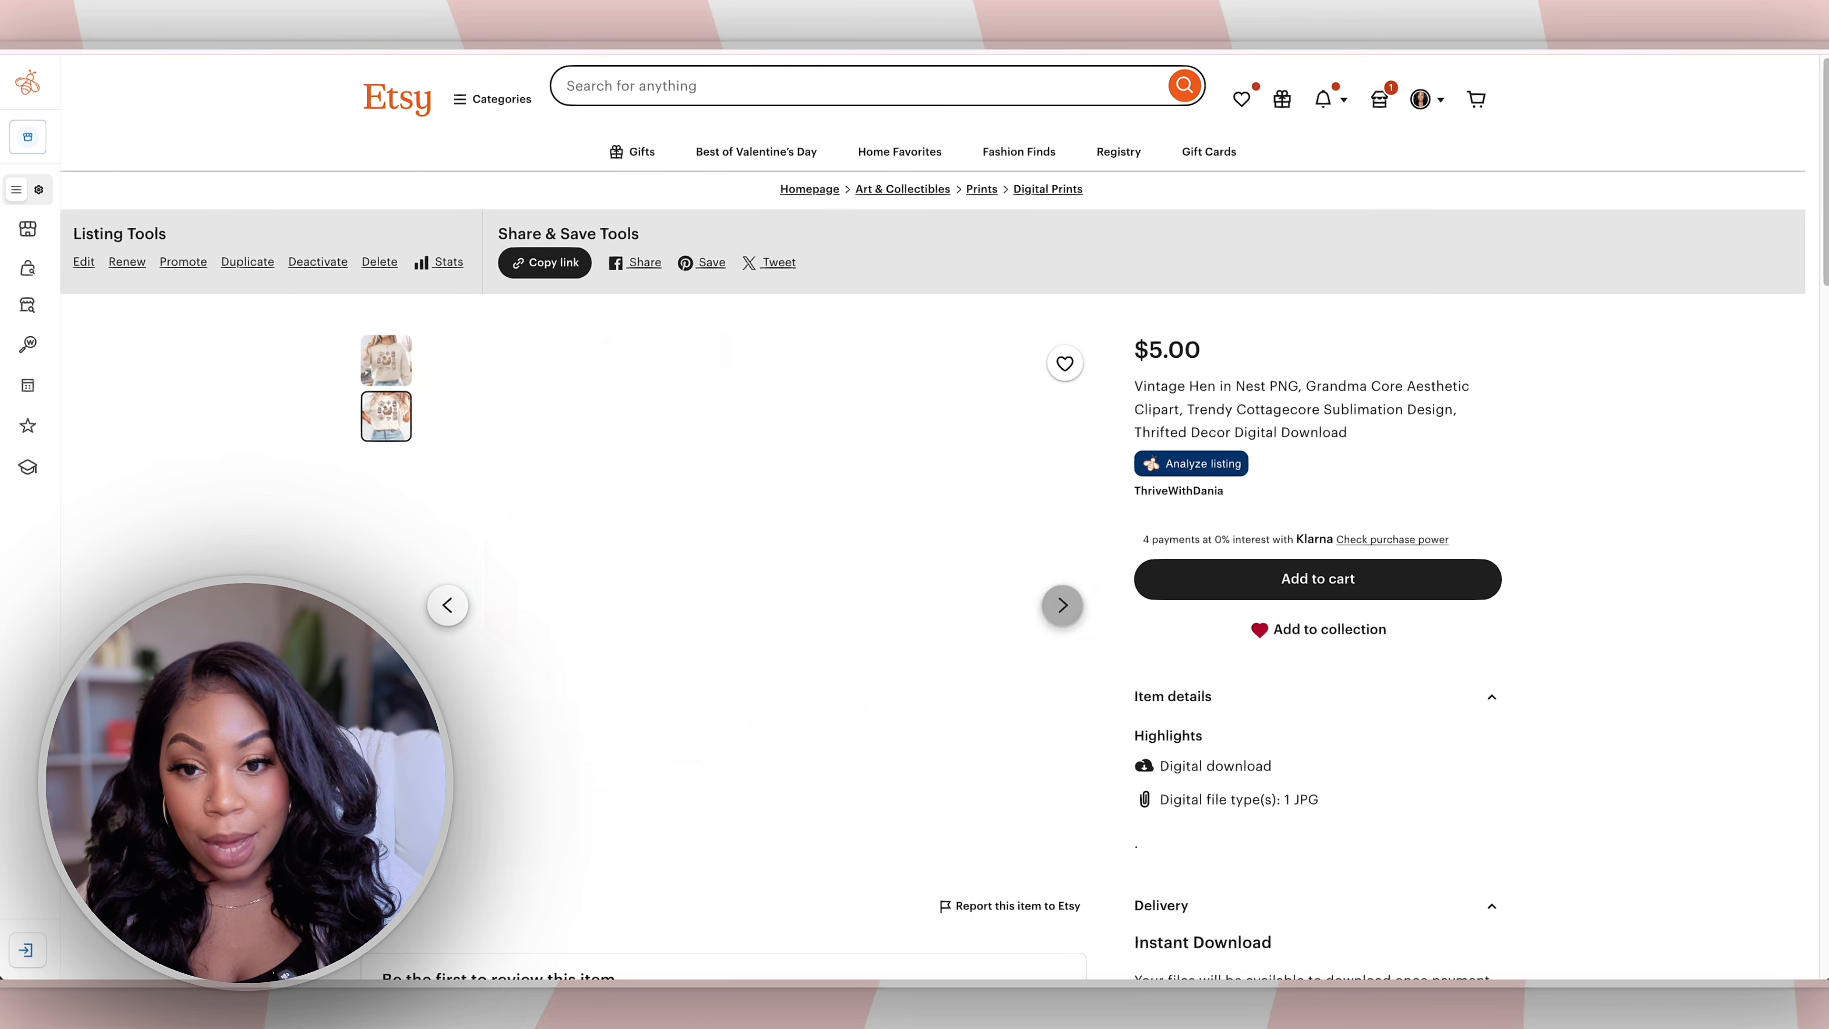